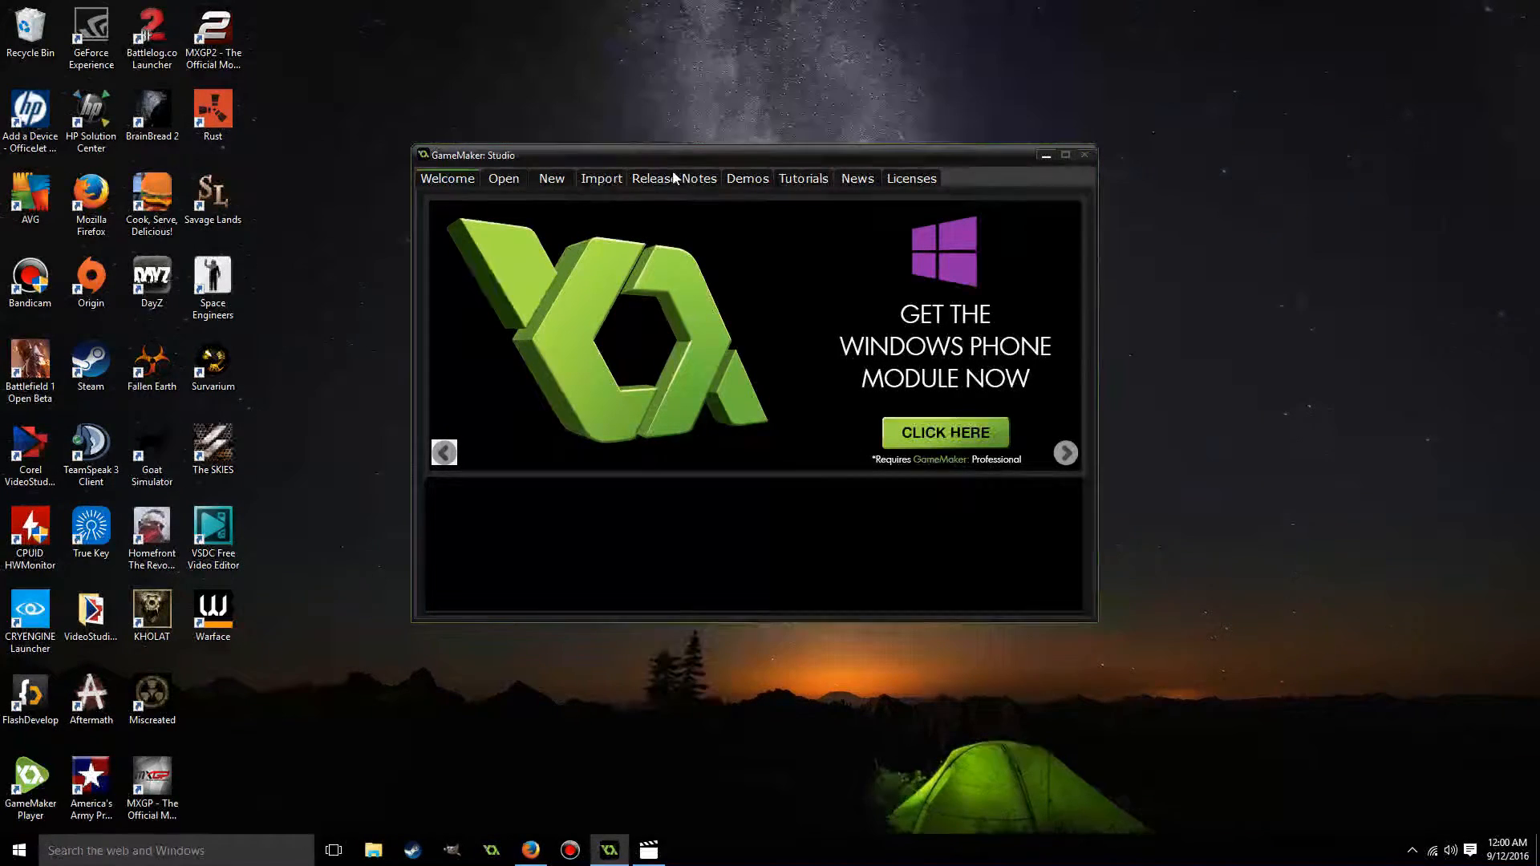
Look through the YoYo demo categories and the list of beginner tutorials.
{"action": "left_click", "coordinate": [762, 182]}
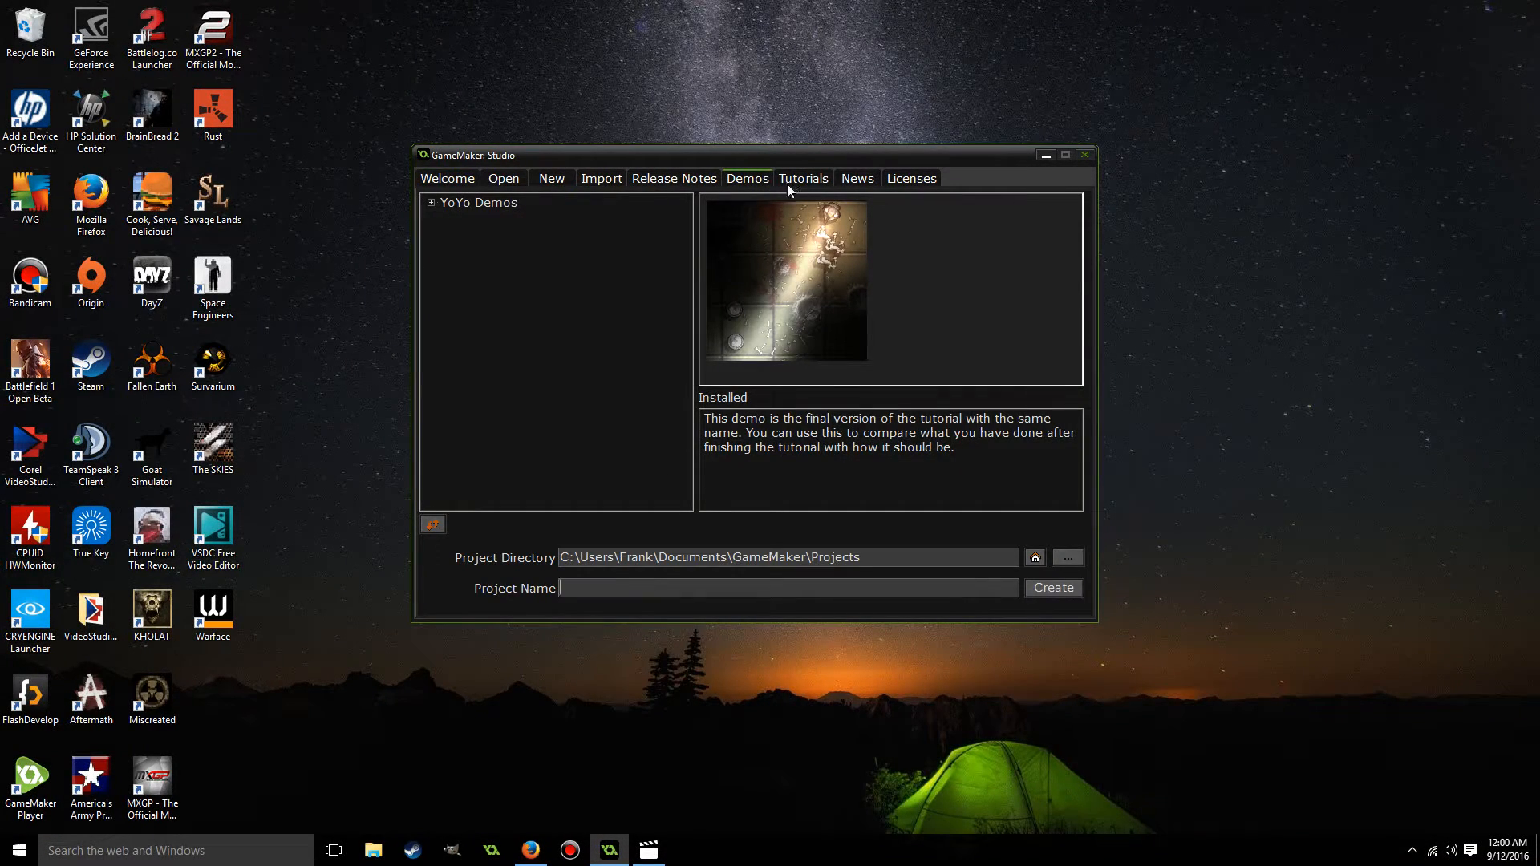
{"action": "left_click", "coordinate": [433, 202]}
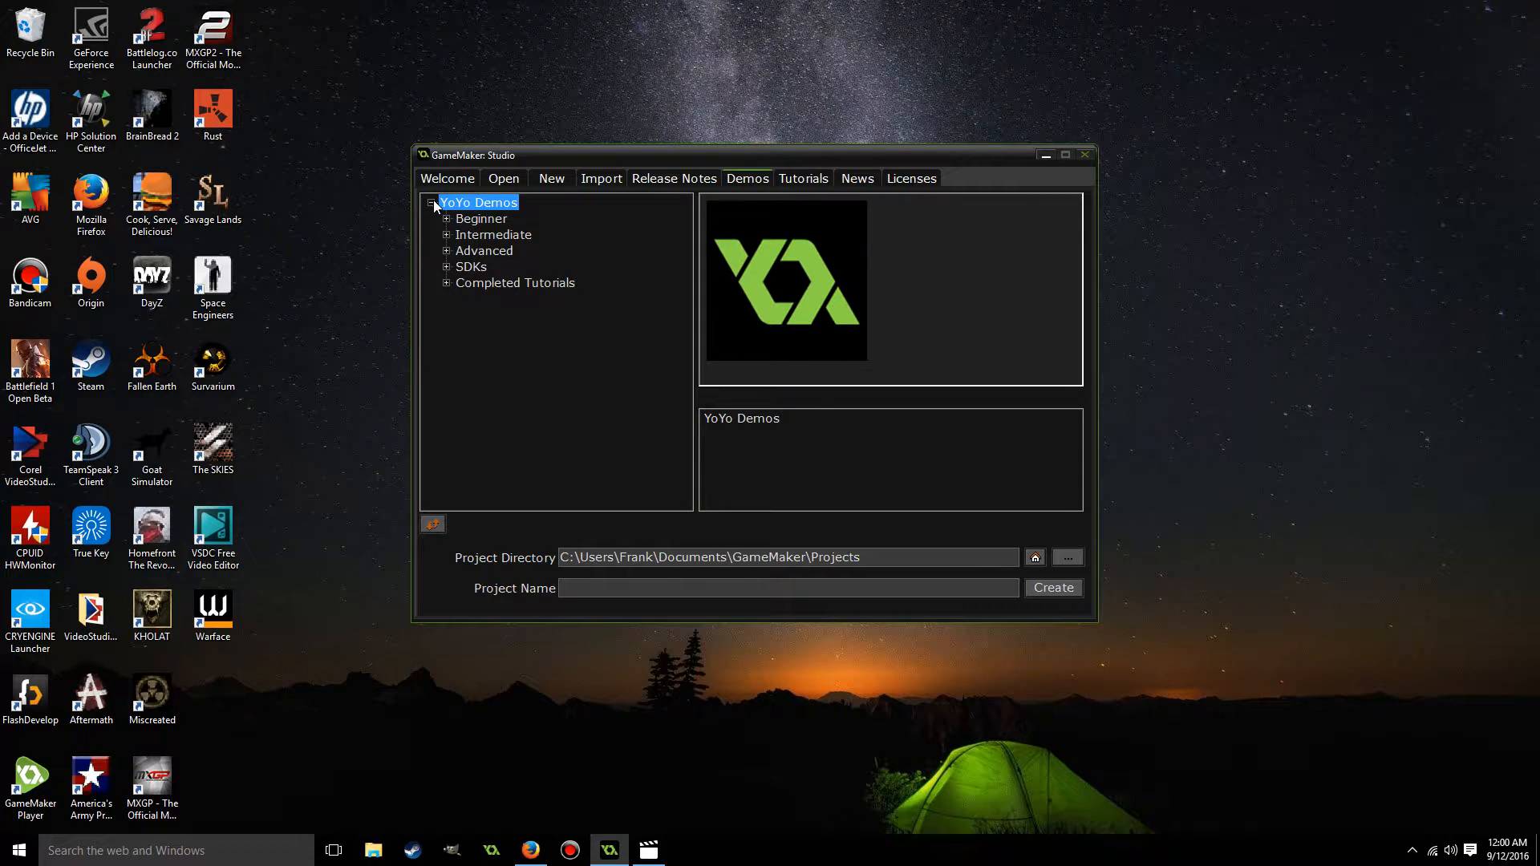
{"action": "left_click", "coordinate": [432, 203]}
{"action": "left_click", "coordinate": [814, 178]}
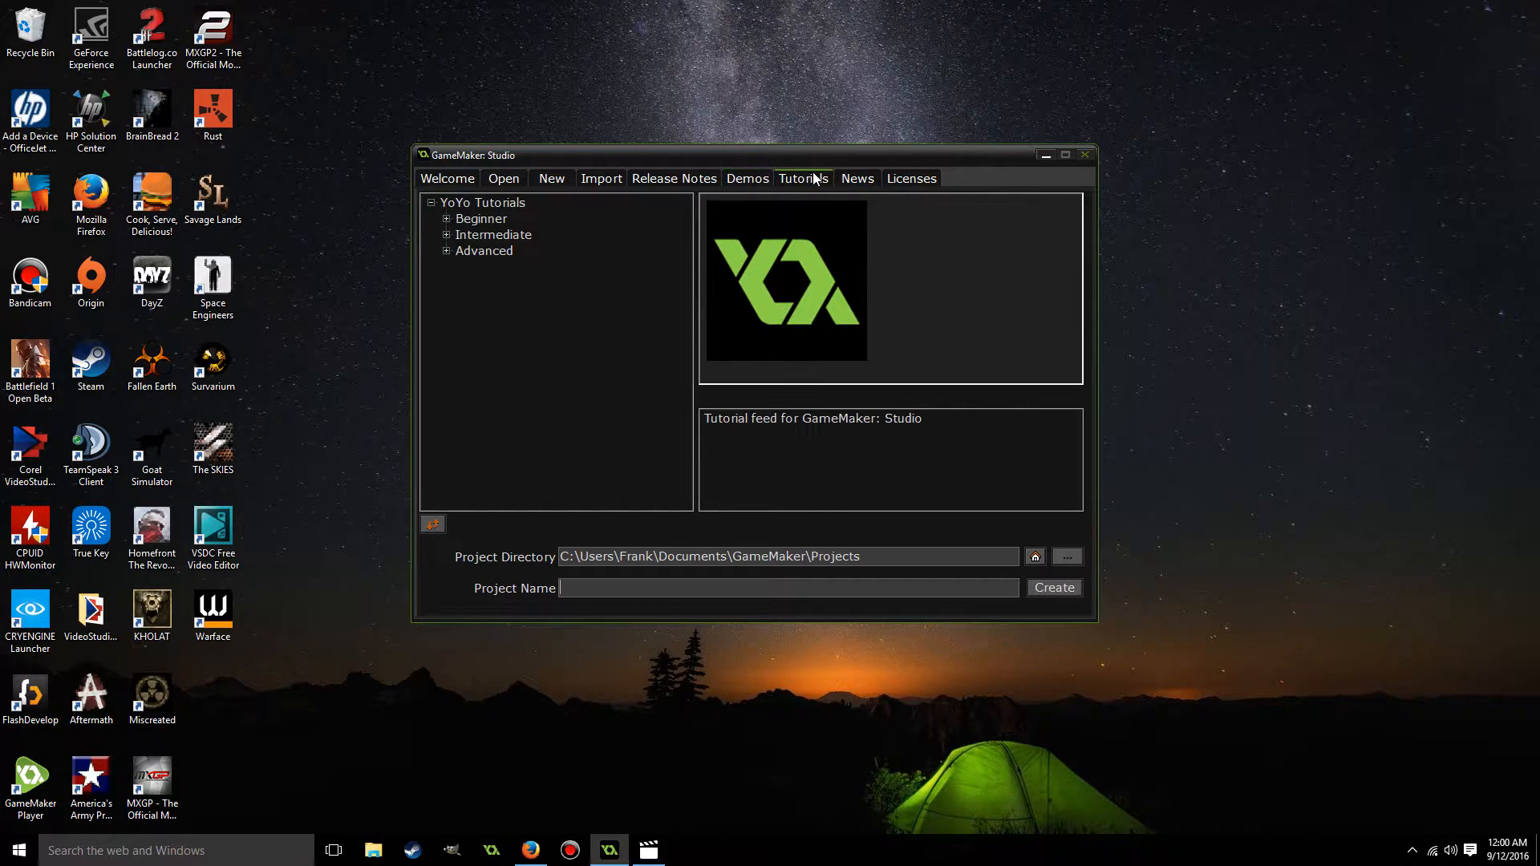
{"action": "left_click", "coordinate": [447, 218]}
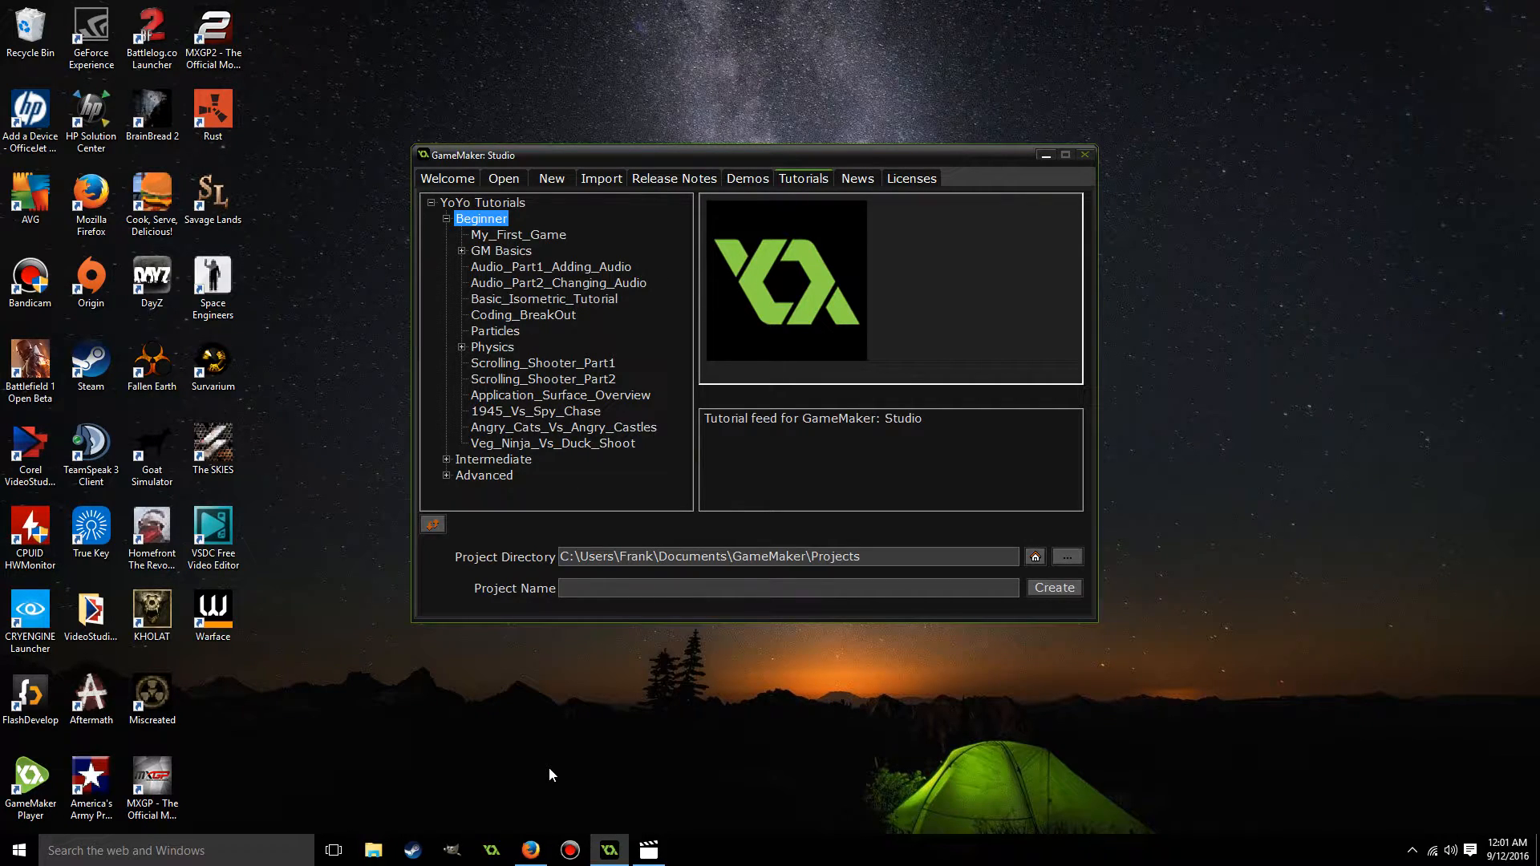
Switch to Firefox and browse the character sprites offered on the Game Art 2D site.
{"action": "left_click", "coordinate": [530, 850]}
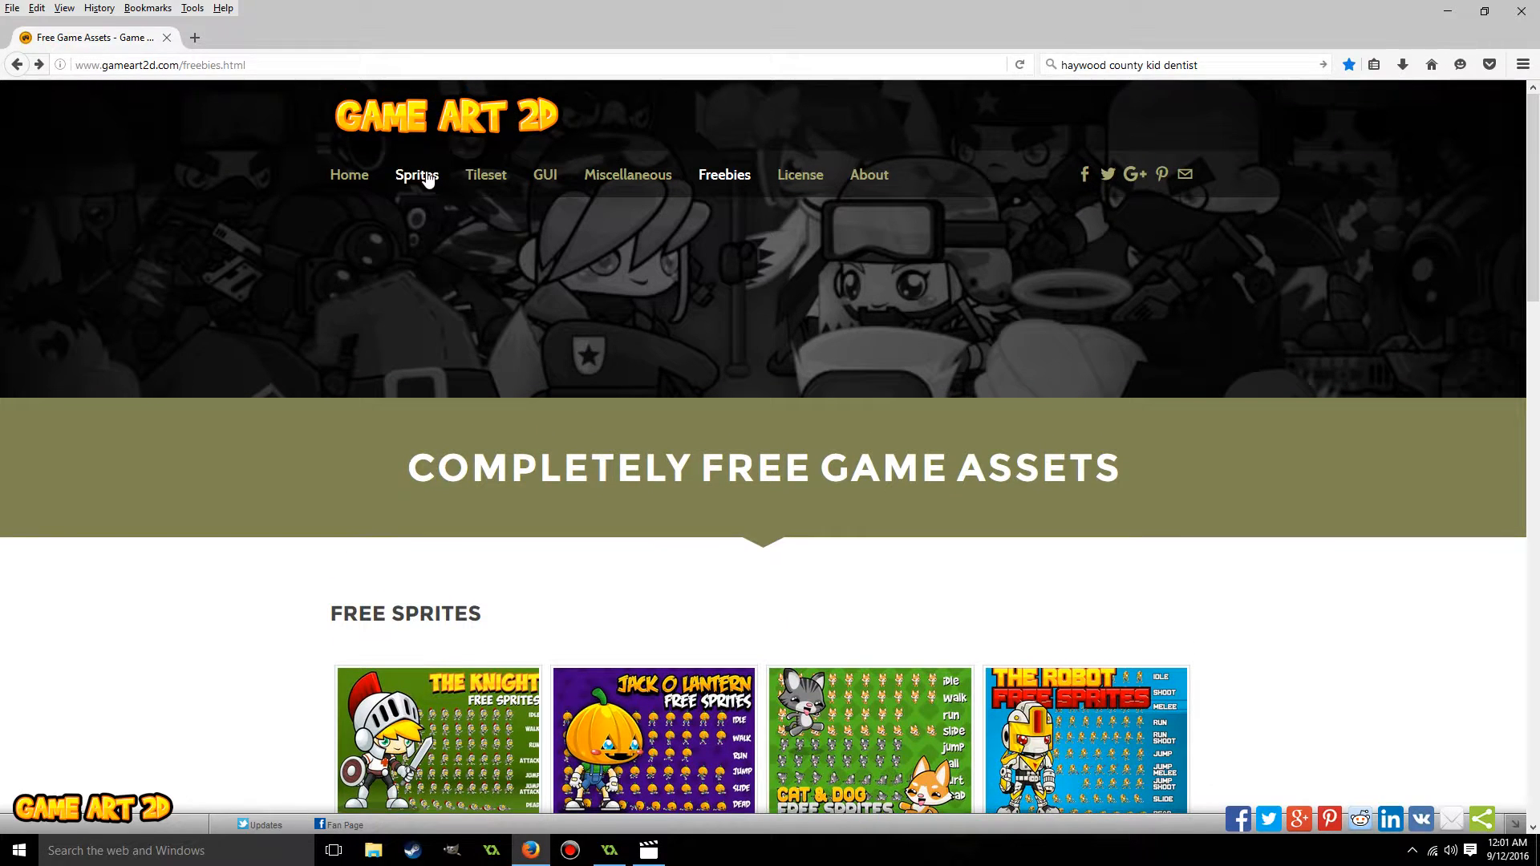
{"action": "left_click", "coordinate": [427, 177]}
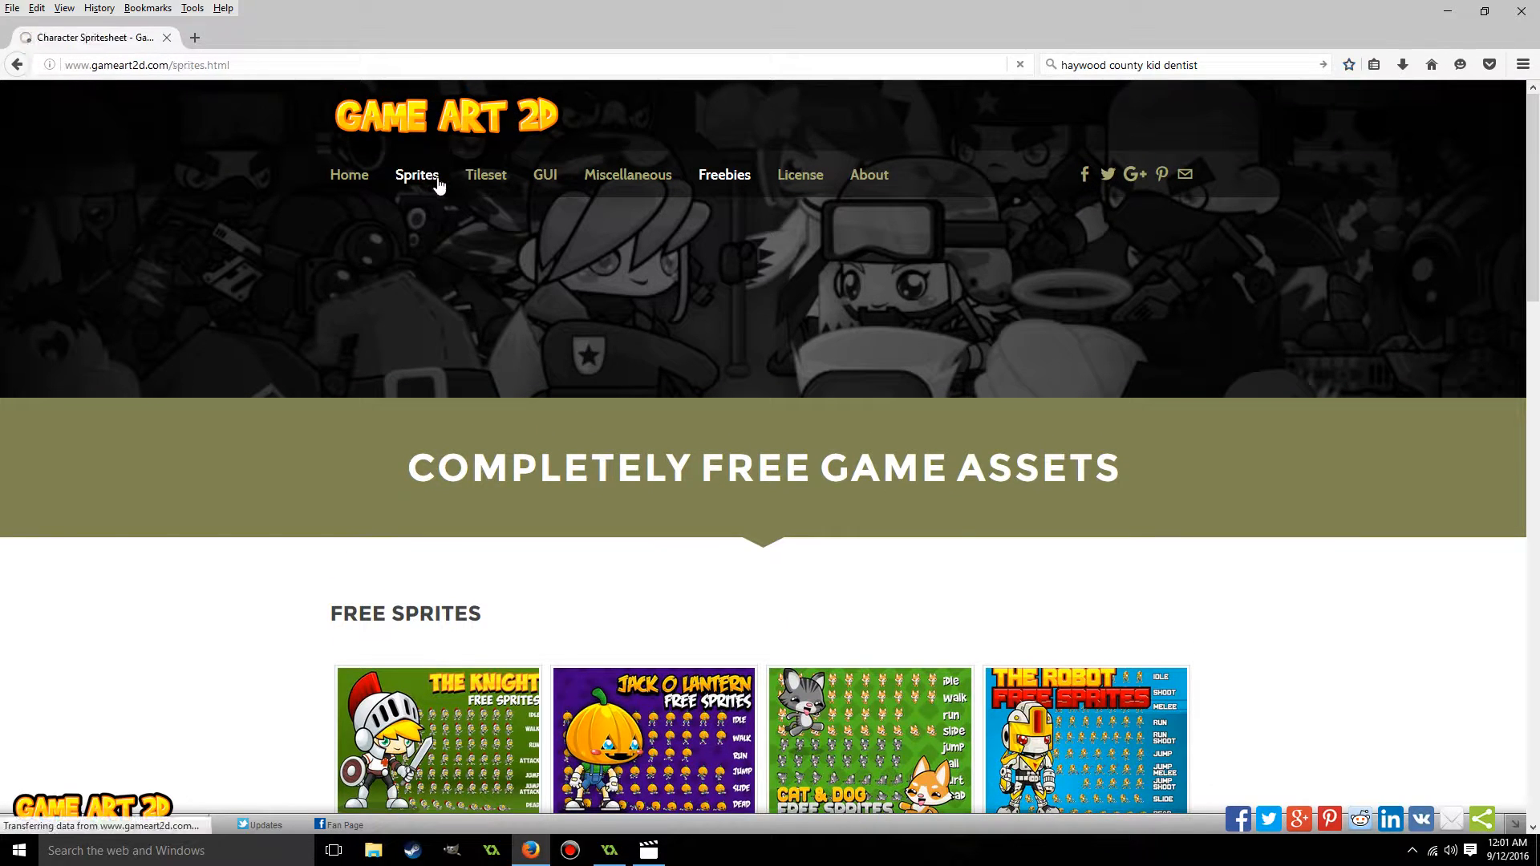
{"action": "scroll", "coordinate": [502, 238], "scroll_direction": "down", "scroll_amount": 4}
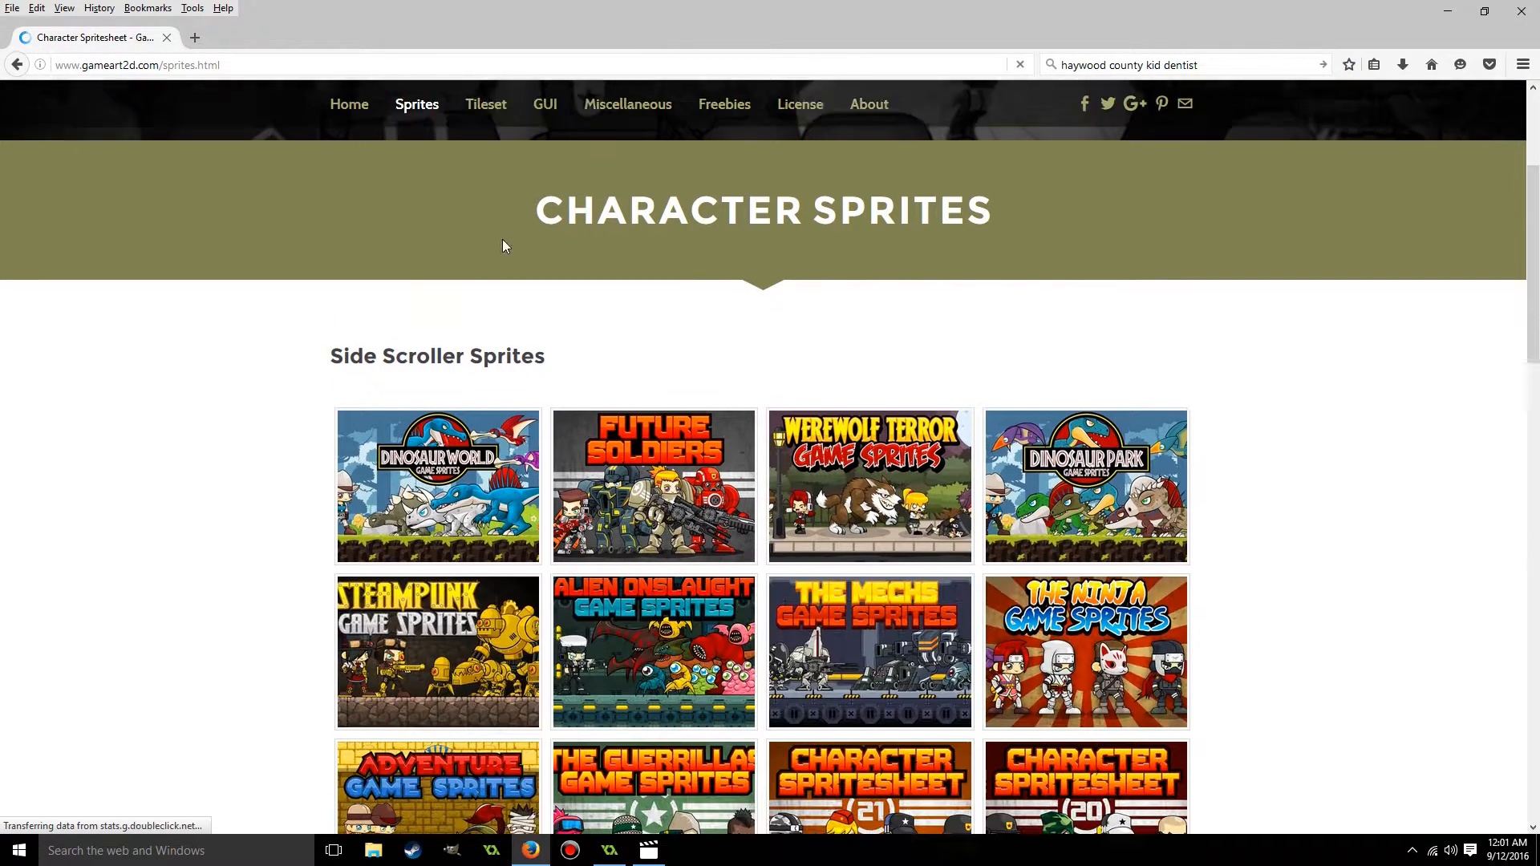
{"action": "scroll", "coordinate": [205, 548], "scroll_direction": "down", "scroll_amount": 4}
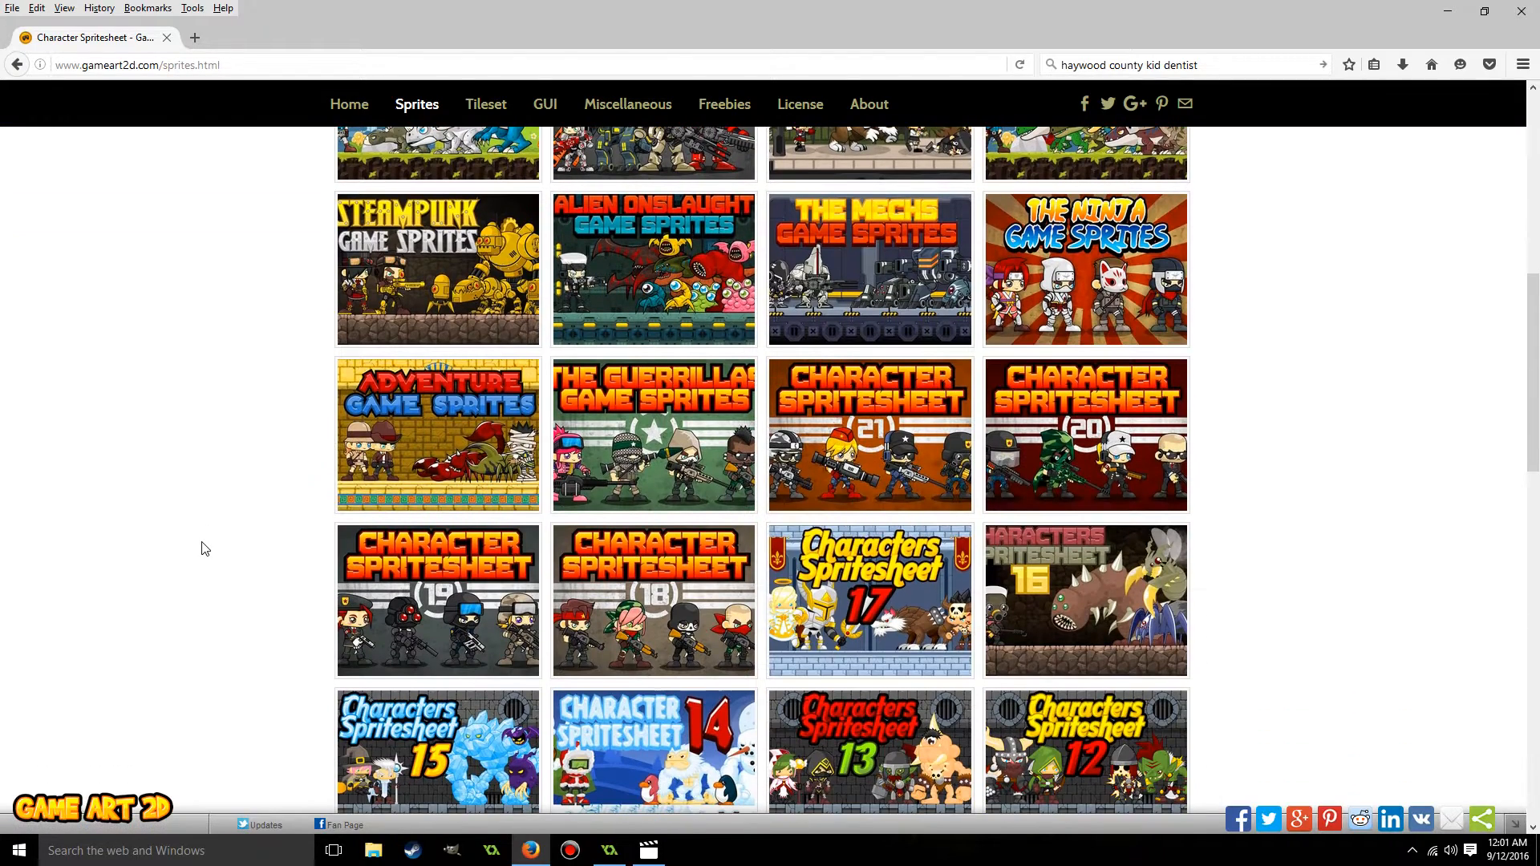
{"action": "scroll", "coordinate": [205, 549], "scroll_direction": "up", "scroll_amount": 8}
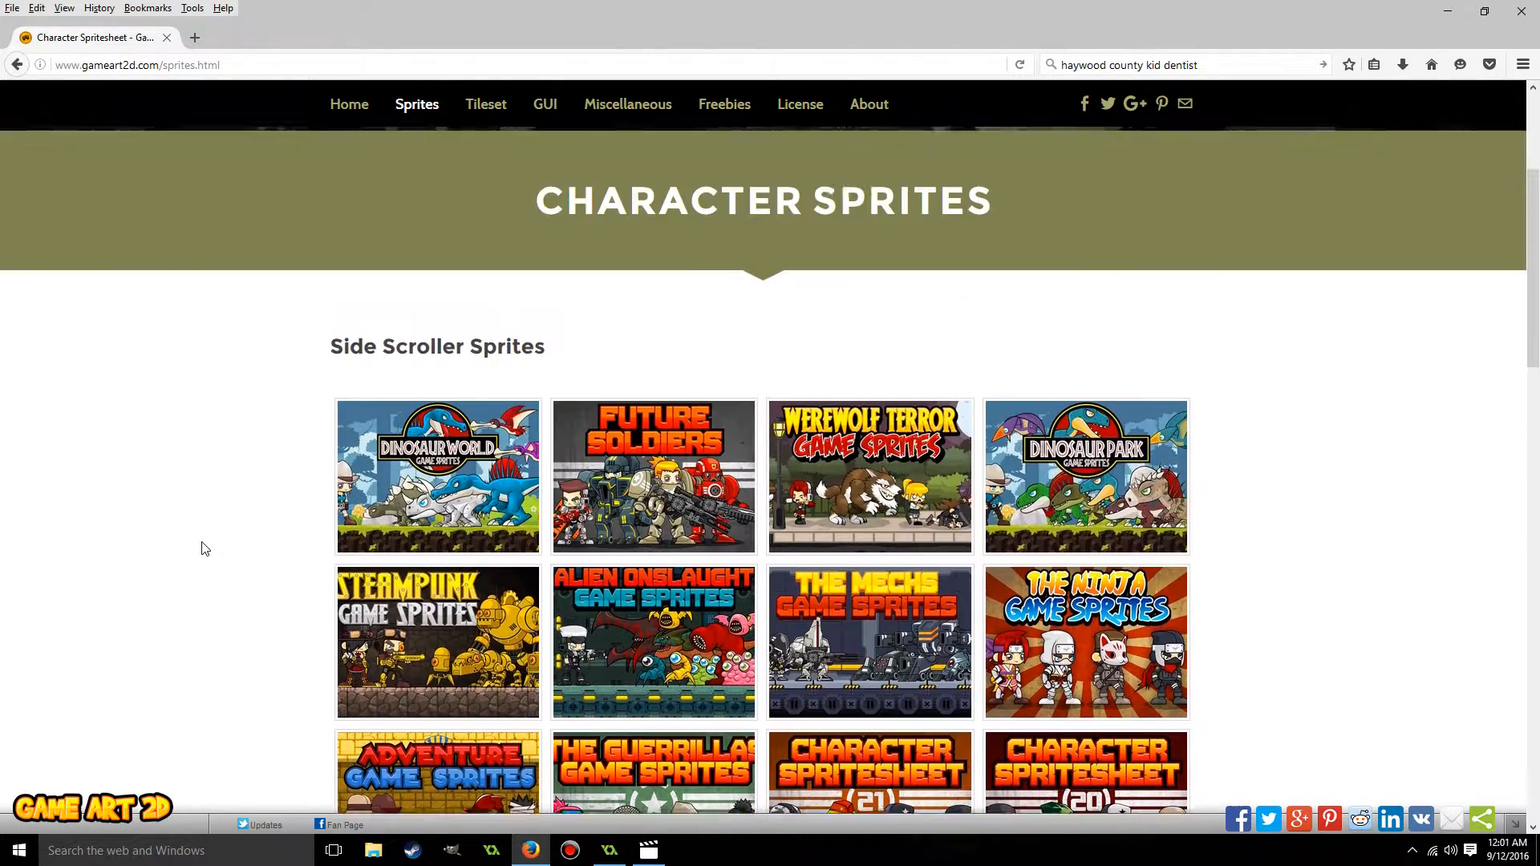
Browse the site's freebies, covering the free sprites, tilesets and game GUI sections.
{"action": "left_click", "coordinate": [730, 177]}
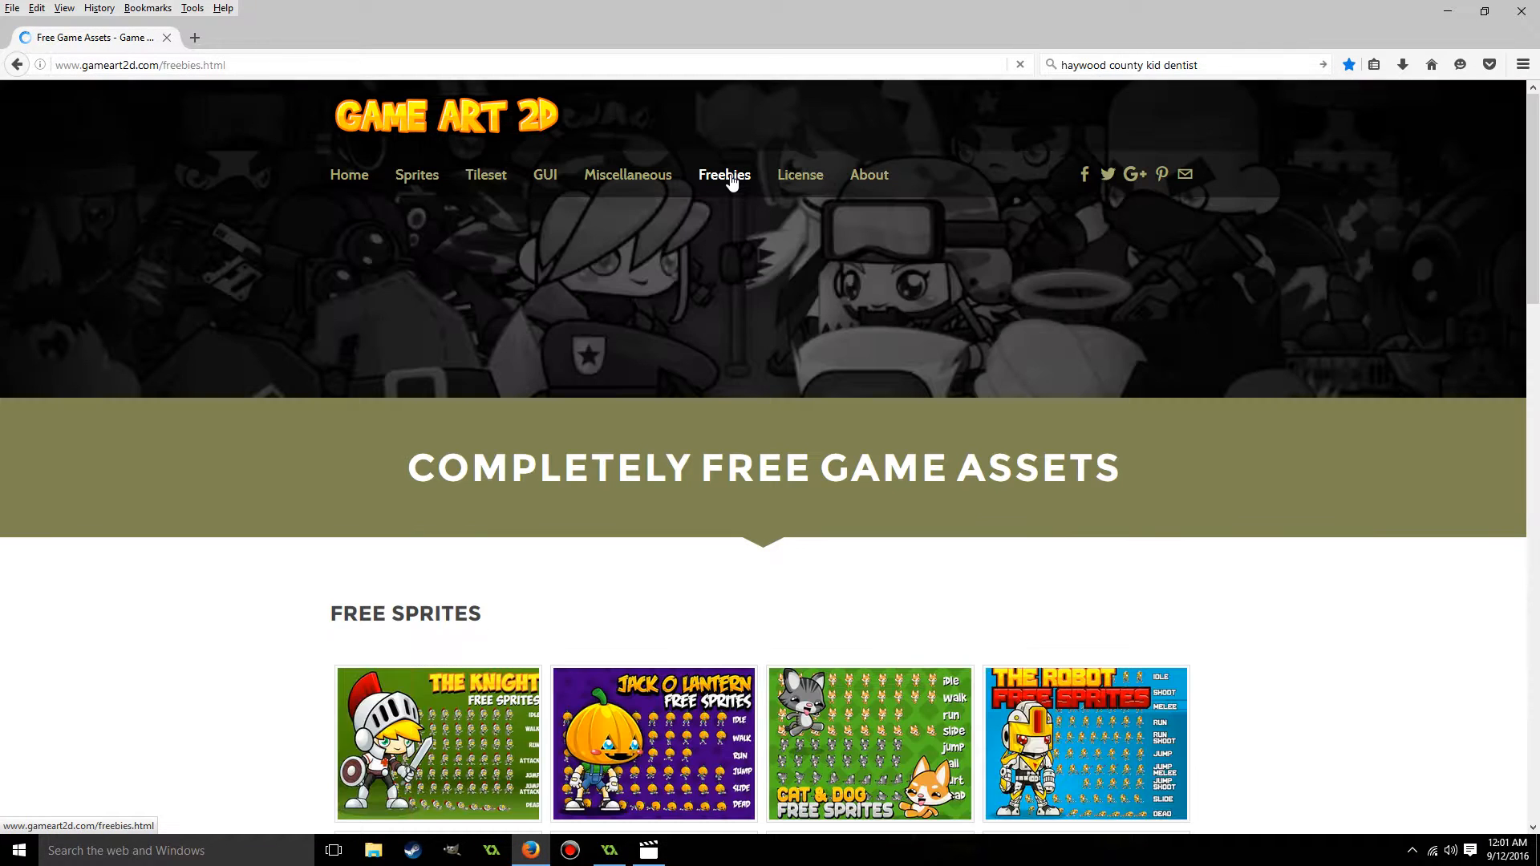
{"action": "scroll", "coordinate": [1274, 364], "scroll_direction": "down", "scroll_amount": 3}
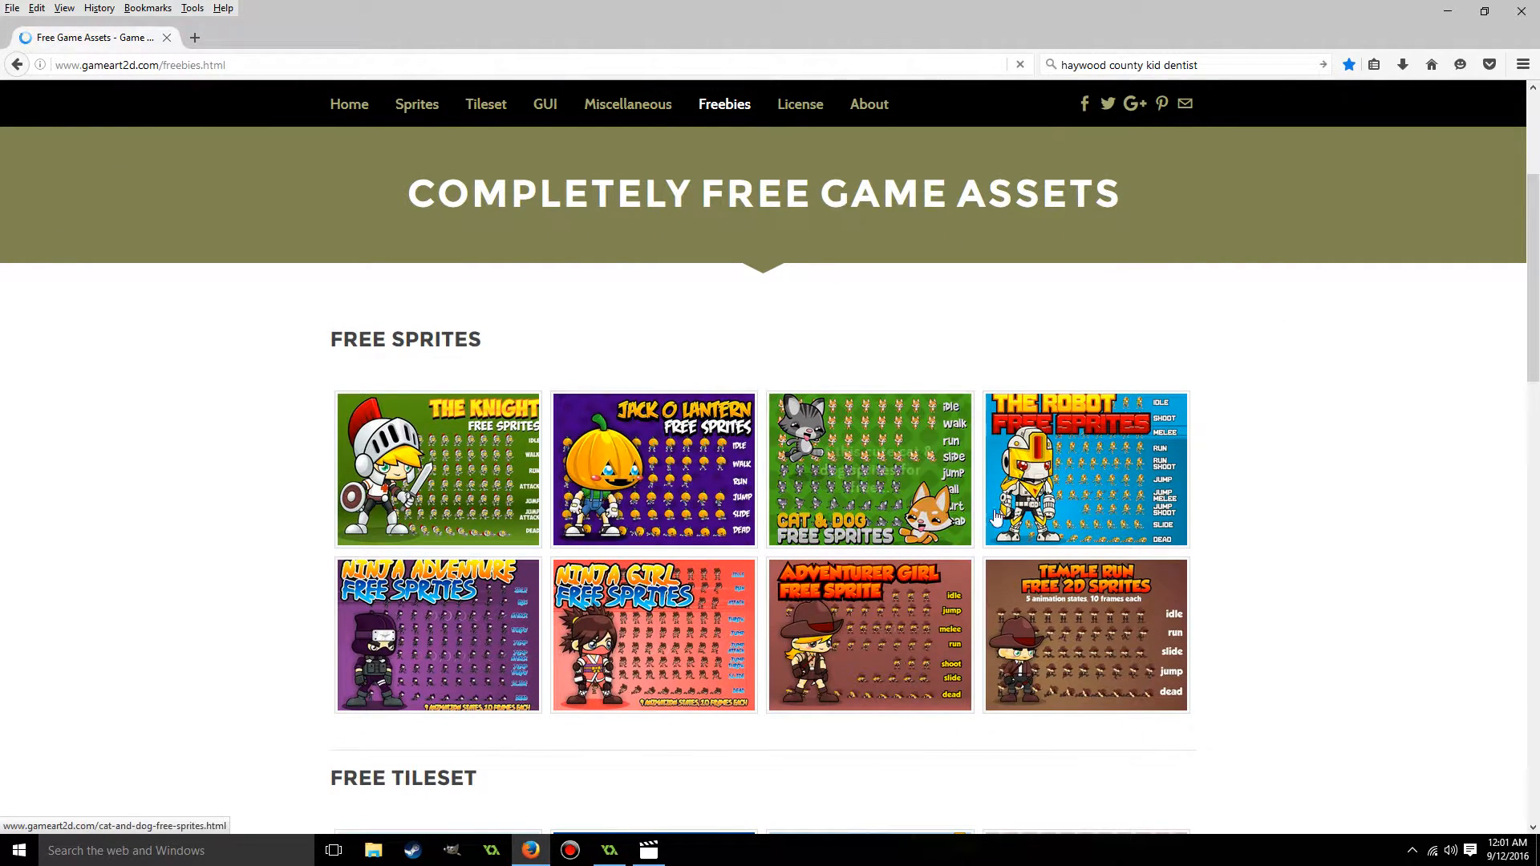
{"action": "scroll", "coordinate": [1313, 393], "scroll_direction": "down", "scroll_amount": 4}
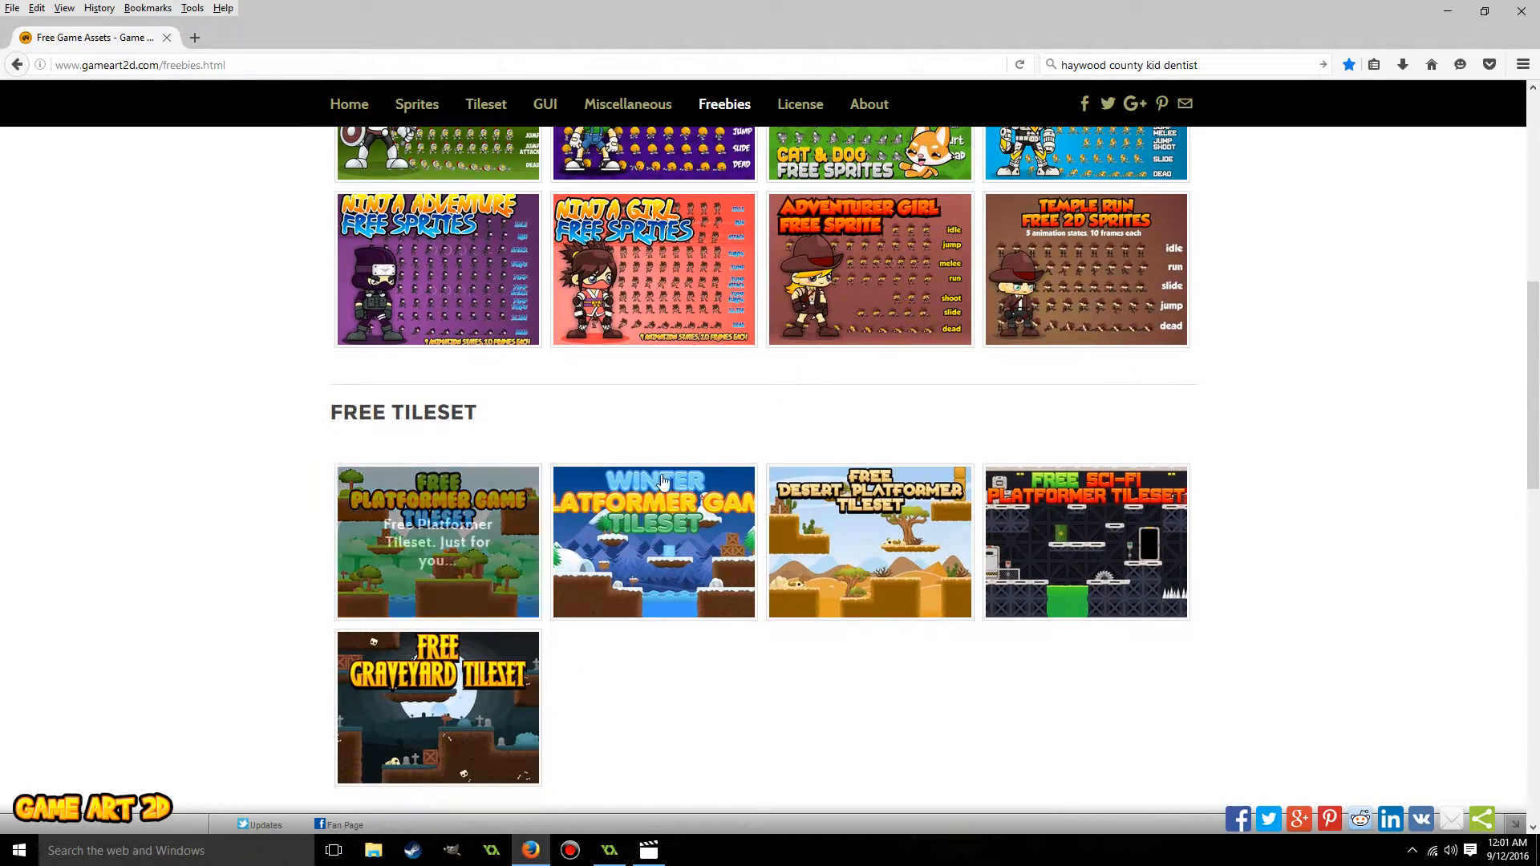
{"action": "scroll", "coordinate": [1312, 393], "scroll_direction": "down", "scroll_amount": 4}
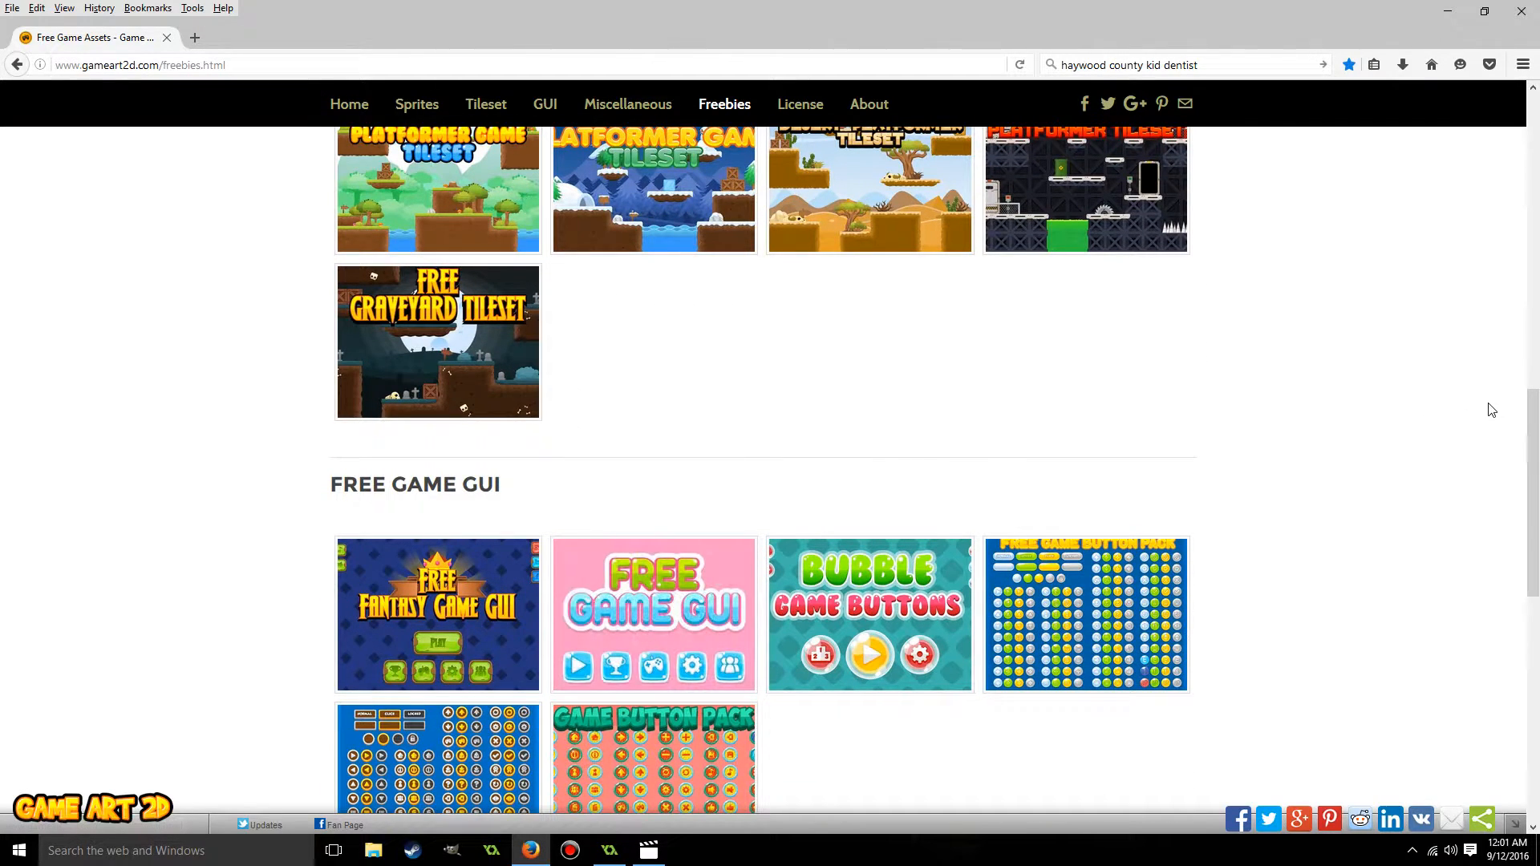
{"action": "scroll", "coordinate": [1488, 408], "scroll_direction": "up", "scroll_amount": 4}
{"action": "scroll", "coordinate": [1488, 407], "scroll_direction": "up", "scroll_amount": 3}
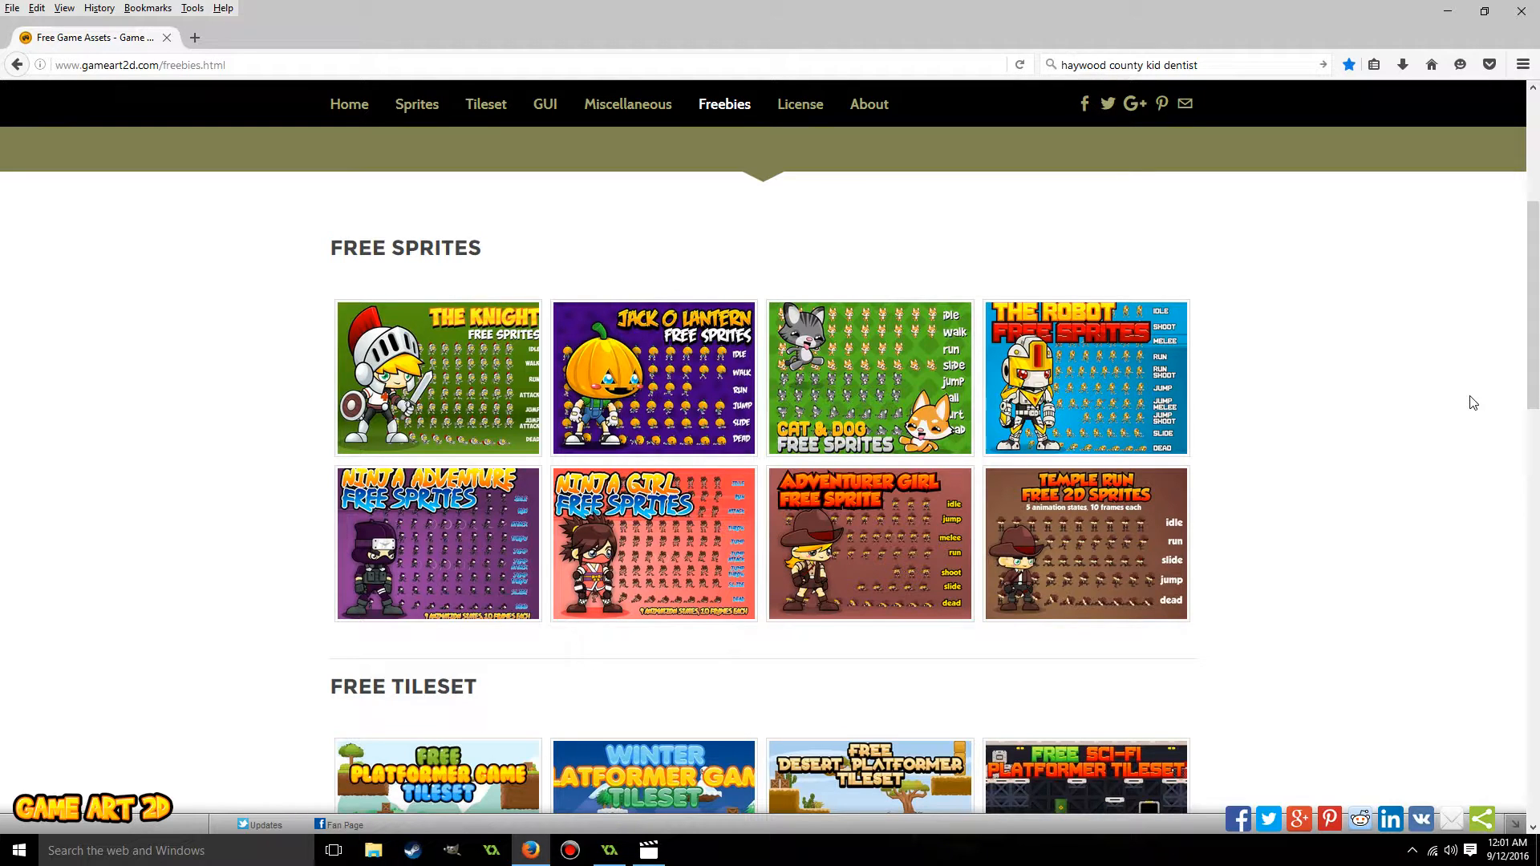
View the Jack O' Lantern free sprites page, highlight its file format line, and return to the freebies.
{"action": "left_click", "coordinate": [659, 374]}
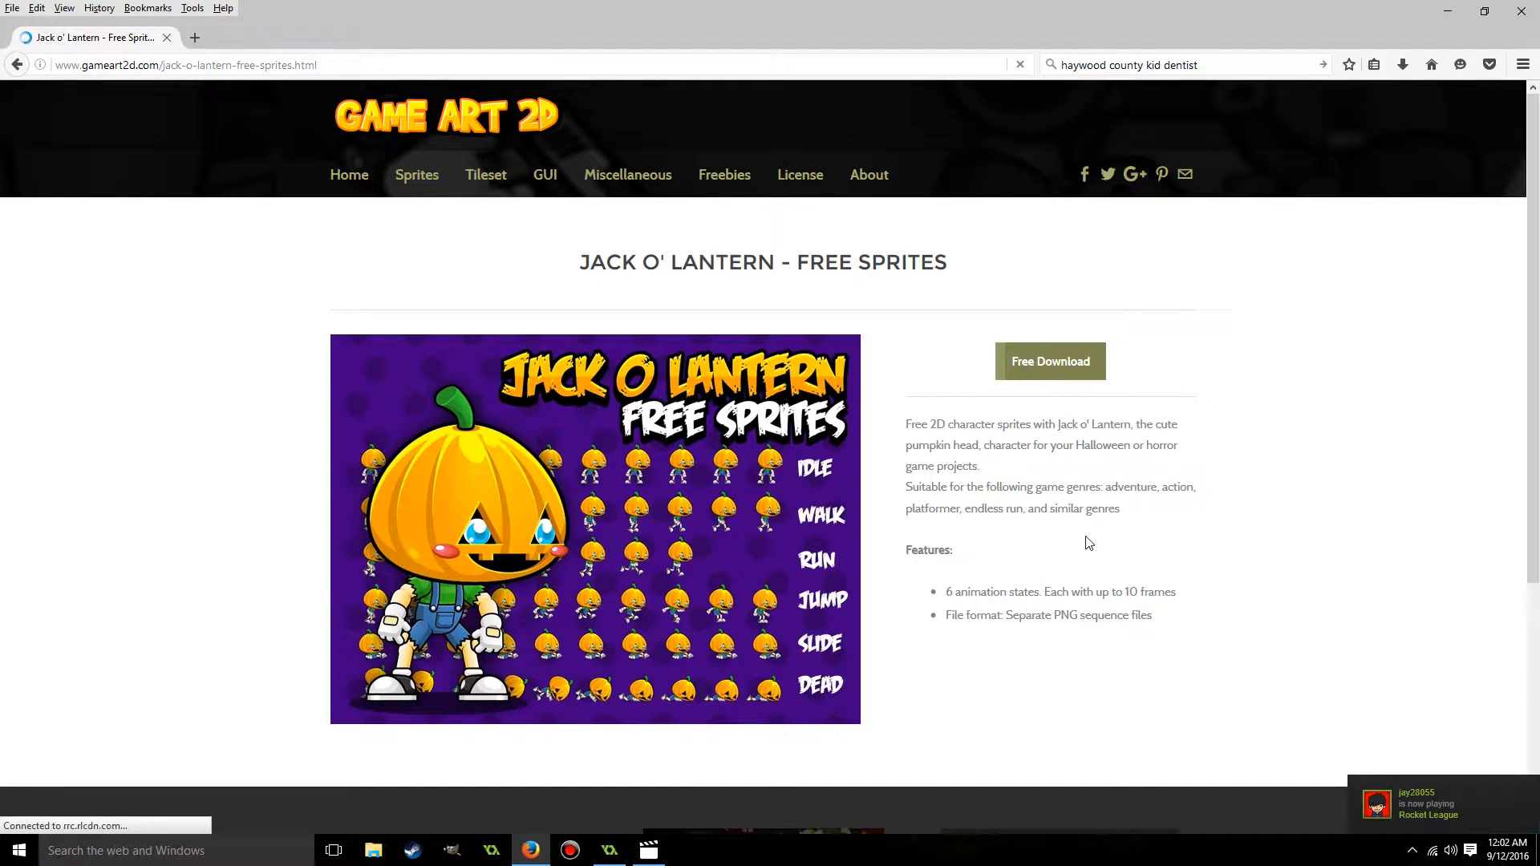
{"action": "left_click_drag", "start_coordinate": [1173, 616], "coordinate": [943, 625]}
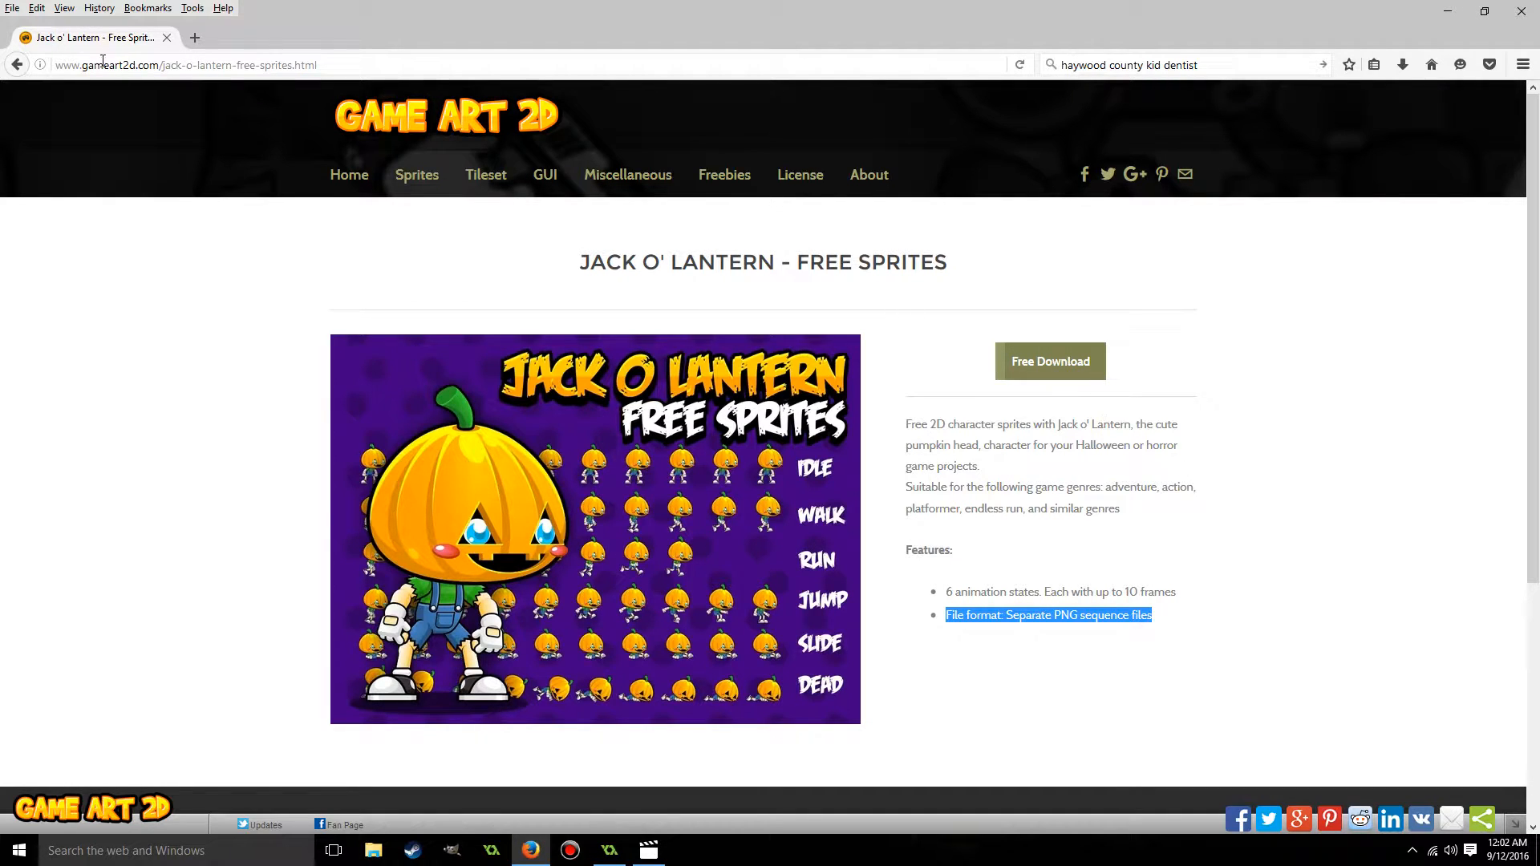
{"action": "left_click", "coordinate": [17, 65]}
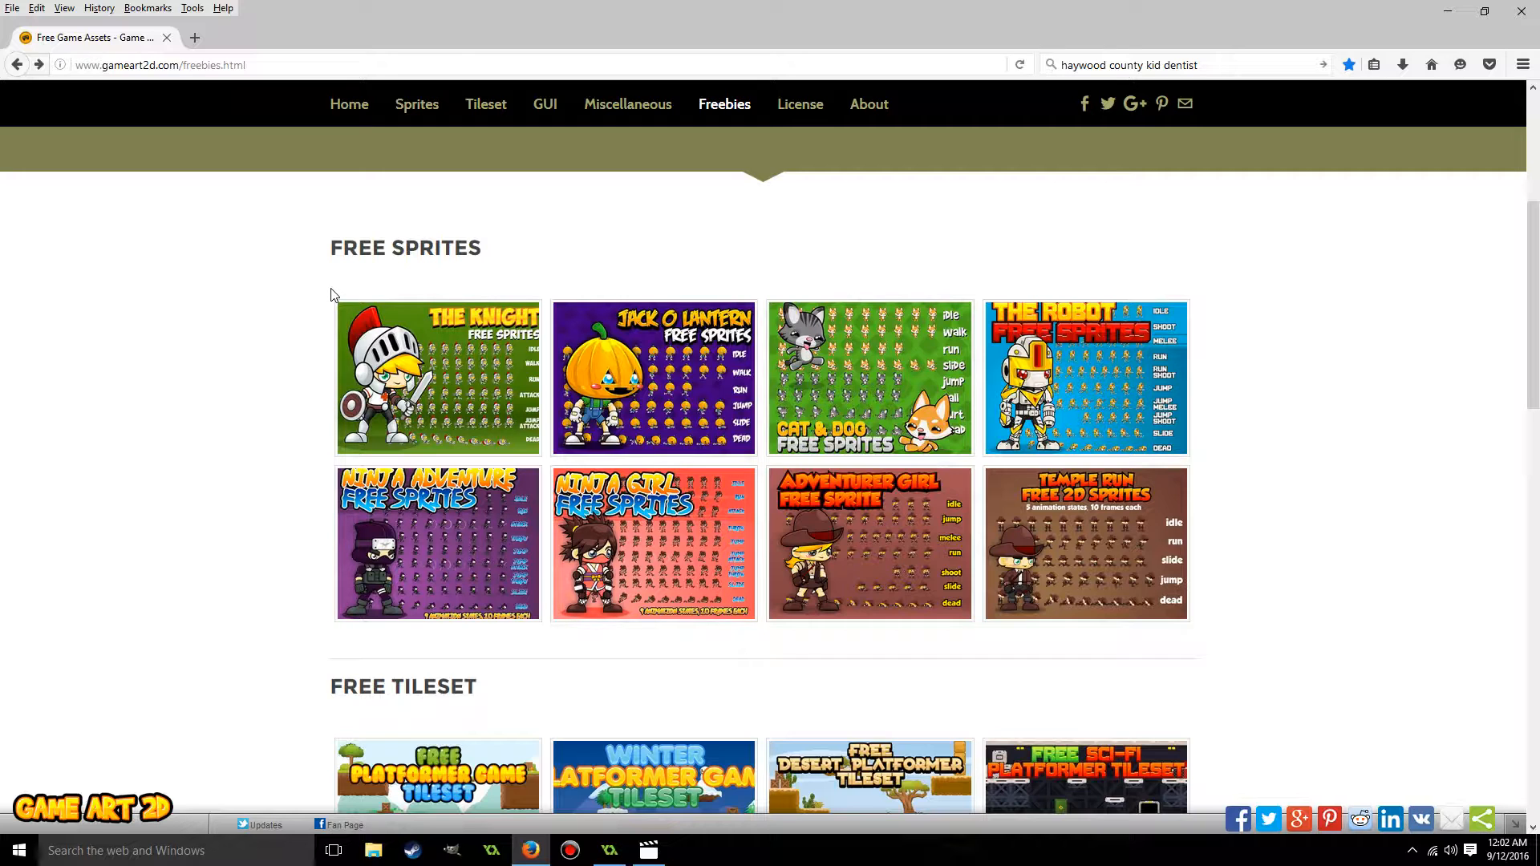
Open the Free Graveyard Tileset page and examine its tiles and objects preview image.
{"action": "scroll", "coordinate": [330, 293], "scroll_direction": "down", "scroll_amount": 4}
{"action": "scroll", "coordinate": [672, 240], "scroll_direction": "up", "scroll_amount": 2}
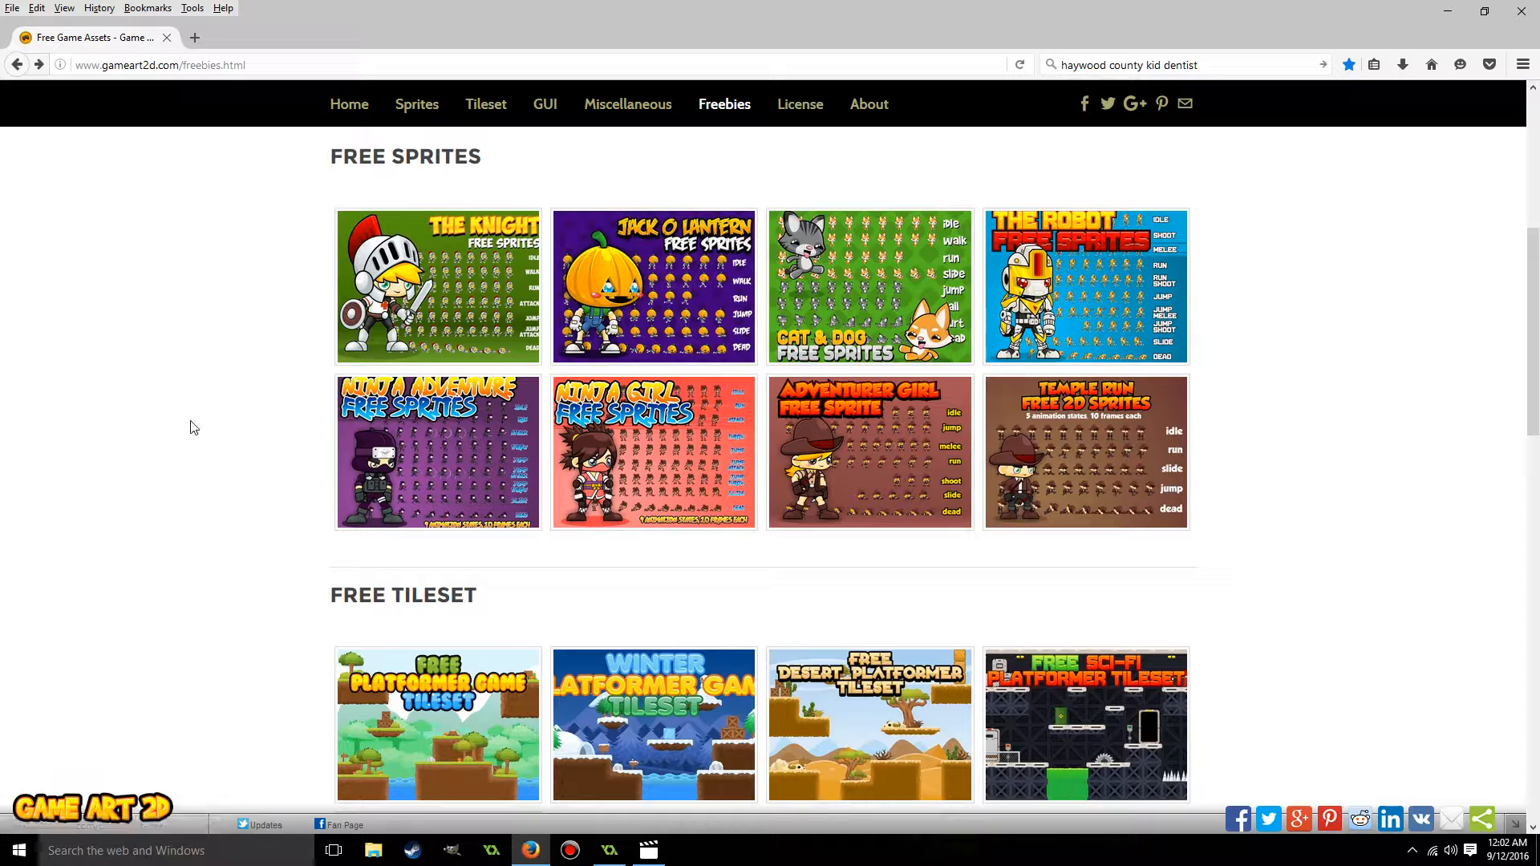
{"action": "scroll", "coordinate": [193, 427], "scroll_direction": "down", "scroll_amount": 10}
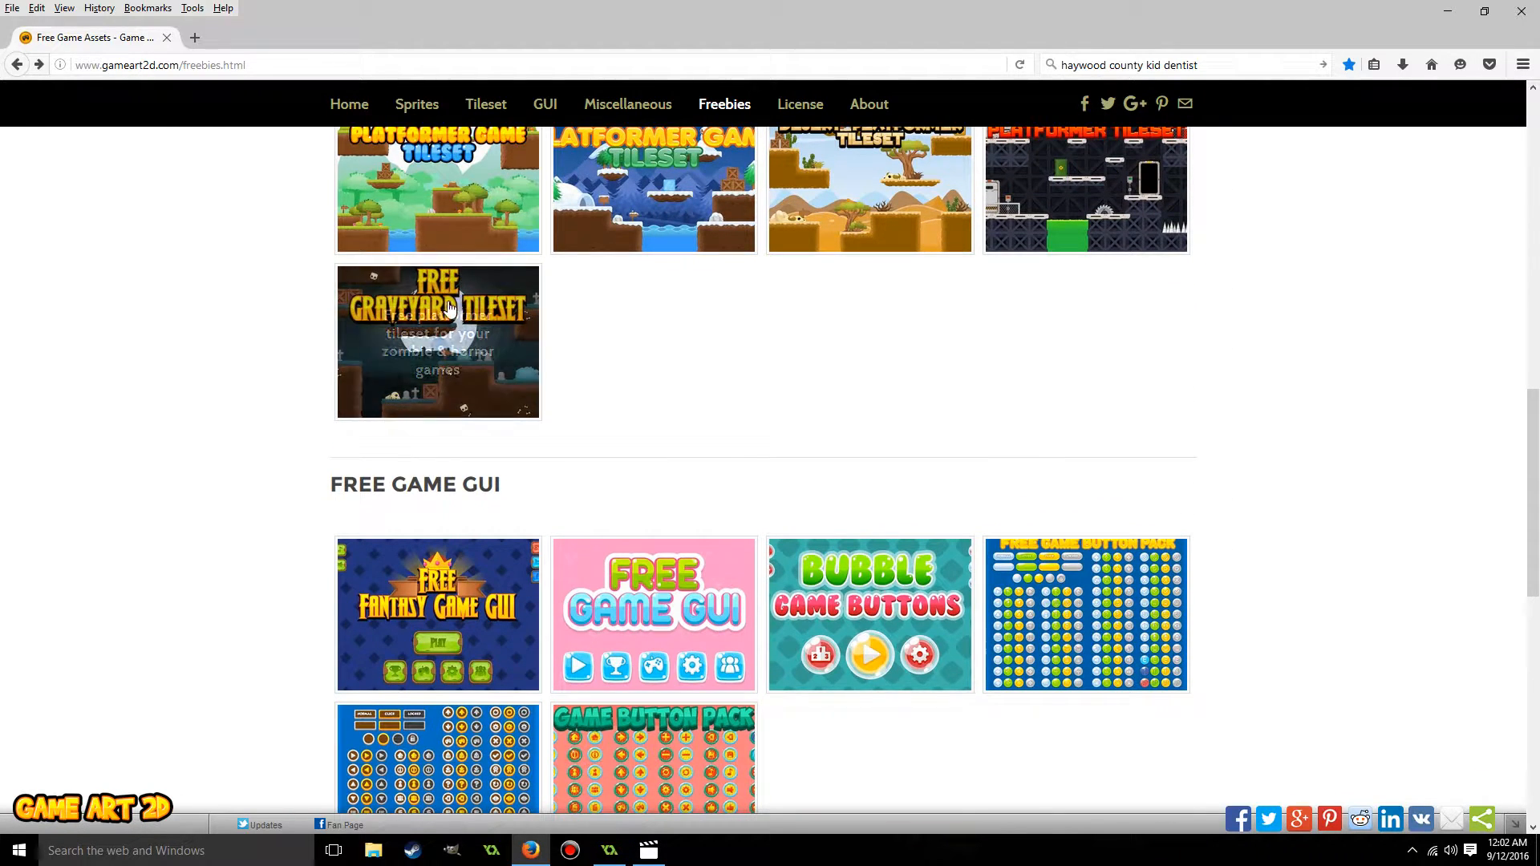
{"action": "left_click", "coordinate": [473, 321]}
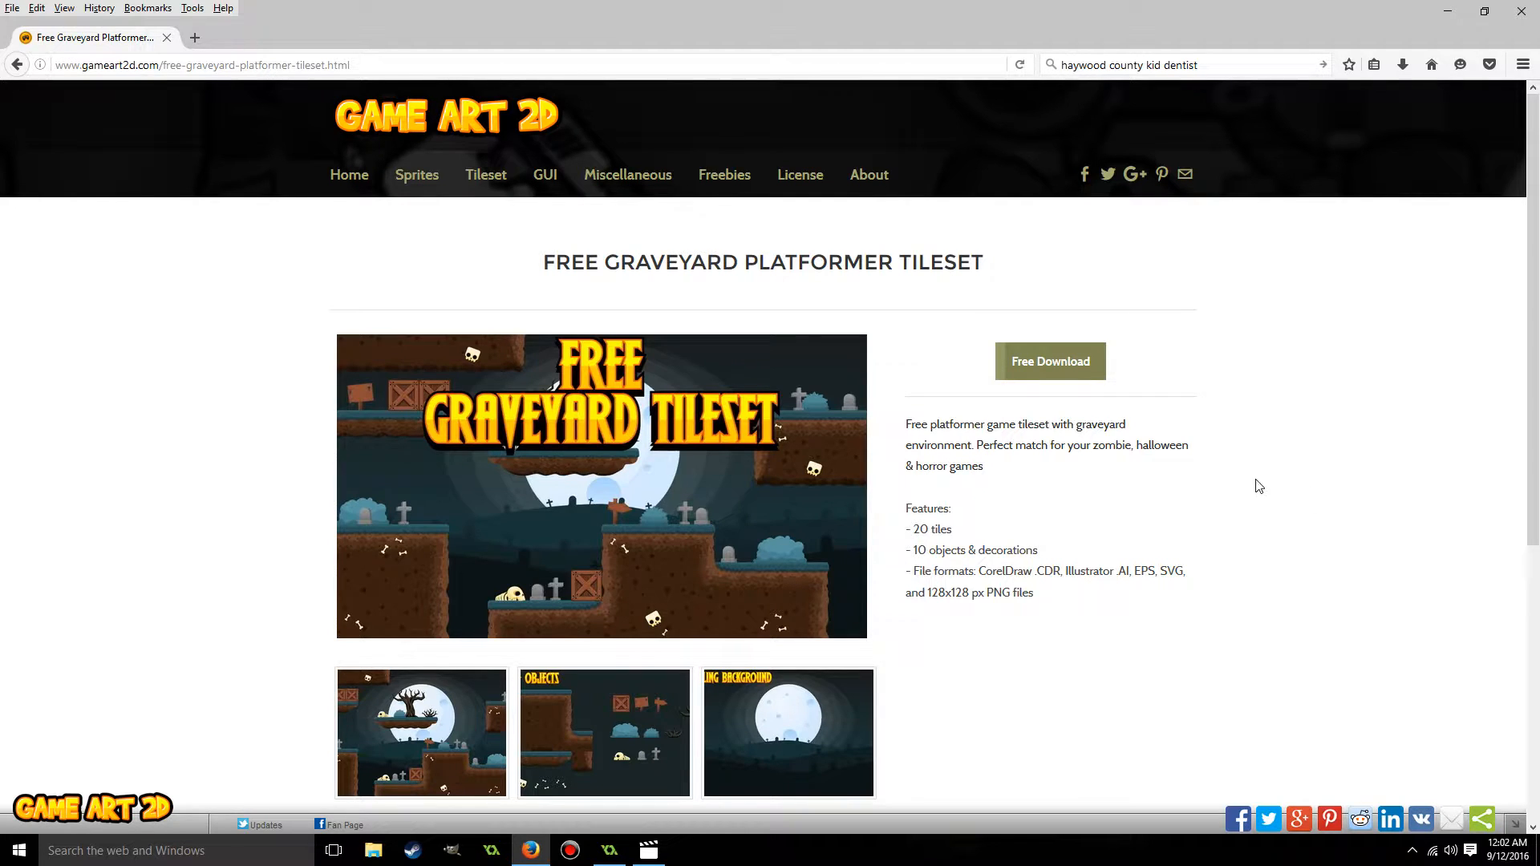
{"action": "left_click", "coordinate": [591, 750]}
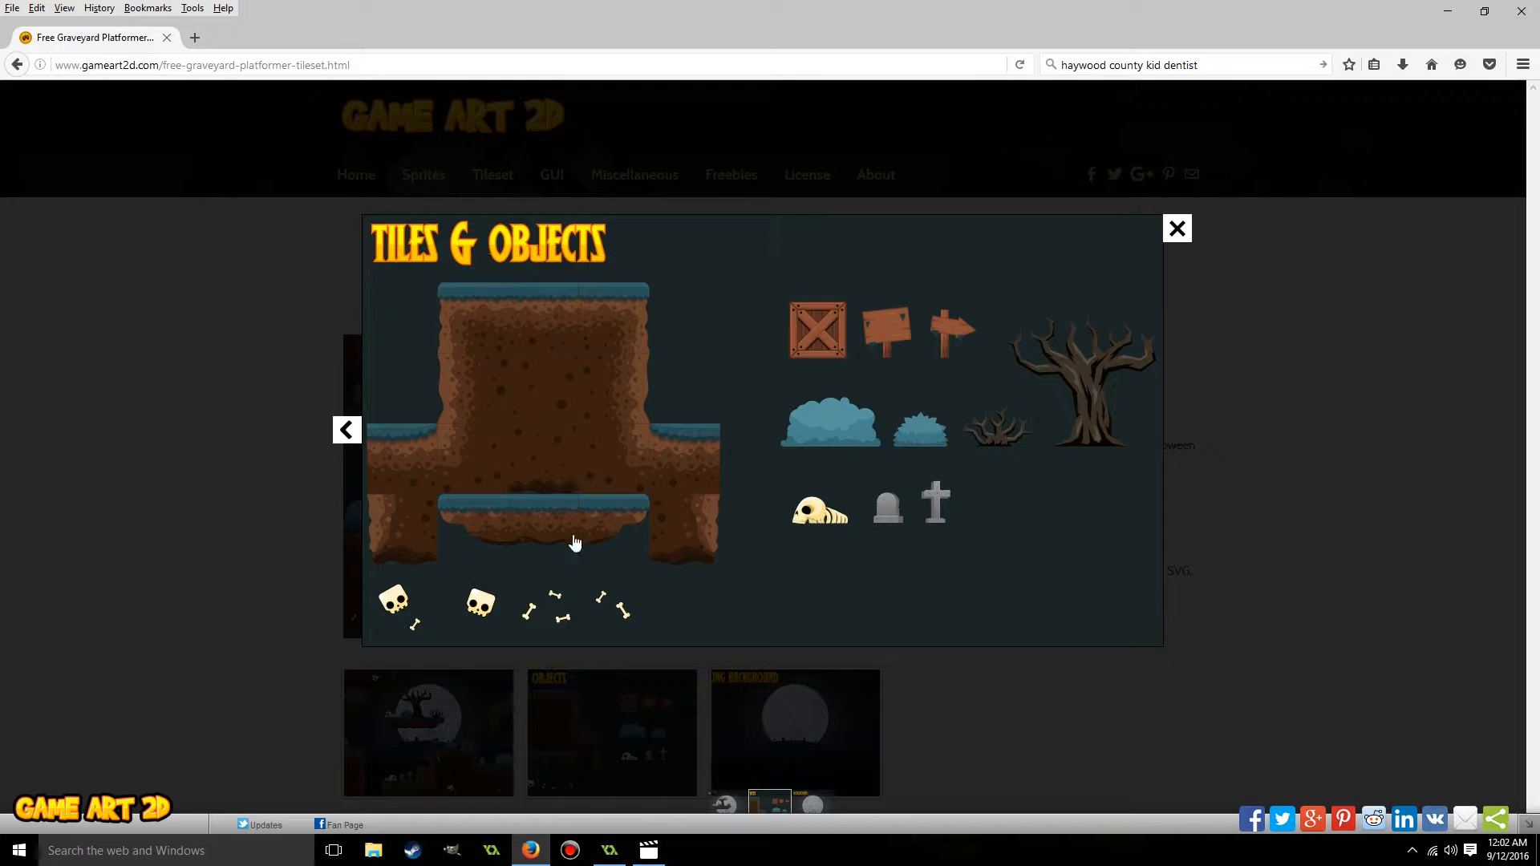
{"action": "left_click", "coordinate": [1176, 229]}
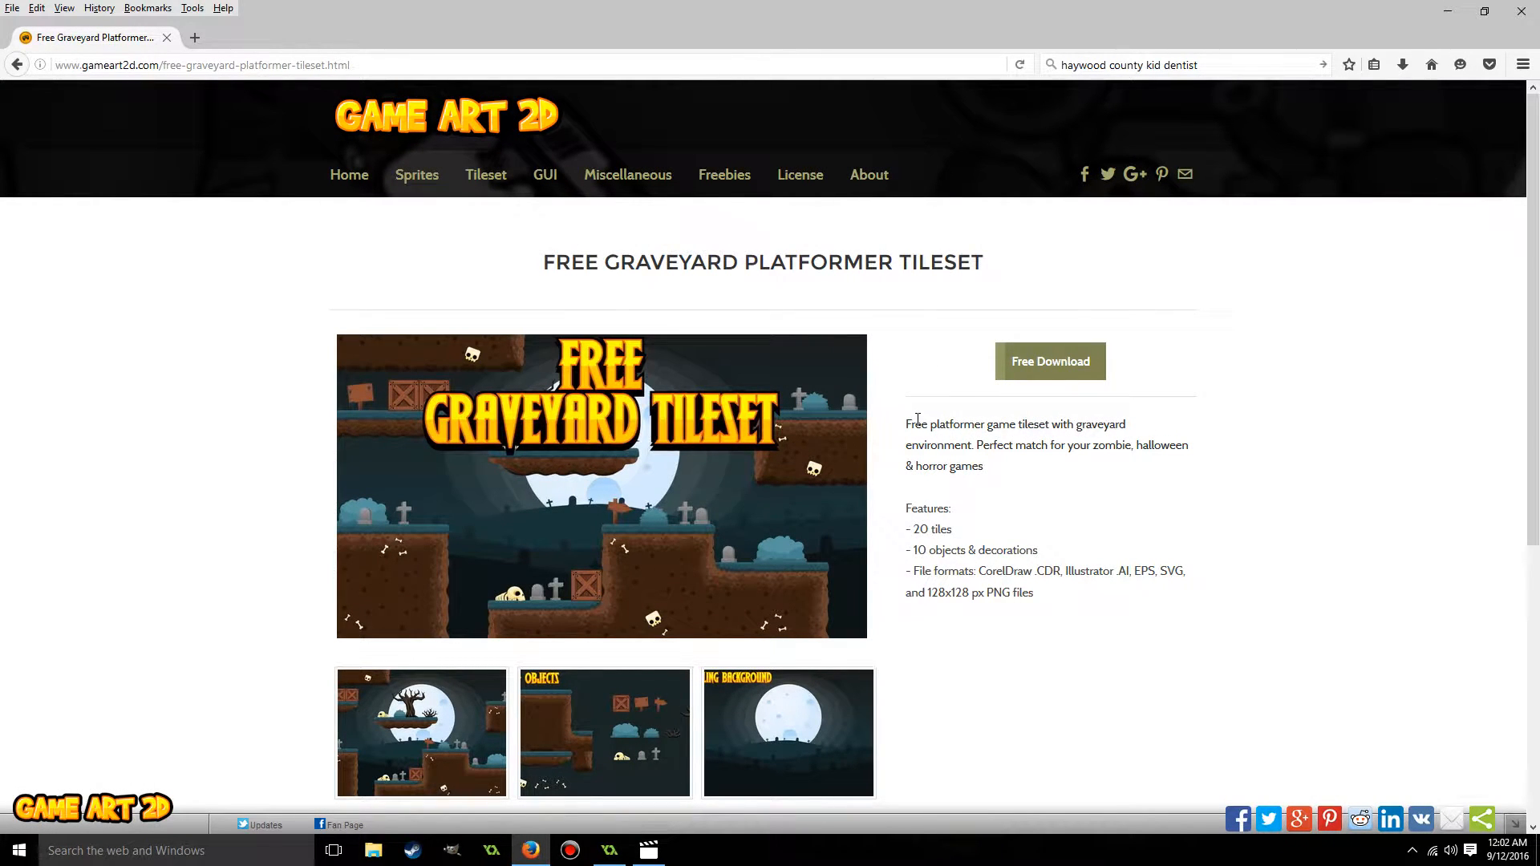
Switch to GameMaker: Studio and create a new project named PlatformJumper, closing its news page.
{"action": "left_click", "coordinate": [609, 851]}
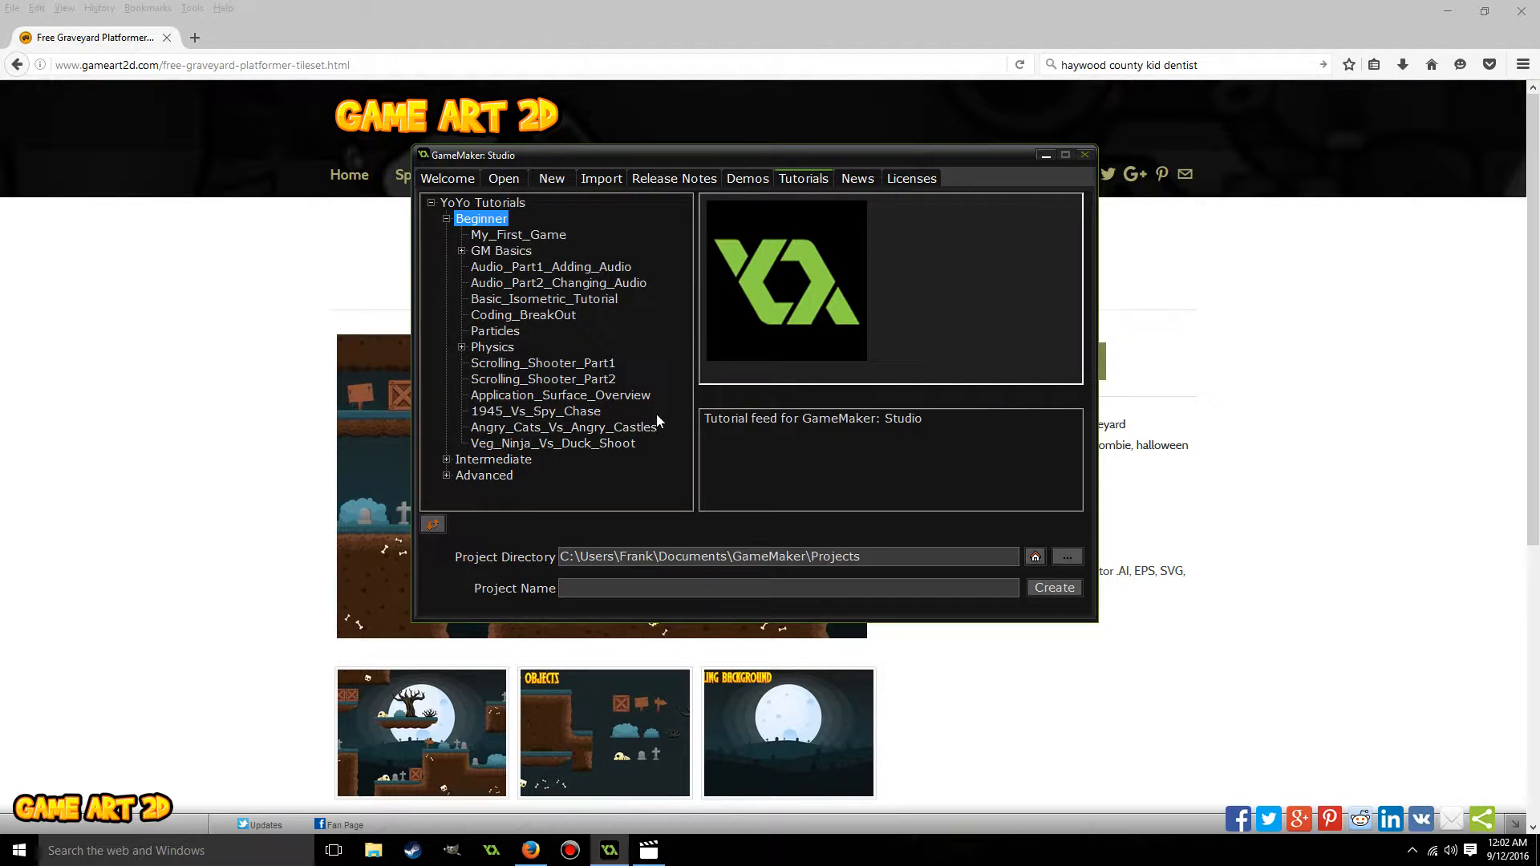
{"action": "left_click", "coordinate": [1448, 15]}
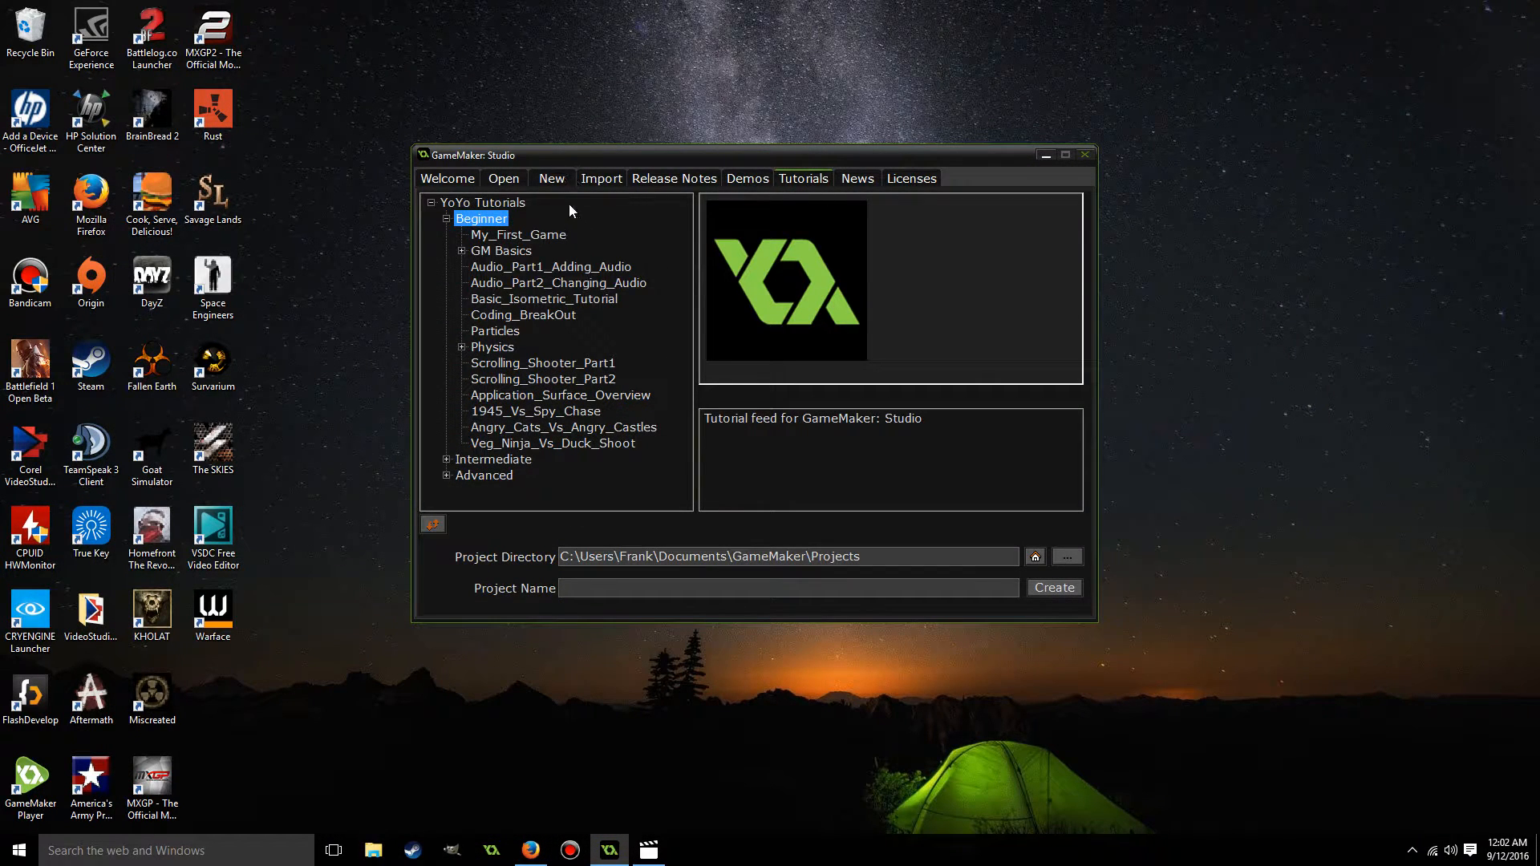
{"action": "left_click", "coordinate": [552, 176]}
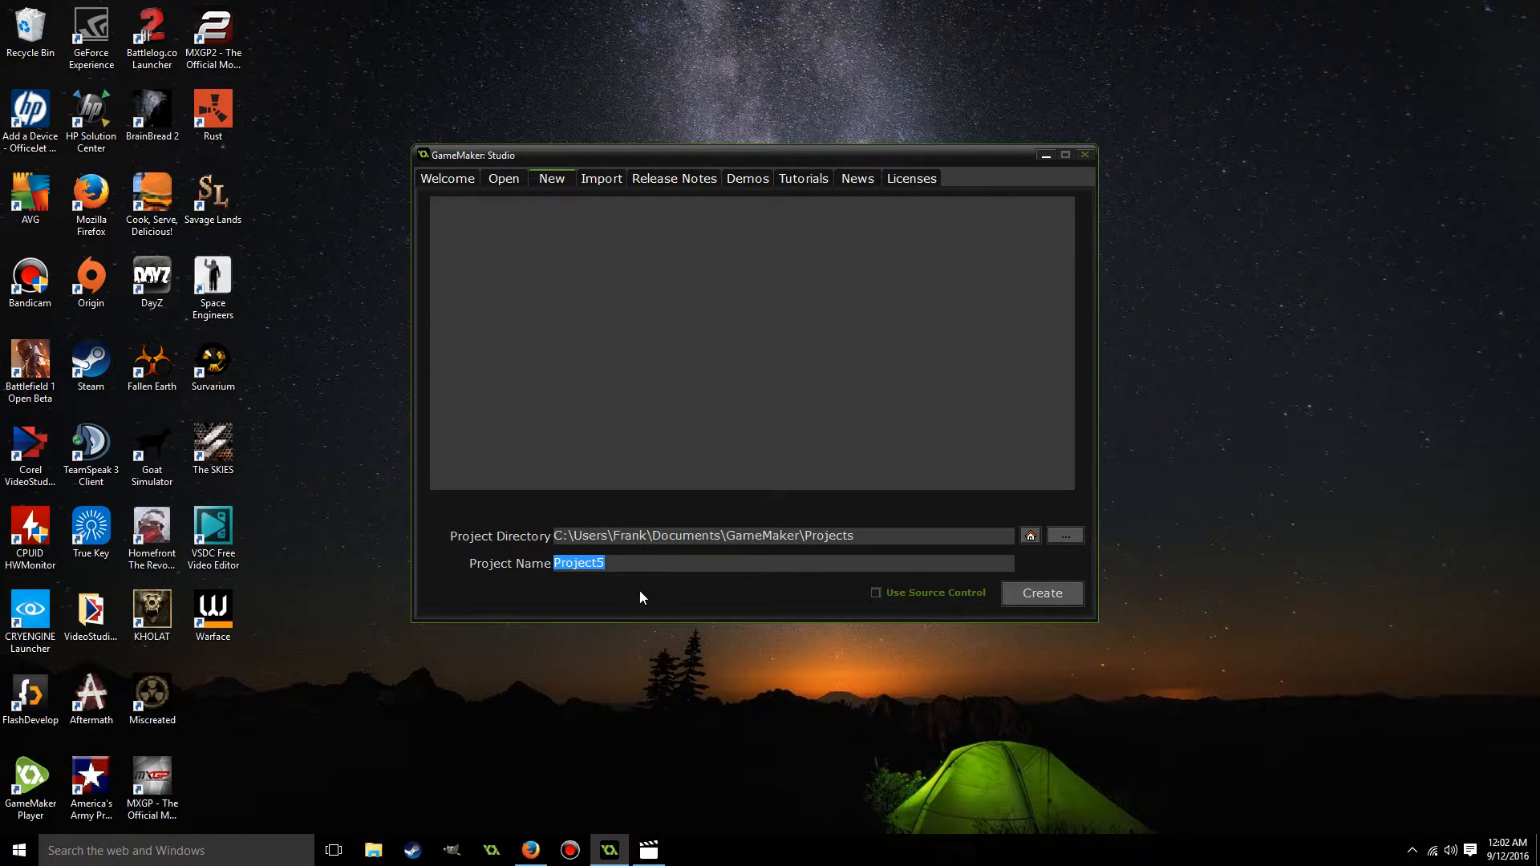
{"action": "key", "text": "BackSpace"}
{"action": "type", "text": "PlatformJum"}
{"action": "type", "text": "r"}
{"action": "left_click", "coordinate": [1062, 600]}
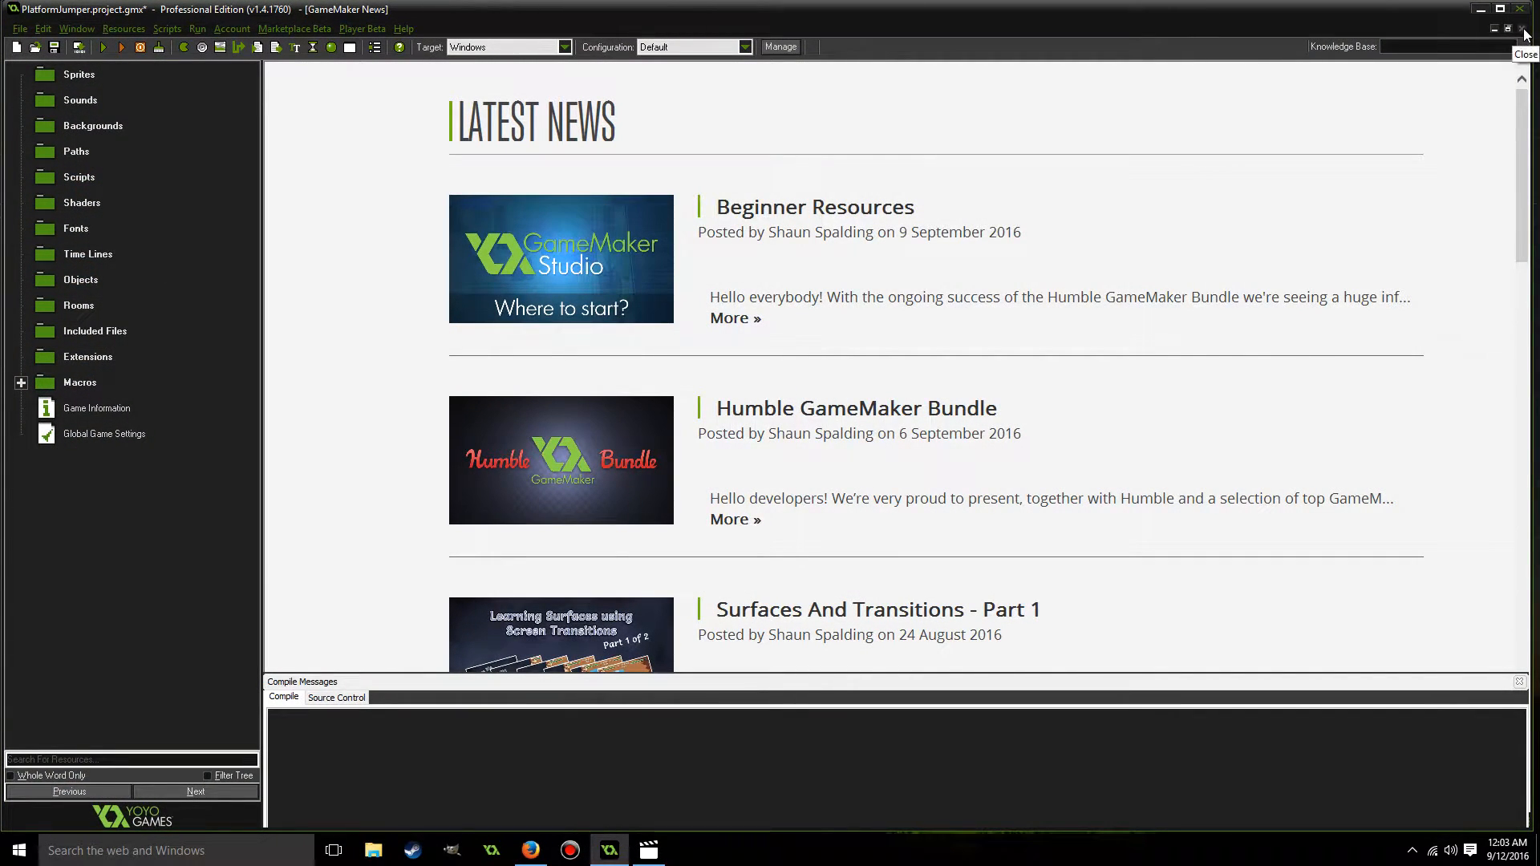
{"action": "left_click", "coordinate": [1524, 31]}
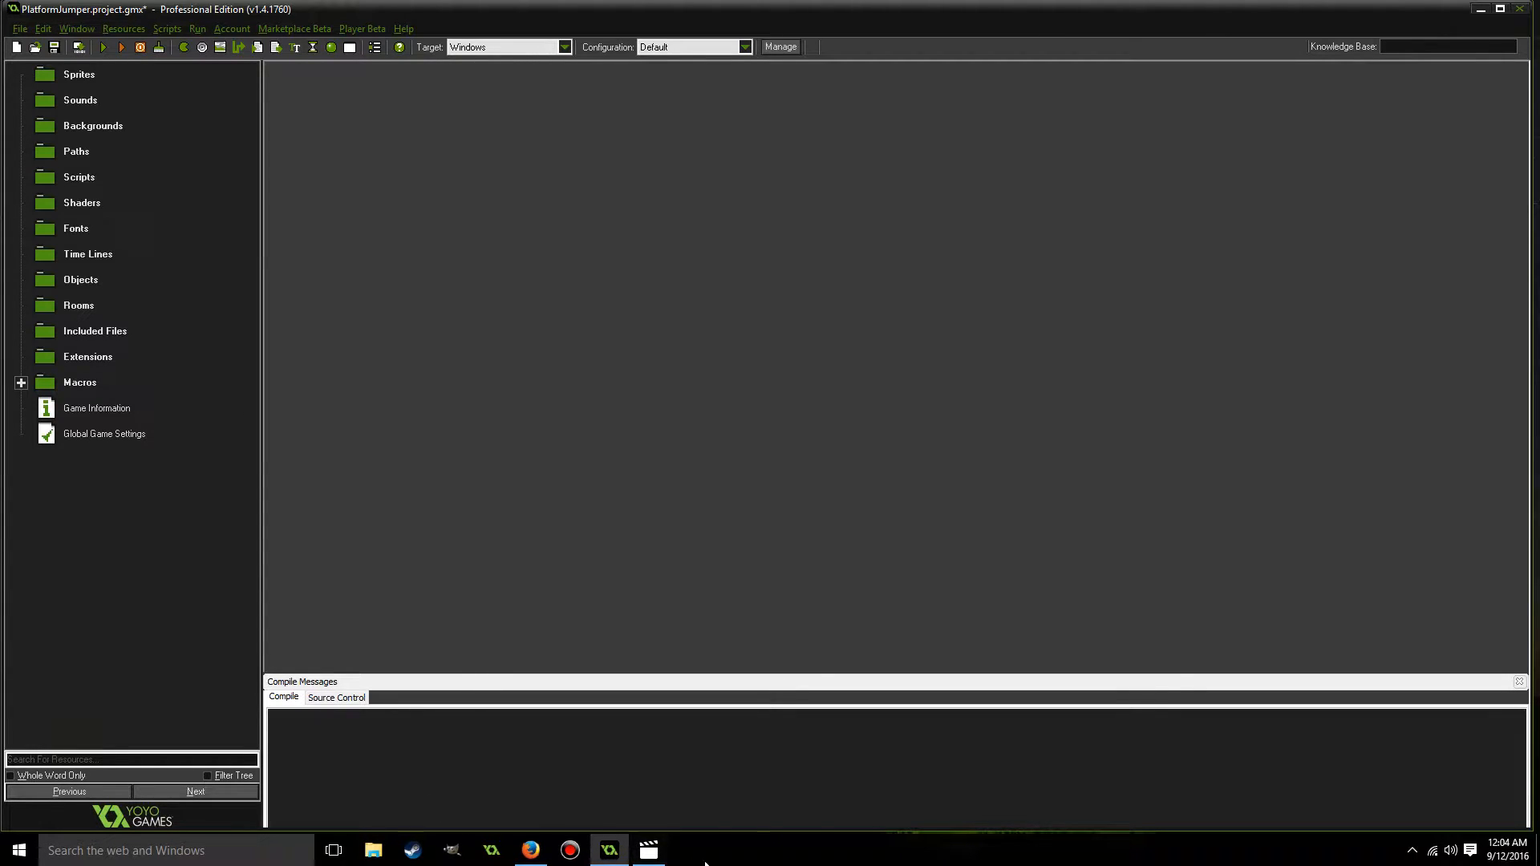
{"action": "left_click", "coordinate": [531, 850]}
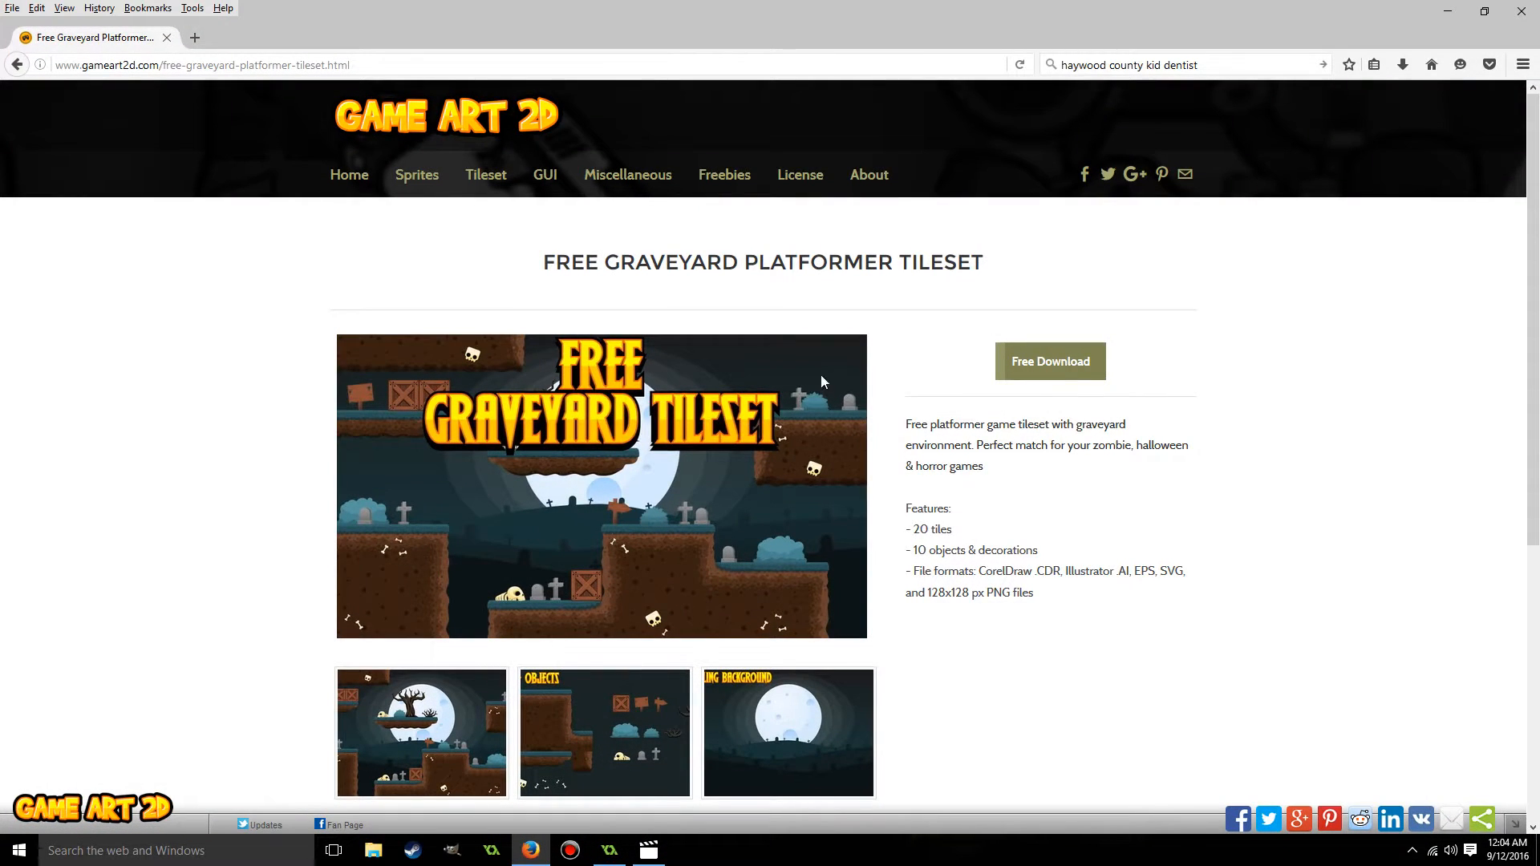
{"action": "left_click", "coordinate": [1450, 15]}
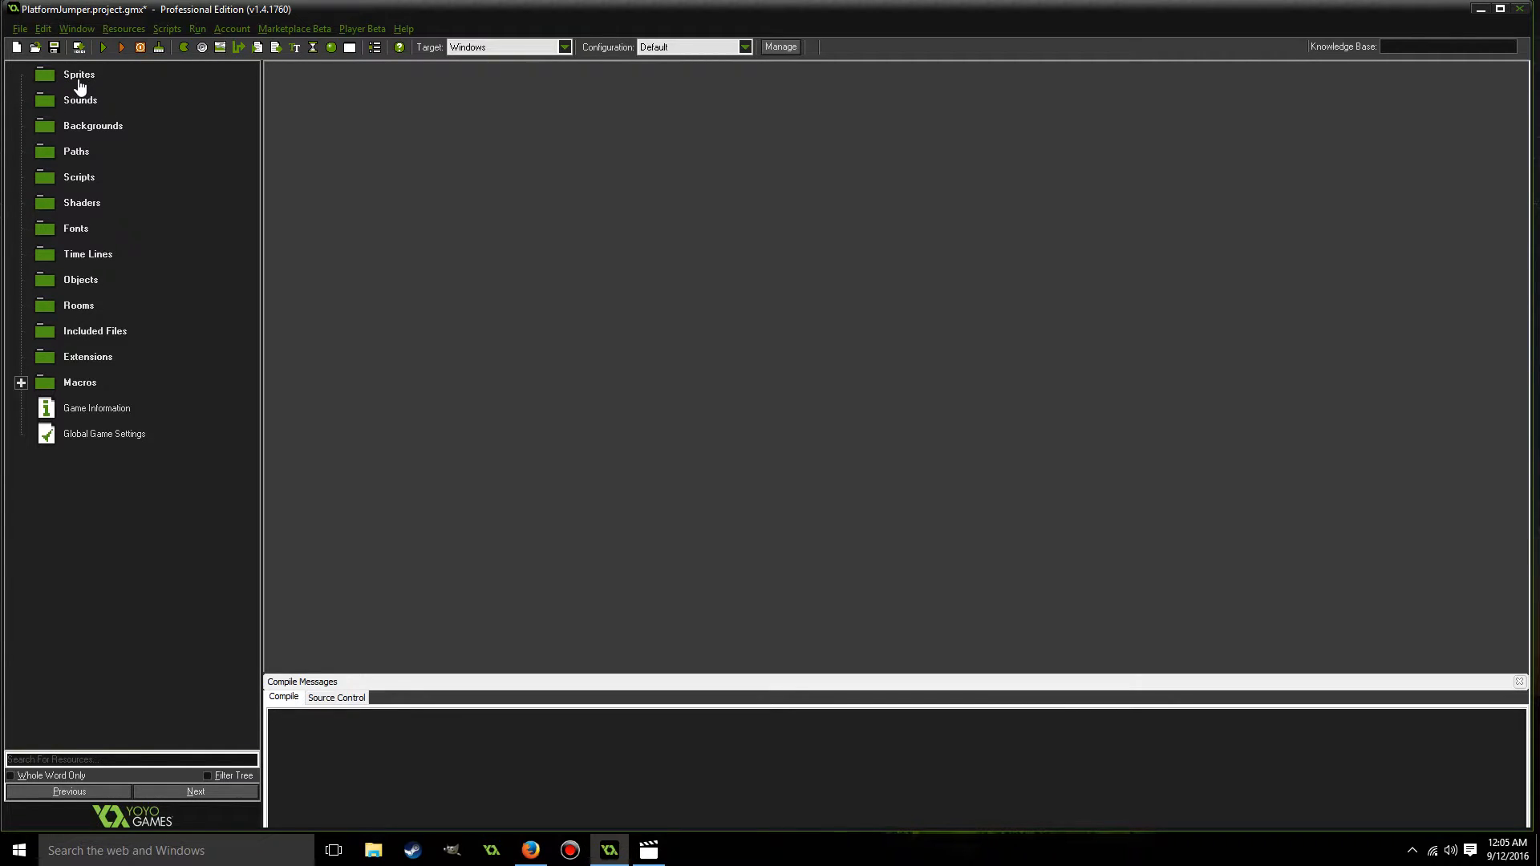
Create a new background resource and name it bgr_main.
{"action": "right_click", "coordinate": [97, 126]}
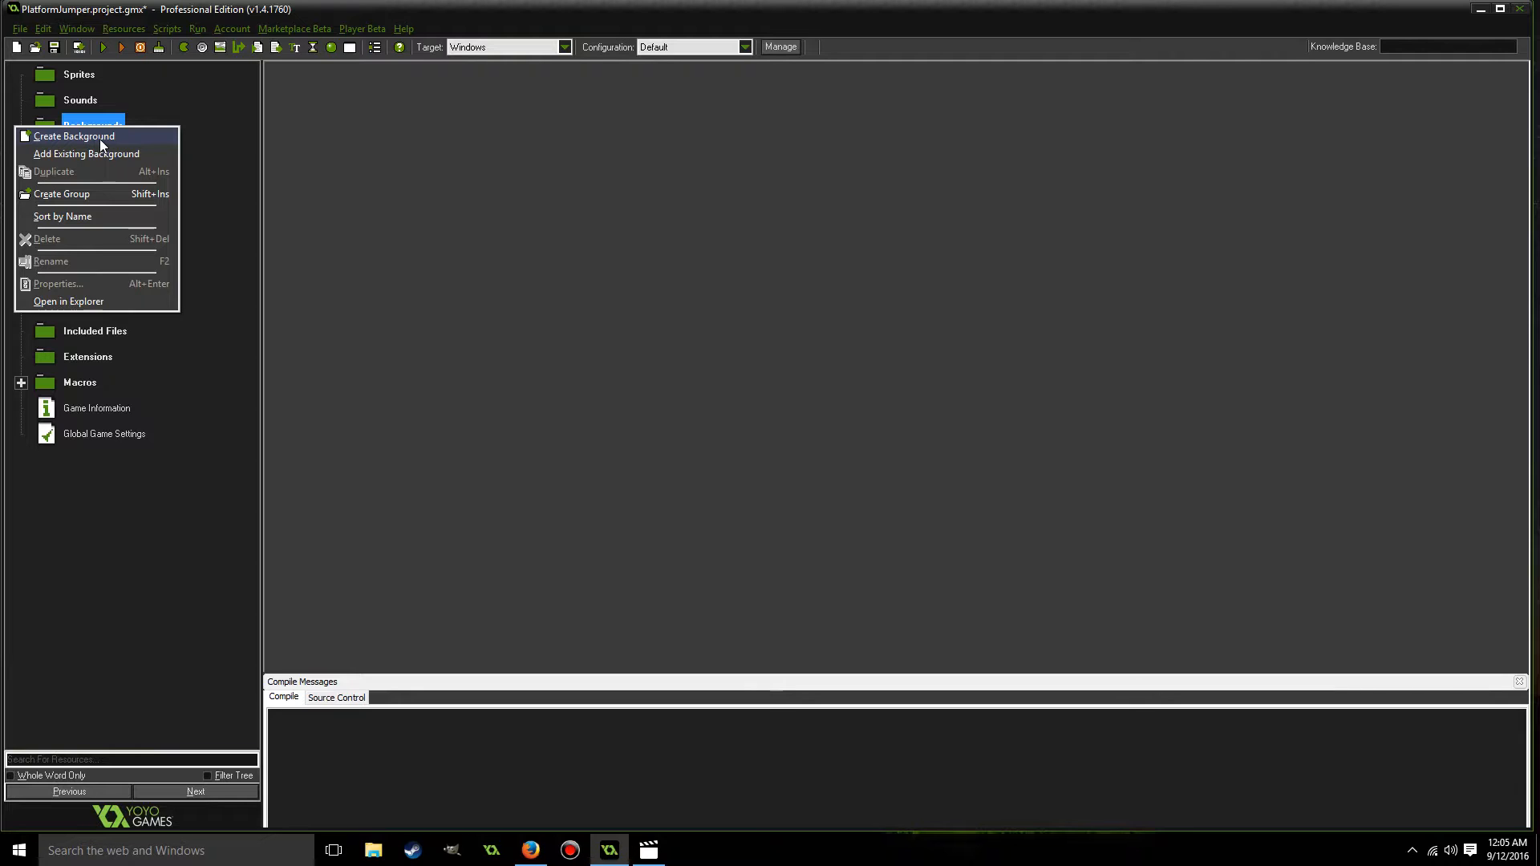
{"action": "left_click", "coordinate": [100, 138]}
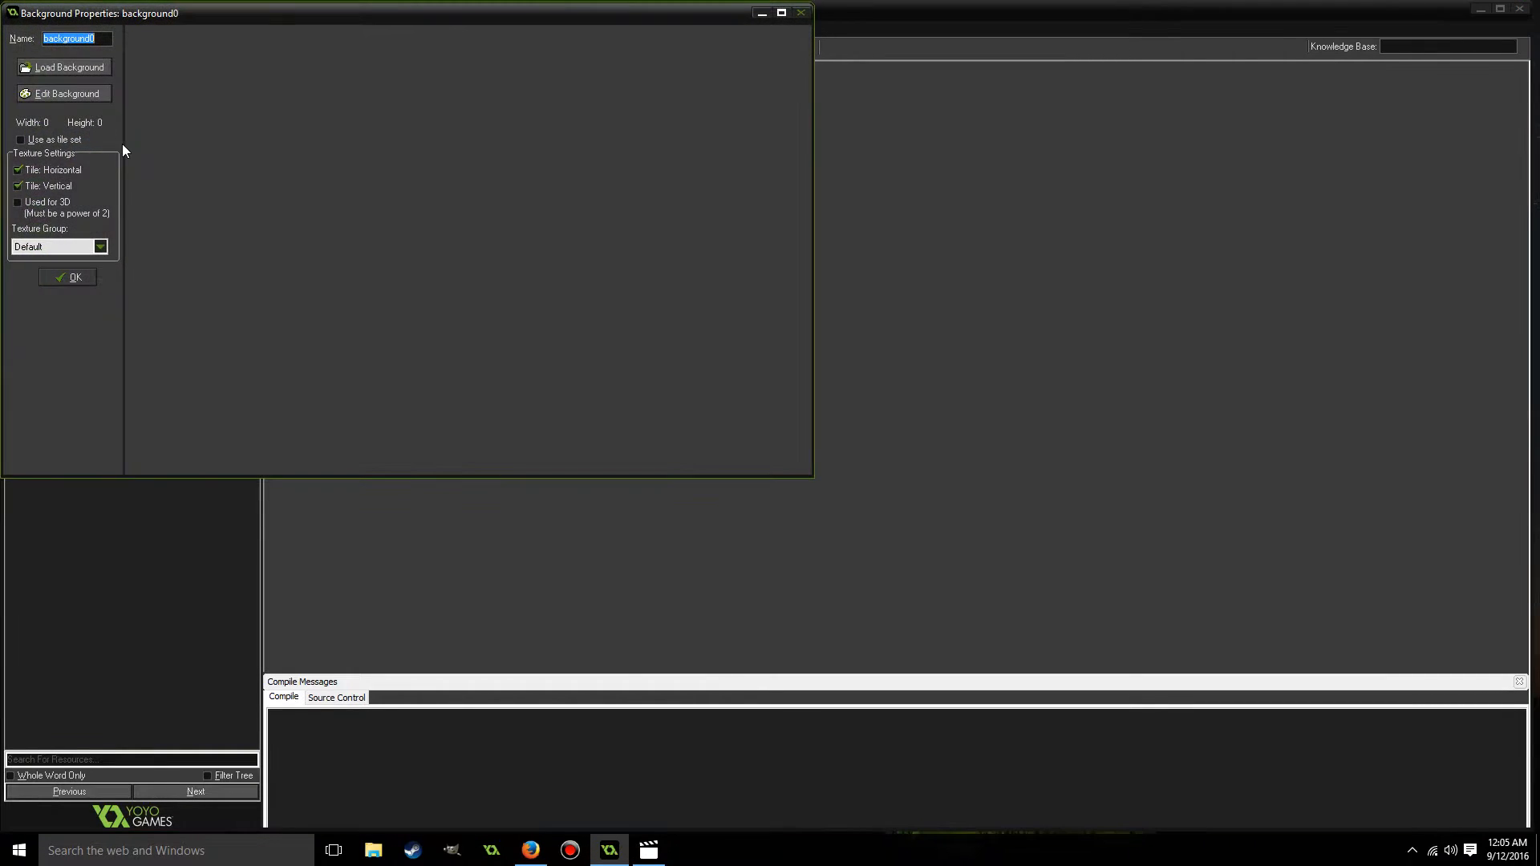
{"action": "key", "text": "BackSpace"}
{"action": "type", "text": "bgl"}
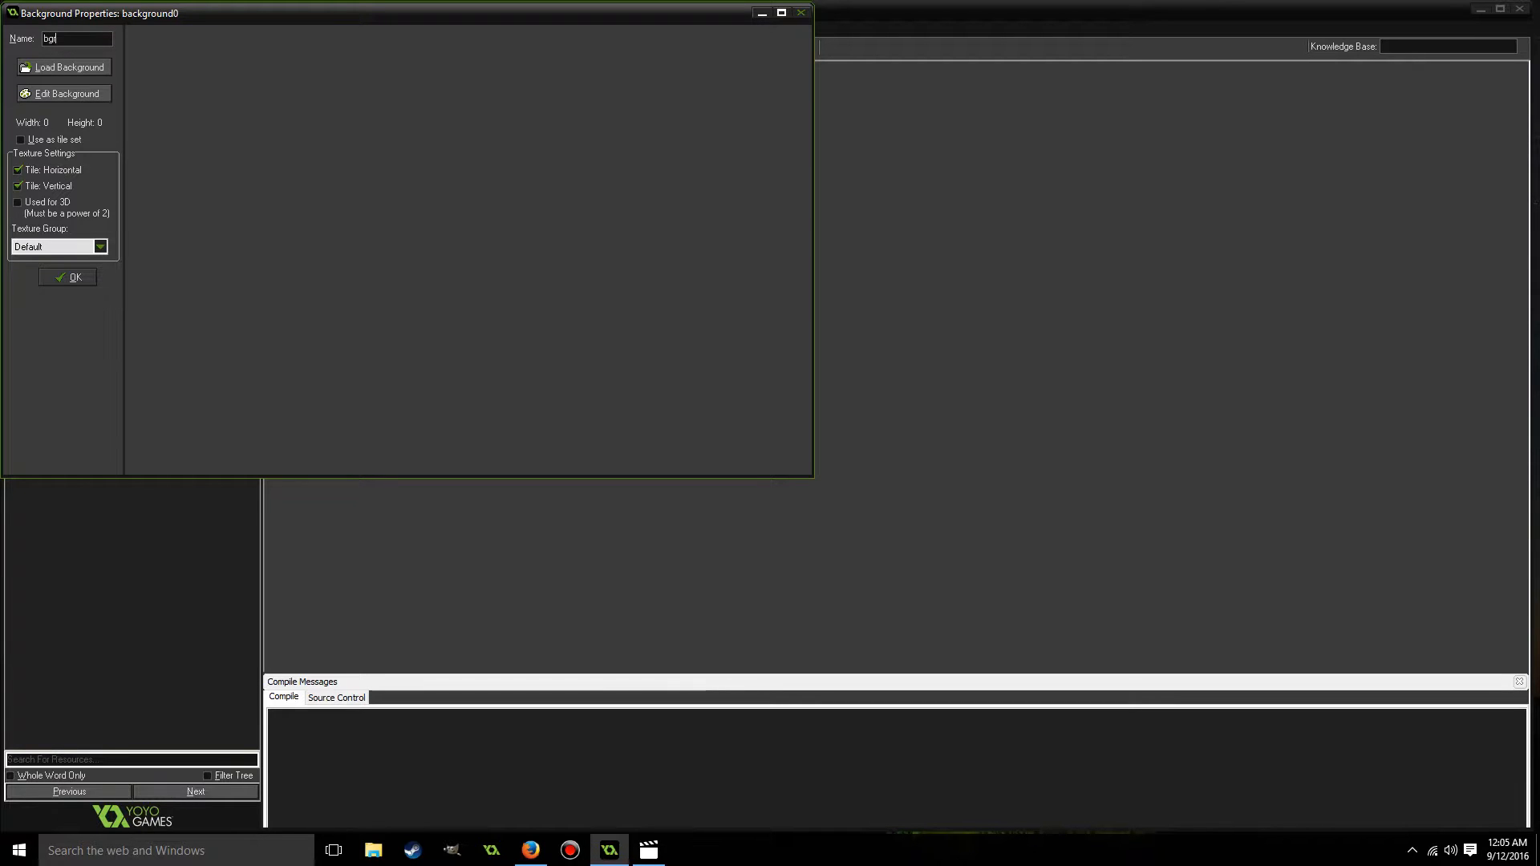
{"action": "type", "text": "r_main"}
{"action": "key", "text": "BackSpace"}
{"action": "key", "text": "BackSpace"}
{"action": "key", "text": "BackSpace"}
{"action": "type", "text": "ma"}
Load the moonlit graveyard image from the graveyardtileset png folder in Game Maker Graphics into bgr_main and accept the background.
{"action": "left_click", "coordinate": [59, 69]}
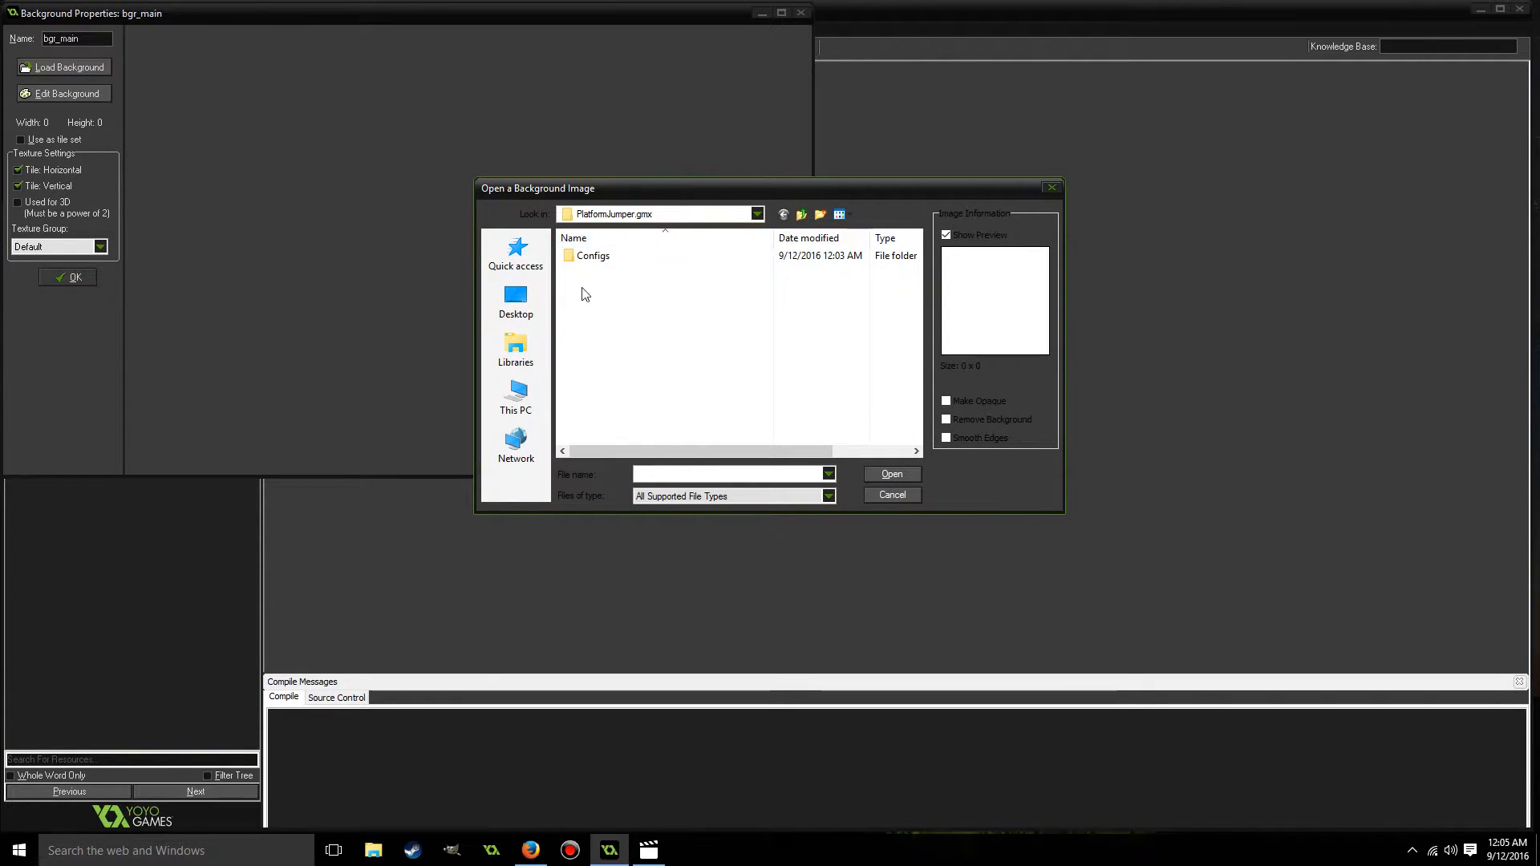
{"action": "left_click", "coordinate": [516, 345]}
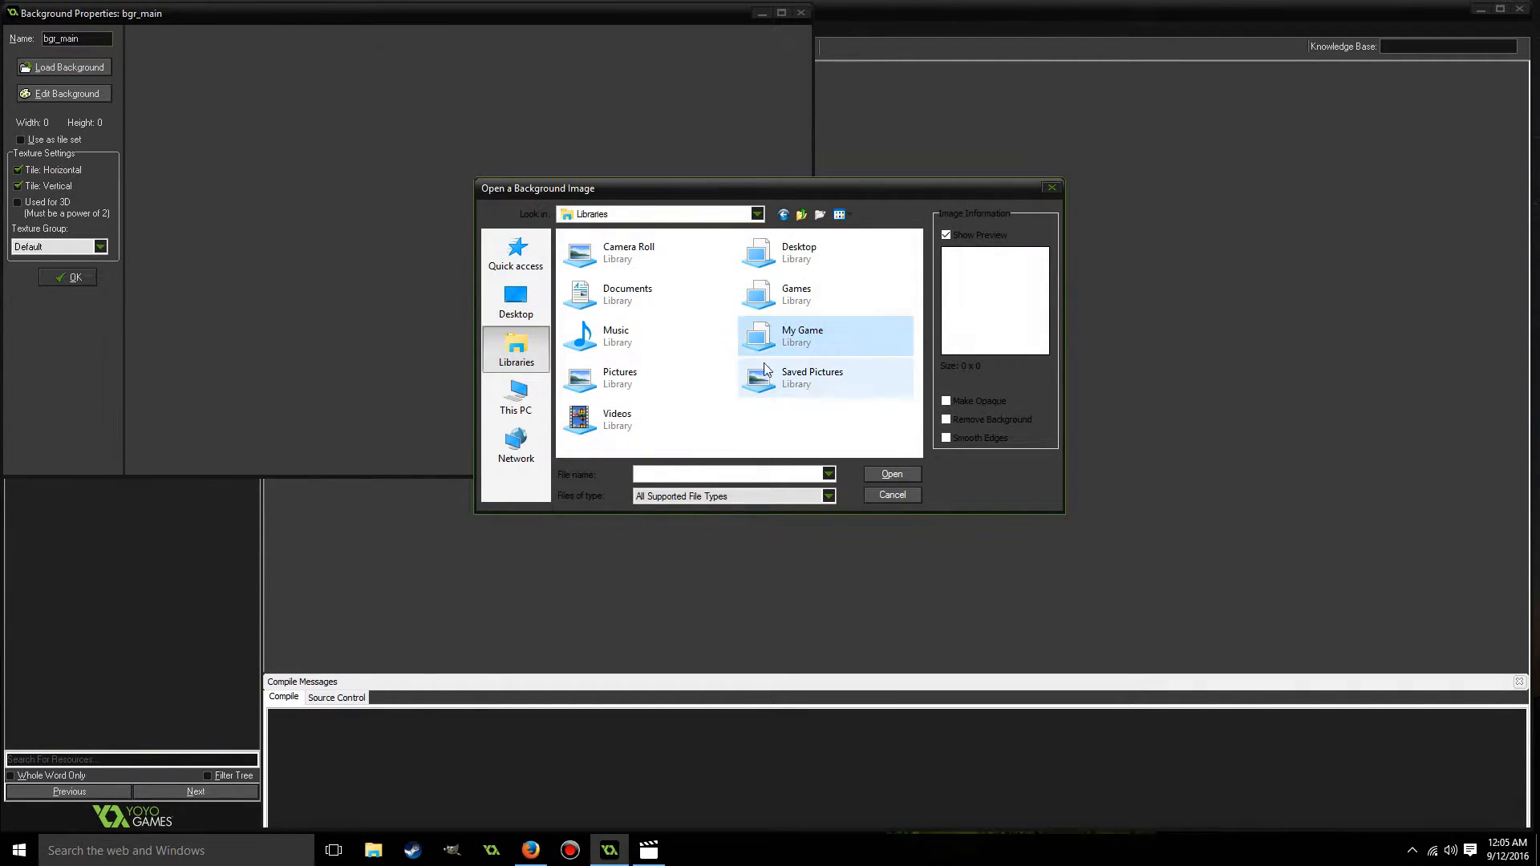
{"action": "double_click", "coordinate": [618, 297]}
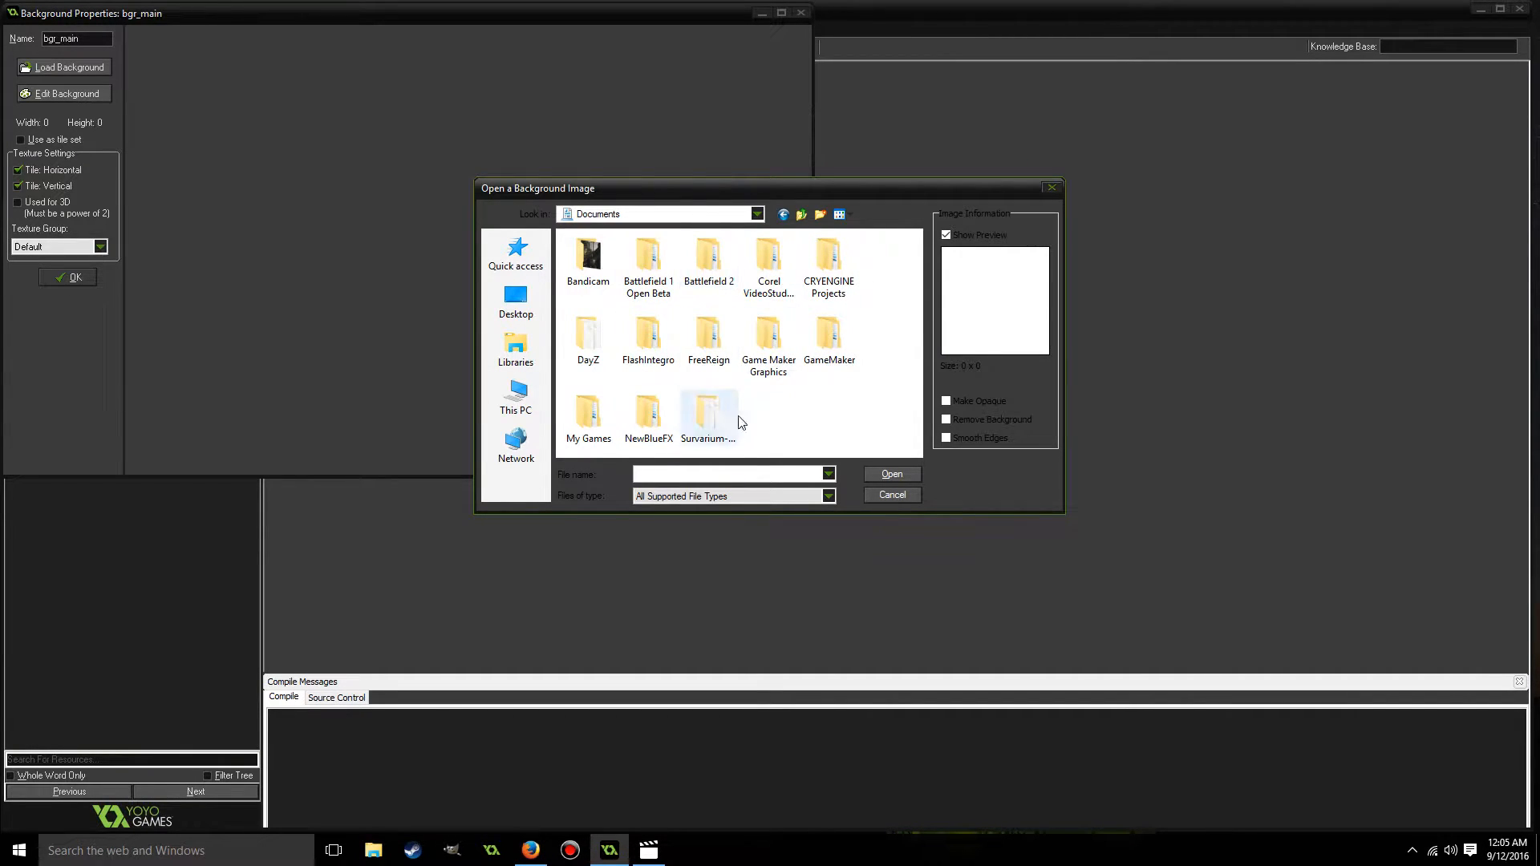
{"action": "double_click", "coordinate": [765, 358]}
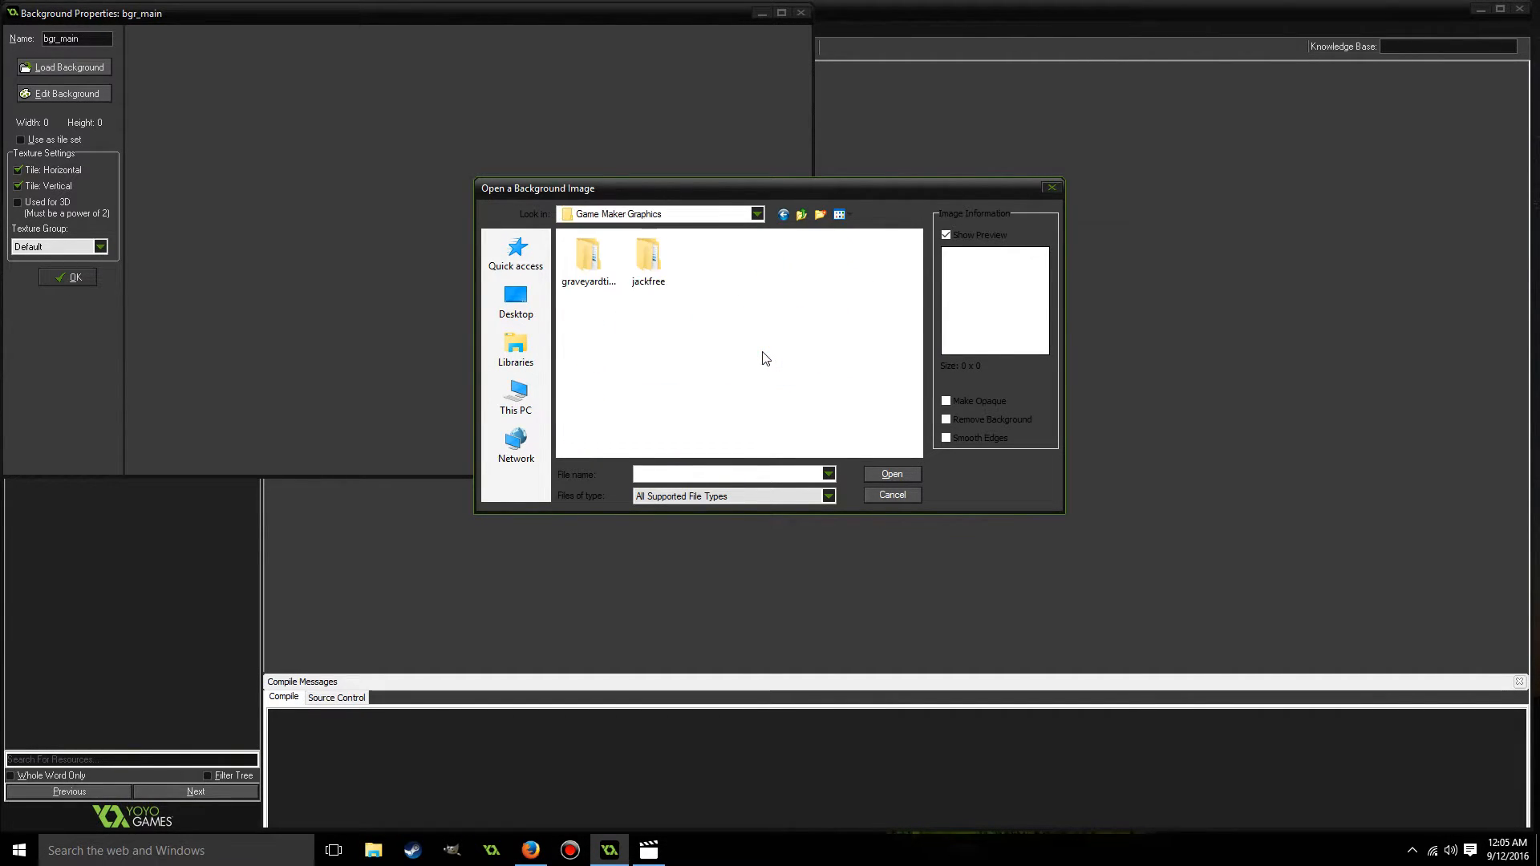
{"action": "double_click", "coordinate": [601, 271]}
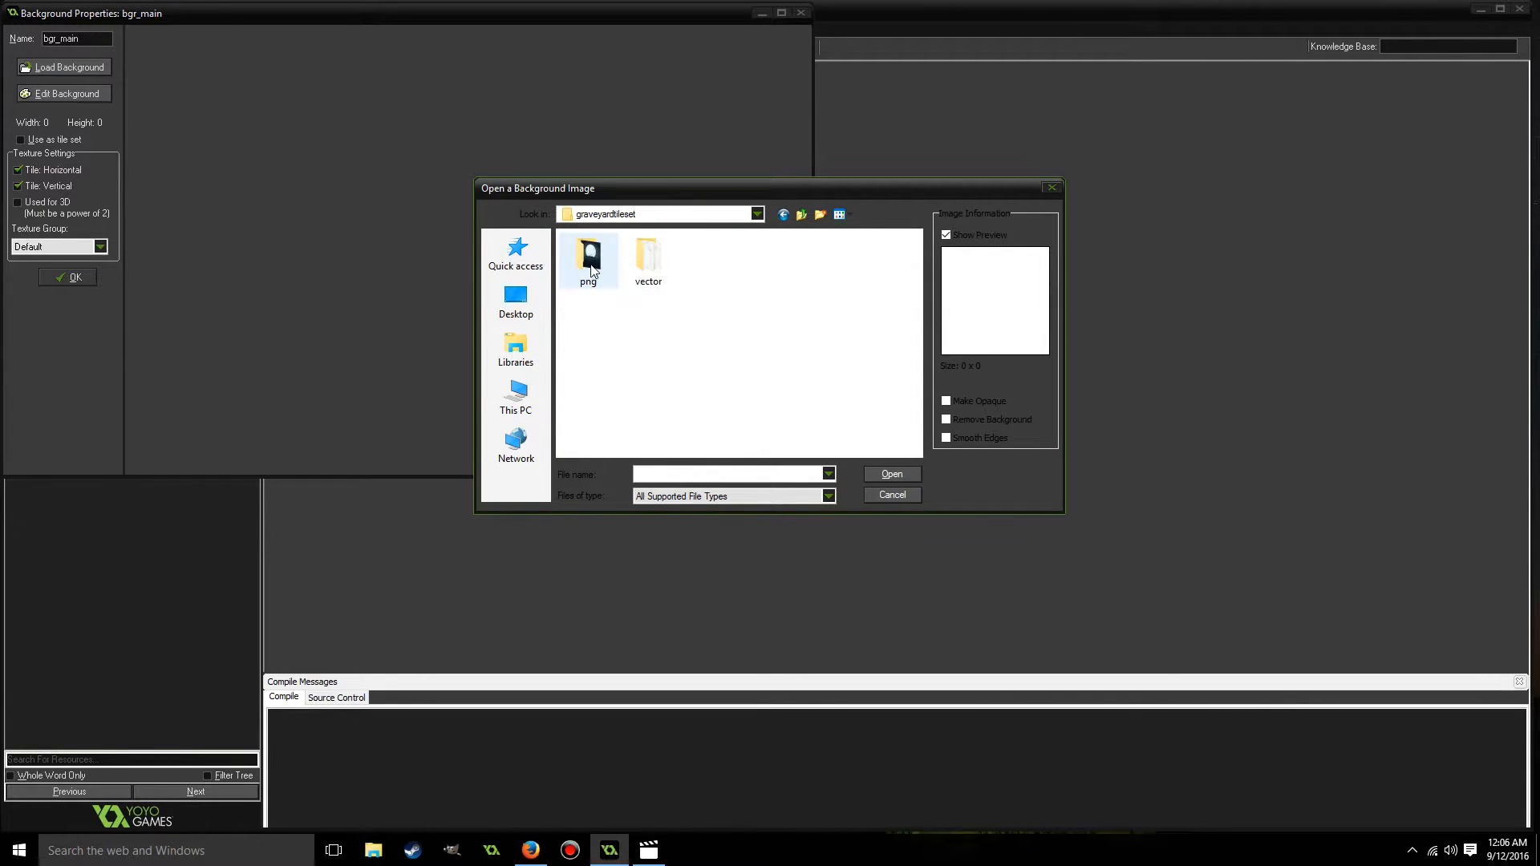
{"action": "double_click", "coordinate": [590, 263]}
{"action": "double_click", "coordinate": [709, 261]}
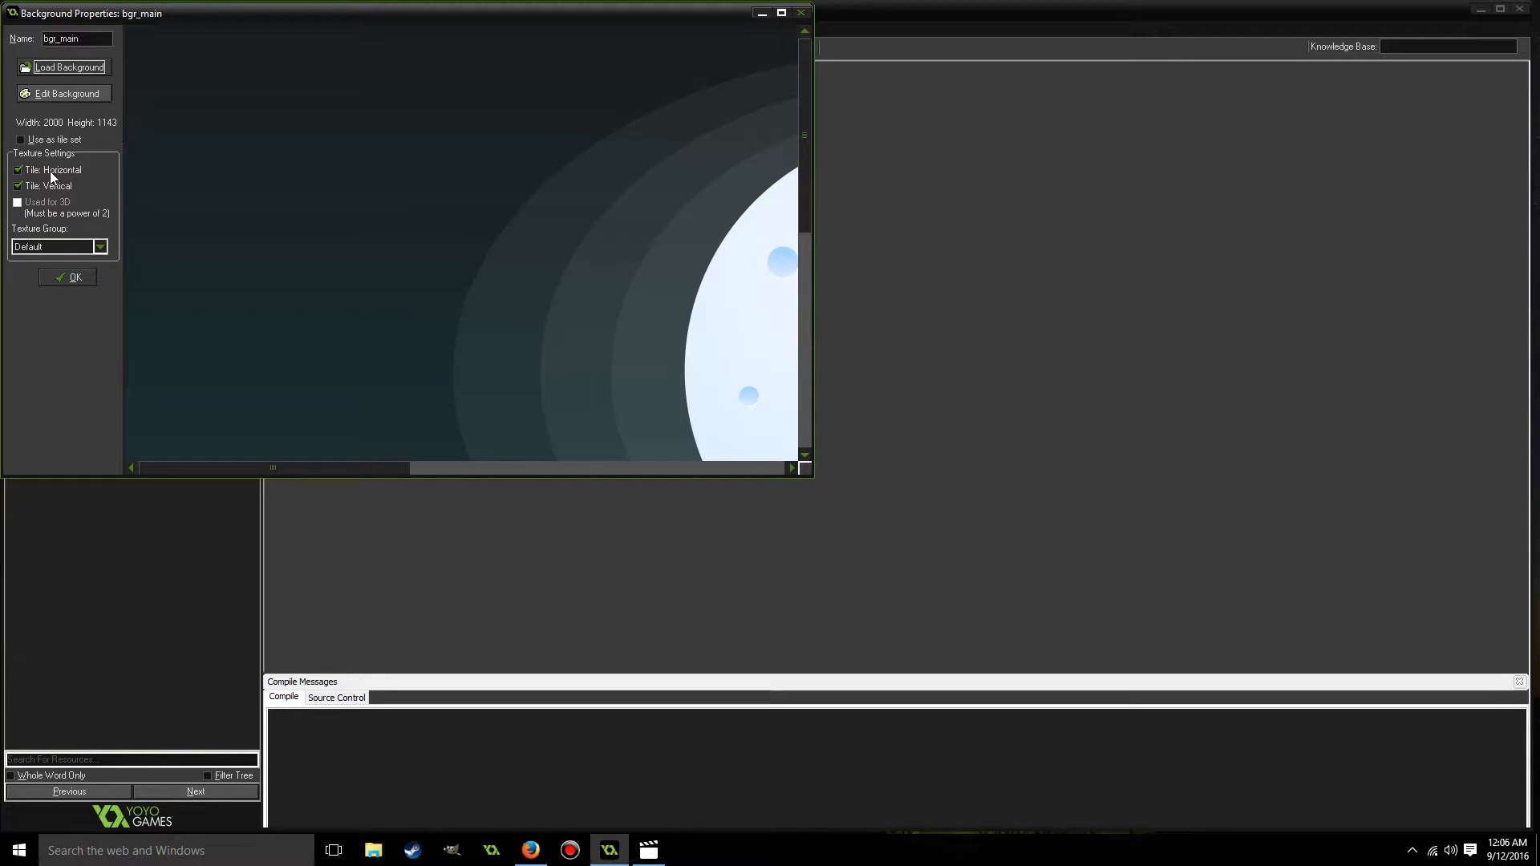
{"action": "left_click", "coordinate": [781, 12]}
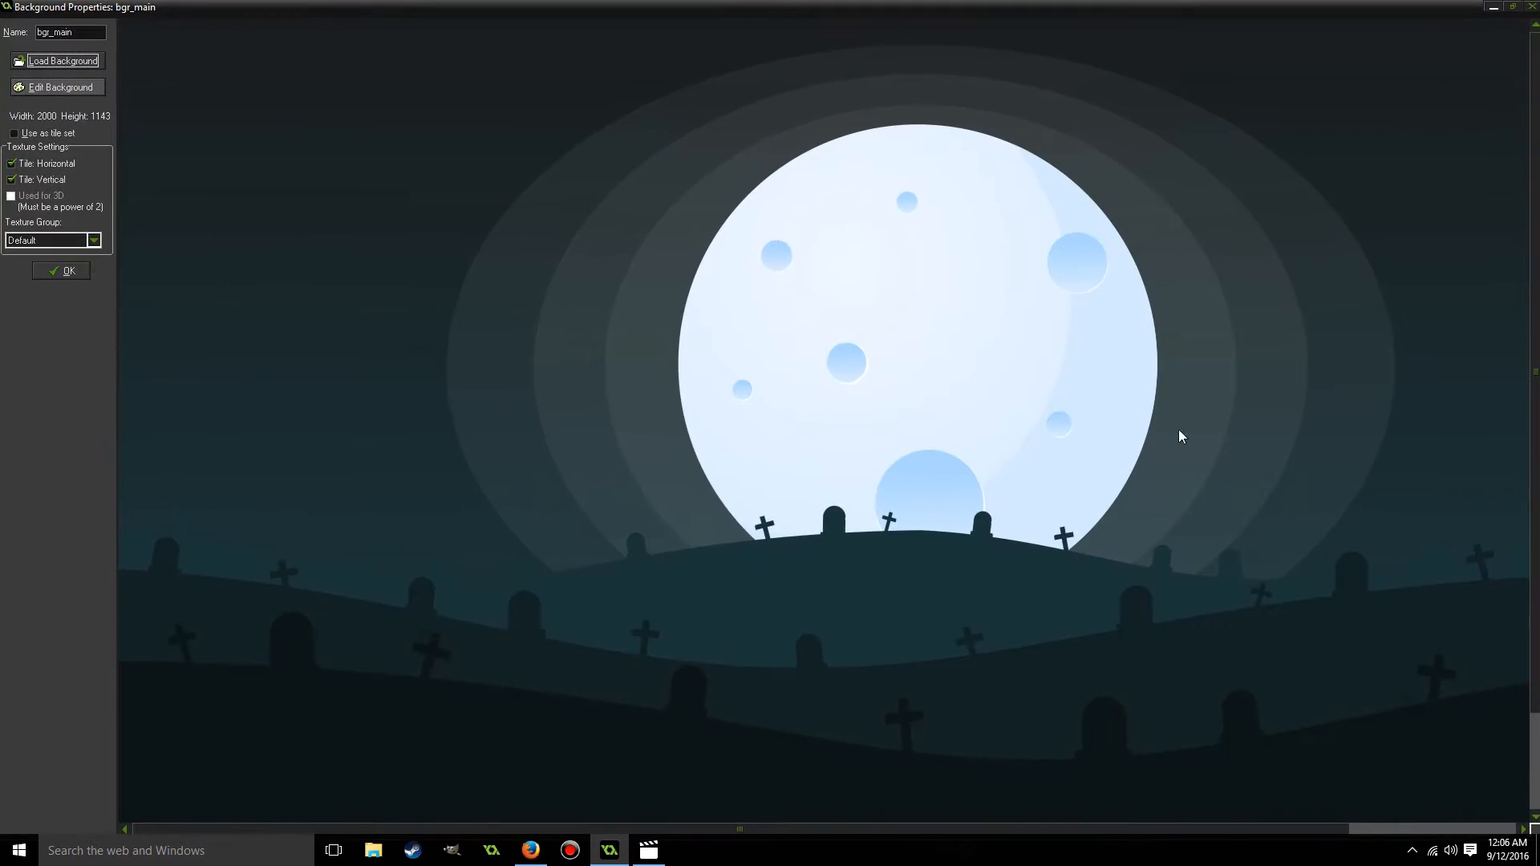
{"action": "left_click", "coordinate": [69, 272]}
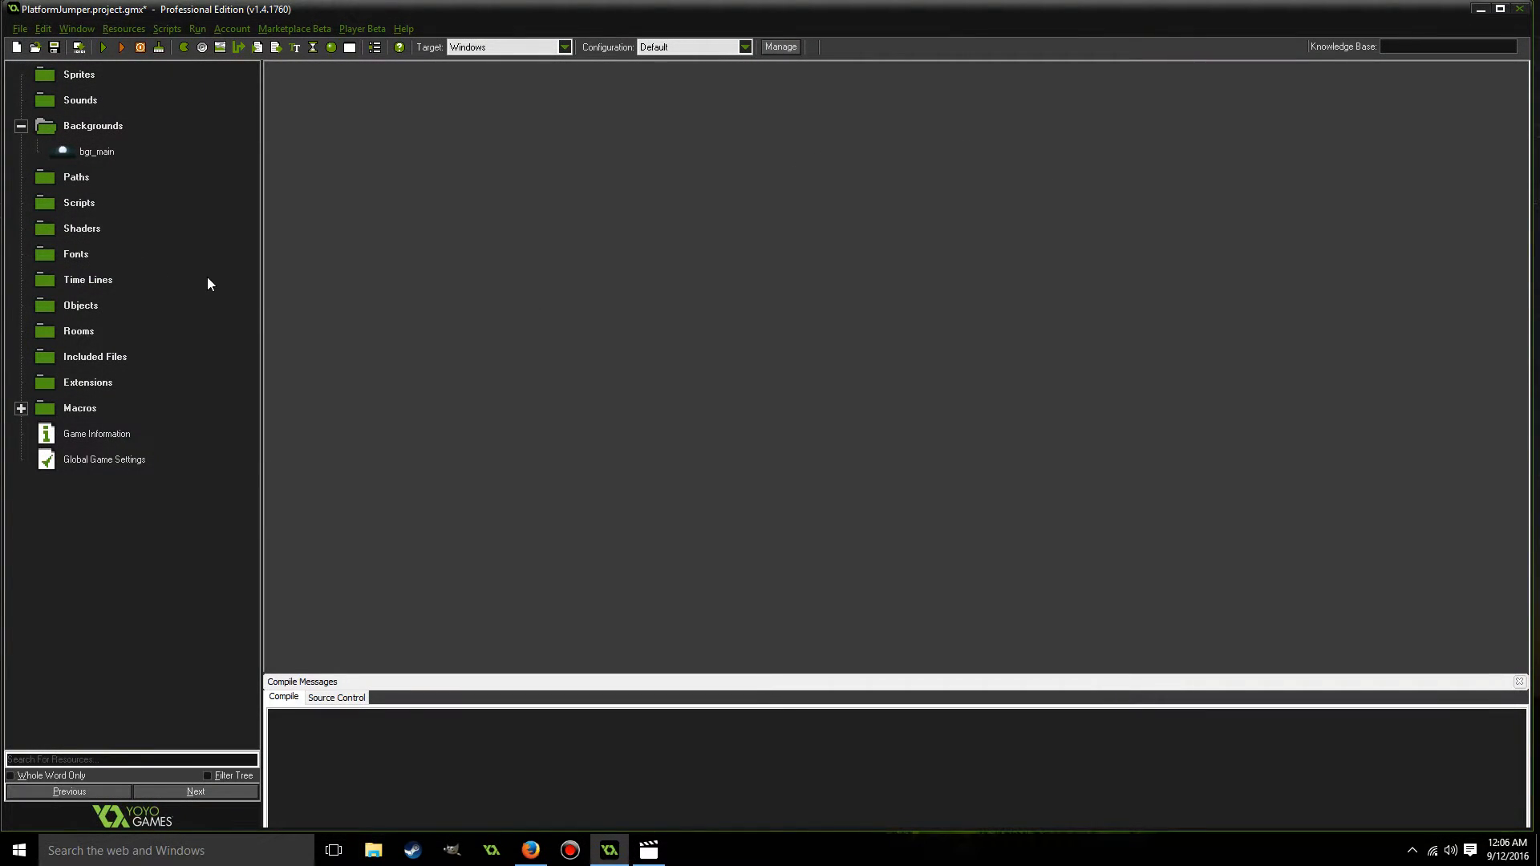
Create a room named rm_level_1 with a width of 2000 and a height of 1143.
{"action": "left_click", "coordinate": [77, 333]}
{"action": "right_click", "coordinate": [77, 339]}
{"action": "left_click", "coordinate": [83, 345]}
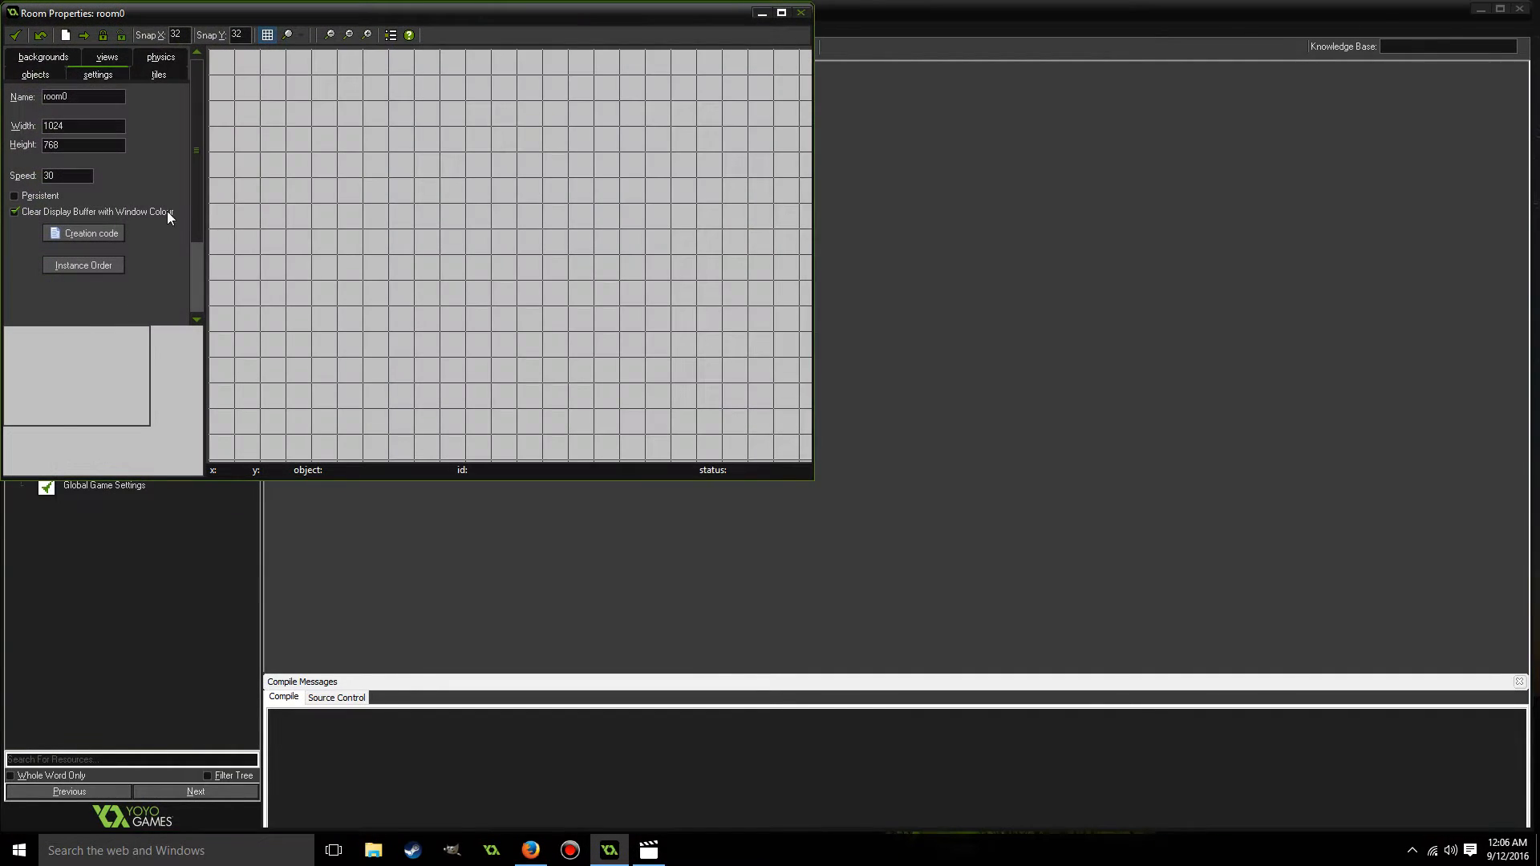
{"action": "double_click", "coordinate": [80, 96]}
{"action": "key", "text": "BackSpace"}
{"action": "key", "text": "Tab"}
{"action": "type", "text": "2000"}
{"action": "key", "text": "Tab"}
{"action": "type", "text": "11"}
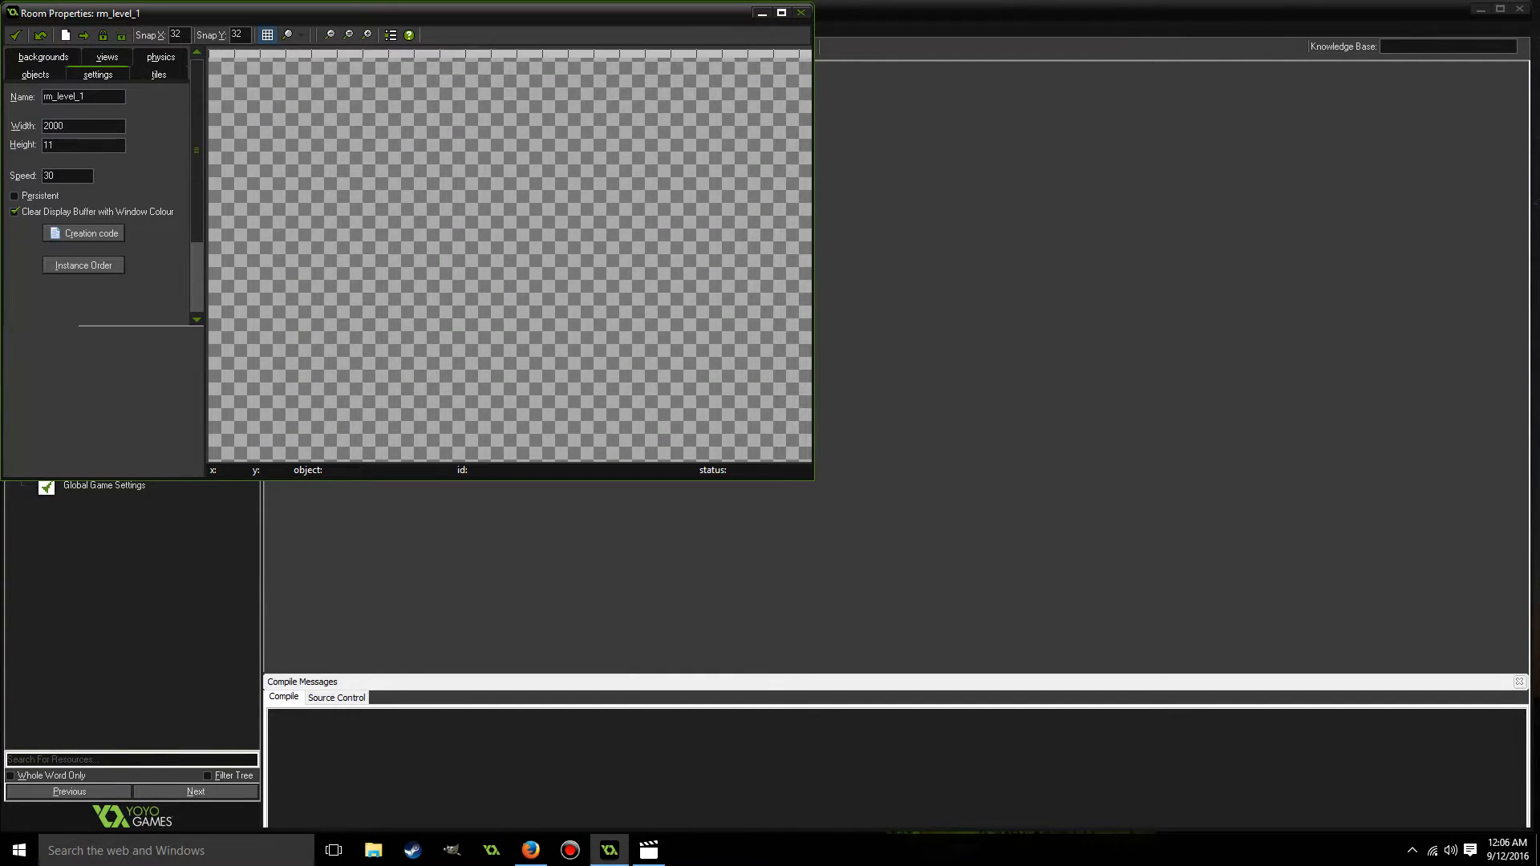
{"action": "type", "text": "43"}
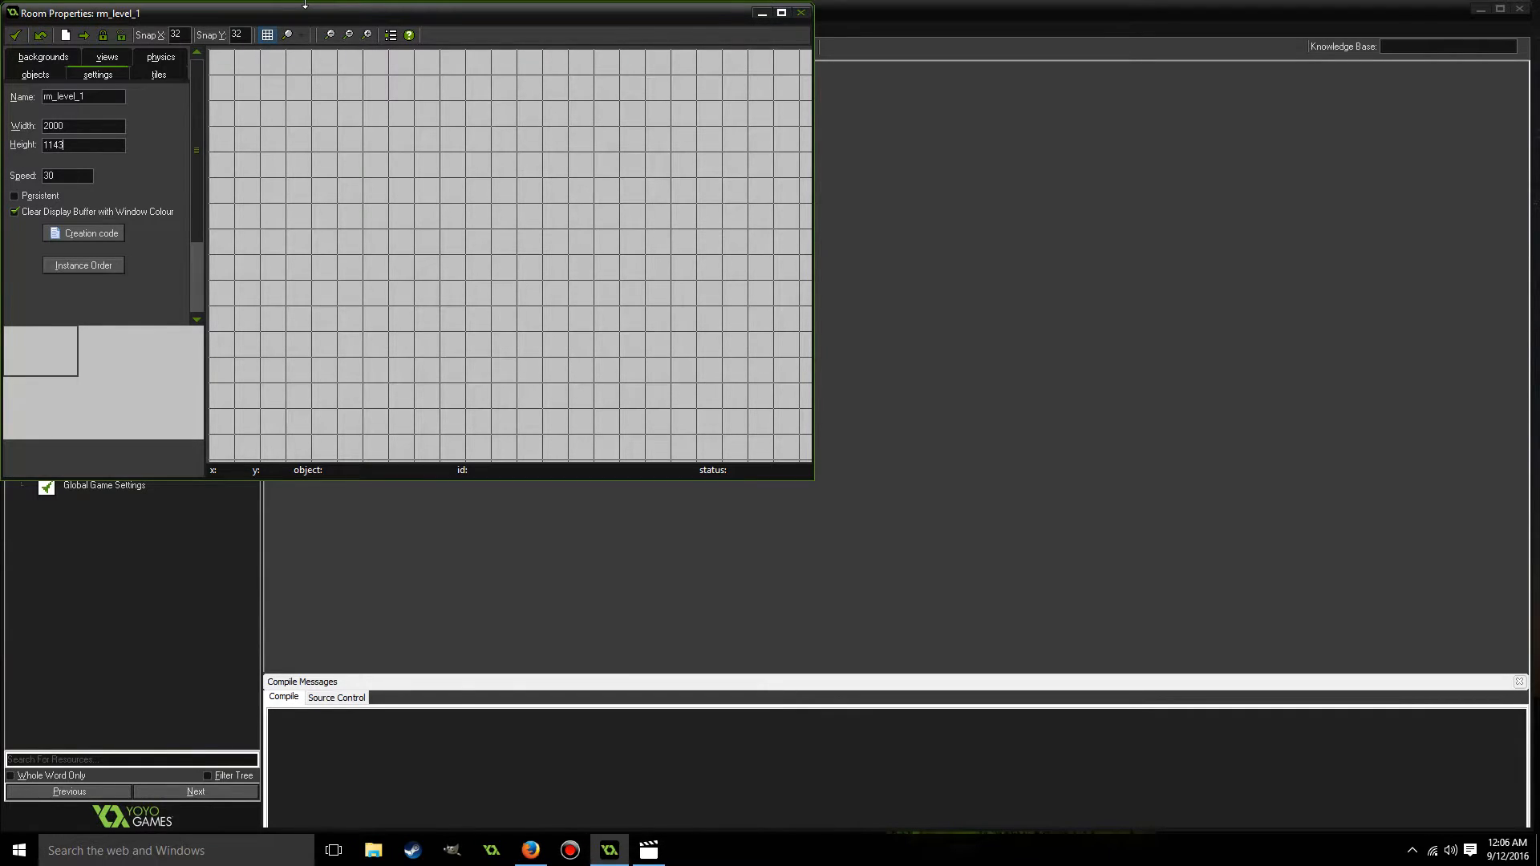
Set the room speed to 60, accept the room, and save the project.
{"action": "left_click", "coordinate": [66, 175]}
{"action": "double_click", "coordinate": [67, 174]}
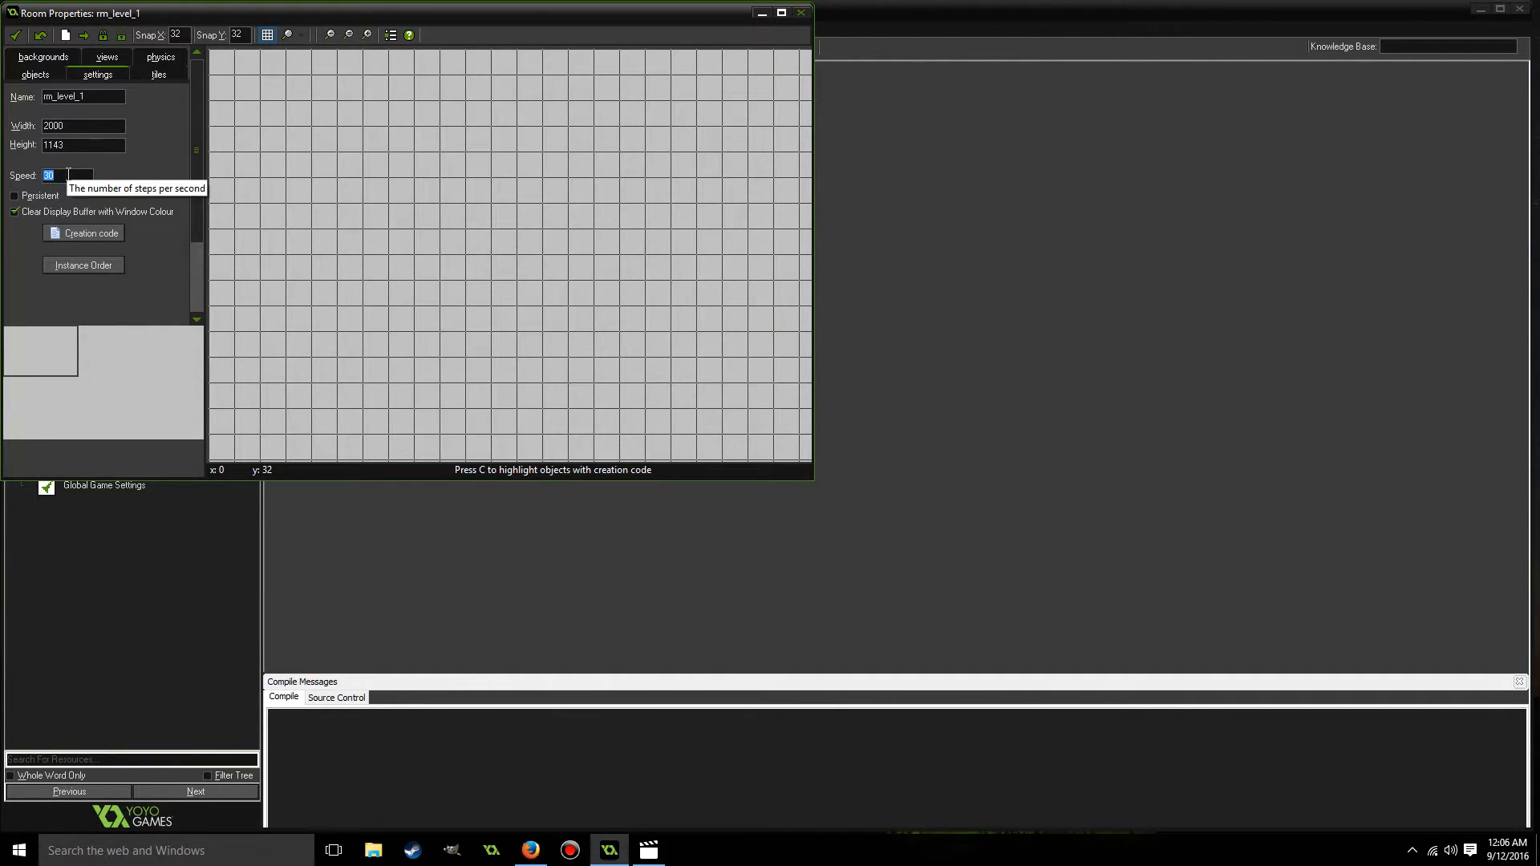
{"action": "type", "text": "60"}
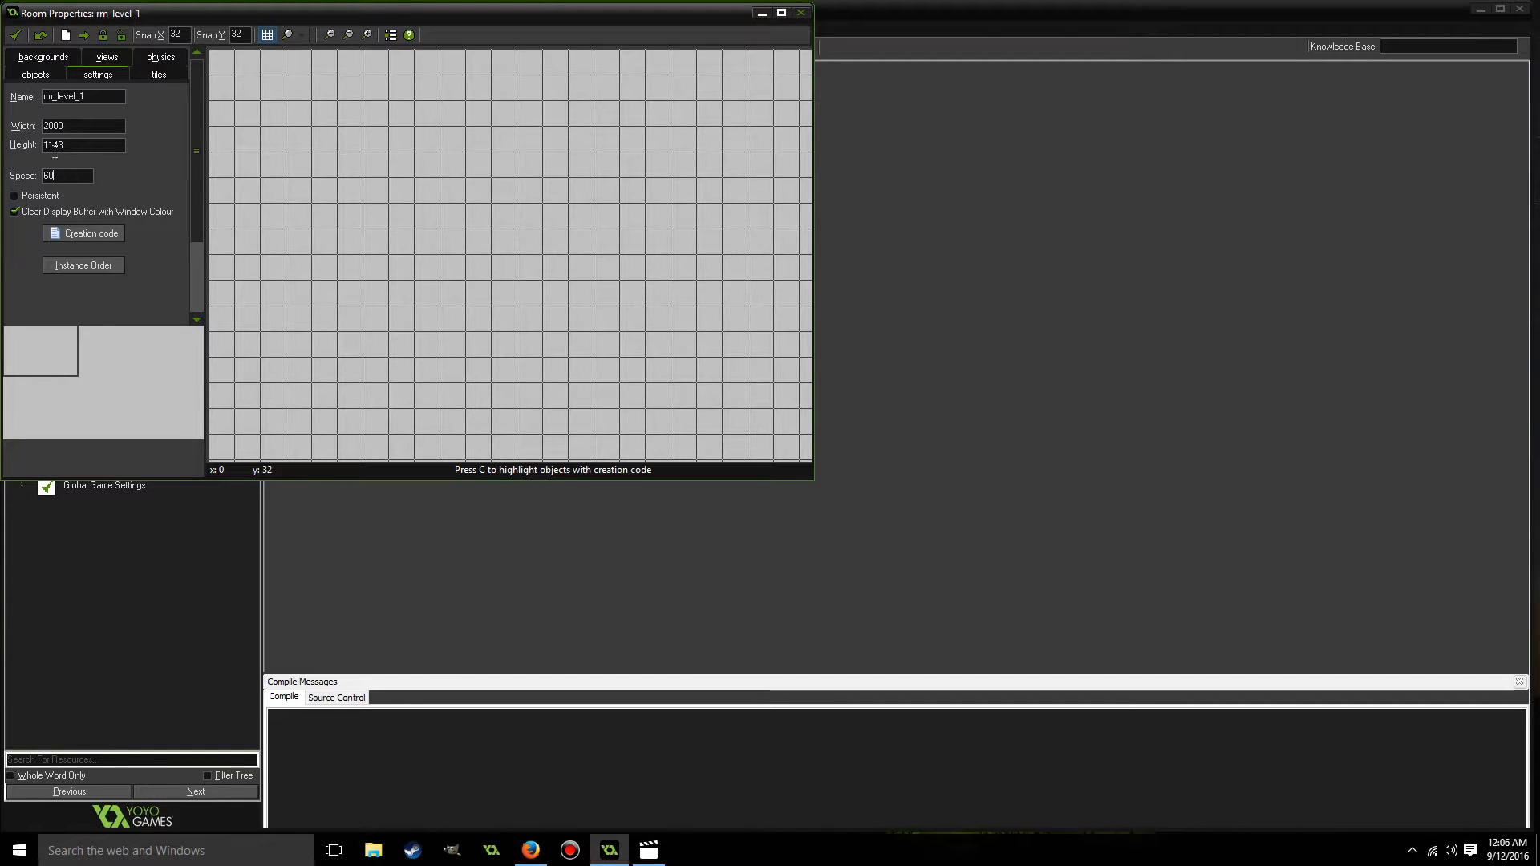
{"action": "left_click", "coordinate": [15, 36]}
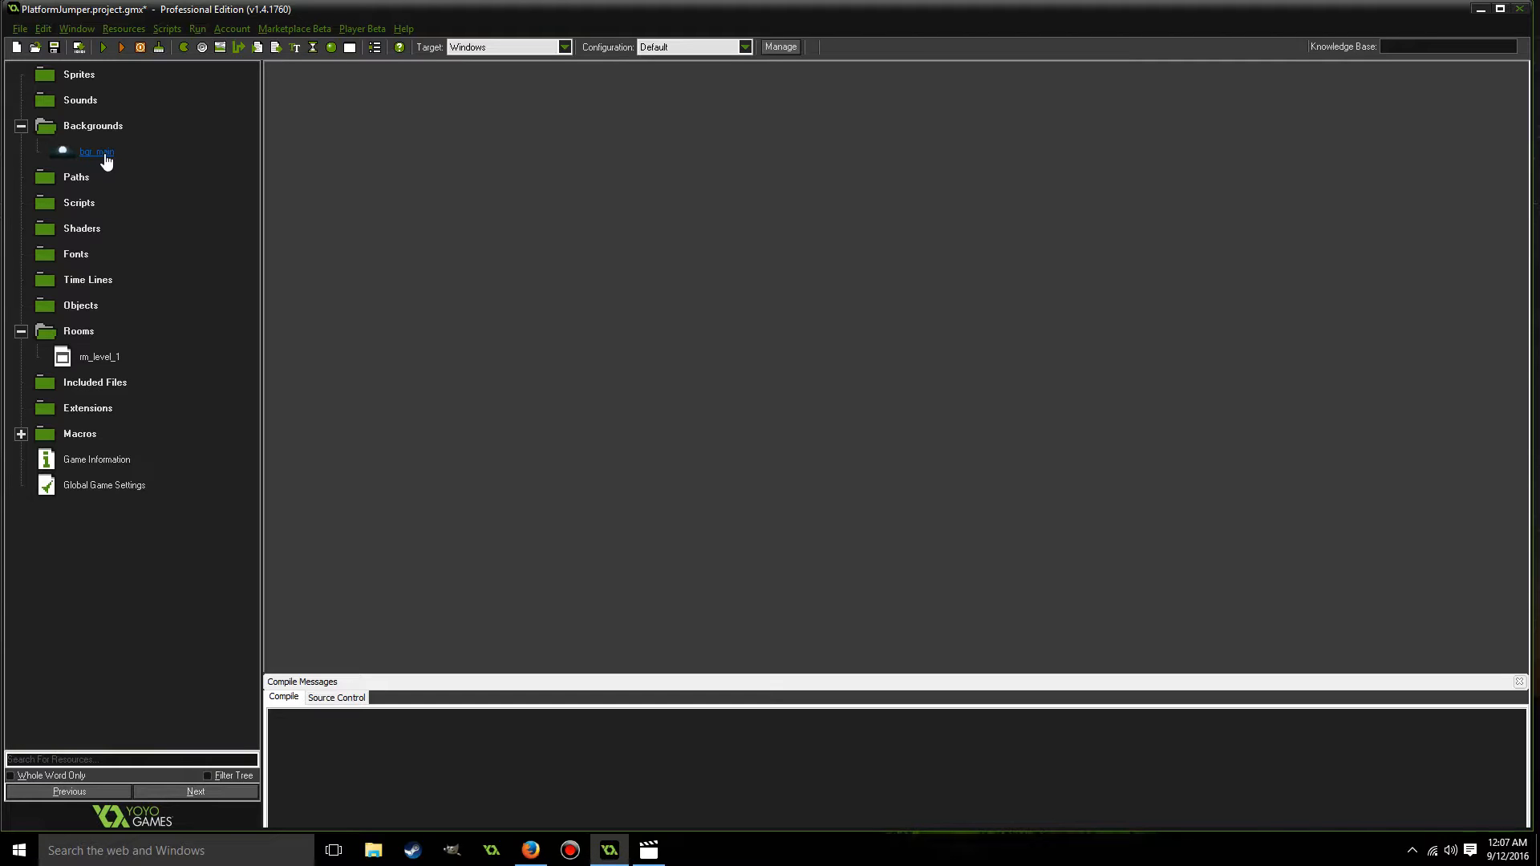
{"action": "key", "text": "ctrl+s"}
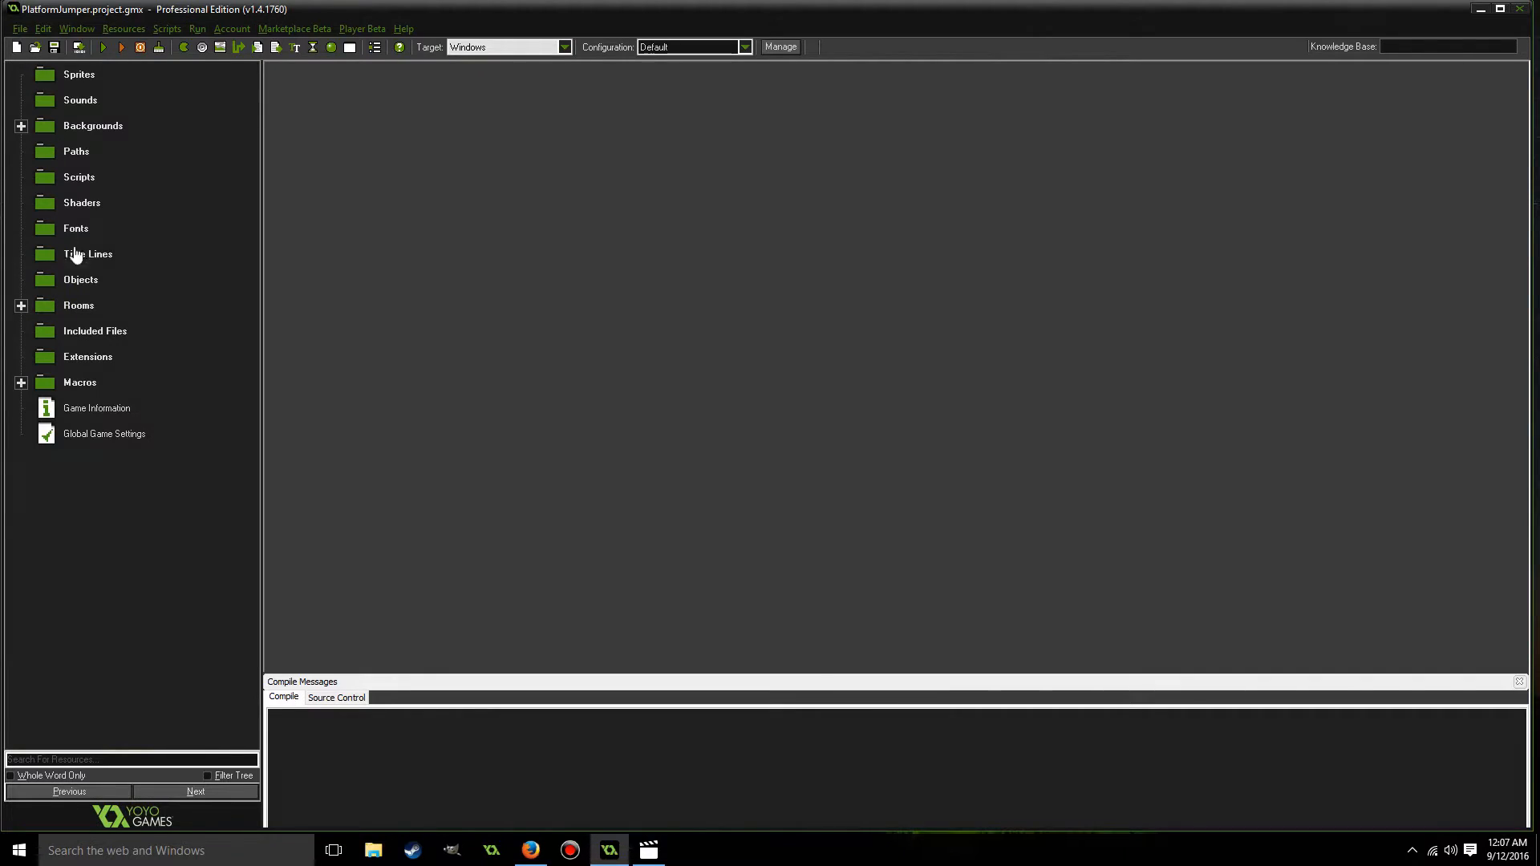
{"action": "left_click", "coordinate": [21, 305]}
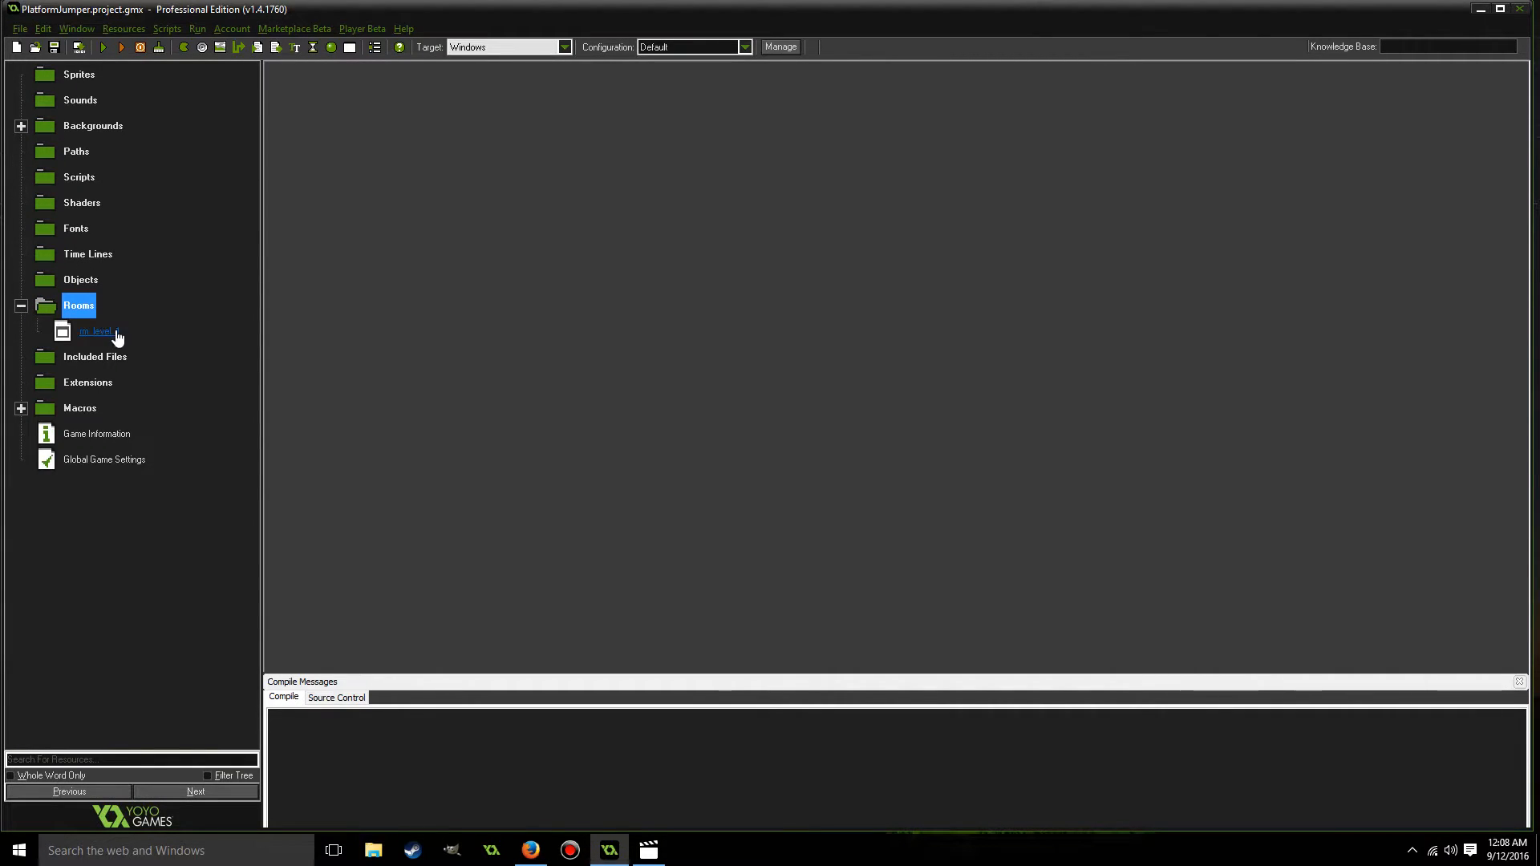
{"action": "left_click", "coordinate": [21, 306]}
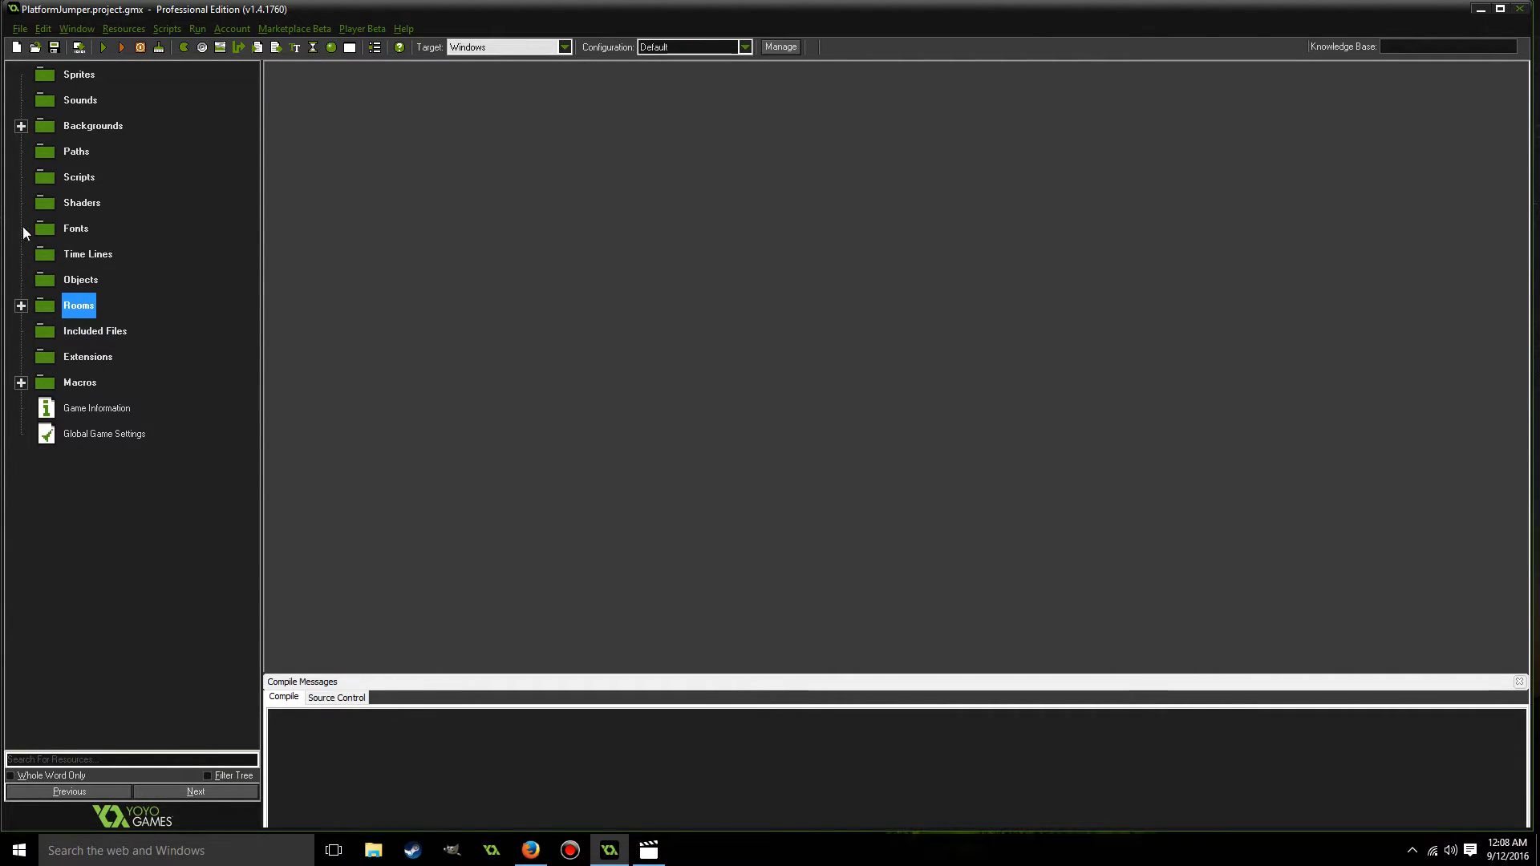
{"action": "left_click", "coordinate": [22, 126]}
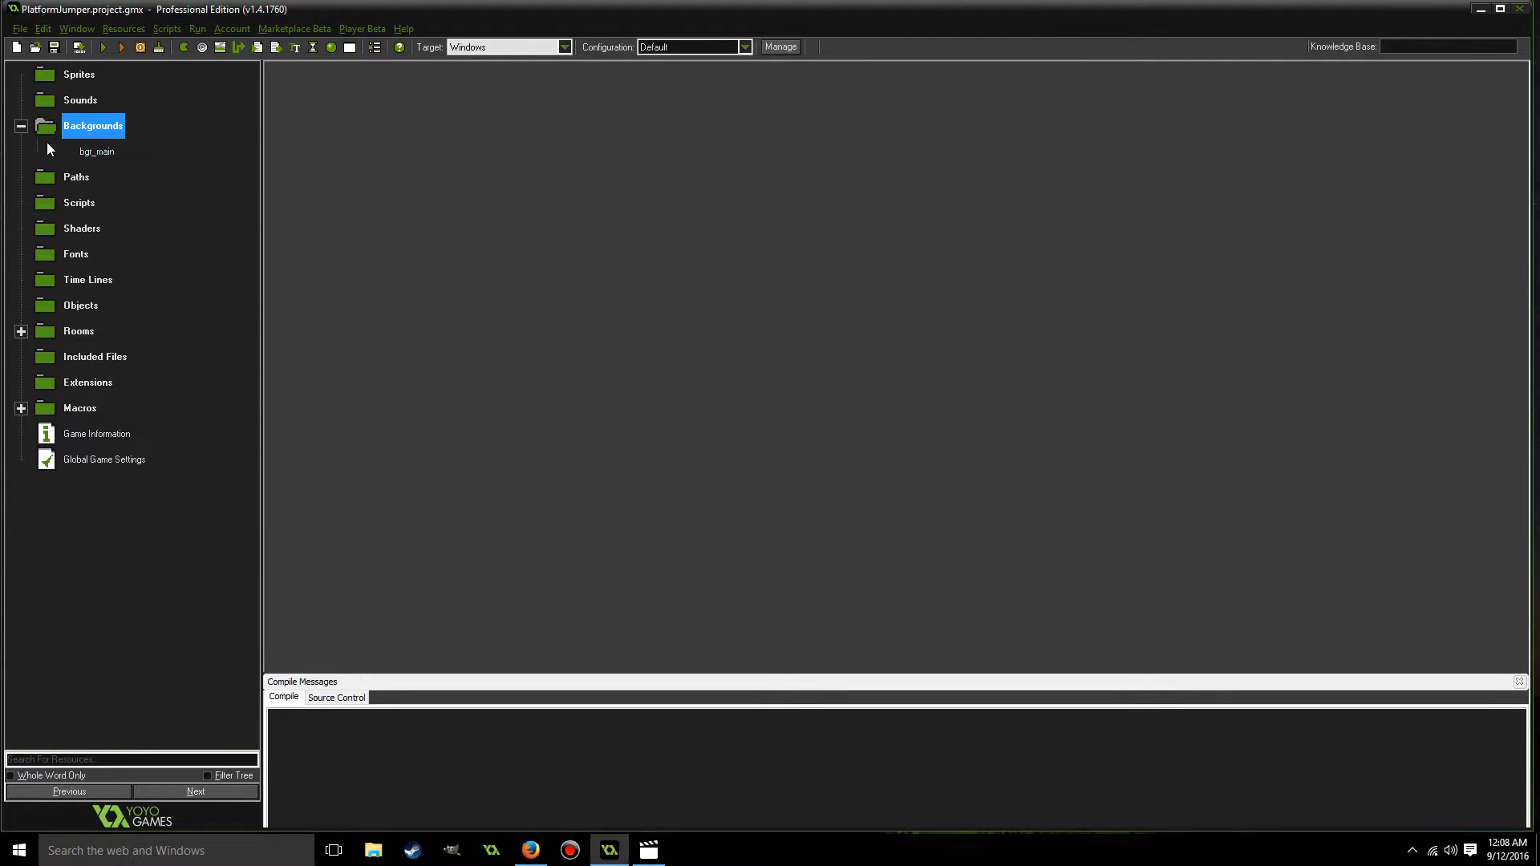
{"action": "left_click", "coordinate": [21, 126]}
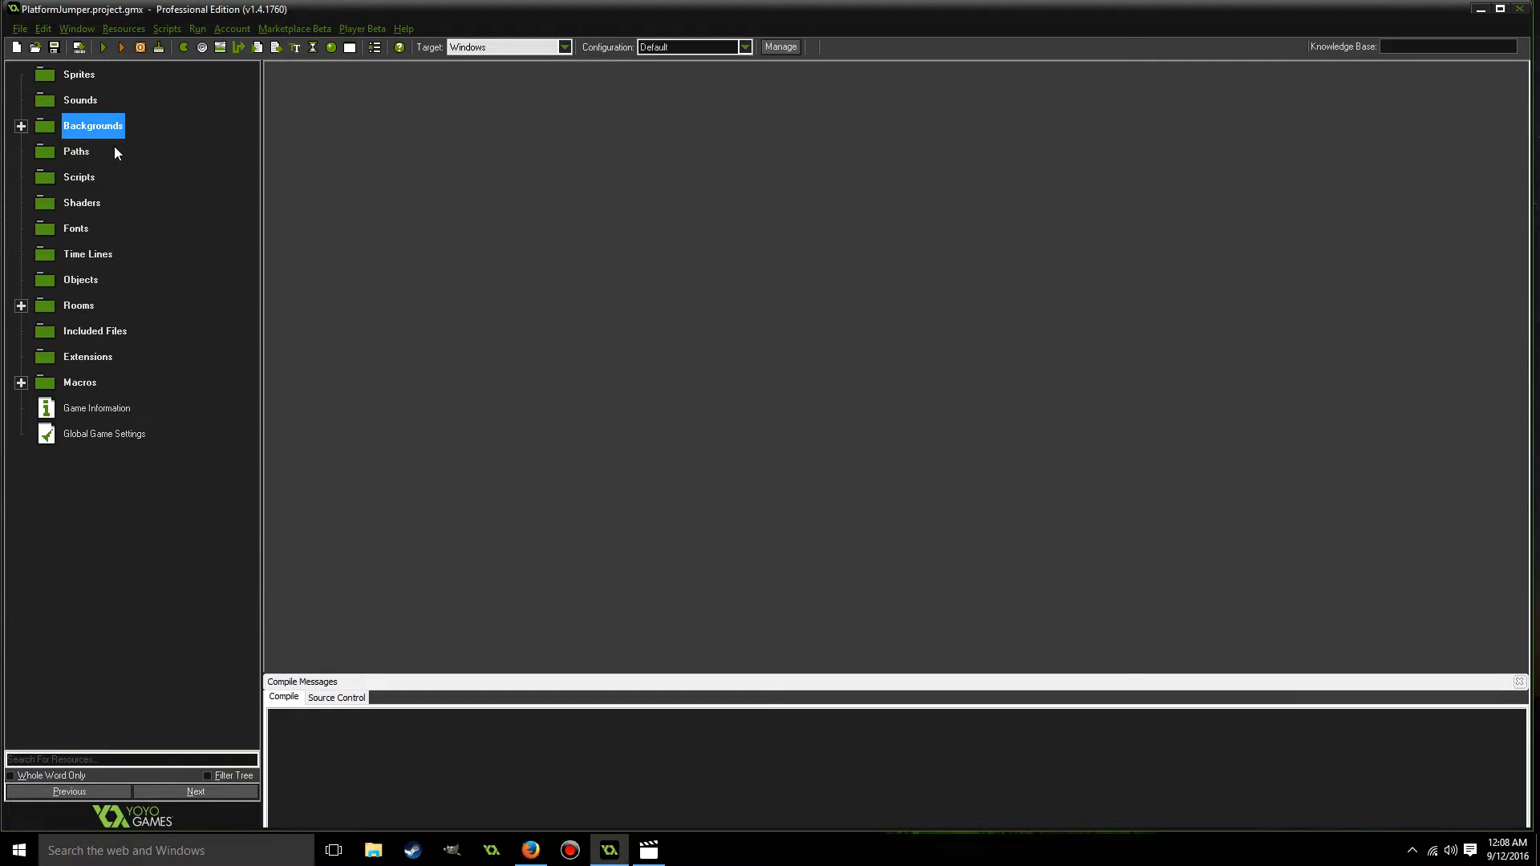
Switch to Firefox to look over the Free Graveyard Platformer Tileset previews, and return to GameMaker: Studio.
{"action": "left_click", "coordinate": [531, 851]}
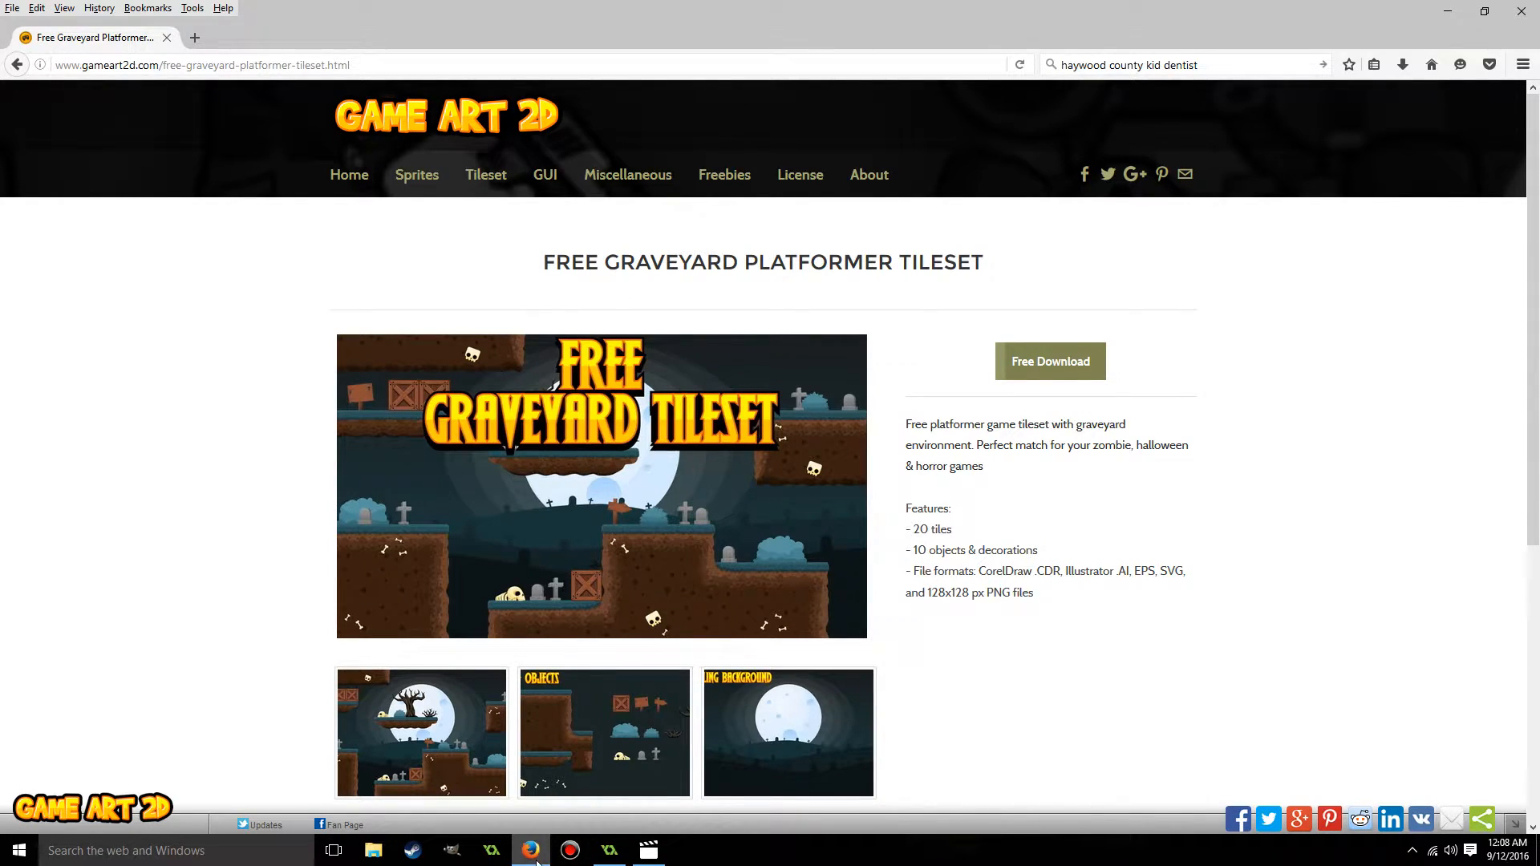
{"action": "scroll", "coordinate": [556, 525], "scroll_direction": "down", "scroll_amount": 5}
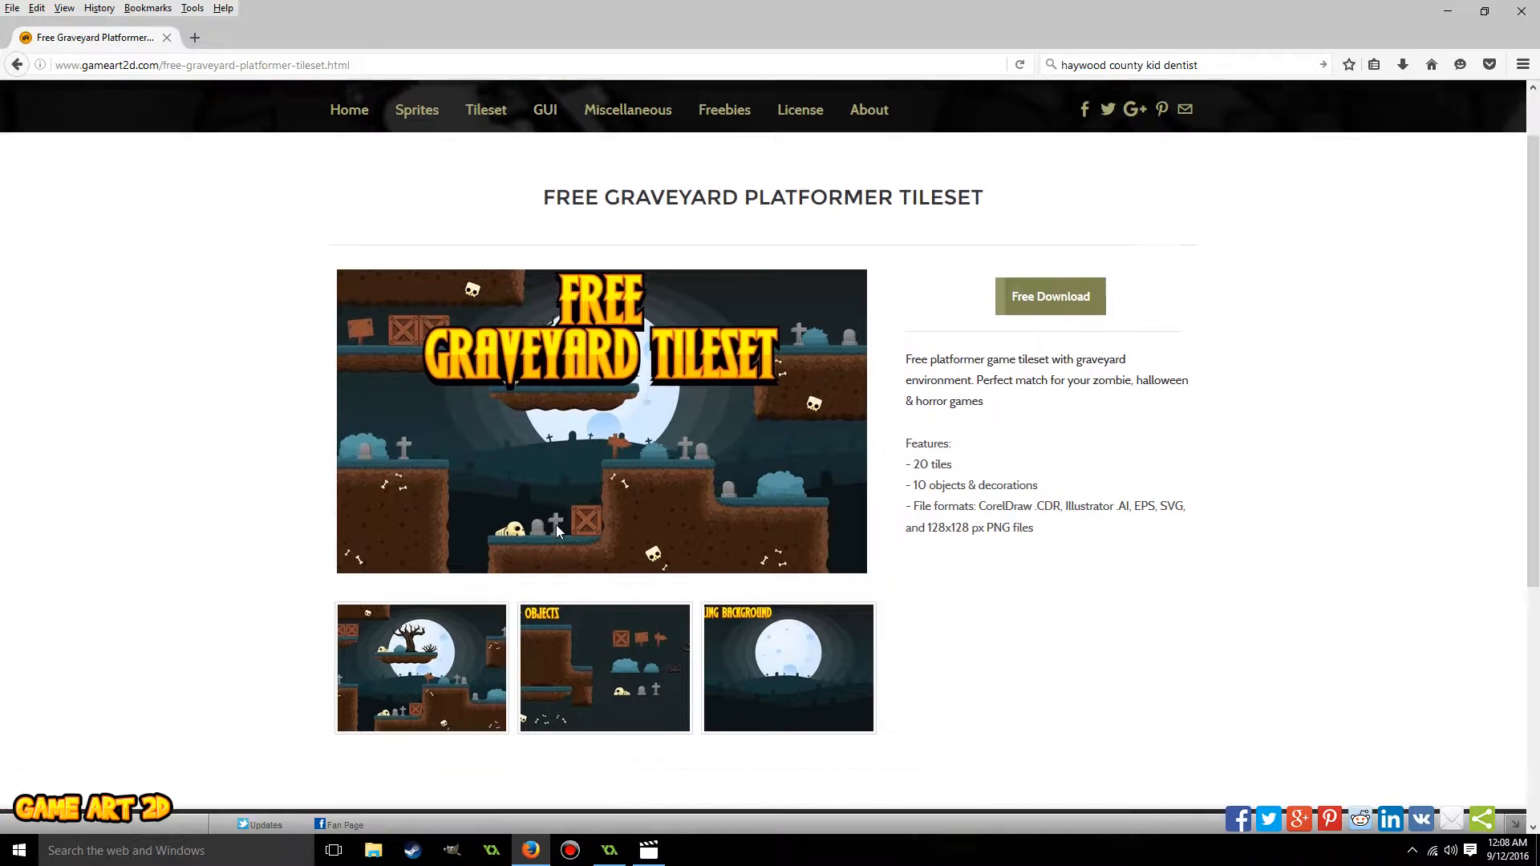
{"action": "left_click", "coordinate": [1448, 11]}
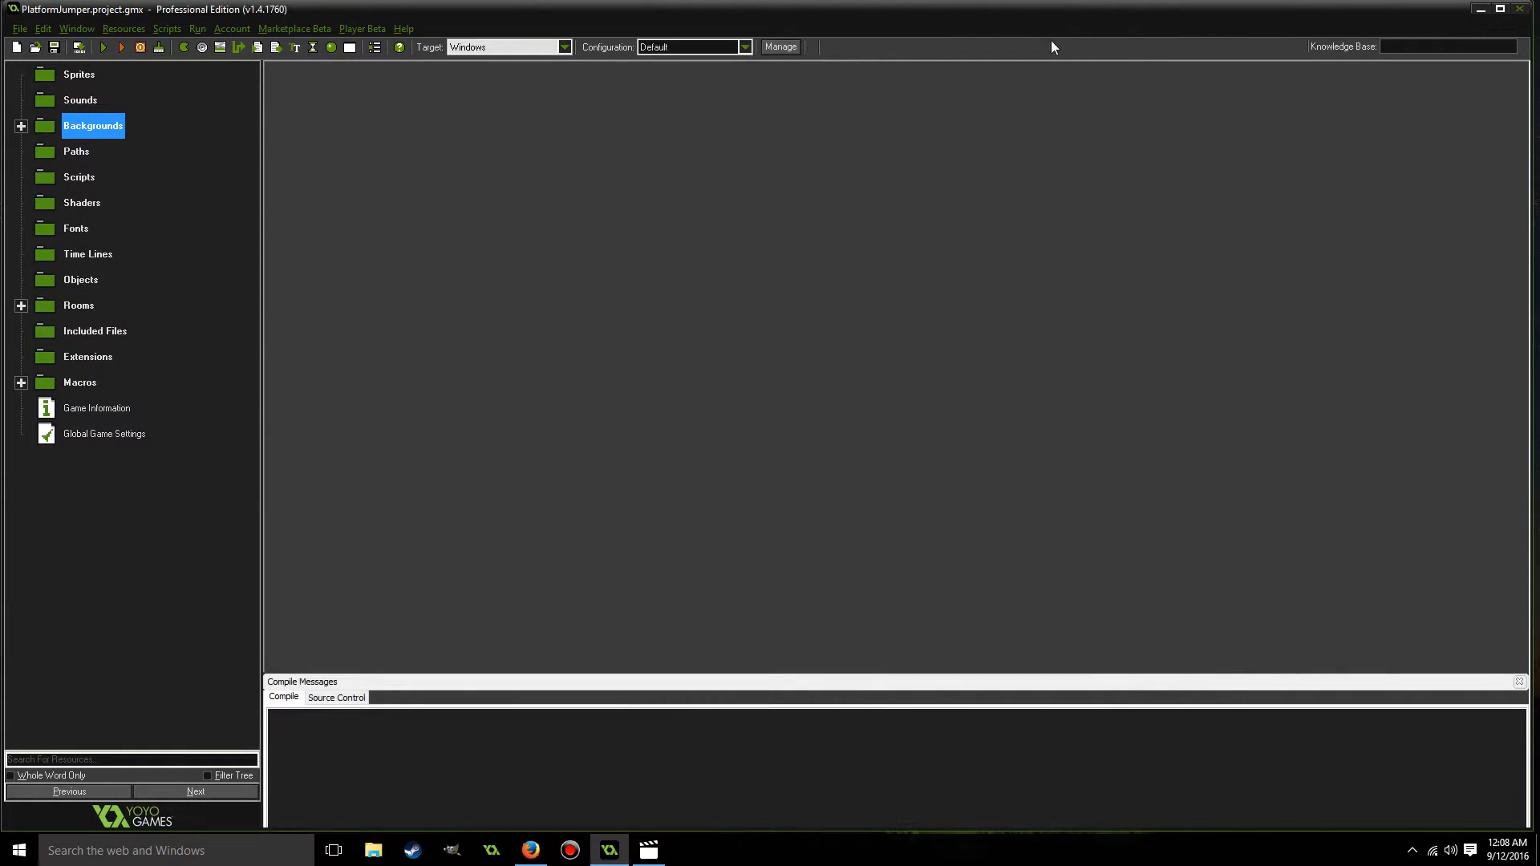
Create a new sprite resource and name it spr_player.
{"action": "right_click", "coordinate": [88, 75]}
{"action": "left_click", "coordinate": [86, 83]}
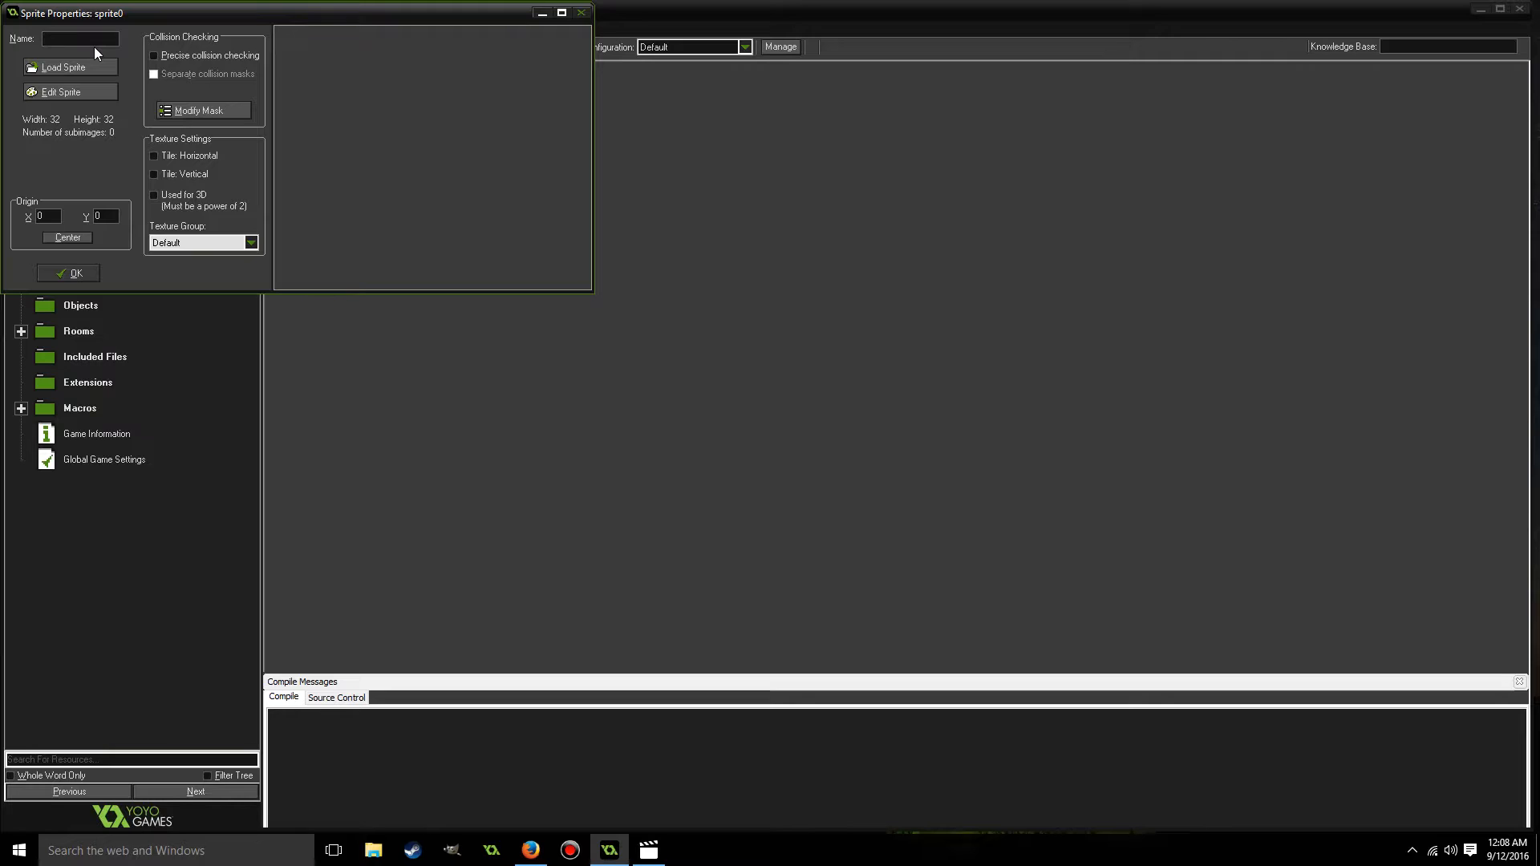
{"action": "type", "text": "spr_player"}
Switch to Firefox, view the animation states on the Jack O' Lantern free sprites page, and return to GameMaker: Studio.
{"action": "left_click", "coordinate": [534, 855]}
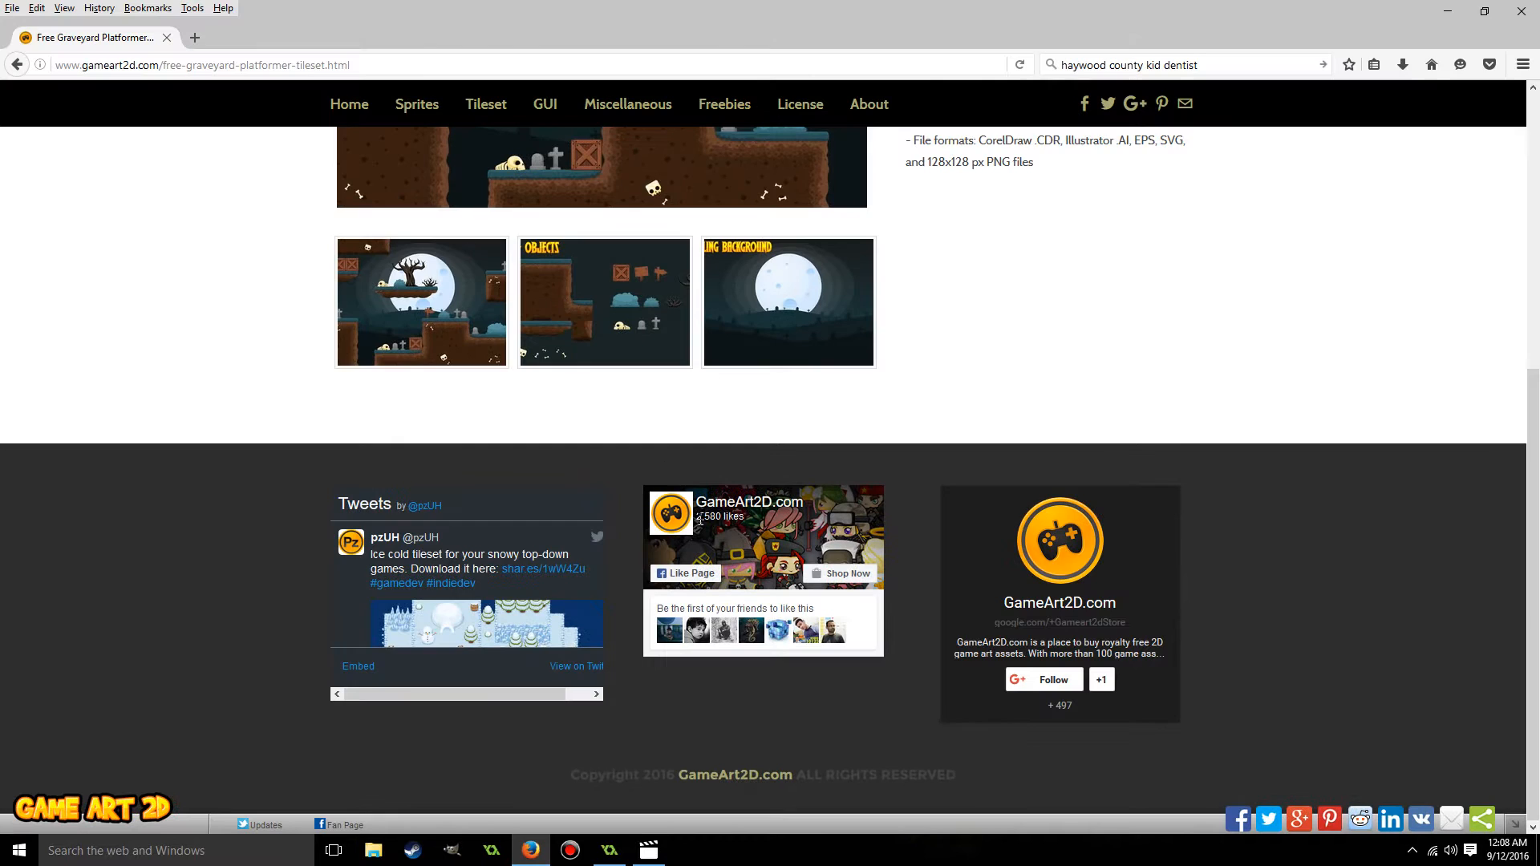
{"action": "scroll", "coordinate": [696, 507], "scroll_direction": "up", "scroll_amount": 5}
{"action": "key", "text": "alt+Left"}
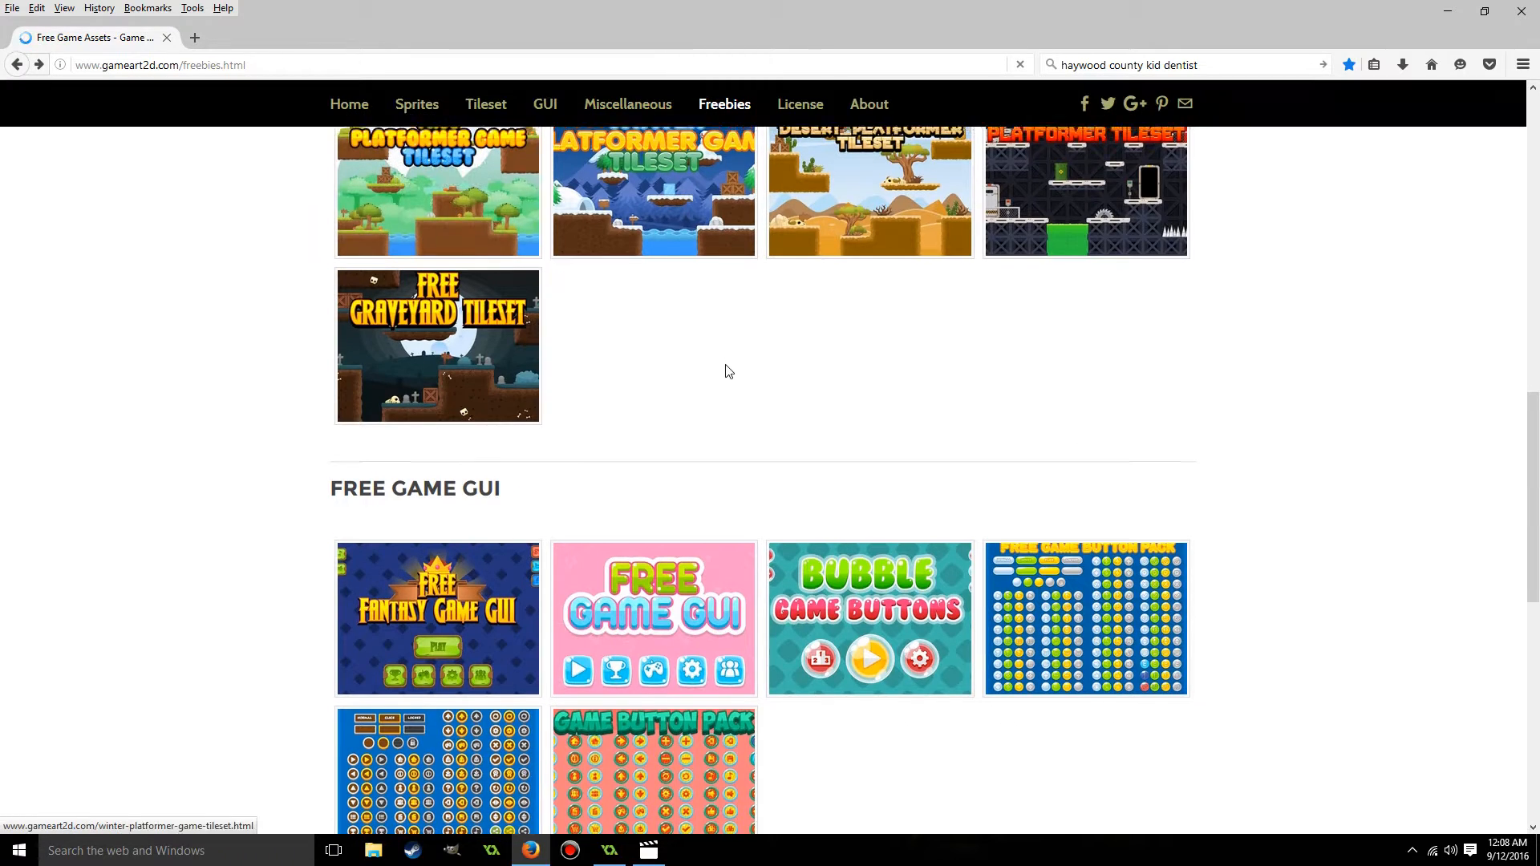
{"action": "scroll", "coordinate": [706, 337], "scroll_direction": "up", "scroll_amount": 6}
{"action": "left_click", "coordinate": [687, 309]}
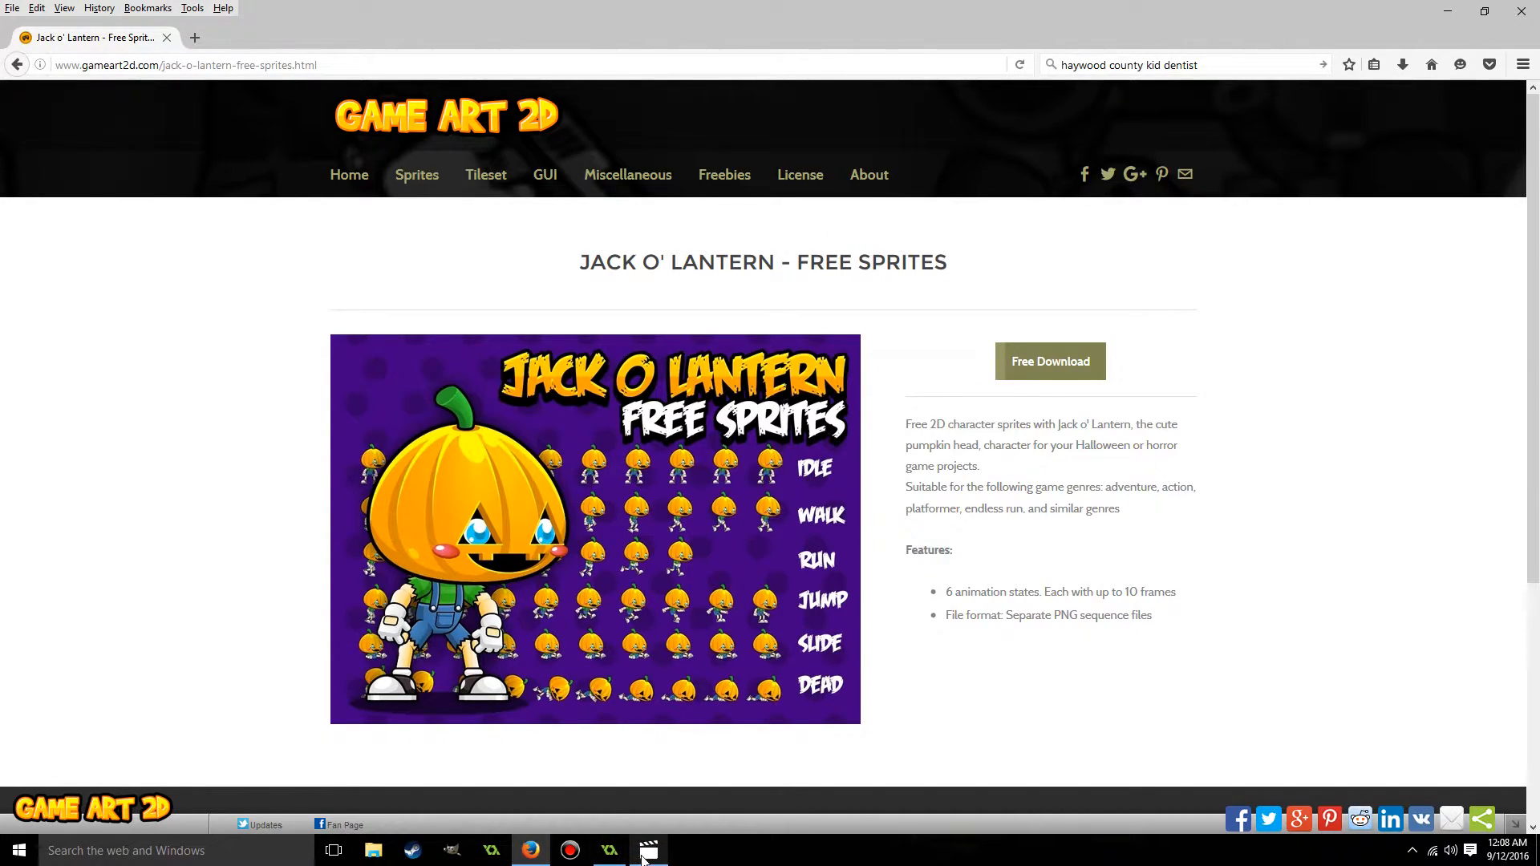
{"action": "left_click", "coordinate": [610, 851]}
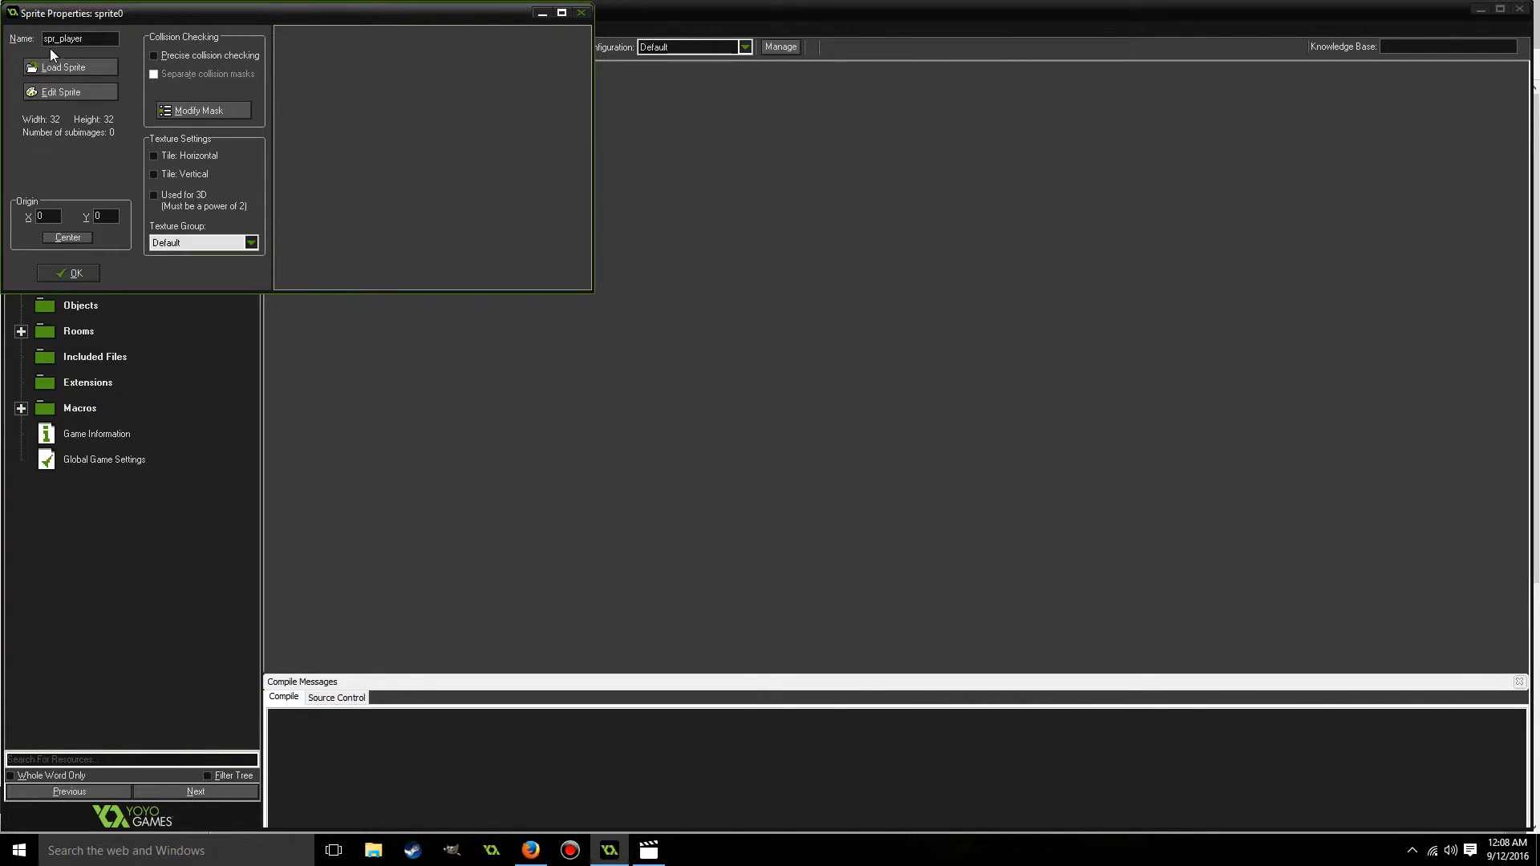
Extend the new sprite's name to spr_player_idle_right.
{"action": "left_click", "coordinate": [98, 39]}
{"action": "type", "text": "_idle_right"}
Load the Idle (1) image from the jackfree png folder in Game Maker Graphics into the sprite.
{"action": "left_click", "coordinate": [90, 64]}
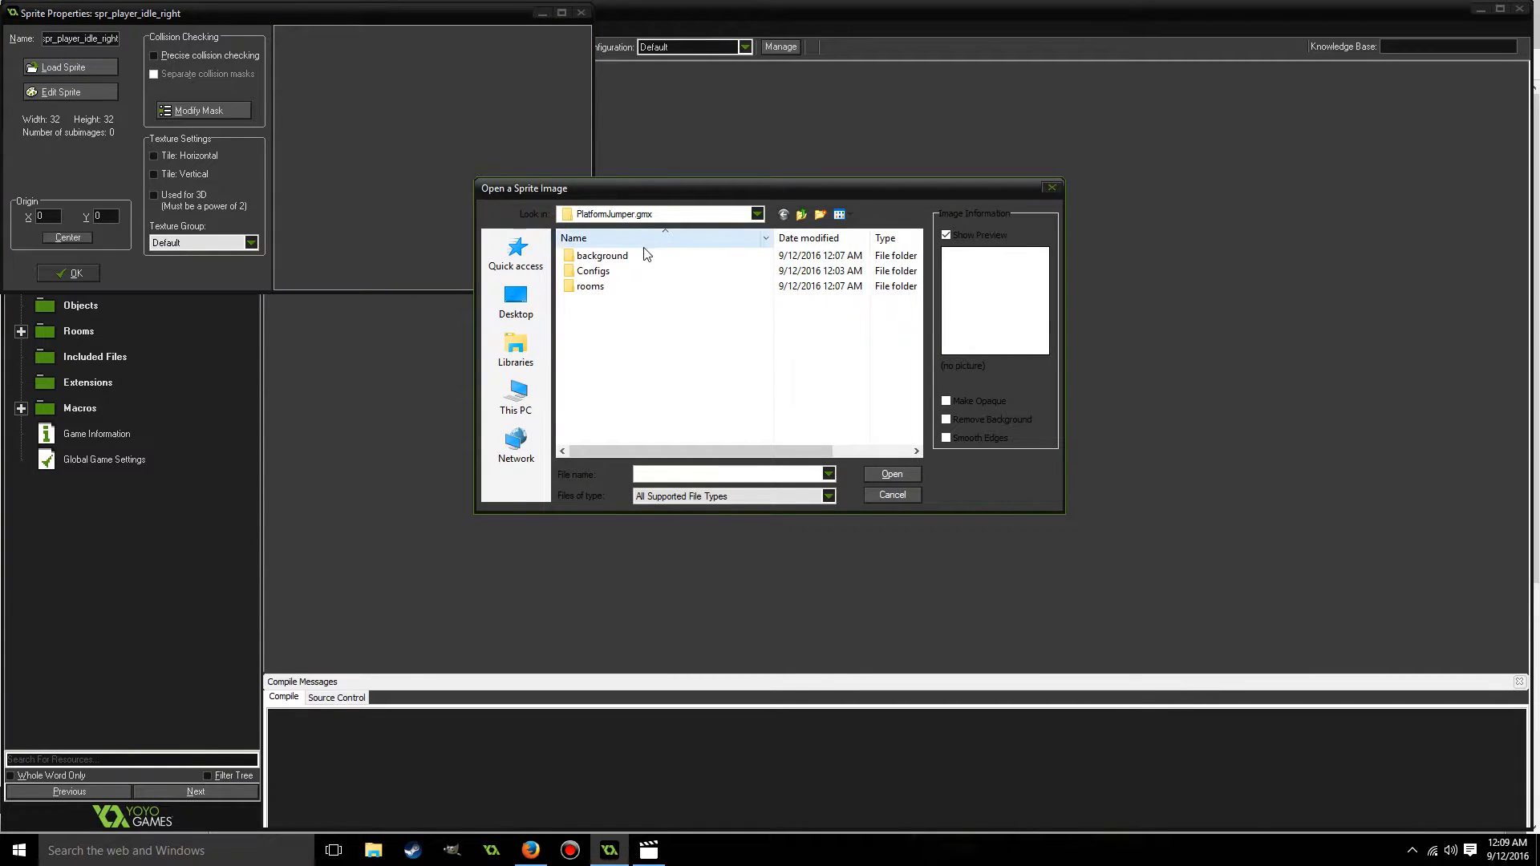
{"action": "left_click", "coordinate": [801, 214]}
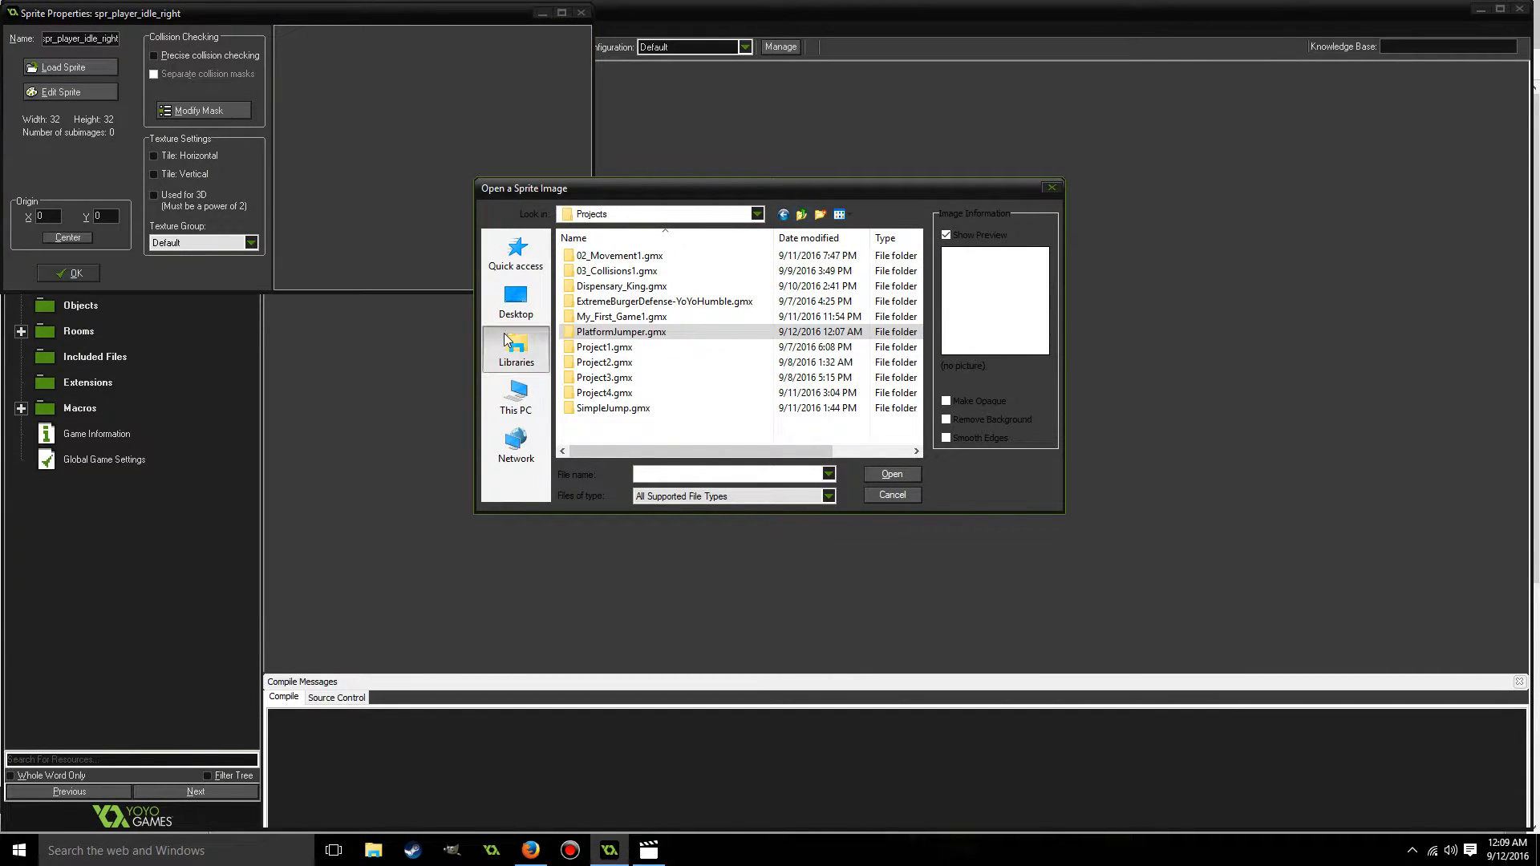
{"action": "left_click", "coordinate": [506, 337]}
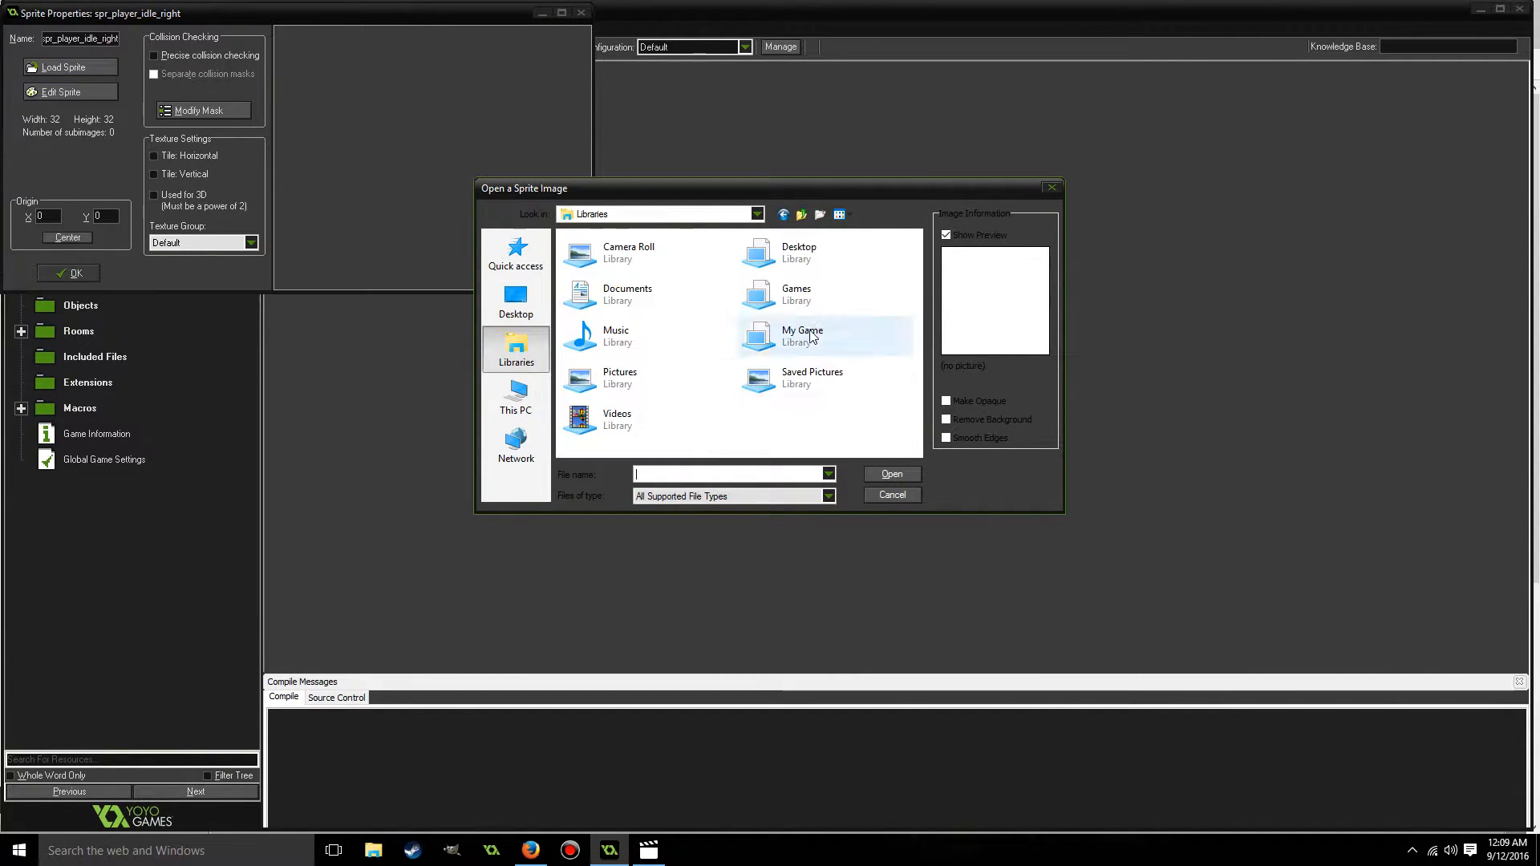
{"action": "double_click", "coordinate": [648, 305]}
{"action": "double_click", "coordinate": [777, 368]}
{"action": "double_click", "coordinate": [653, 266]}
{"action": "double_click", "coordinate": [586, 265]}
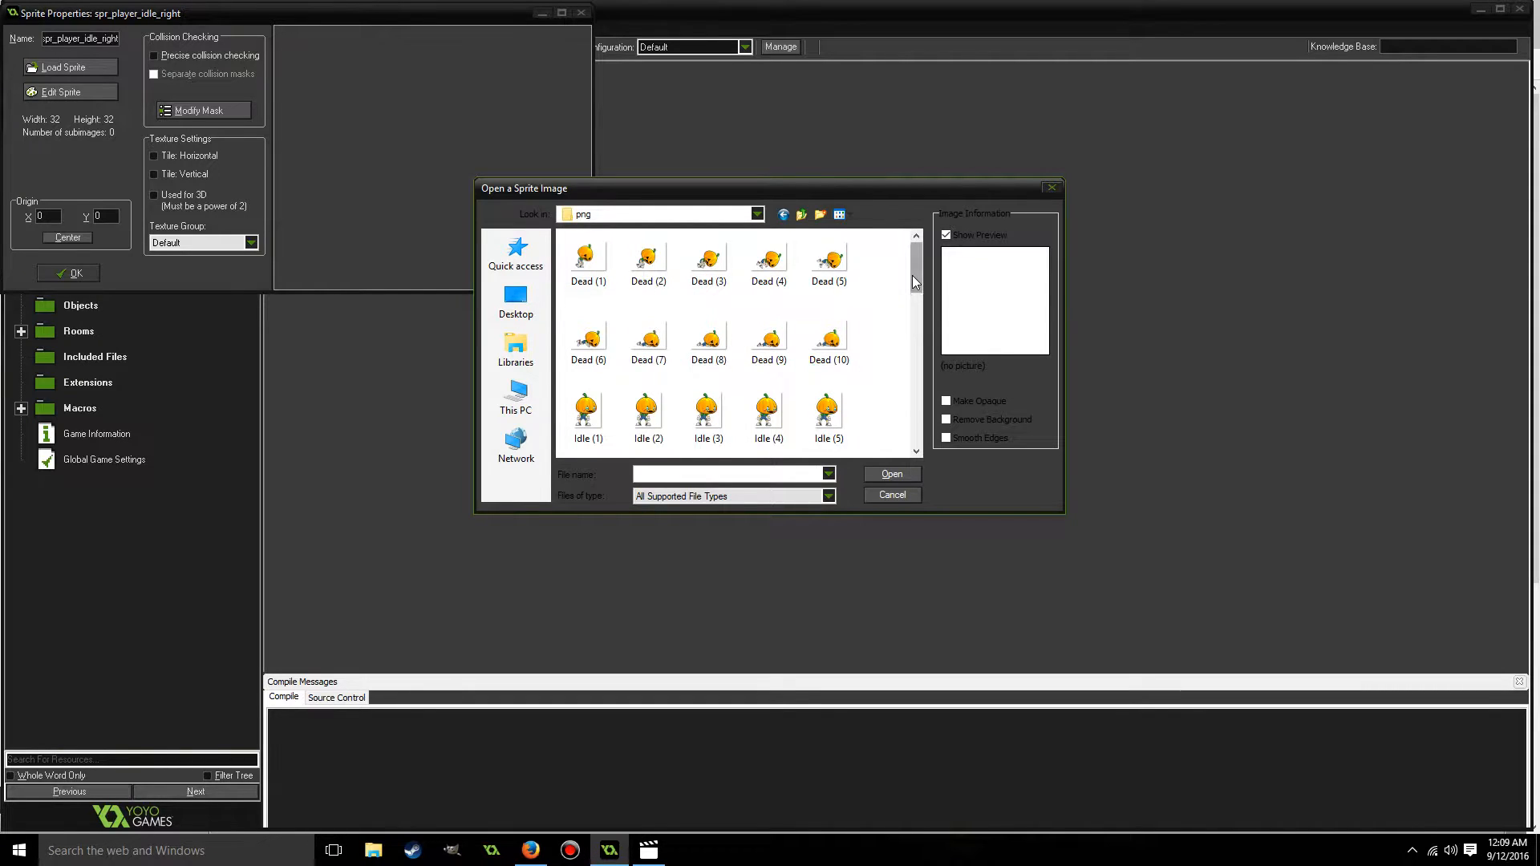
{"action": "left_click_drag", "start_coordinate": [912, 275], "coordinate": [912, 292]}
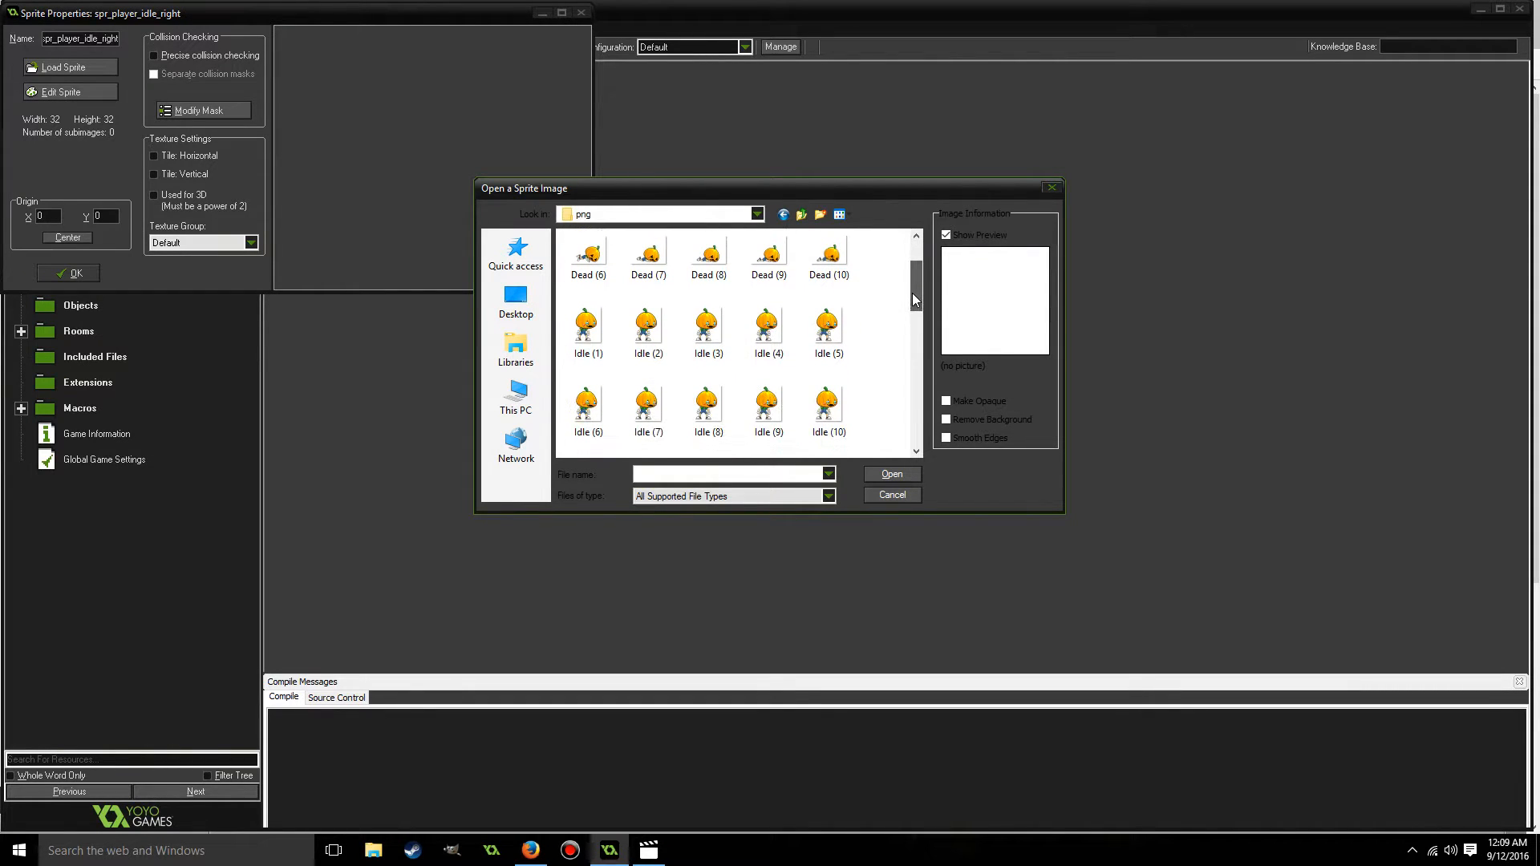
{"action": "double_click", "coordinate": [592, 327]}
Enlarge the sprite properties window, center the sprite's origin, and accept the sprite.
{"action": "left_click_drag", "start_coordinate": [589, 284], "coordinate": [1139, 738]}
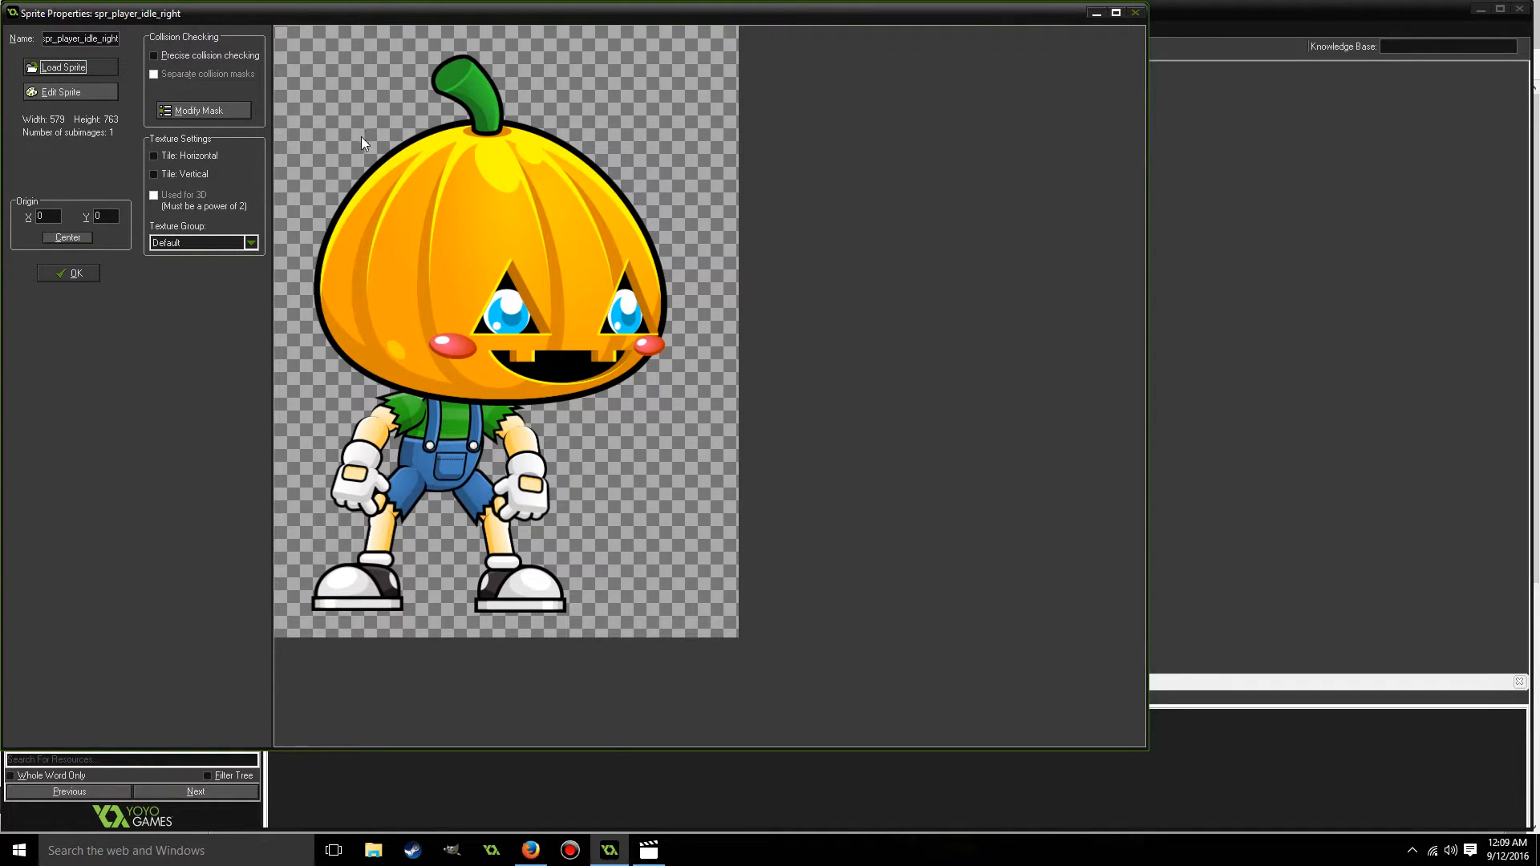
{"action": "left_click", "coordinate": [71, 237]}
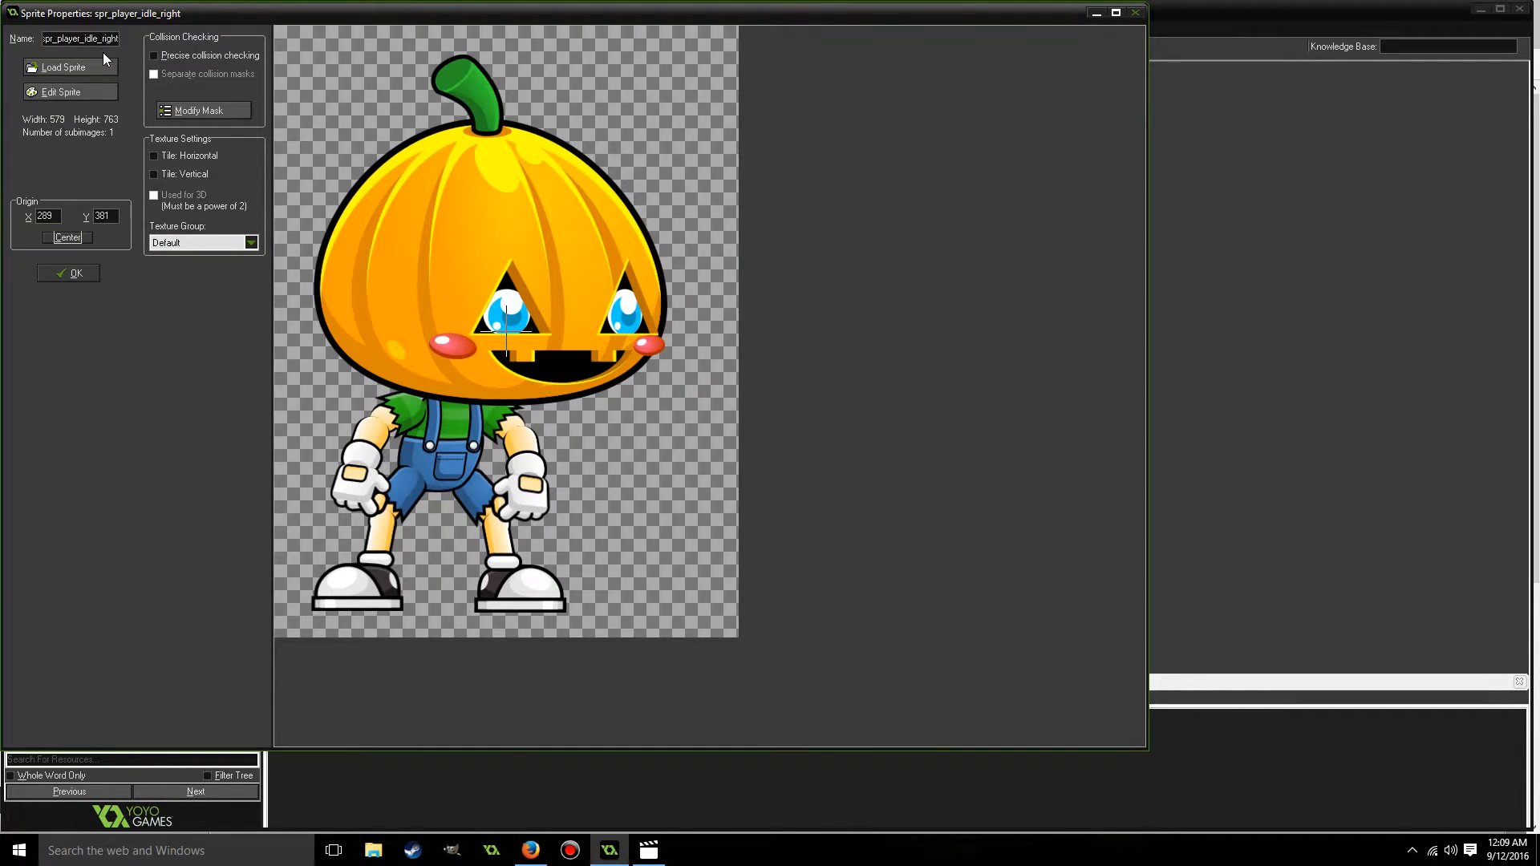
{"action": "left_click", "coordinate": [71, 273]}
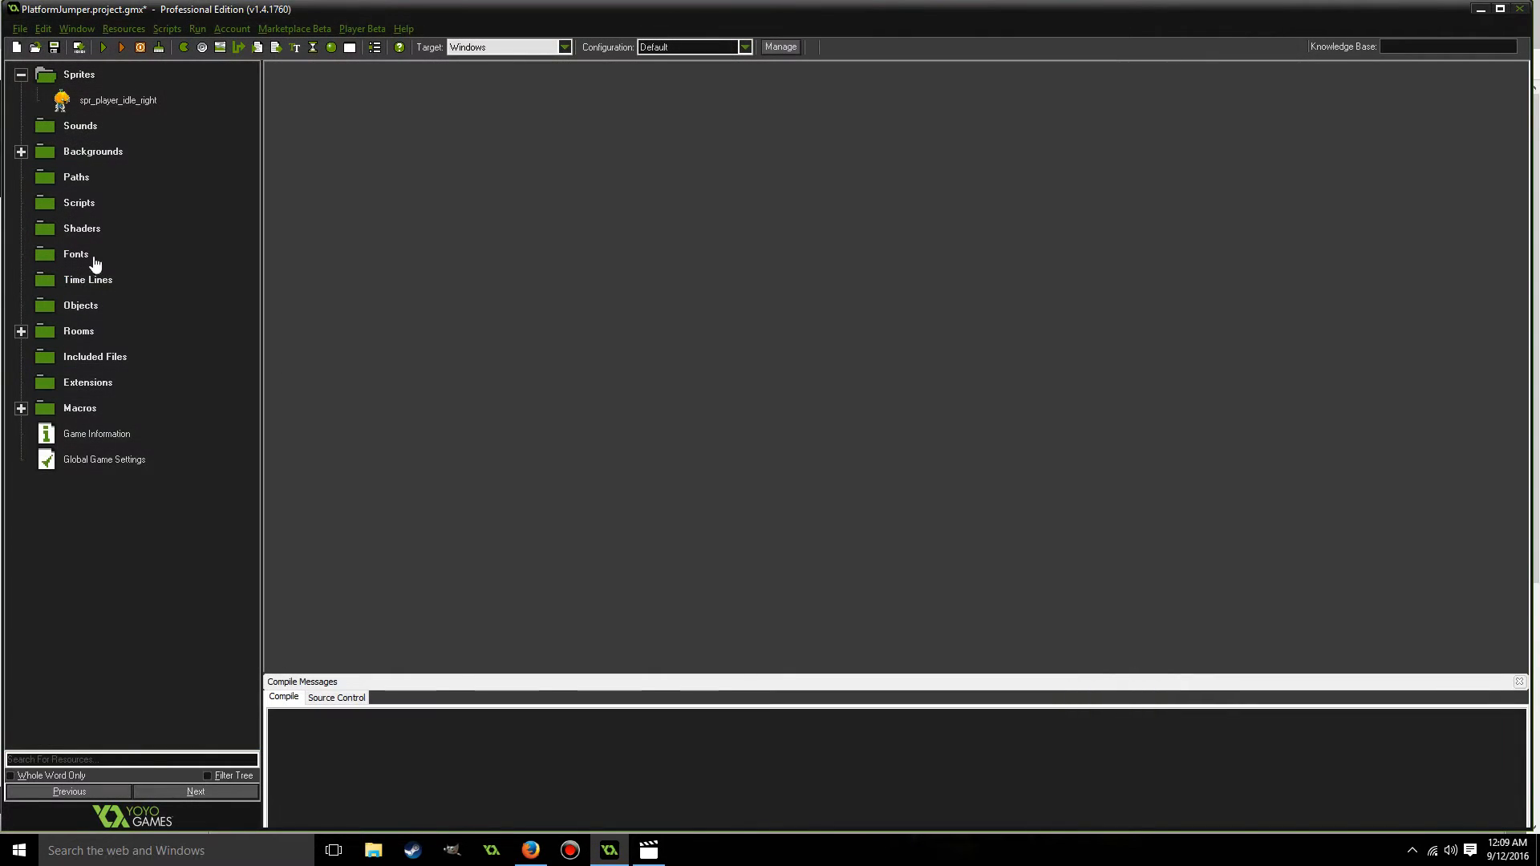
Expand the Rooms group in the resource tree and select rm_level_1.
{"action": "right_click", "coordinate": [70, 74]}
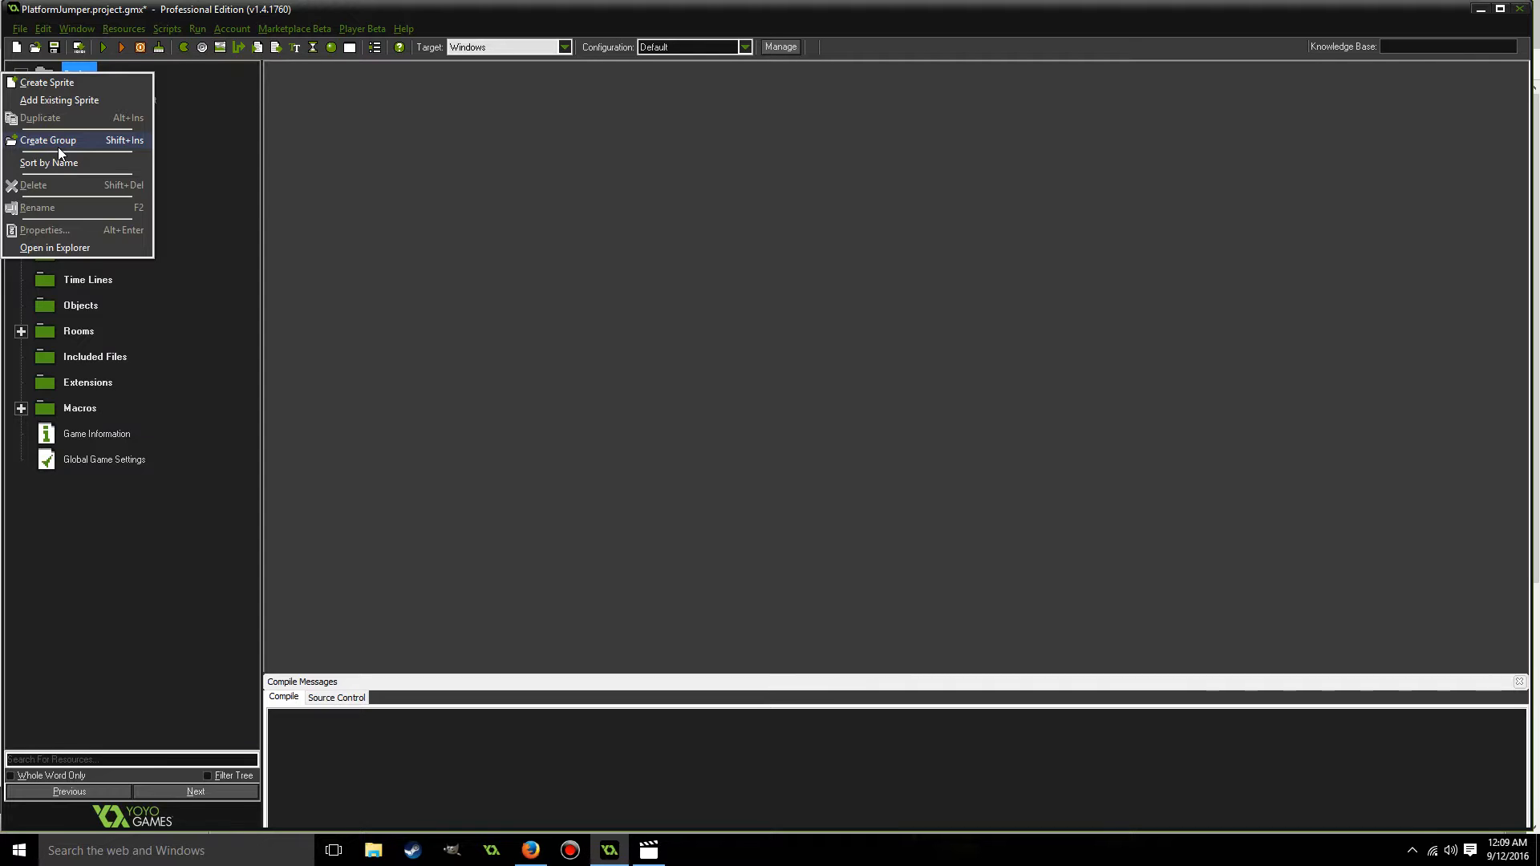
{"action": "left_click", "coordinate": [209, 114]}
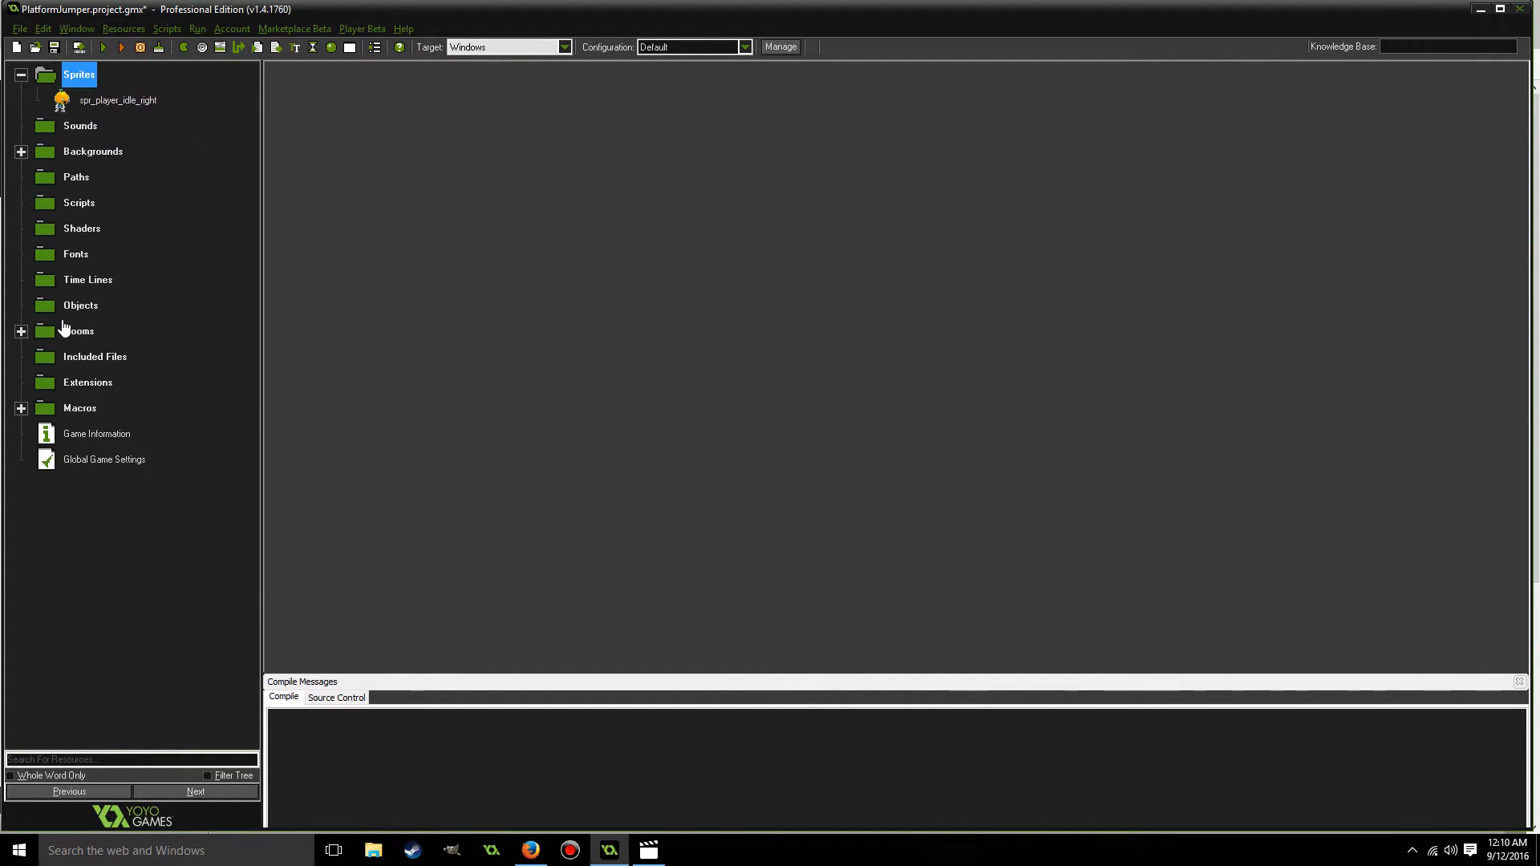
{"action": "left_click", "coordinate": [21, 331]}
{"action": "left_click", "coordinate": [98, 360]}
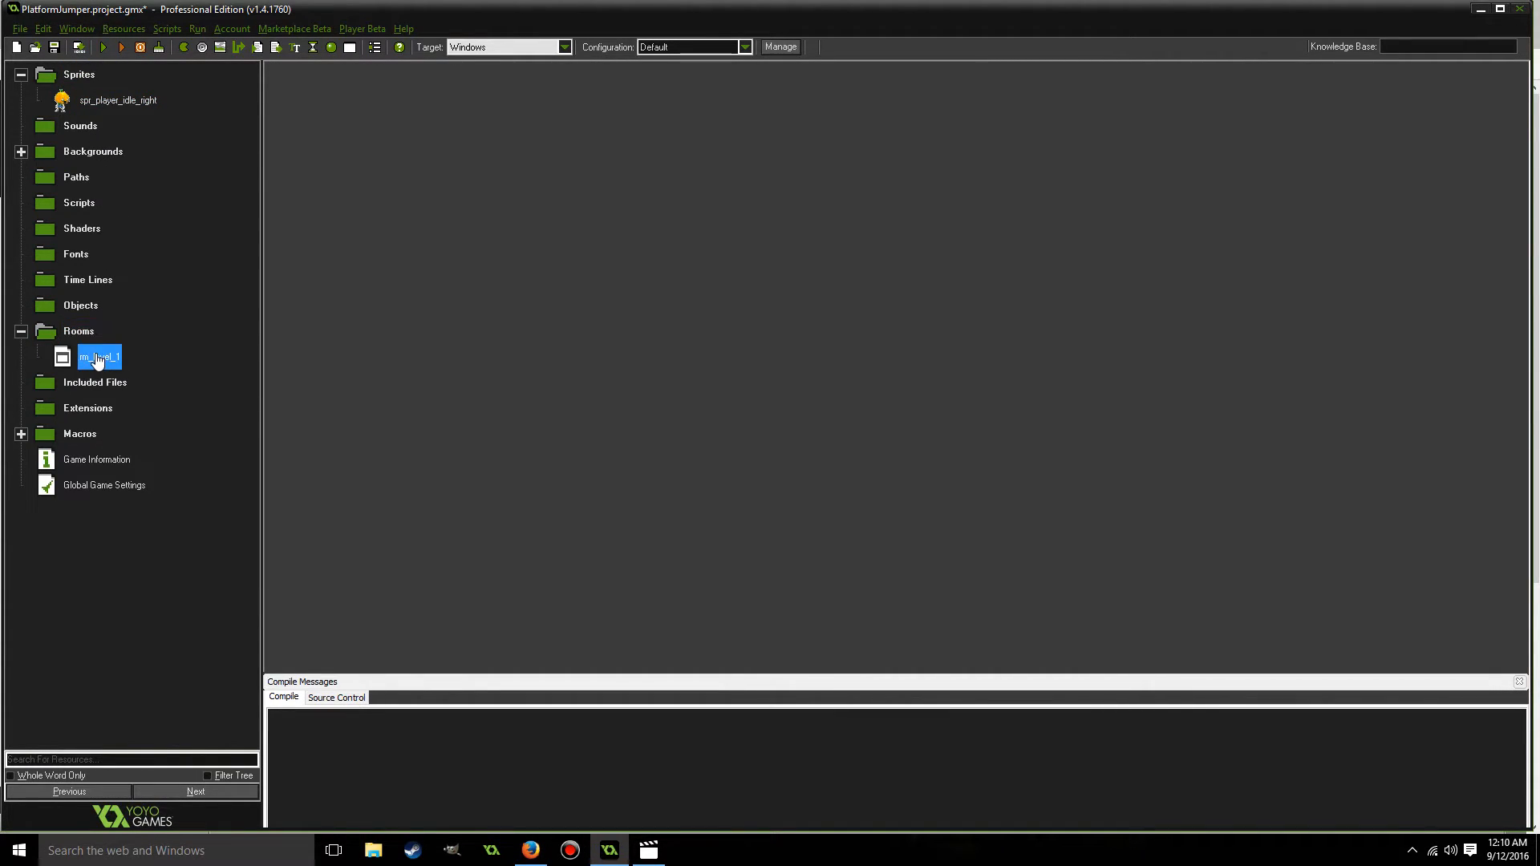
Create a new object and name it obj_player_idle_right.
{"action": "left_click", "coordinate": [83, 309]}
{"action": "right_click", "coordinate": [83, 311]}
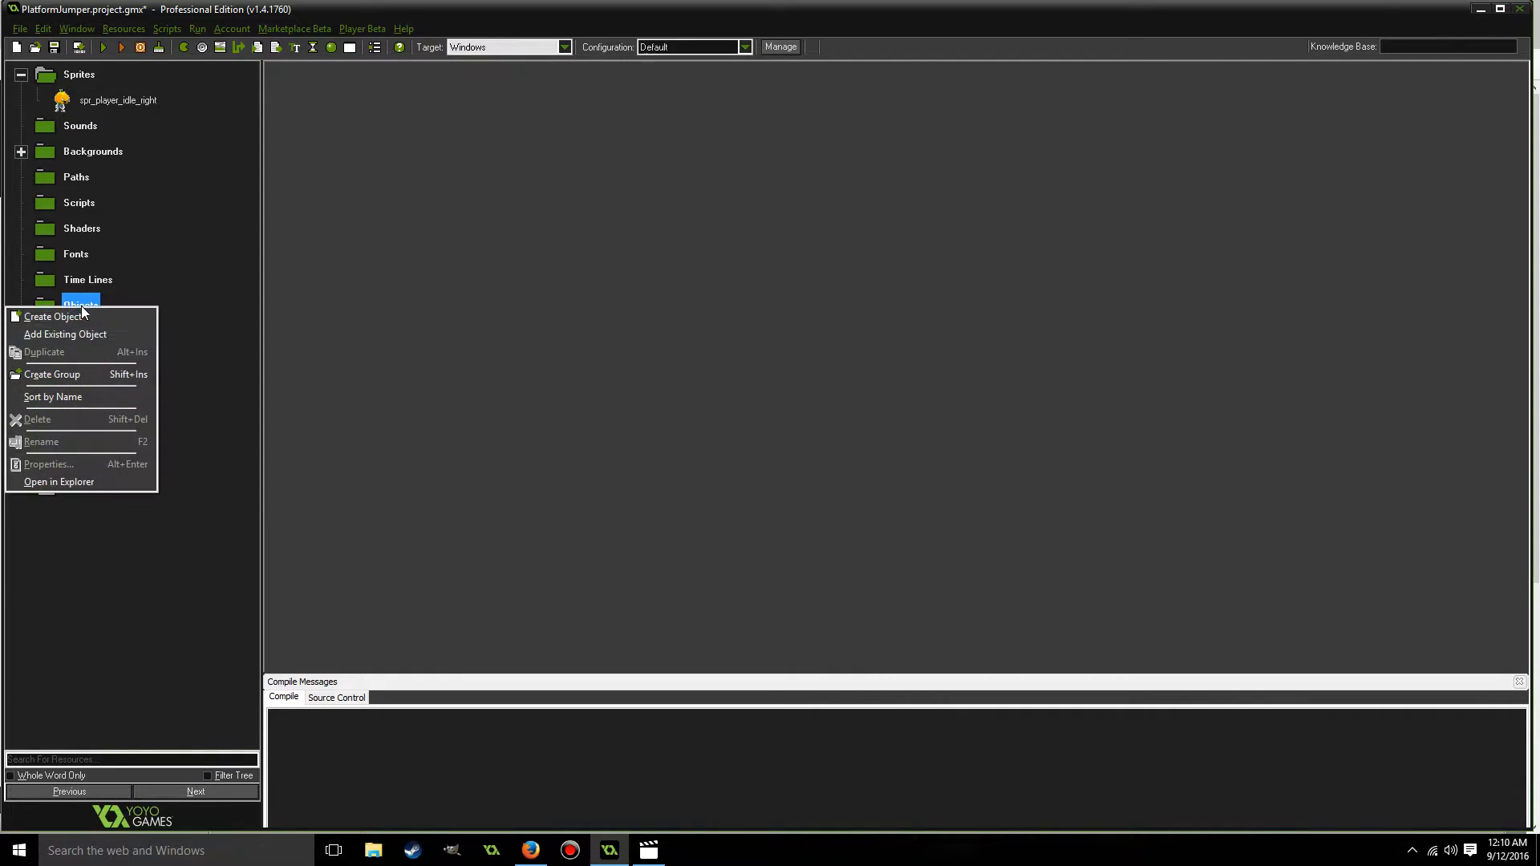
{"action": "left_click", "coordinate": [84, 320]}
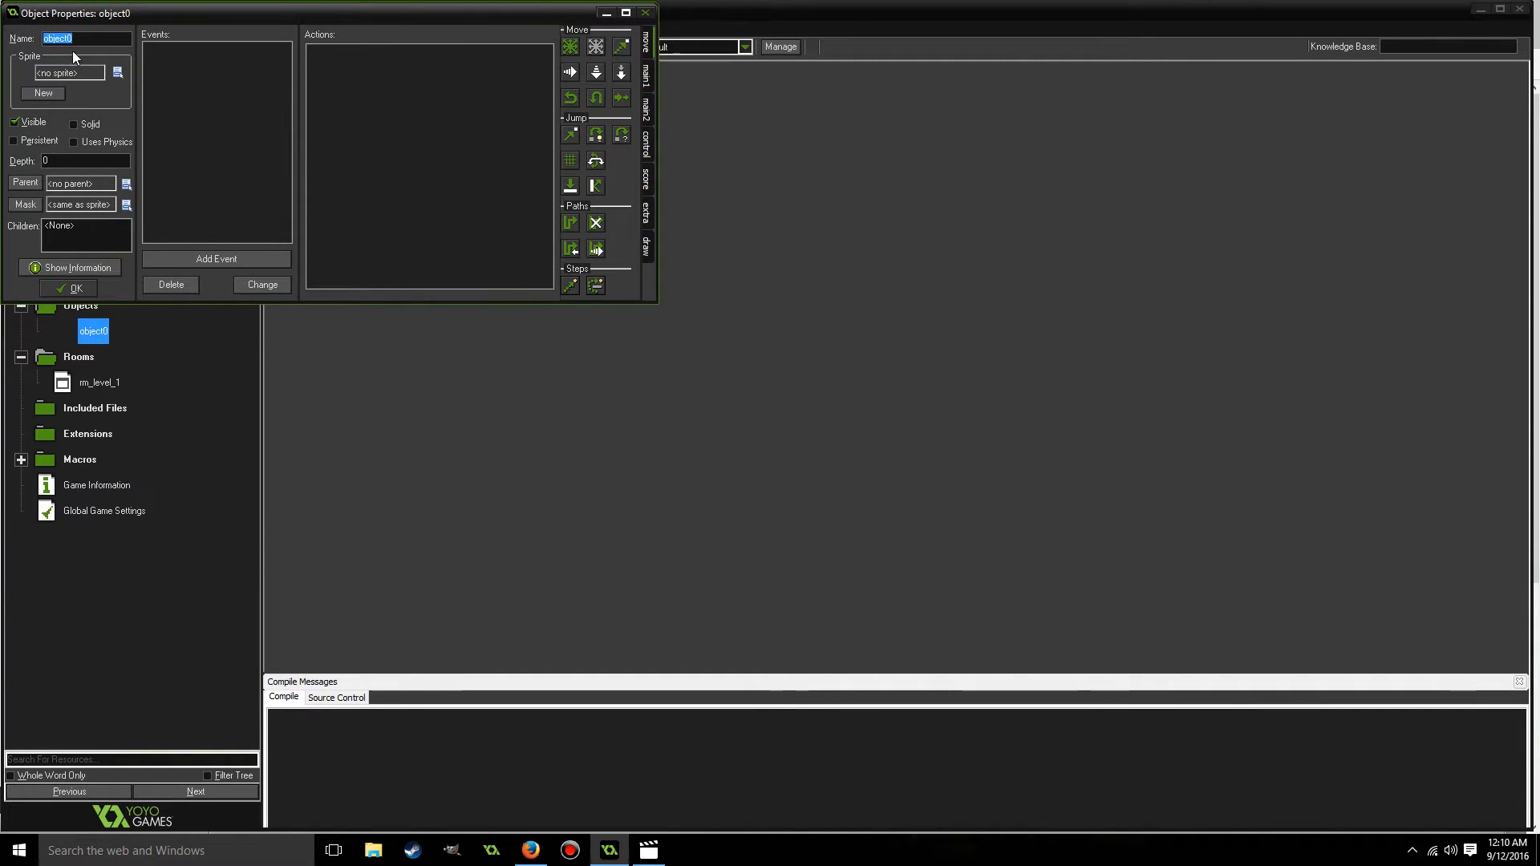
{"action": "key", "text": "BackSpace"}
{"action": "type", "text": "obj_player"}
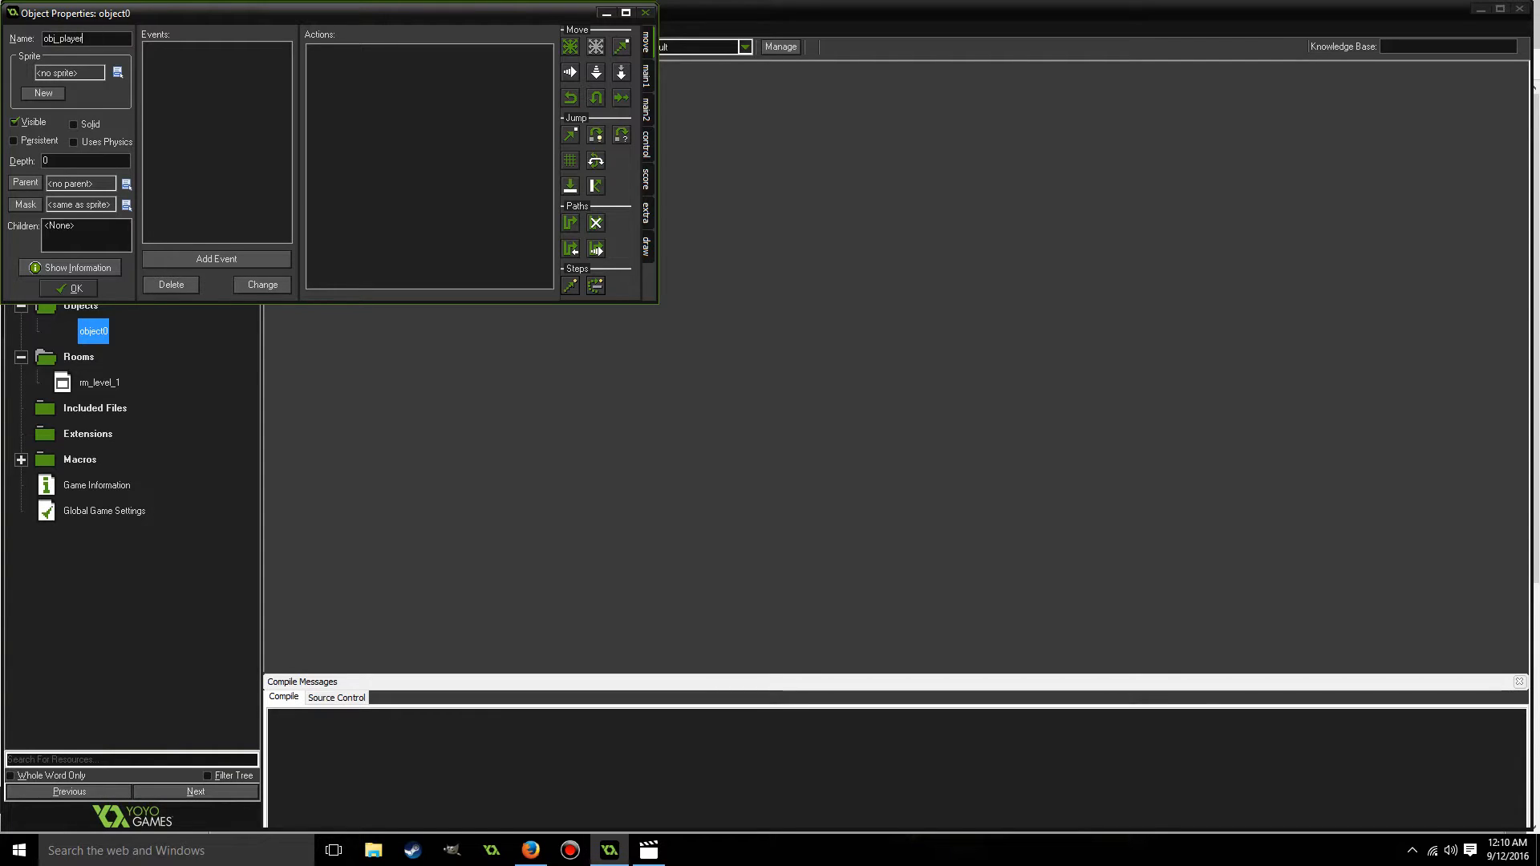
{"action": "type", "text": "_idle_"}
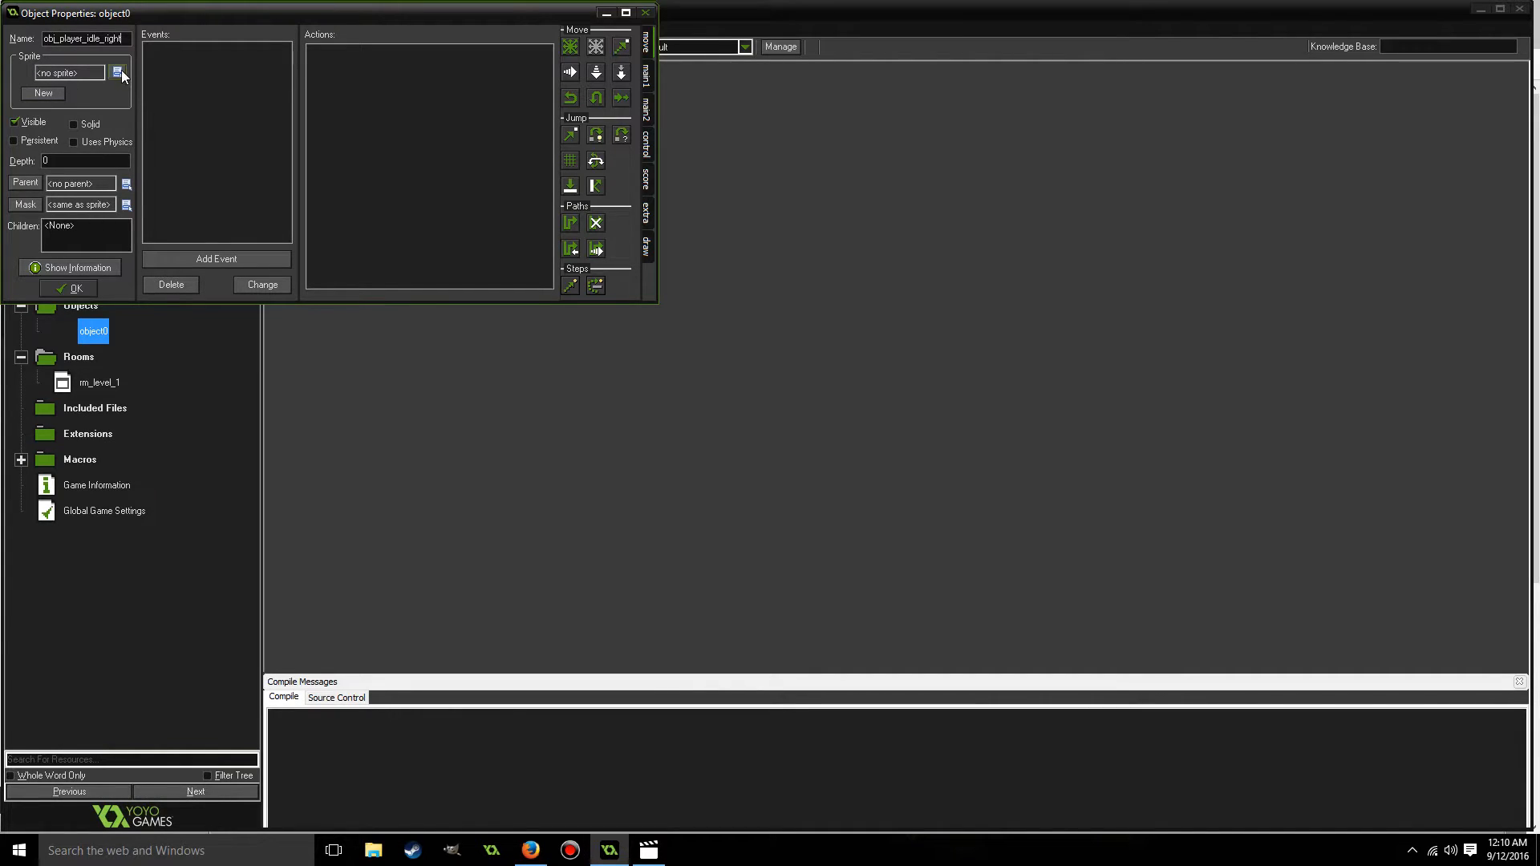
Move the object properties window clear of the resource tree and enlarge it.
{"action": "left_click_drag", "start_coordinate": [453, 13], "coordinate": [809, 175]}
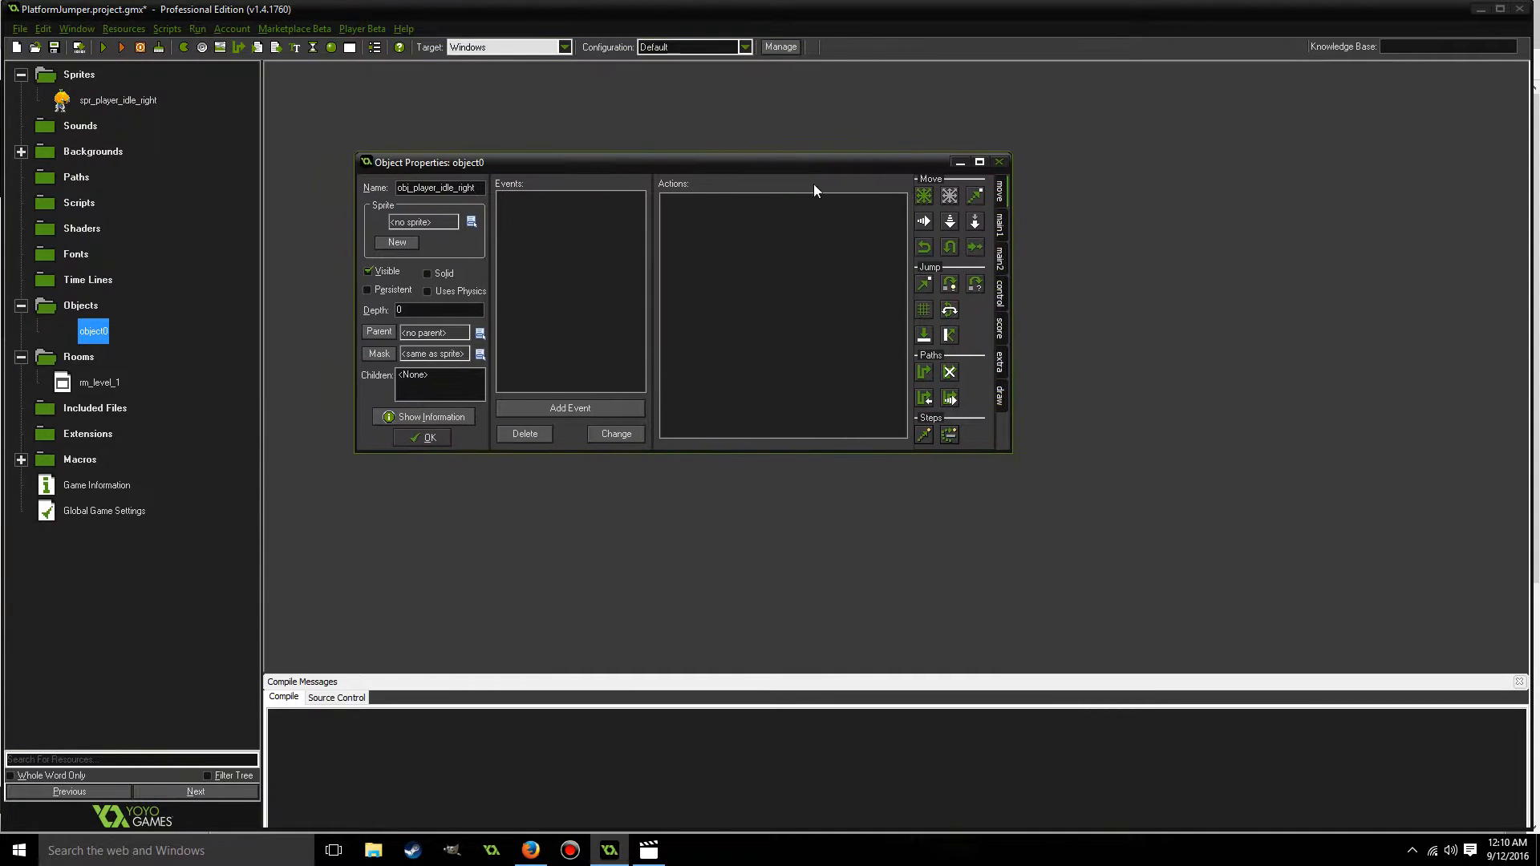
{"action": "left_click", "coordinate": [1106, 530]}
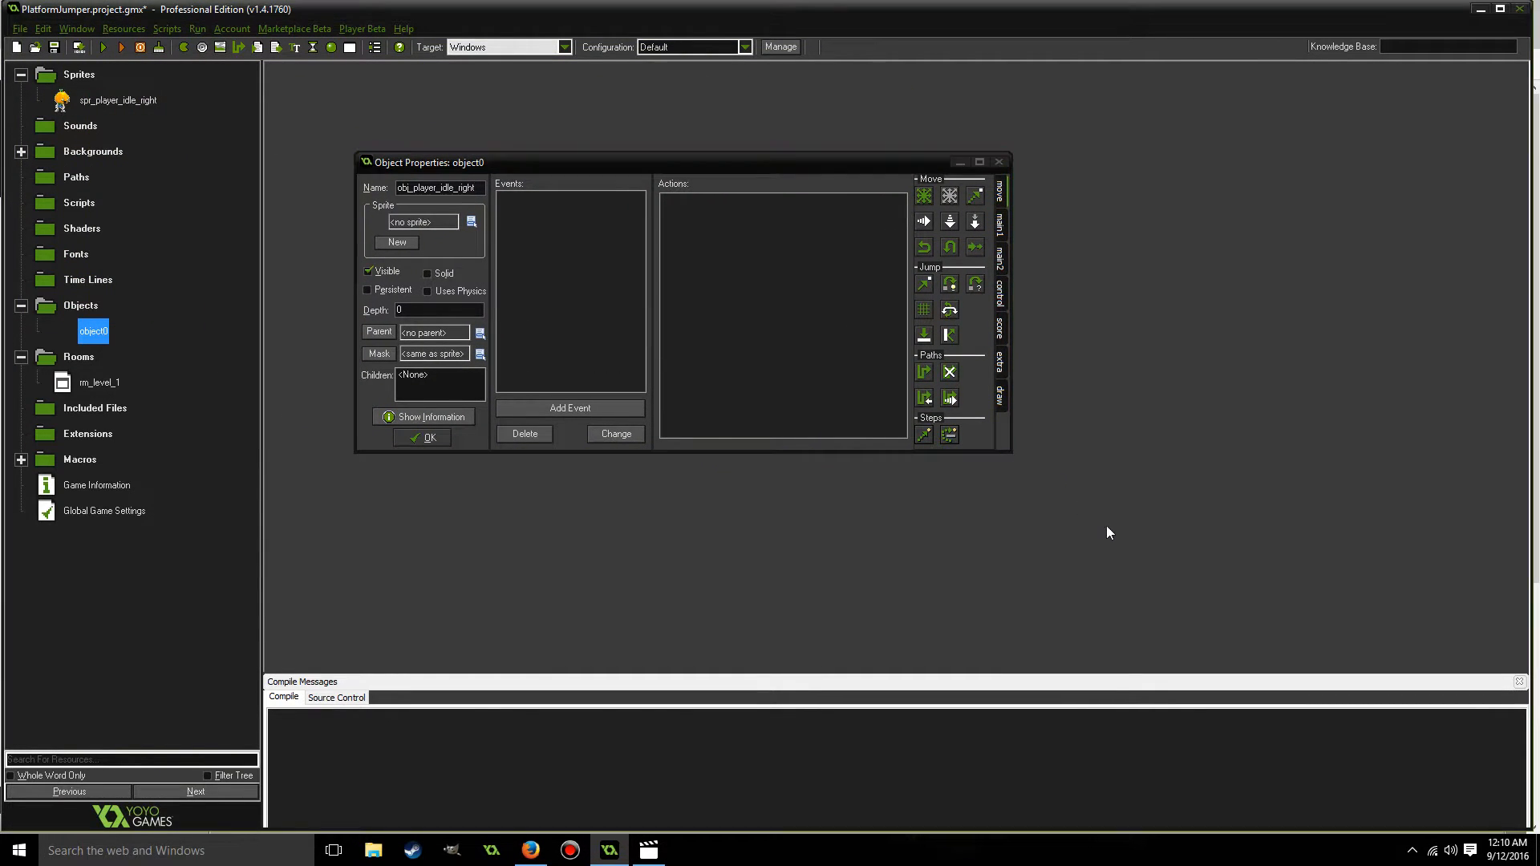
{"action": "left_click_drag", "start_coordinate": [1012, 452], "coordinate": [1285, 639]}
{"action": "left_click_drag", "start_coordinate": [760, 158], "coordinate": [727, 102]}
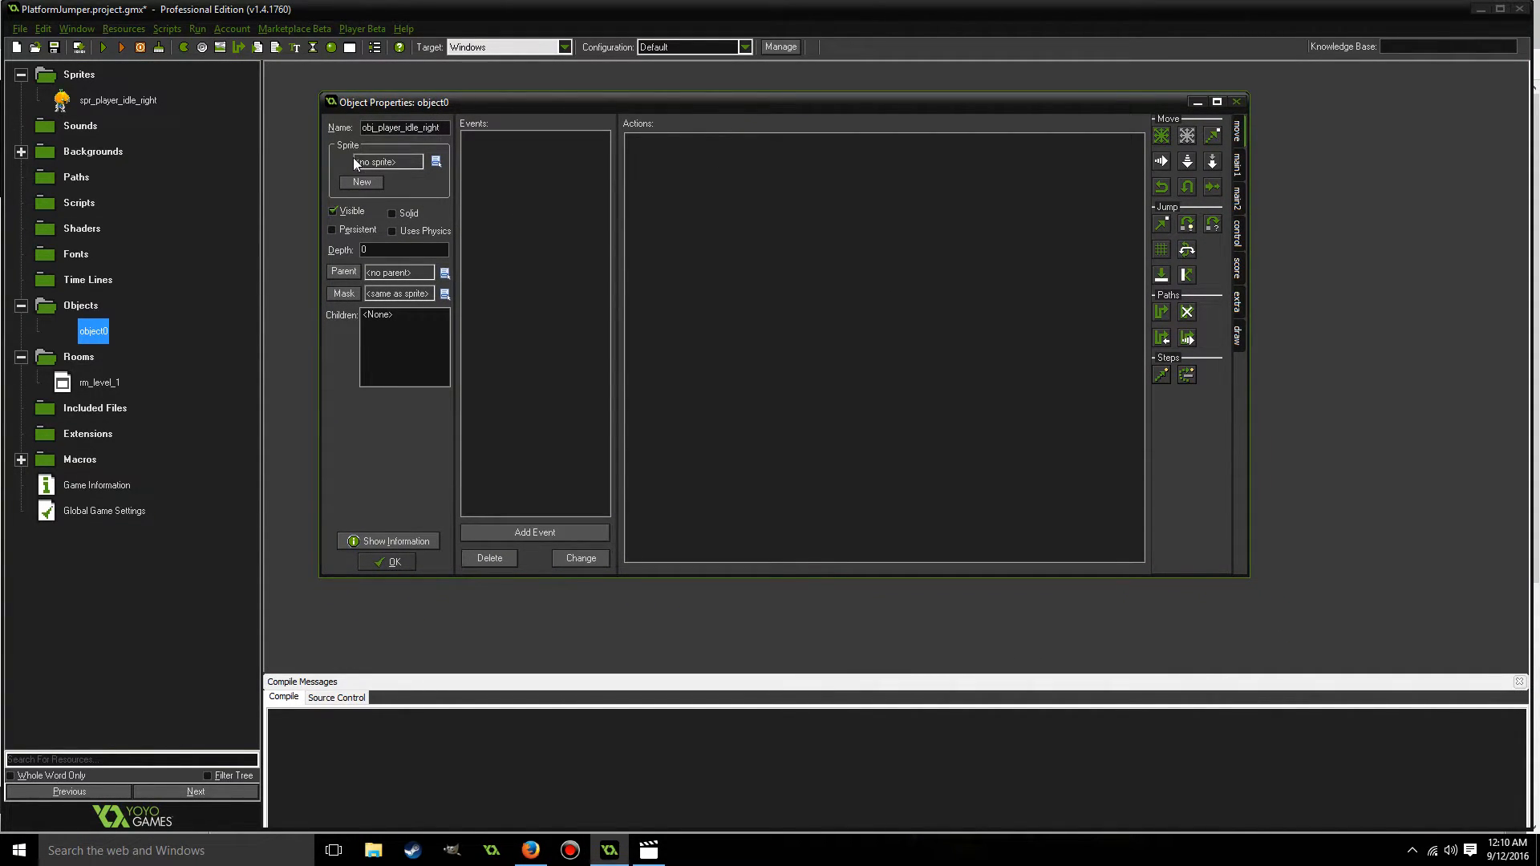
Assign the sprite spr_player_idle_right to the player object, make it solid, and accept the object.
{"action": "left_click", "coordinate": [434, 162]}
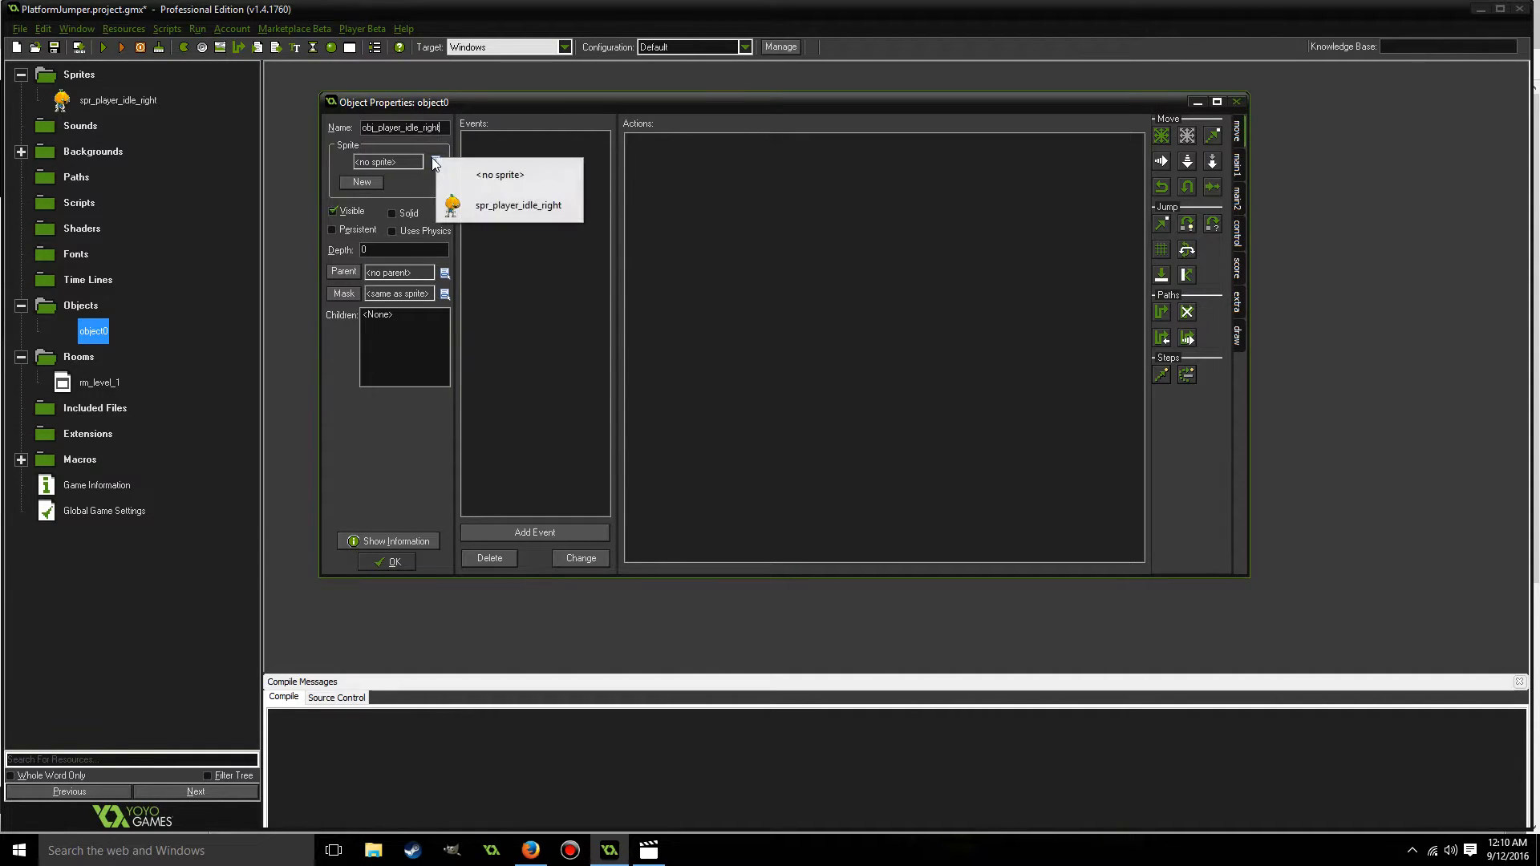
{"action": "left_click", "coordinate": [523, 207]}
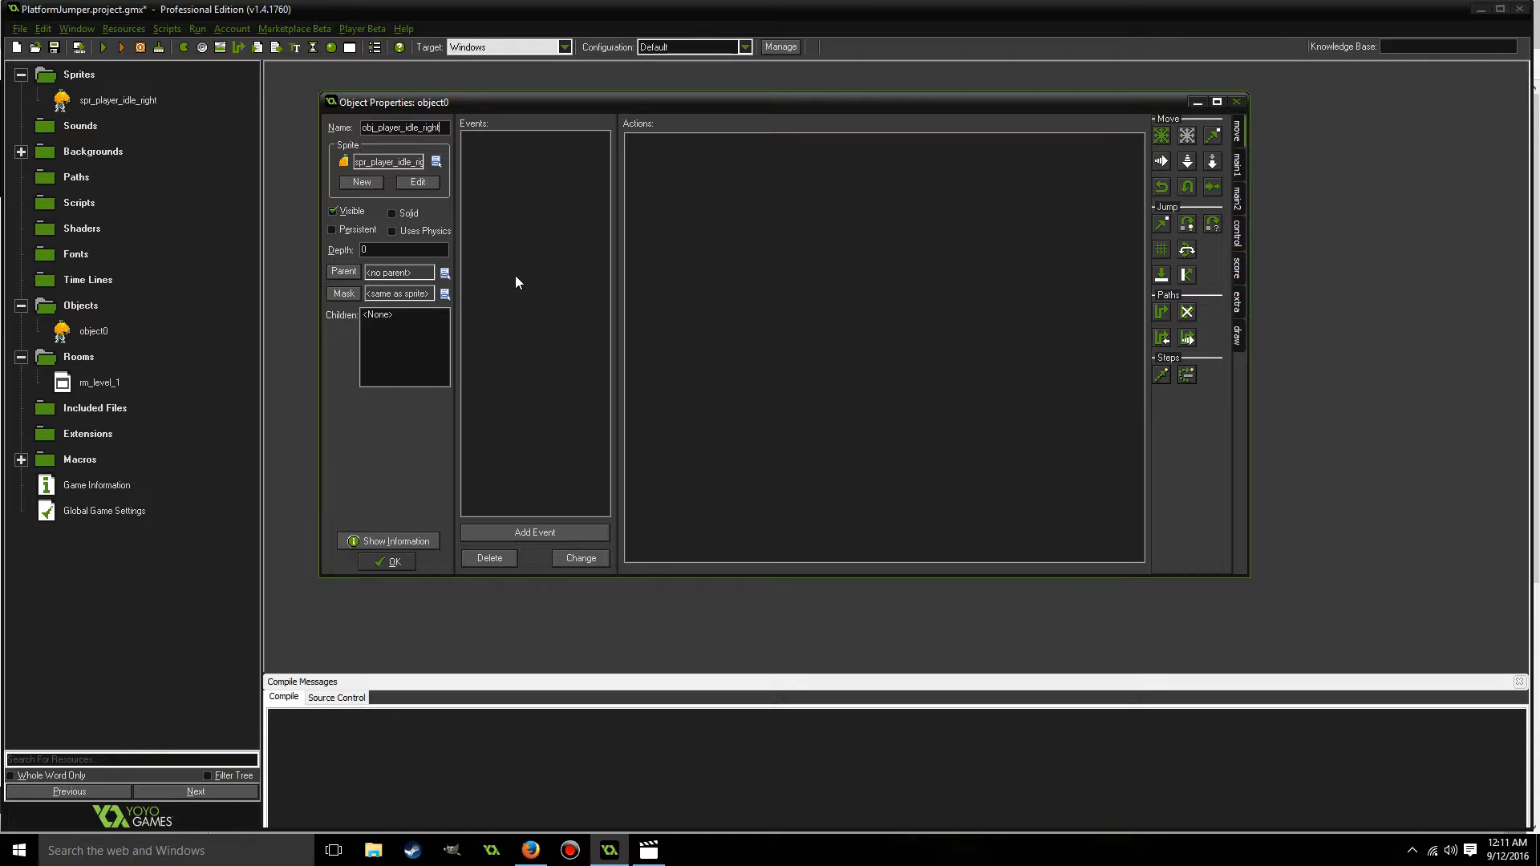
{"action": "left_click", "coordinate": [393, 215]}
{"action": "left_click", "coordinate": [386, 562]}
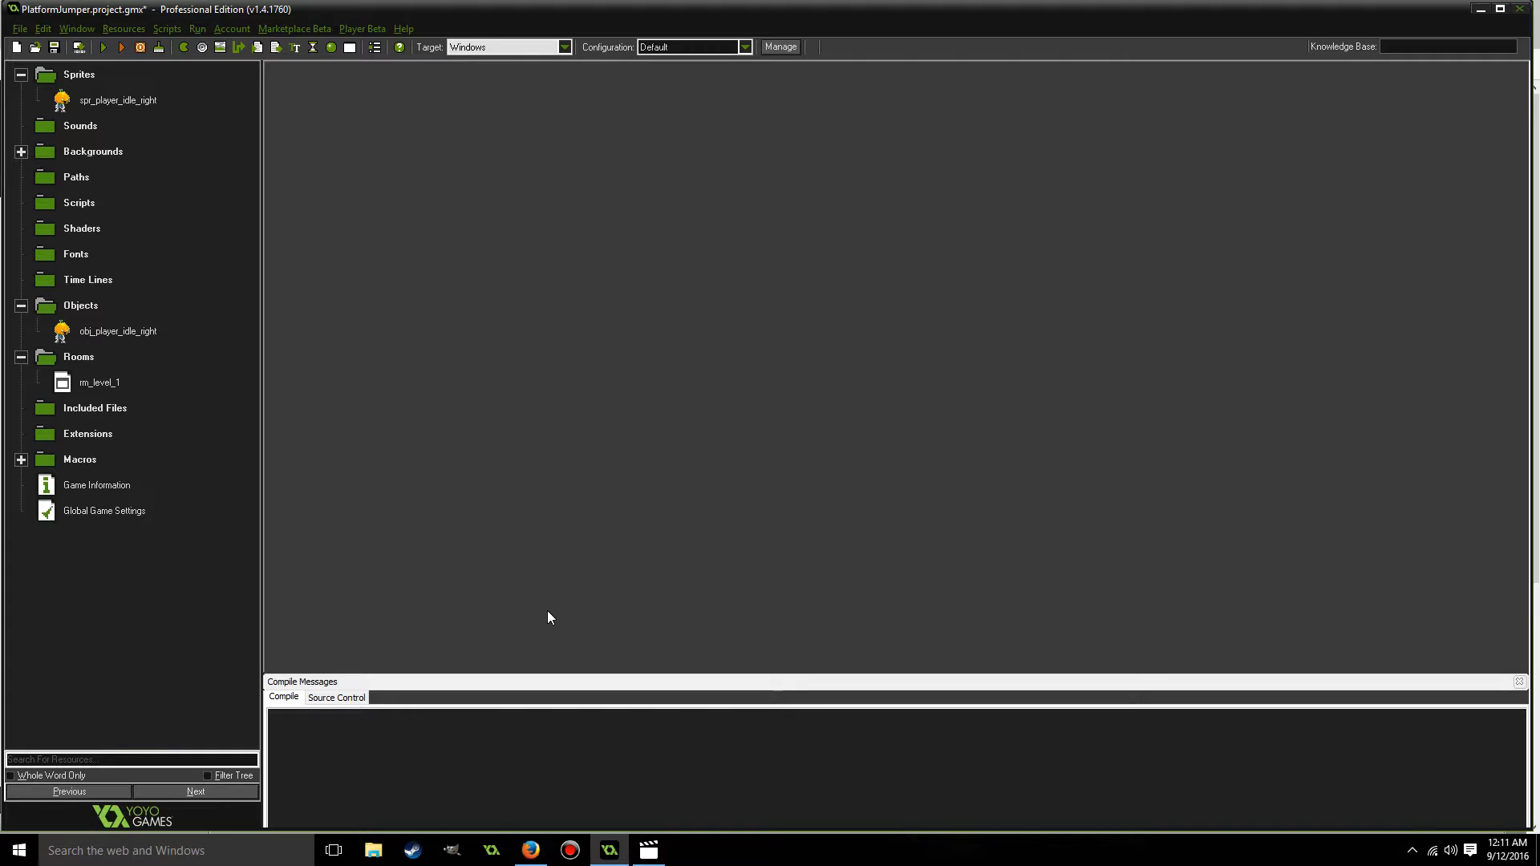
Create a new sprite and name it spr_ground_middle.
{"action": "right_click", "coordinate": [82, 75]}
{"action": "left_click", "coordinate": [80, 84]}
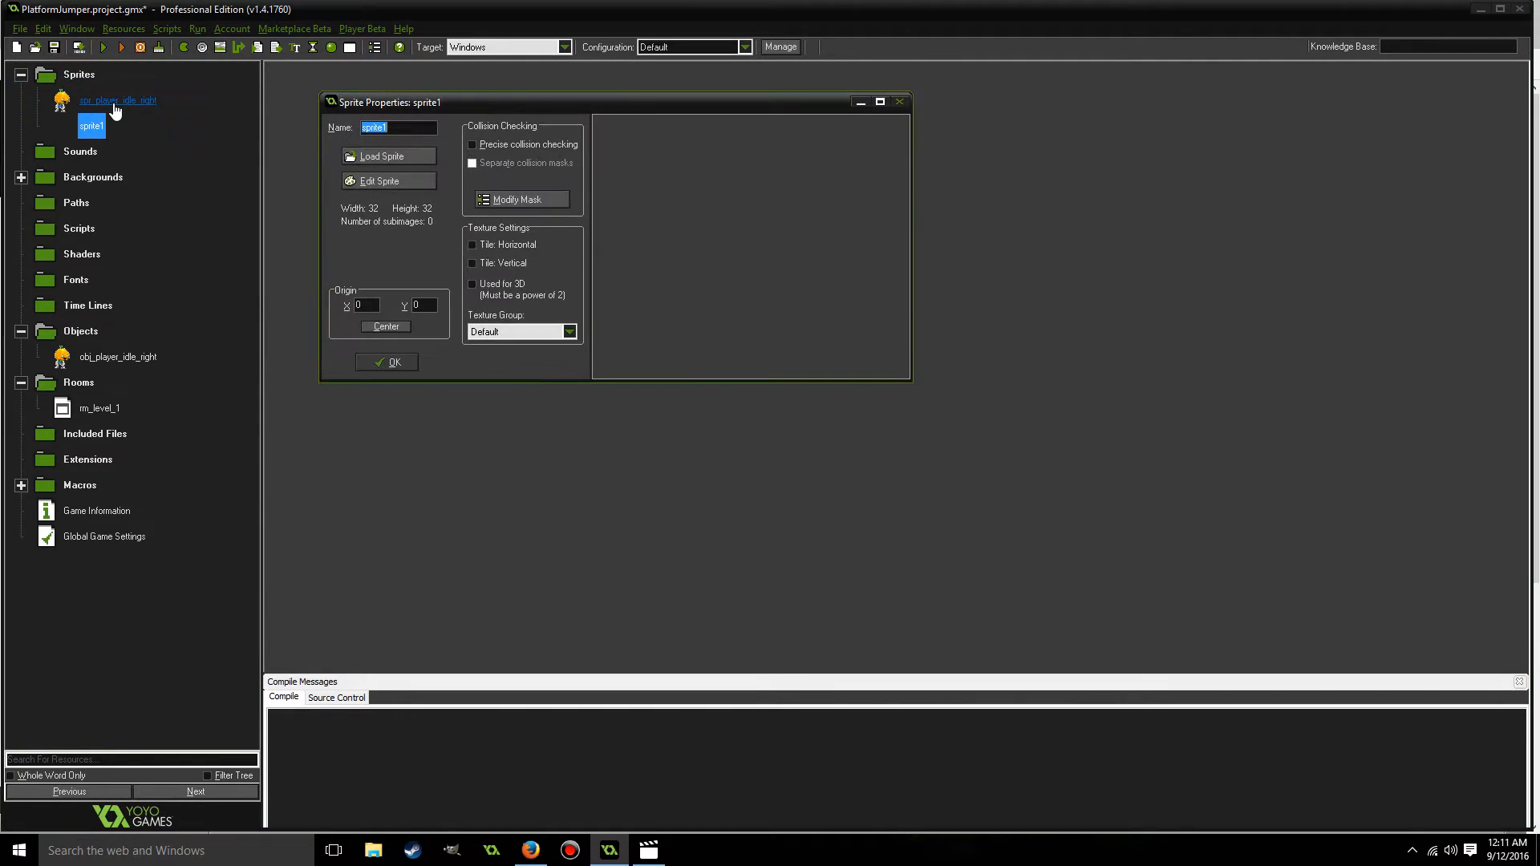
{"action": "type", "text": "spr_"}
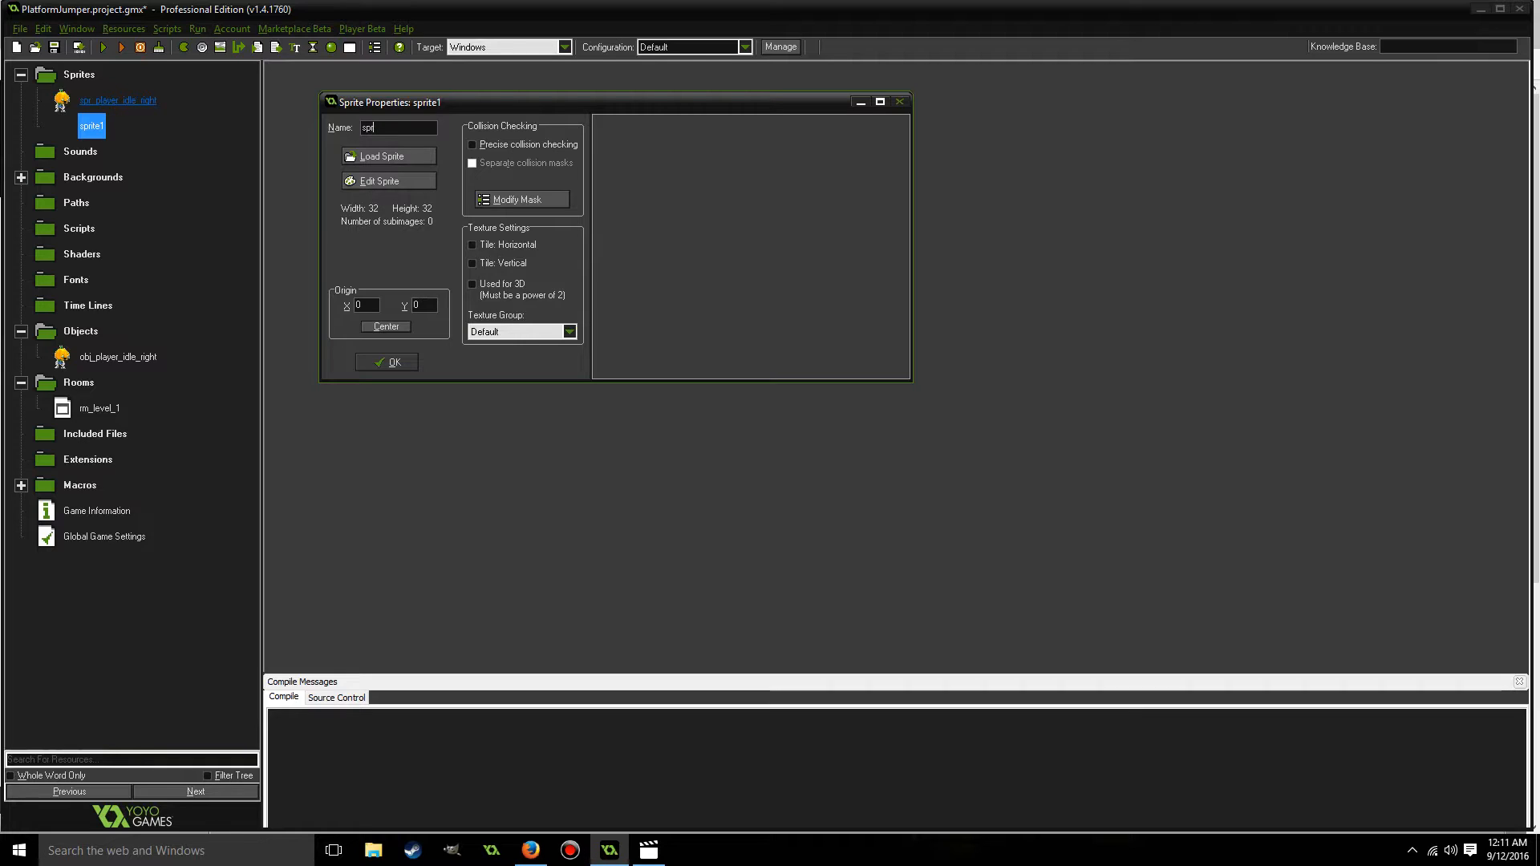
{"action": "type", "text": "ground_midd"}
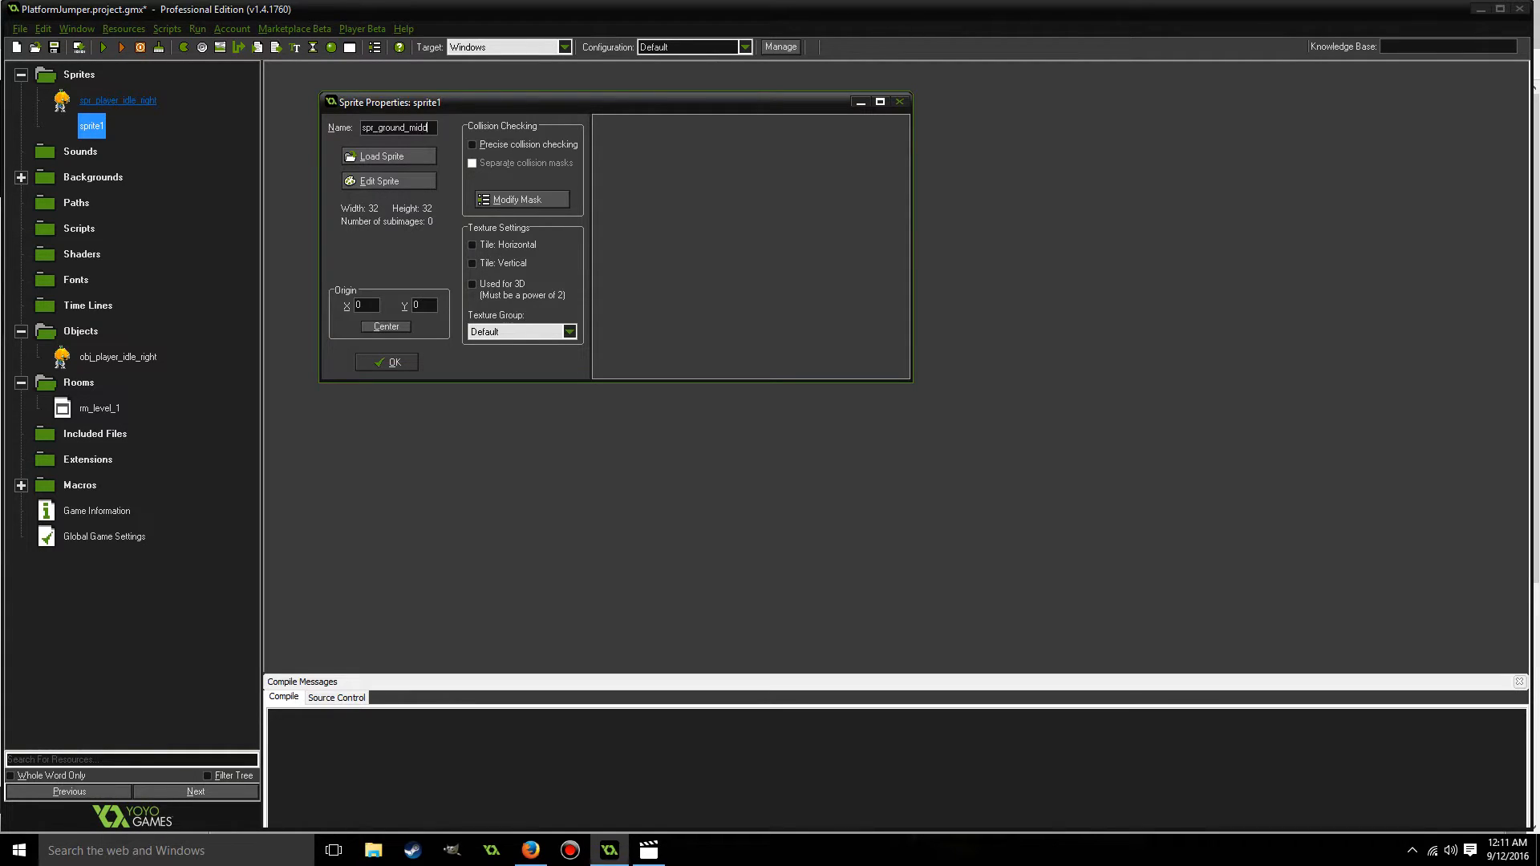
{"action": "type", "text": "le"}
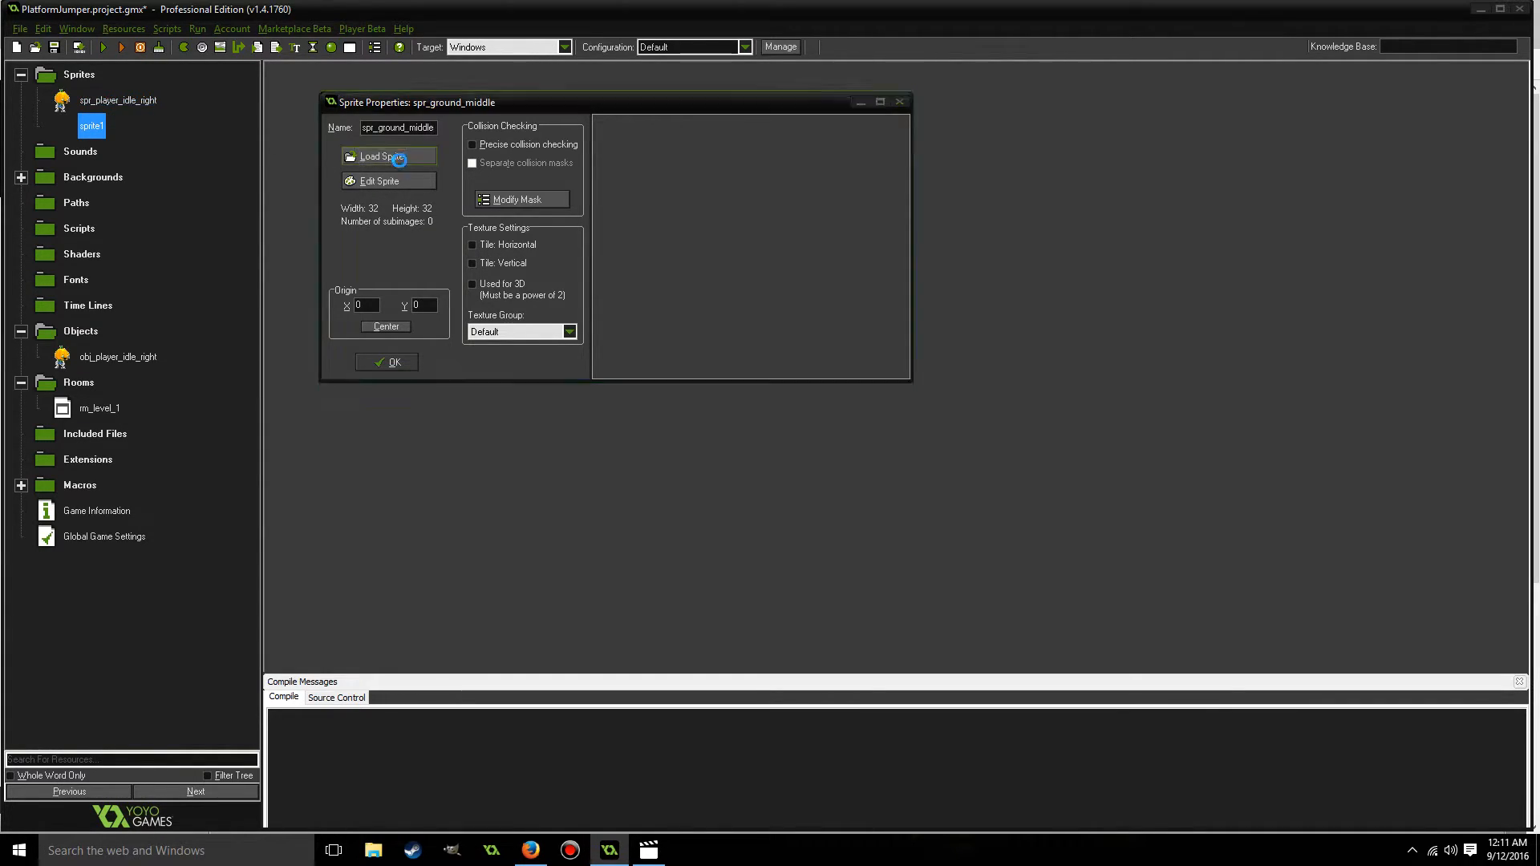
Load the Tile (2) image from the graveyardtileset png Tiles folder into the ground sprite, center its origin, and accept the sprite.
{"action": "left_click", "coordinate": [400, 157]}
{"action": "left_click", "coordinate": [801, 214]}
{"action": "left_click", "coordinate": [801, 214]}
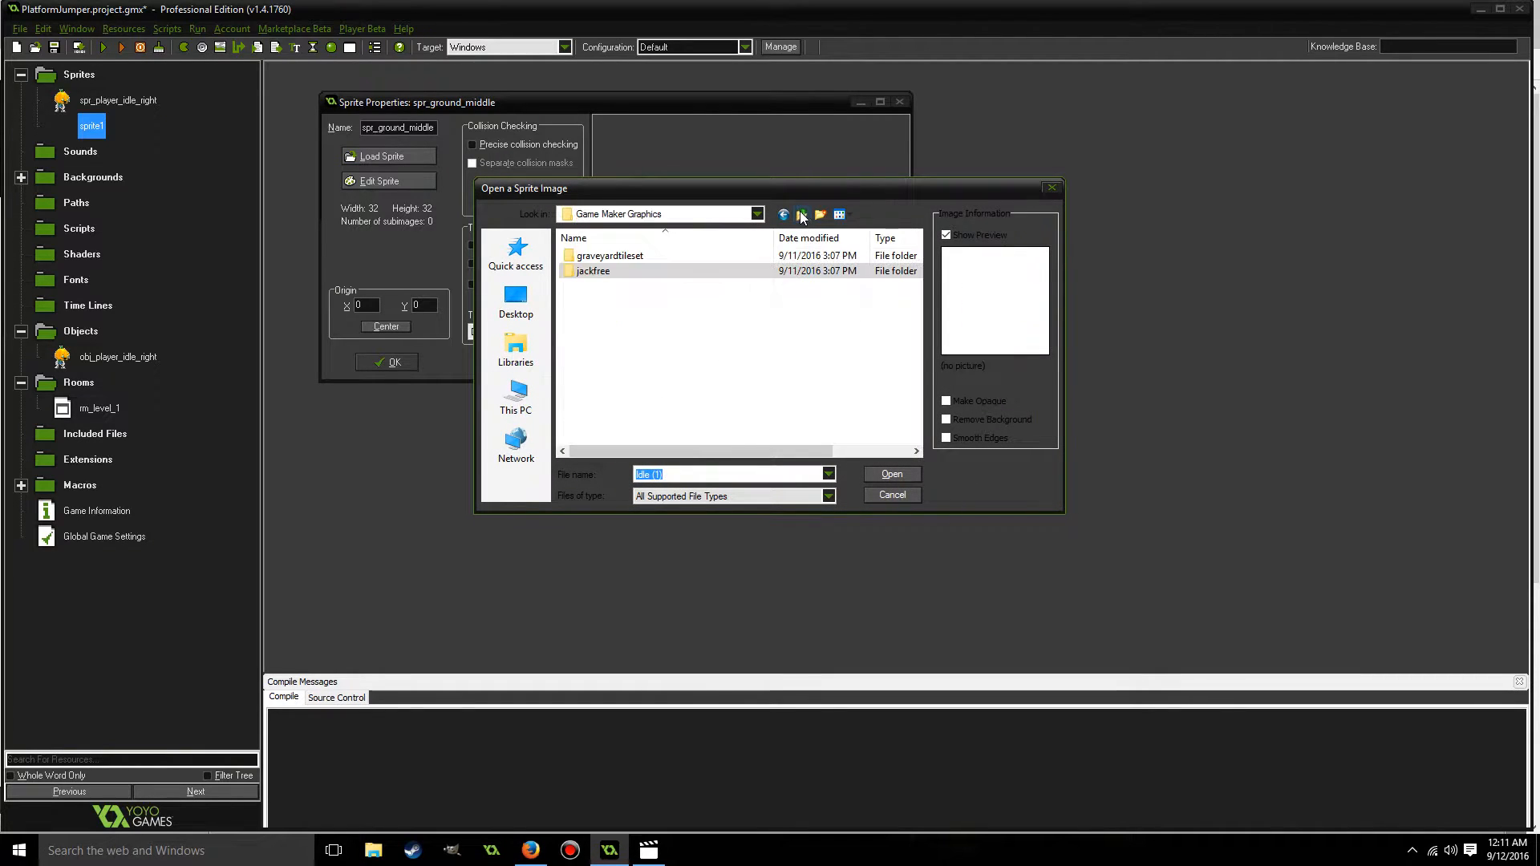
{"action": "double_click", "coordinate": [633, 255]}
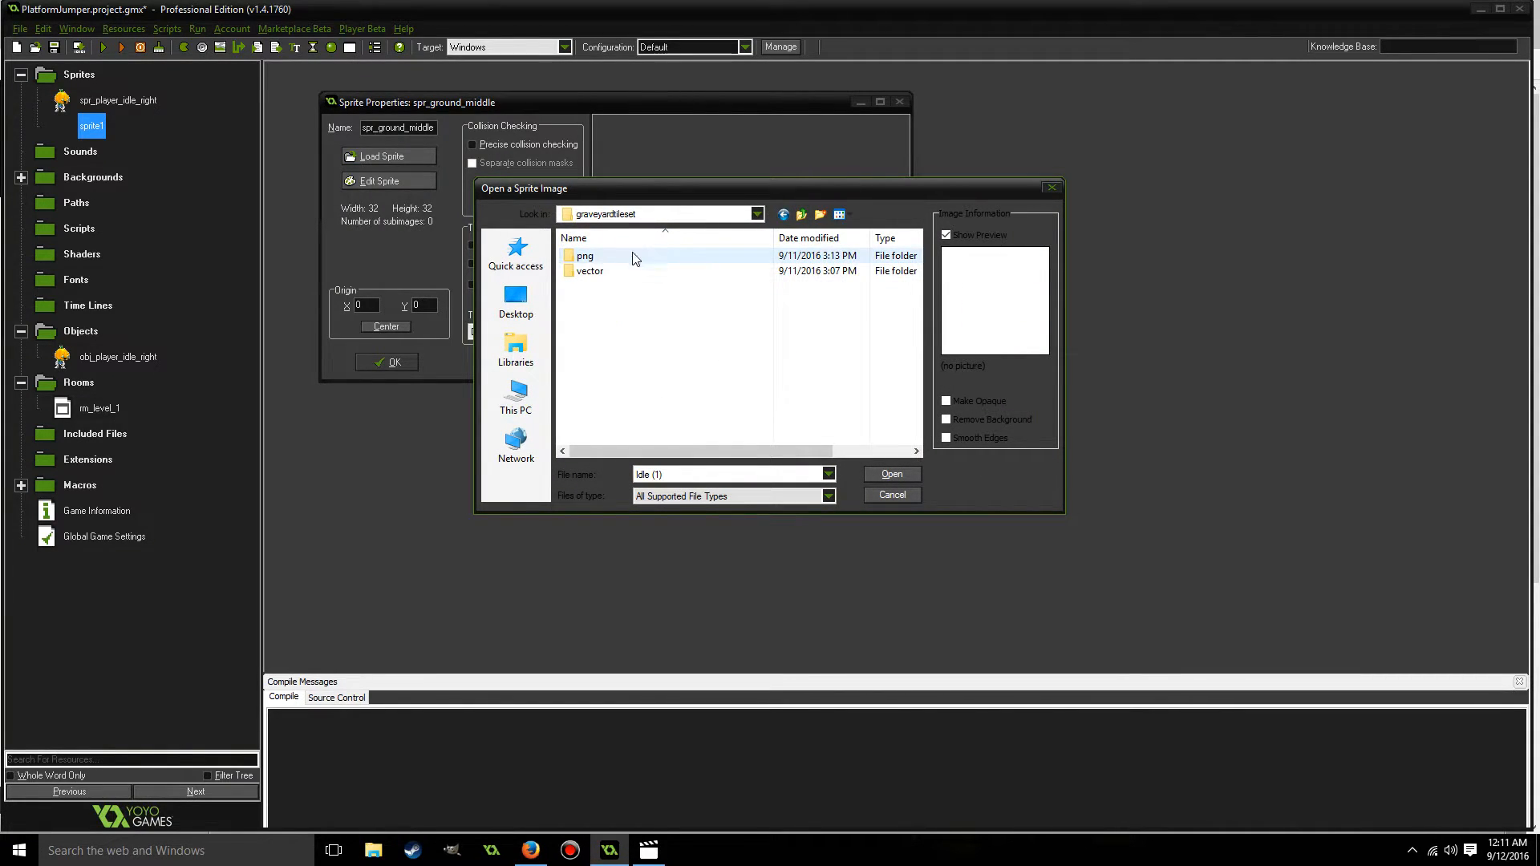
{"action": "double_click", "coordinate": [586, 256]}
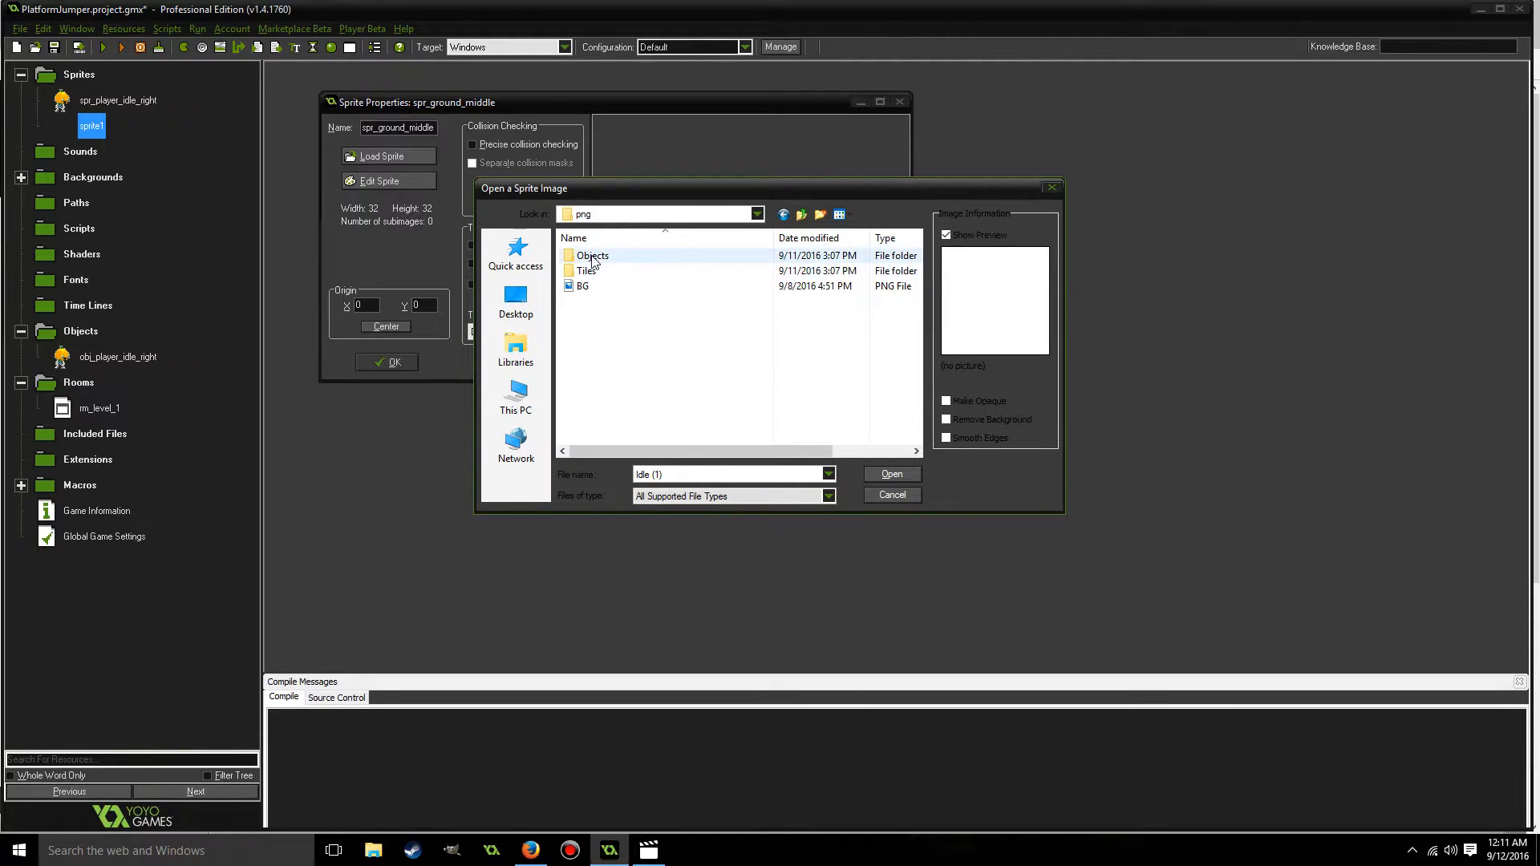
{"action": "double_click", "coordinate": [588, 272]}
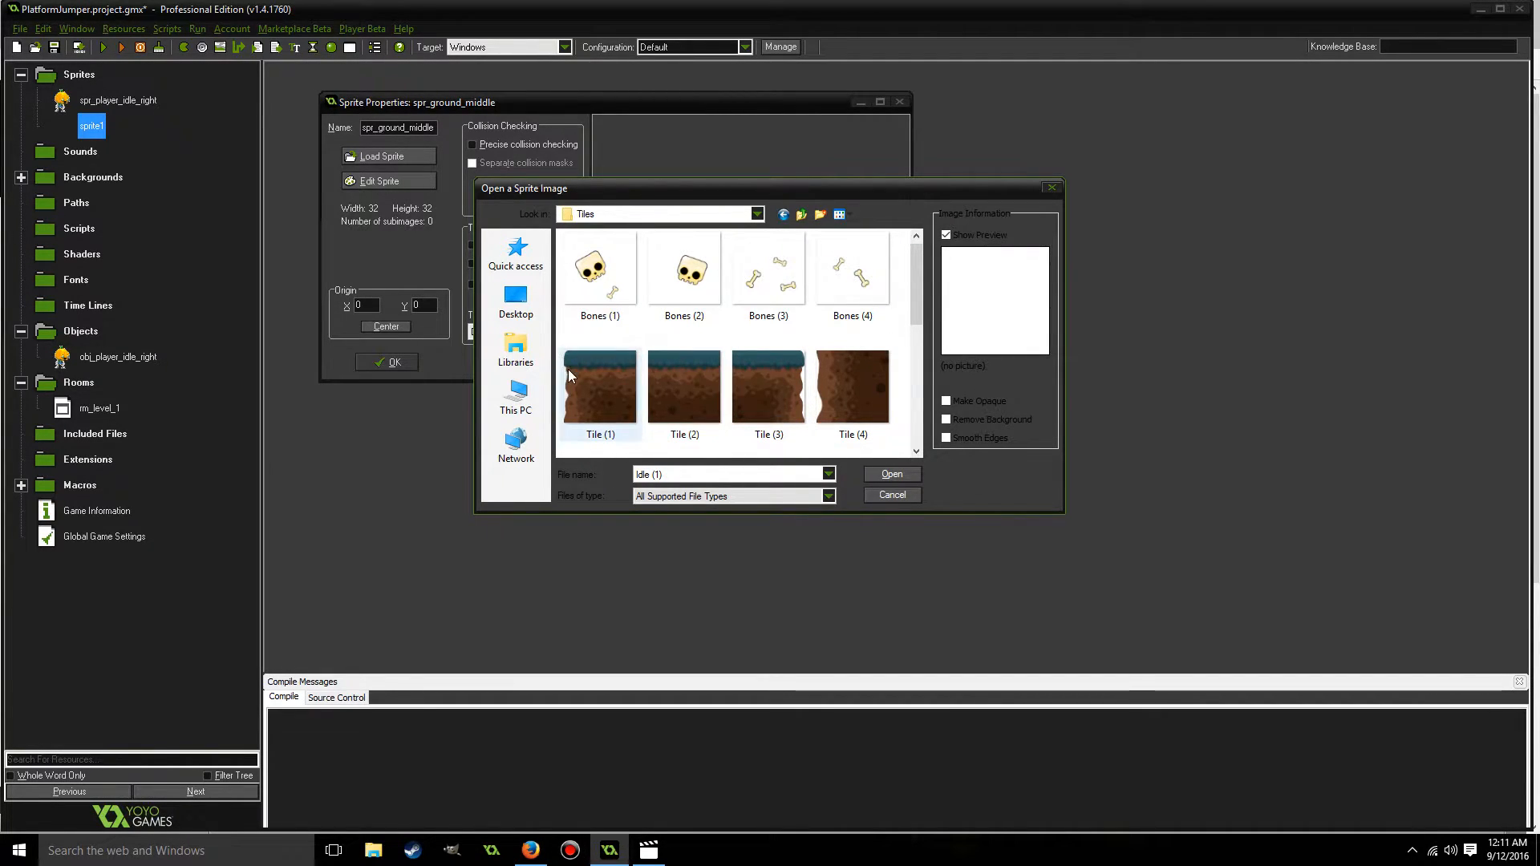
{"action": "double_click", "coordinate": [682, 377]}
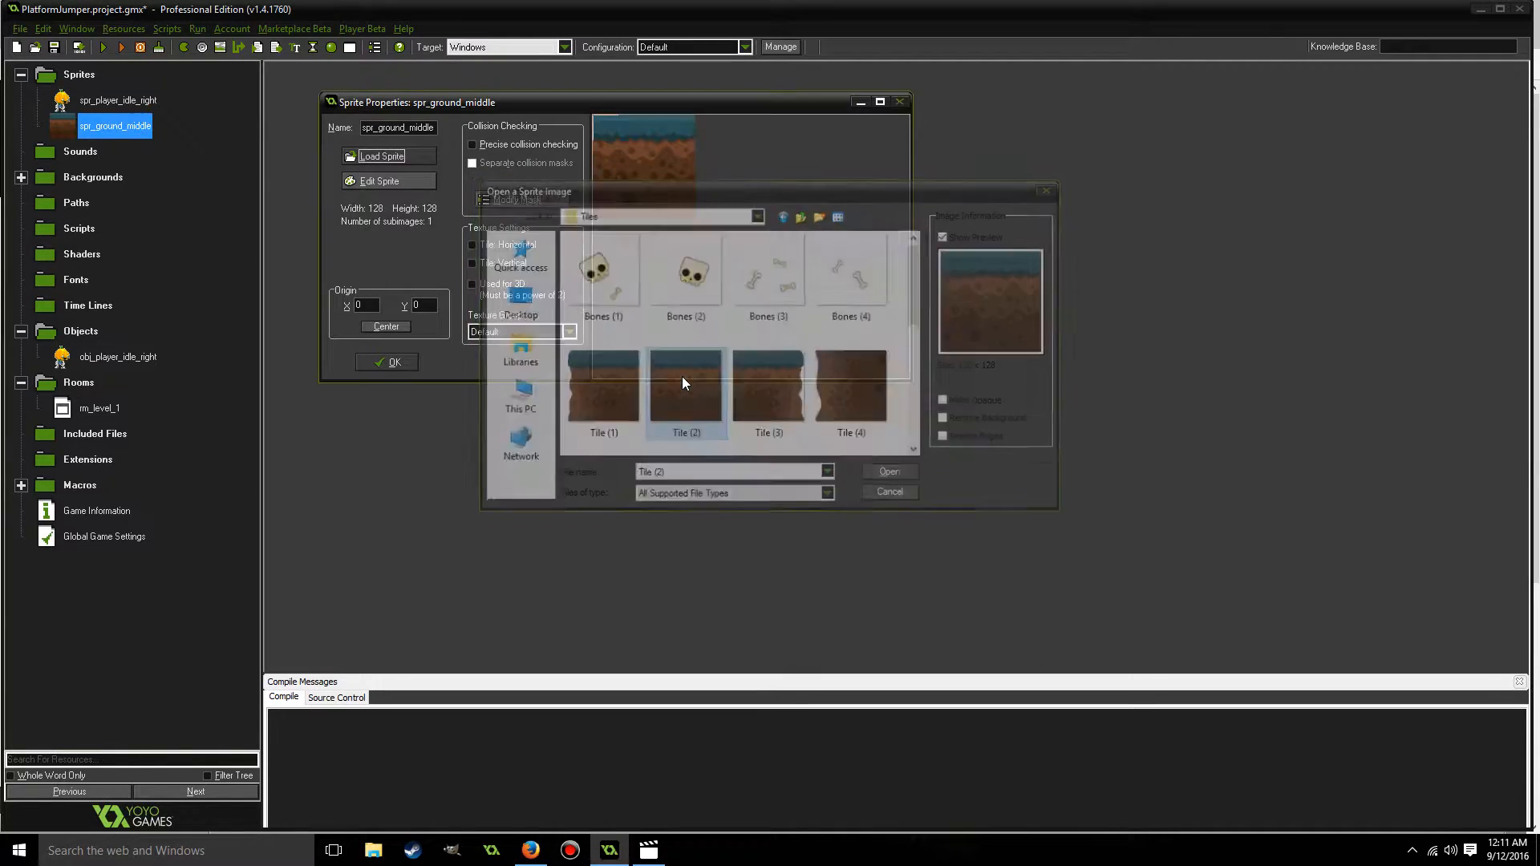
{"action": "left_click", "coordinate": [386, 325]}
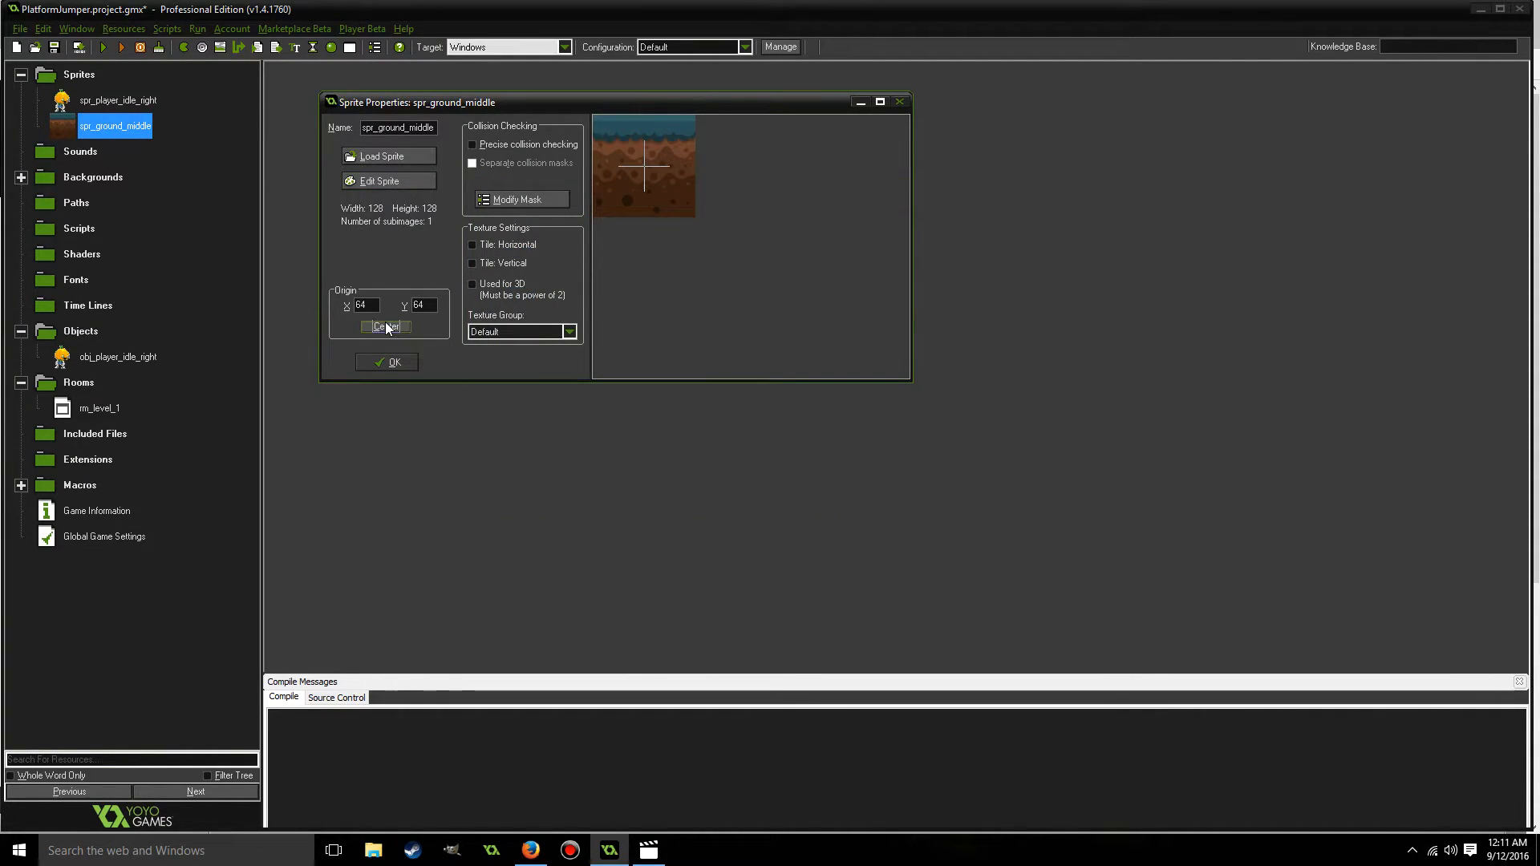
{"action": "left_click", "coordinate": [390, 363]}
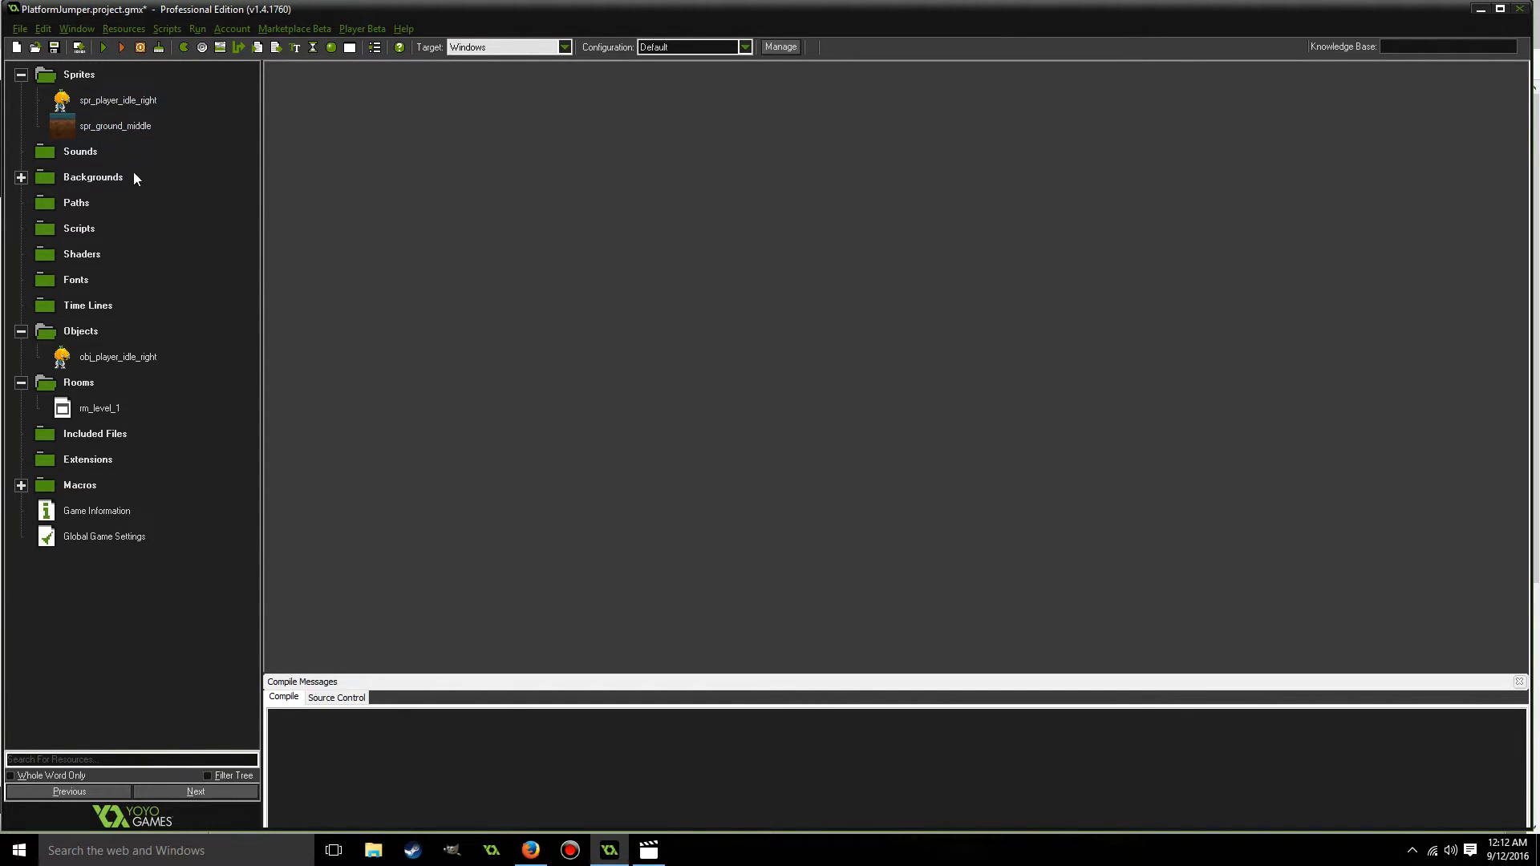
Create a new object and name it obj_ground_middle.
{"action": "right_click", "coordinate": [90, 332]}
{"action": "left_click", "coordinate": [57, 340]}
{"action": "type", "text": "obj"}
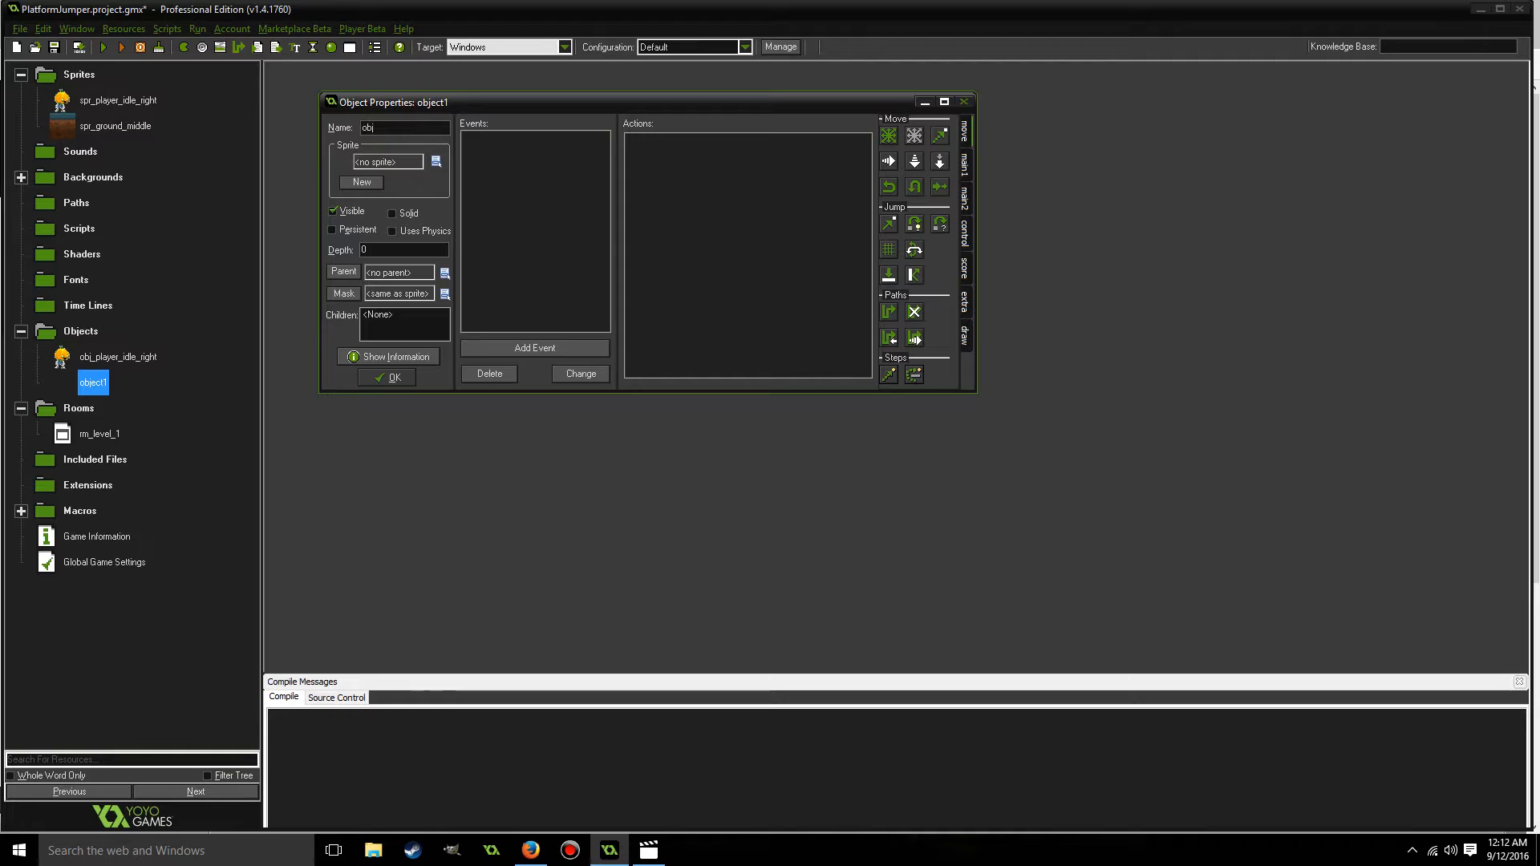
{"action": "type", "text": "_ground_mi"}
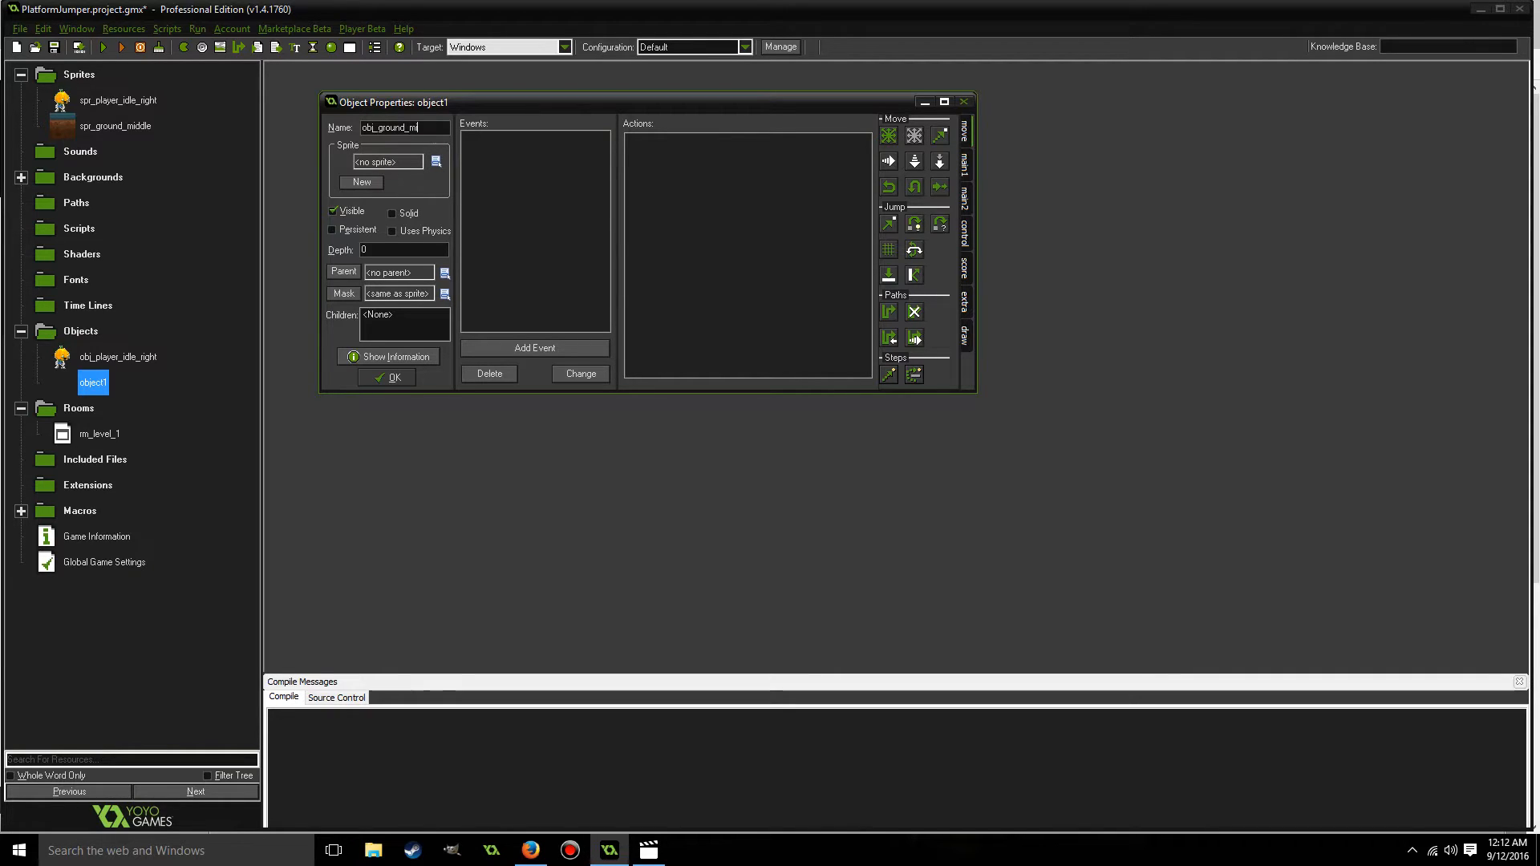
{"action": "type", "text": "ddle"}
Assign the sprite spr_ground_middle to the ground object, make it solid, and accept the object.
{"action": "left_click", "coordinate": [436, 161]}
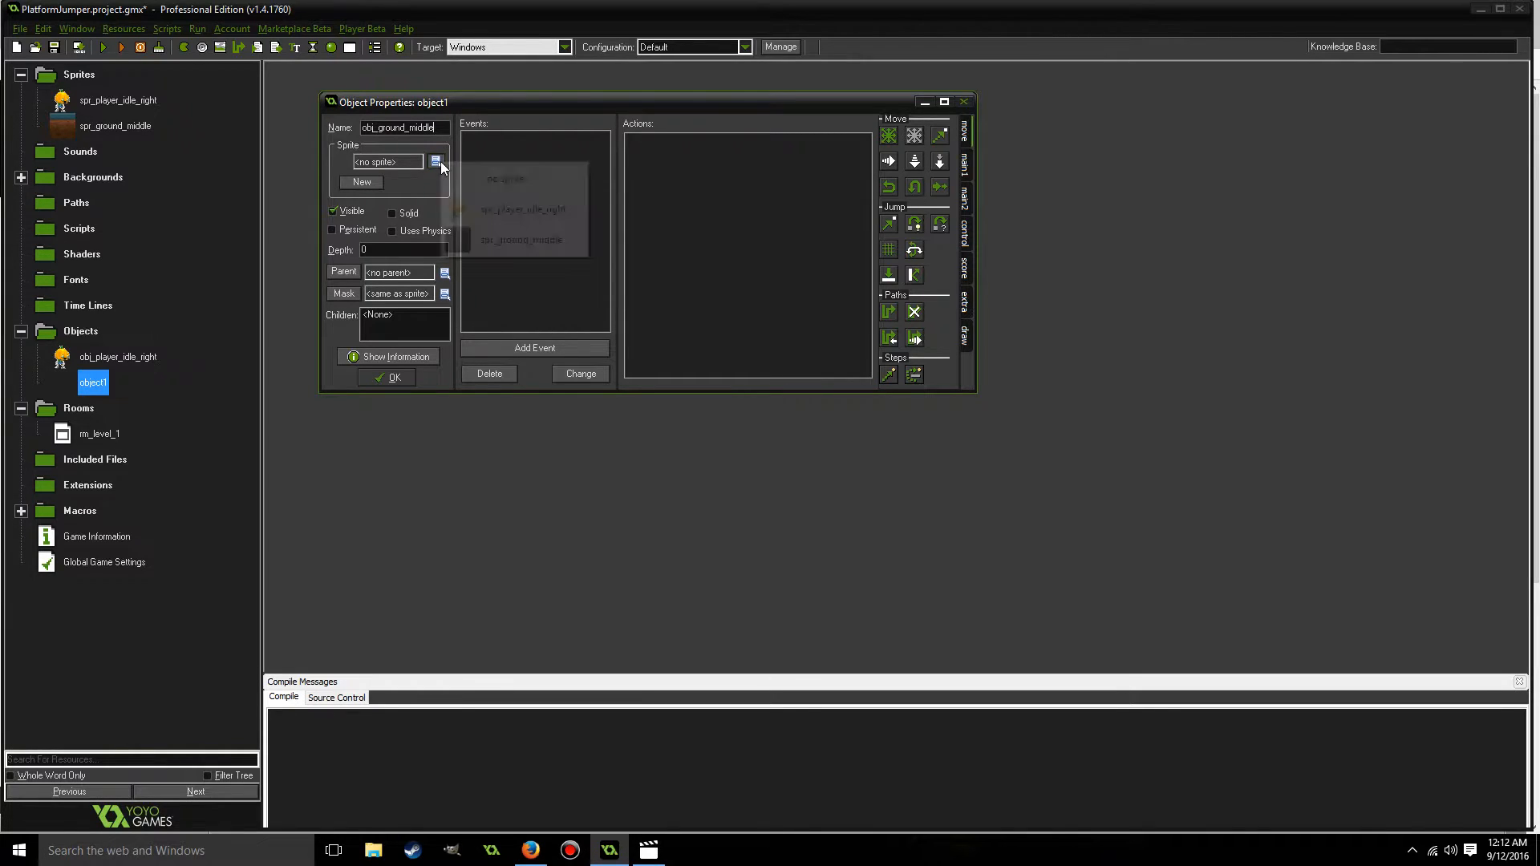
{"action": "left_click", "coordinate": [538, 239]}
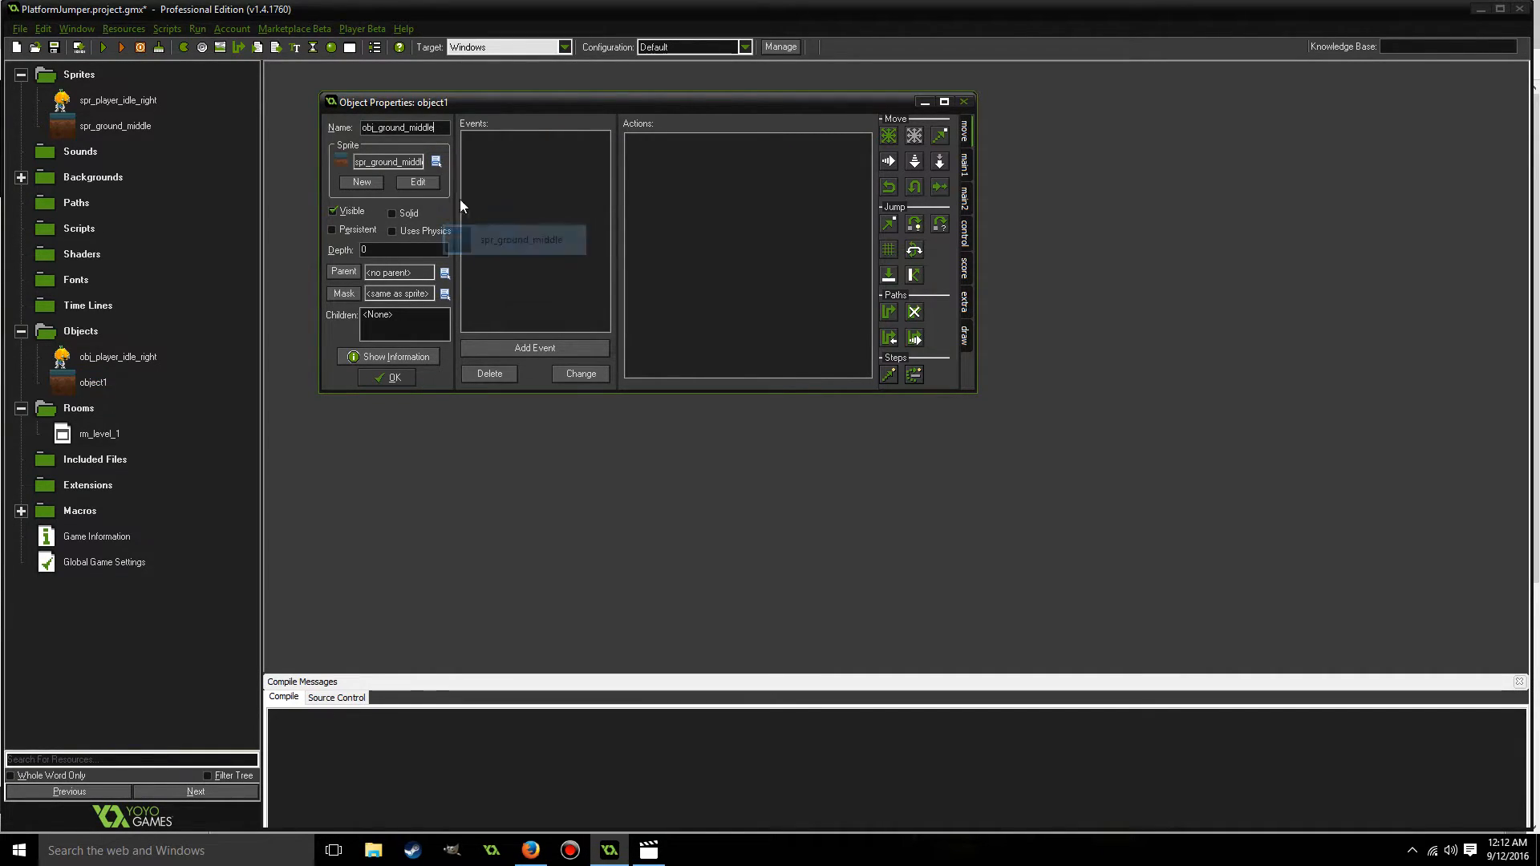
{"action": "left_click", "coordinate": [392, 213]}
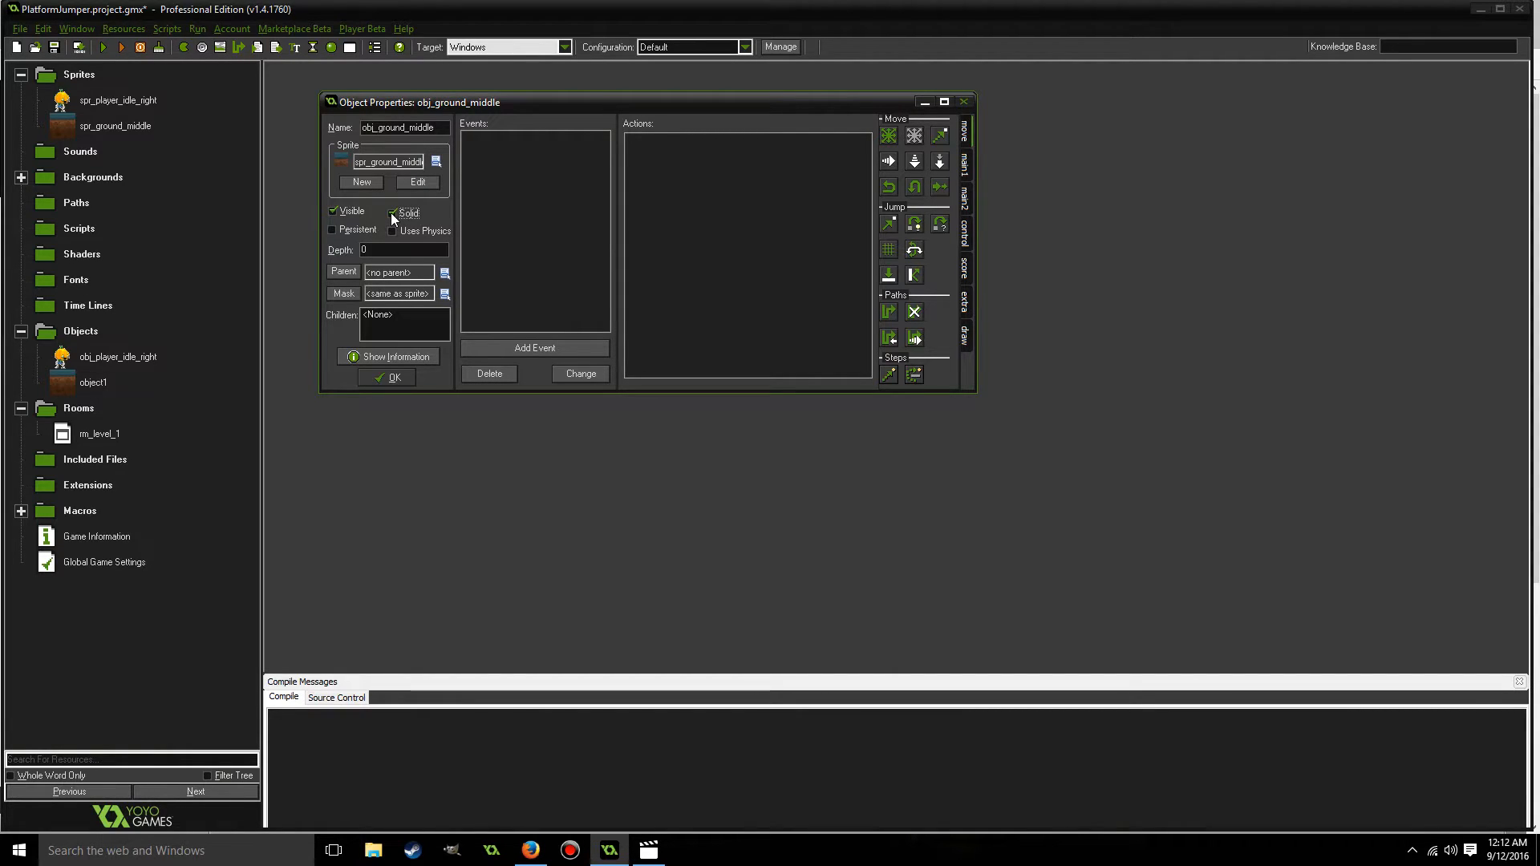
{"action": "left_click", "coordinate": [392, 378]}
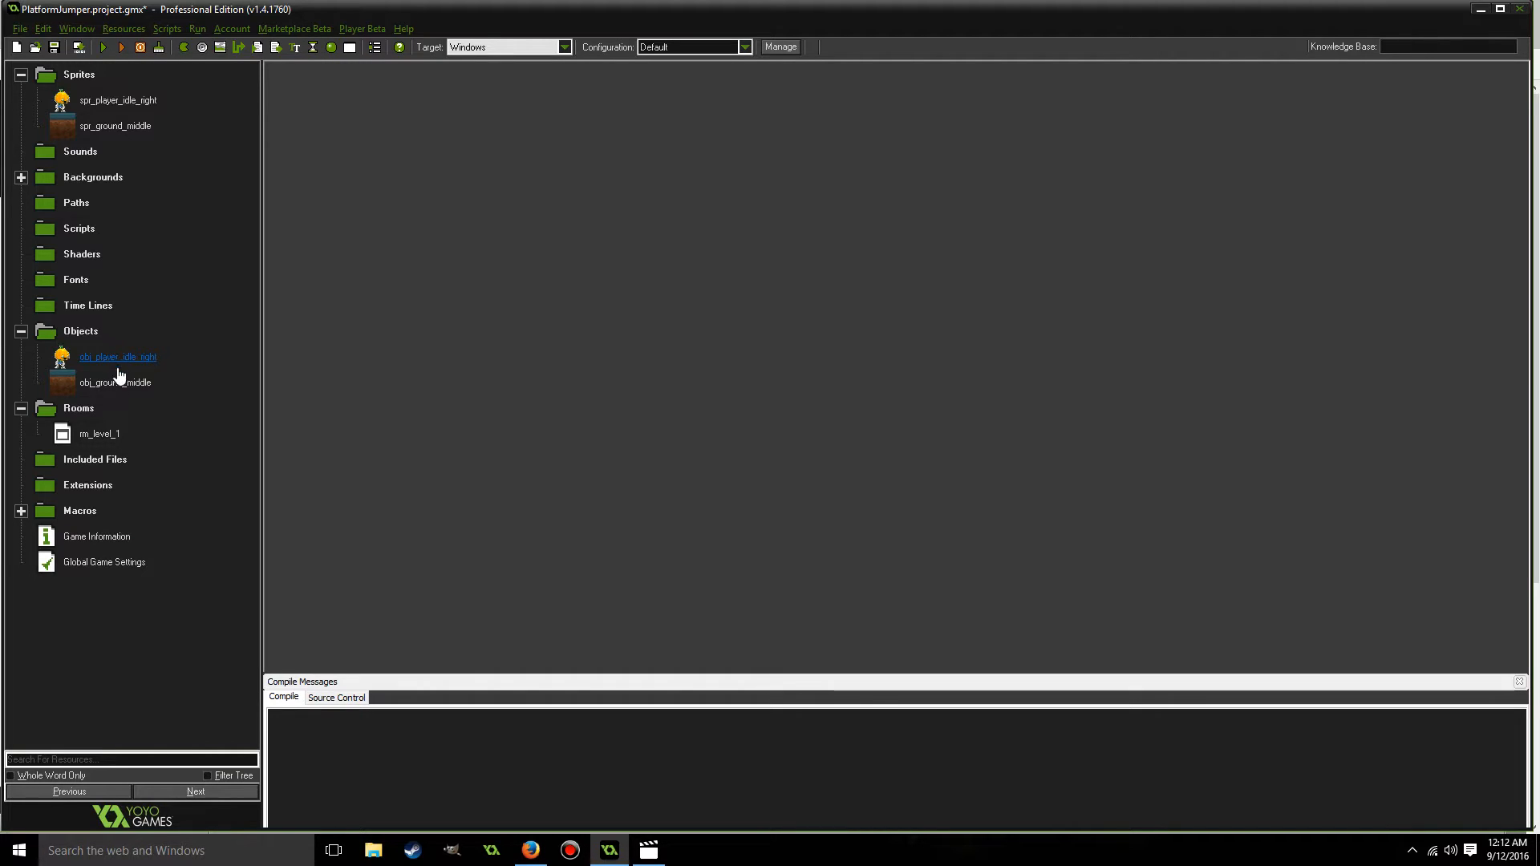
Open the room rm_level_1, then enlarge its properties window and move it clear of the resource tree.
{"action": "double_click", "coordinate": [64, 438]}
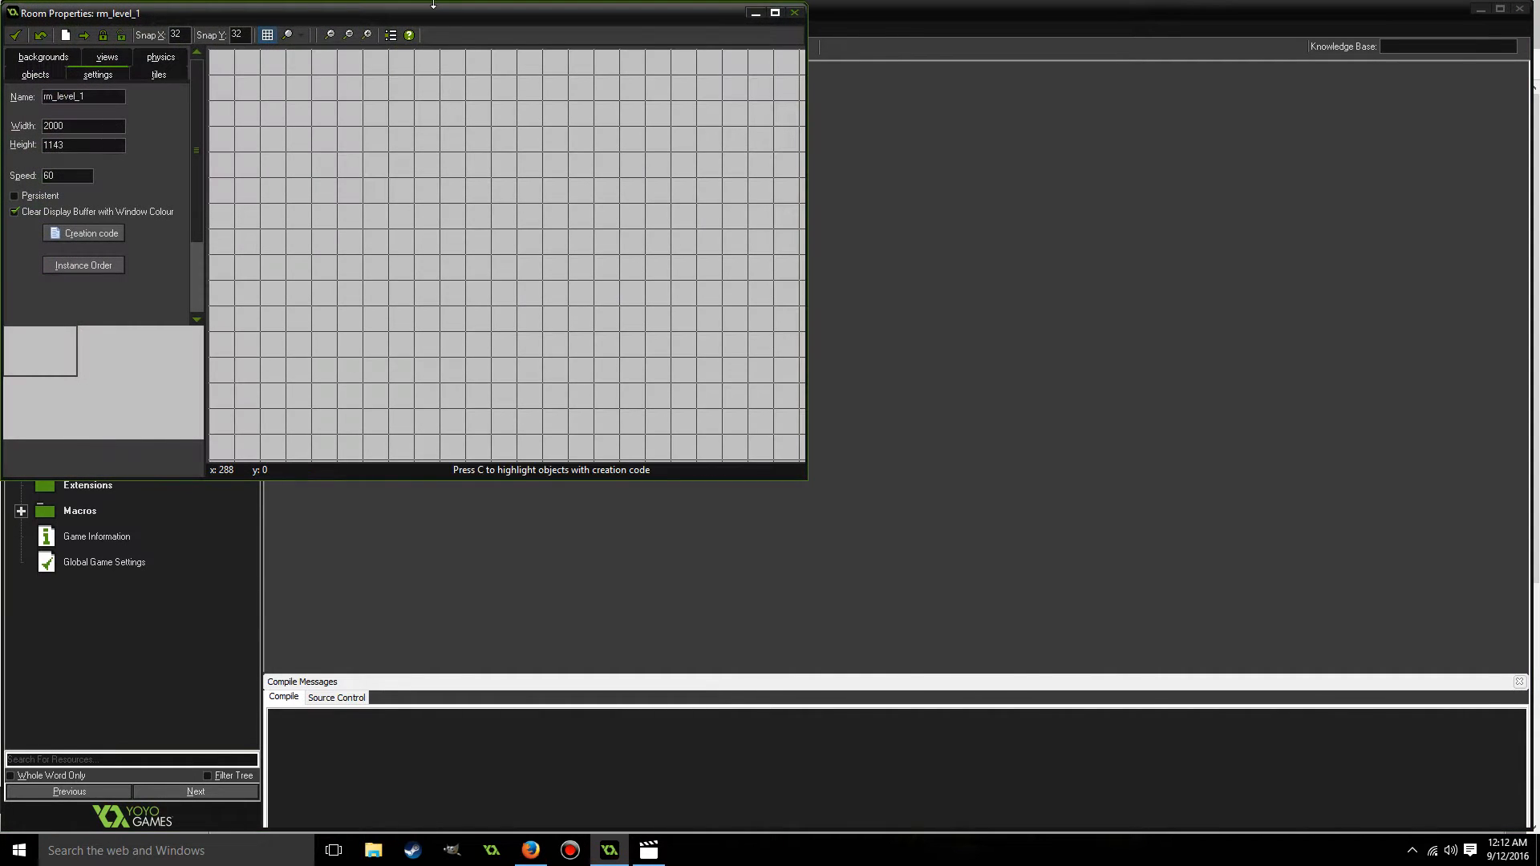
{"action": "left_click", "coordinate": [772, 12]}
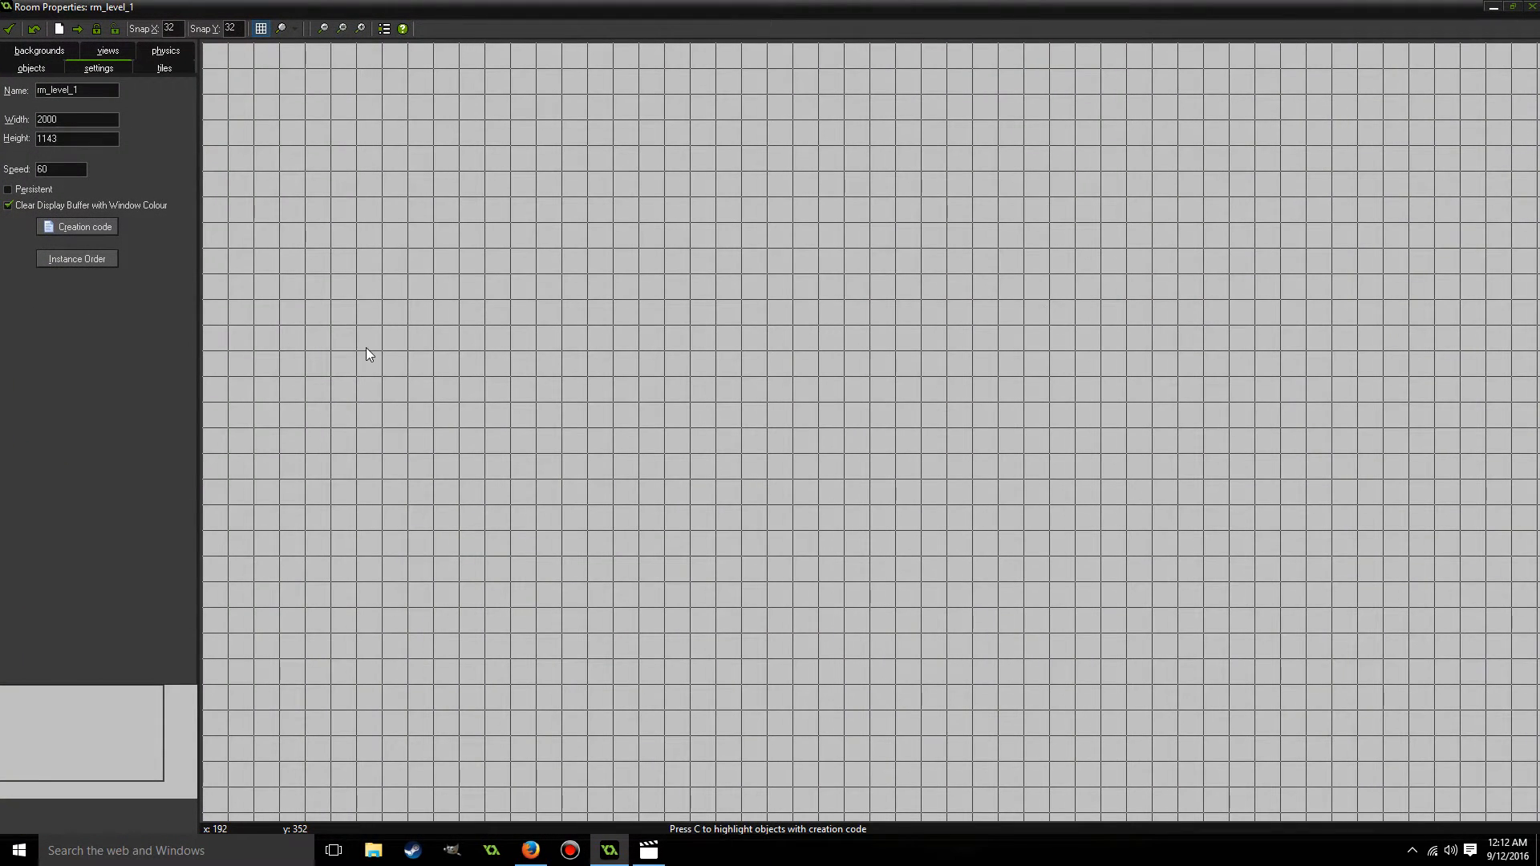
{"action": "left_click", "coordinate": [1513, 7]}
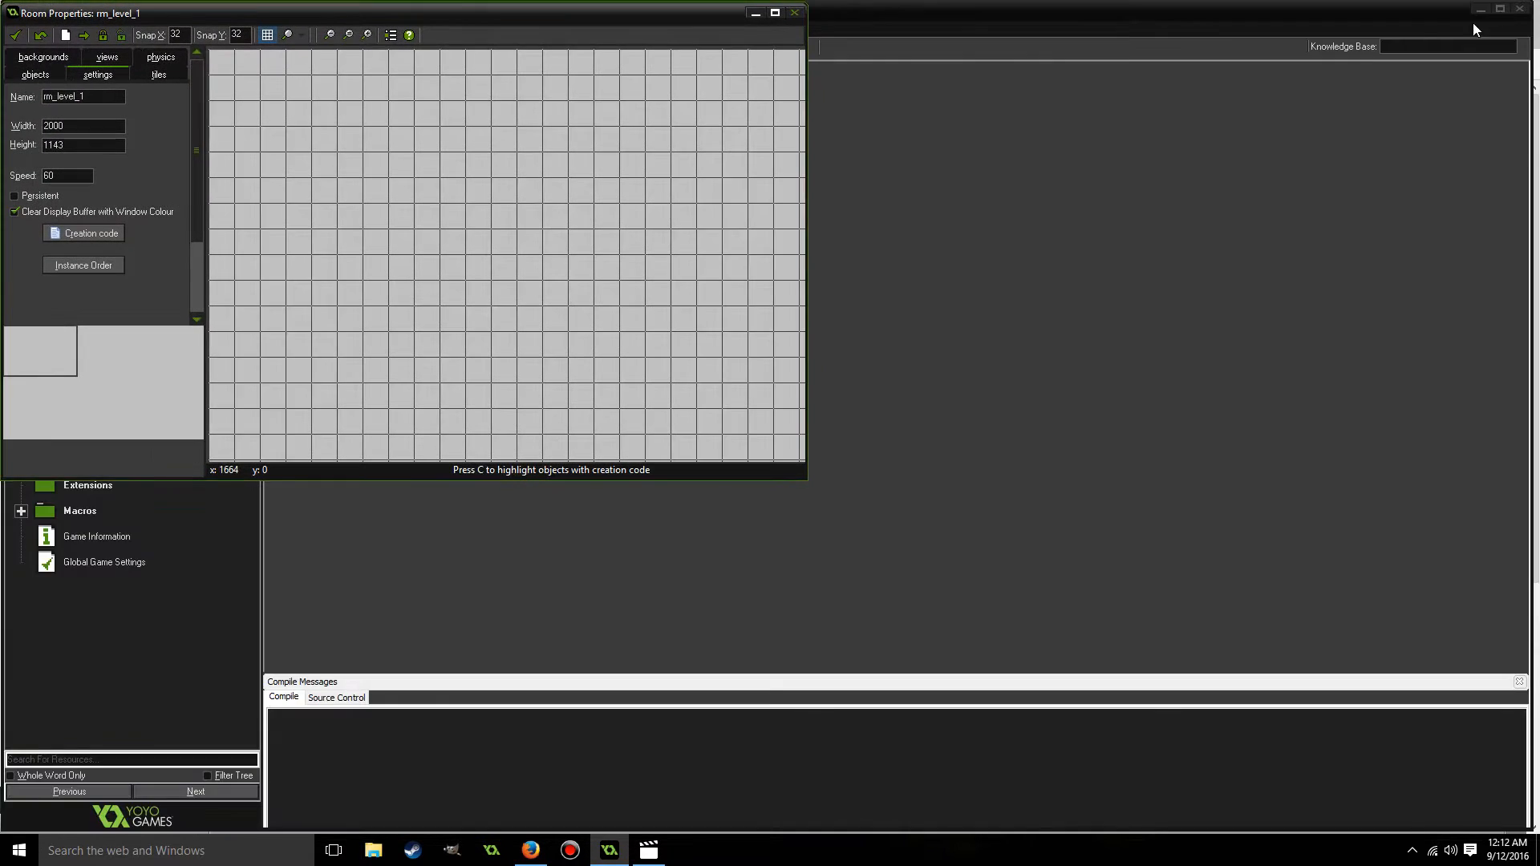
{"action": "left_click_drag", "start_coordinate": [806, 479], "coordinate": [1171, 619]}
{"action": "left_click_drag", "start_coordinate": [667, 19], "coordinate": [860, 32]}
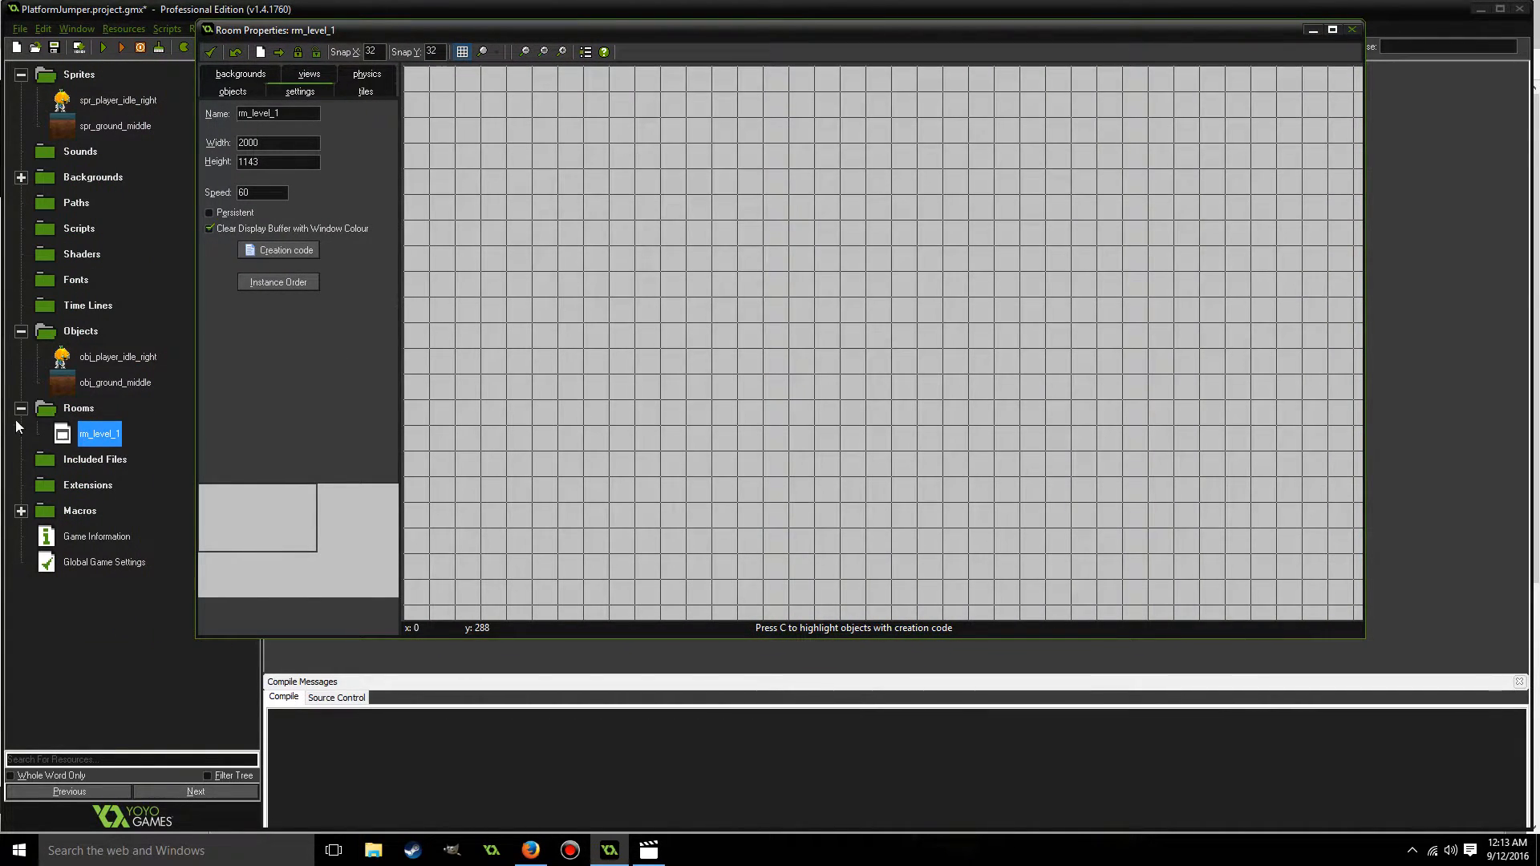
Make Background 0 of rm_level_1 visible when the room starts and assign bgr_main to it.
{"action": "left_click", "coordinate": [246, 76]}
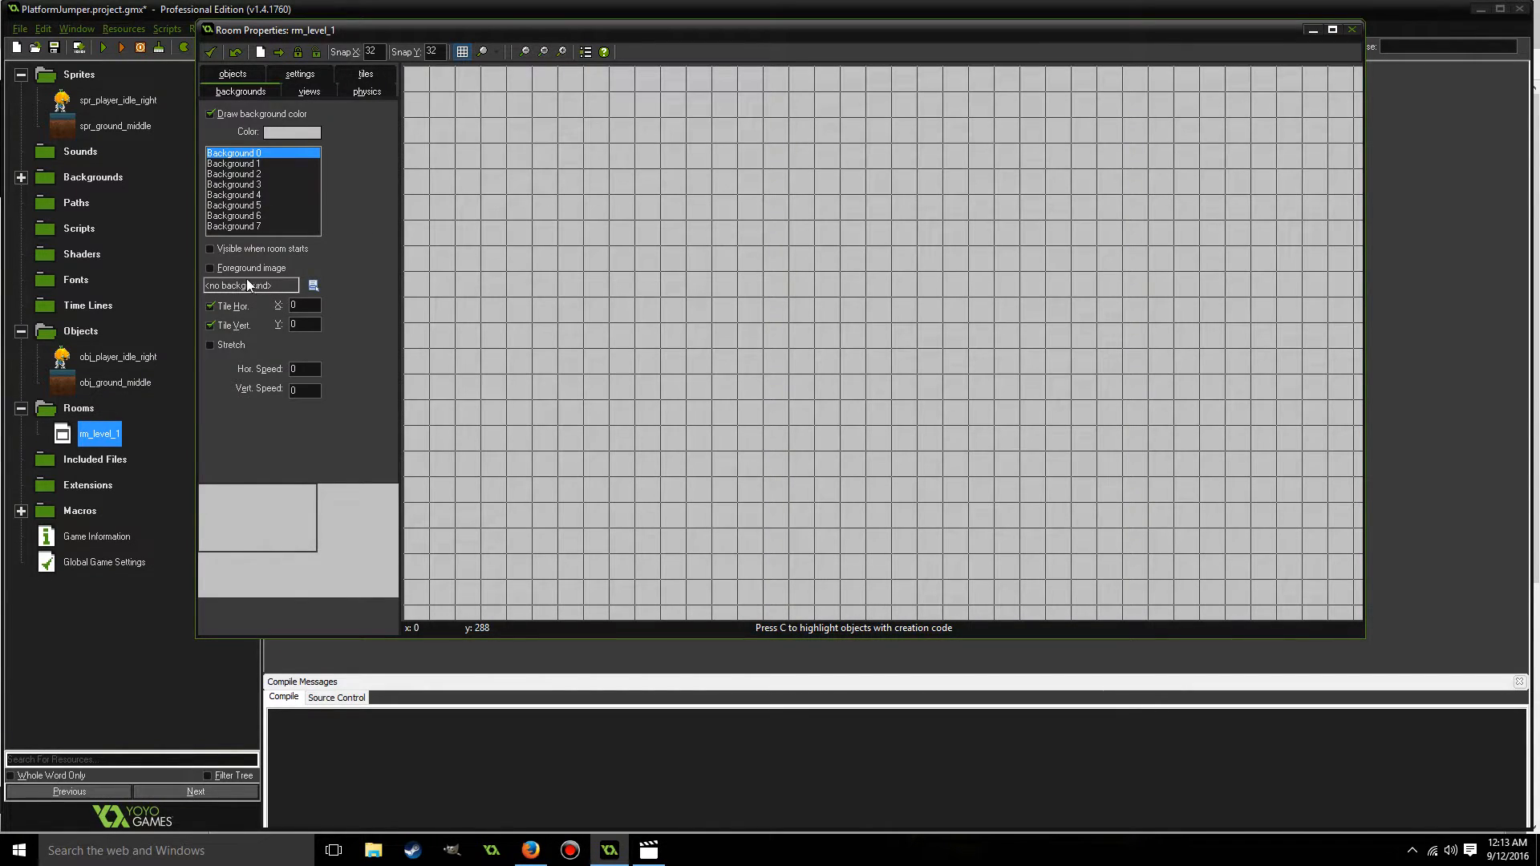
{"action": "left_click", "coordinate": [210, 249]}
{"action": "left_click", "coordinate": [312, 285]}
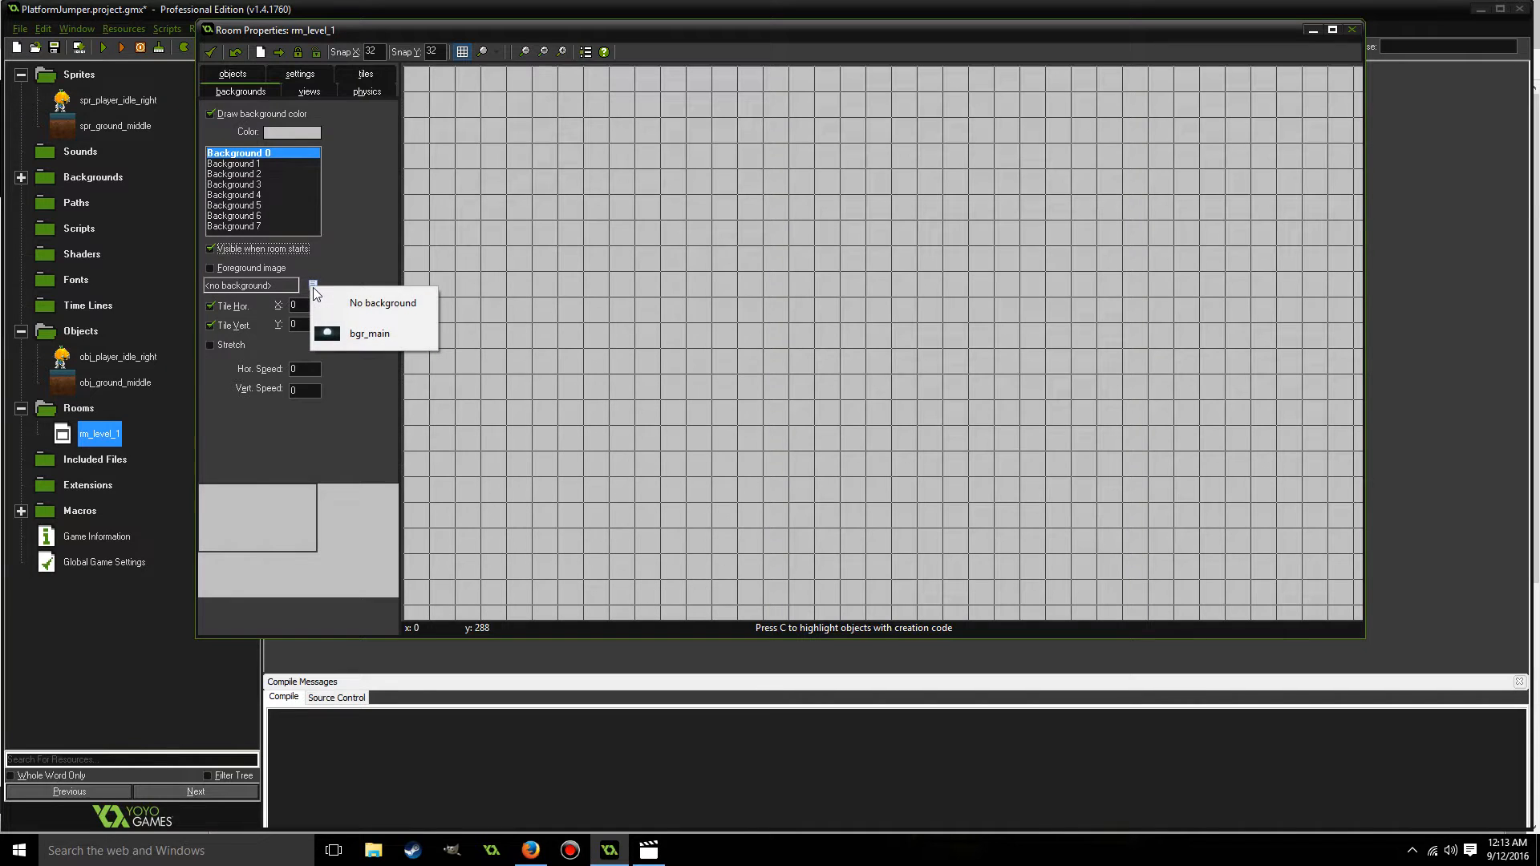
{"action": "left_click", "coordinate": [367, 335]}
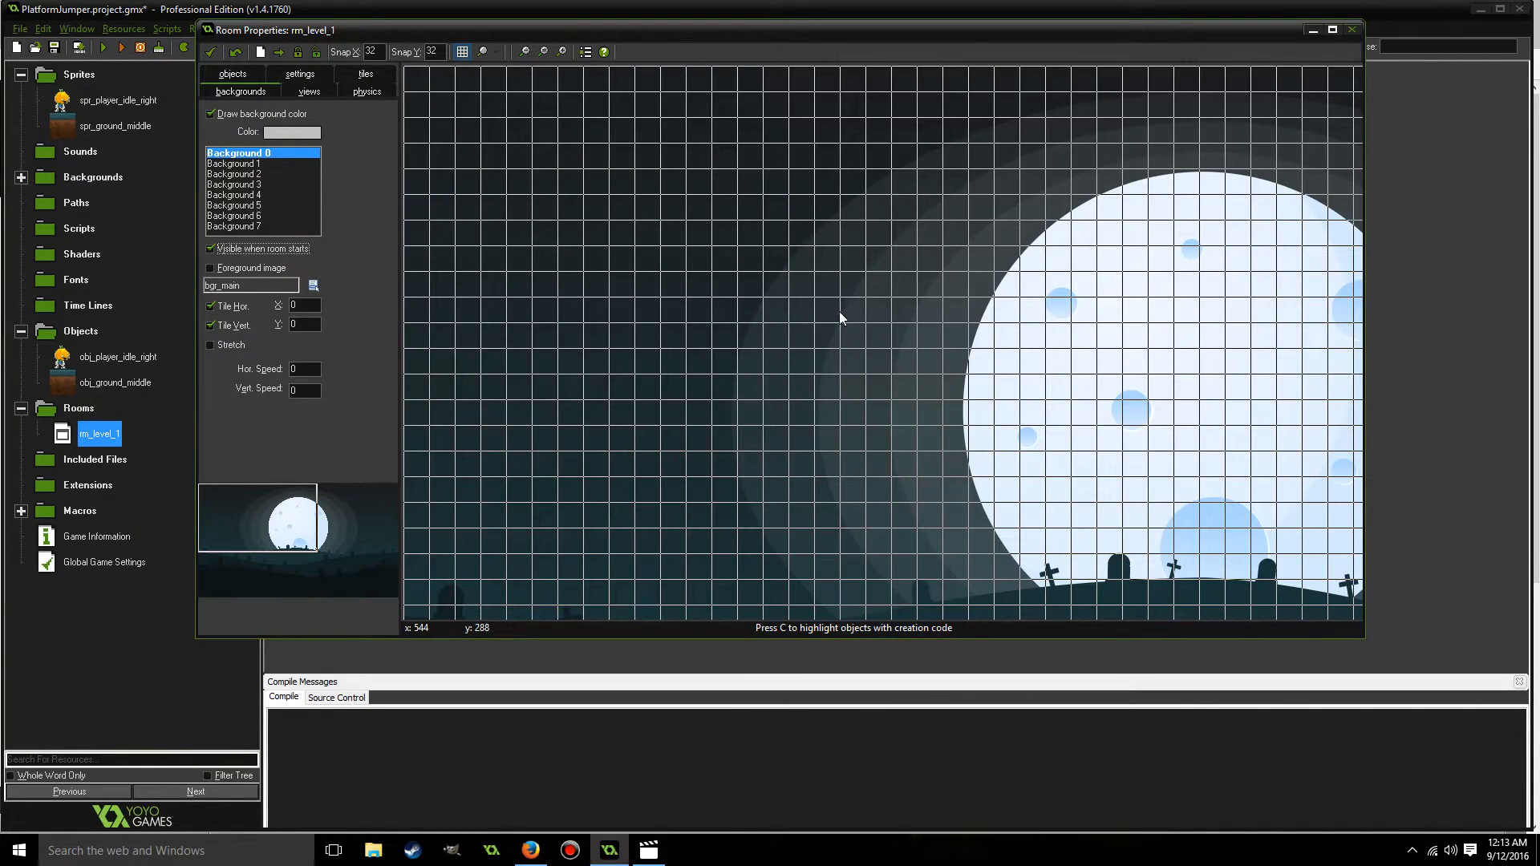
Add an obj_ground_middle instance and position it in the room's lower-left corner at X 64, Y 1088.
{"action": "left_click_drag", "start_coordinate": [295, 516], "coordinate": [252, 572]}
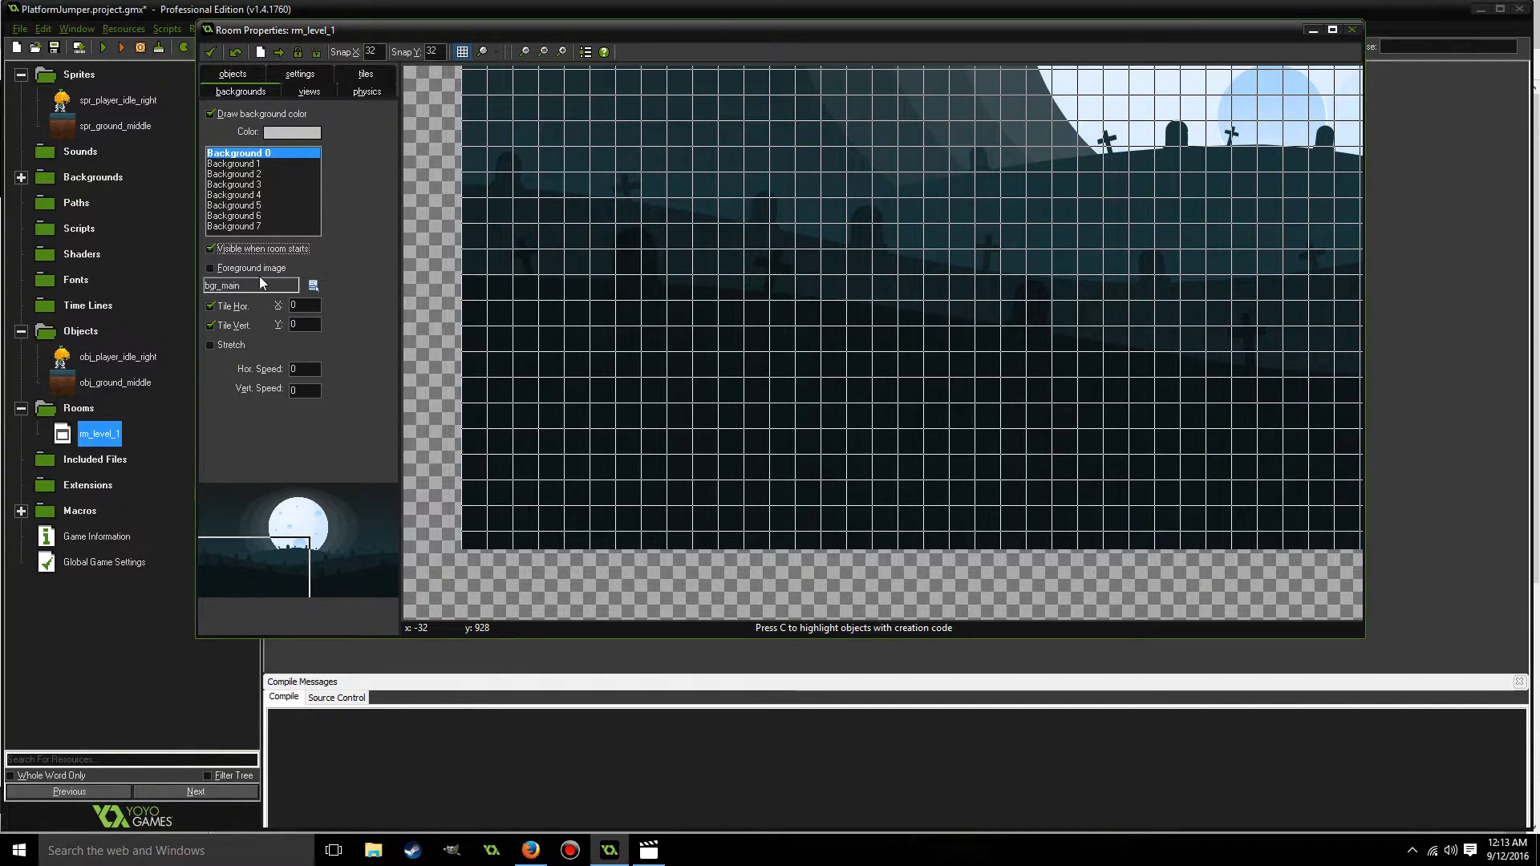
{"action": "left_click", "coordinate": [236, 77]}
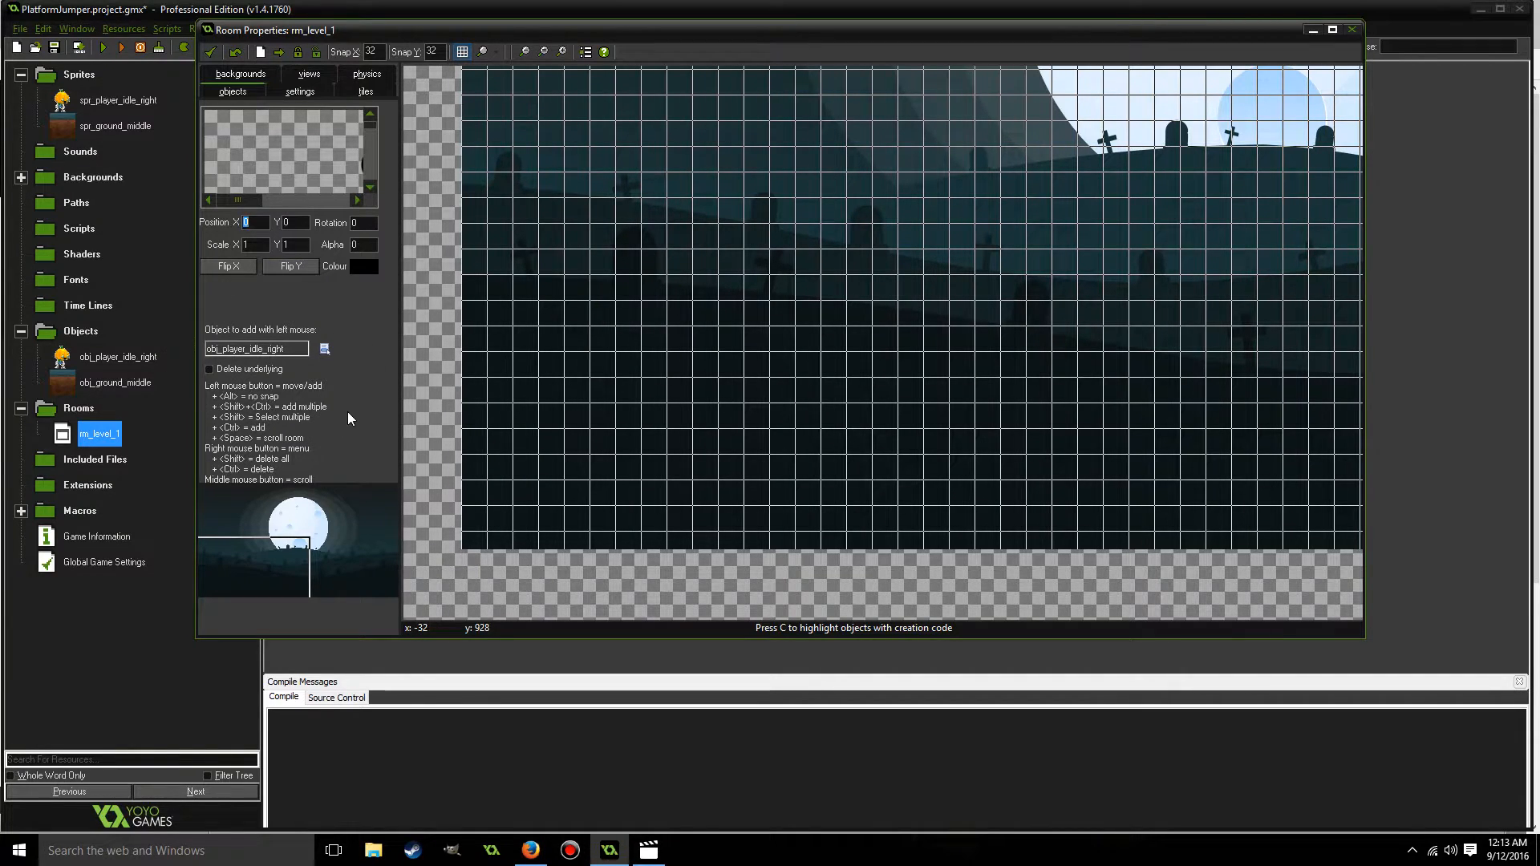
{"action": "left_click", "coordinate": [325, 350]}
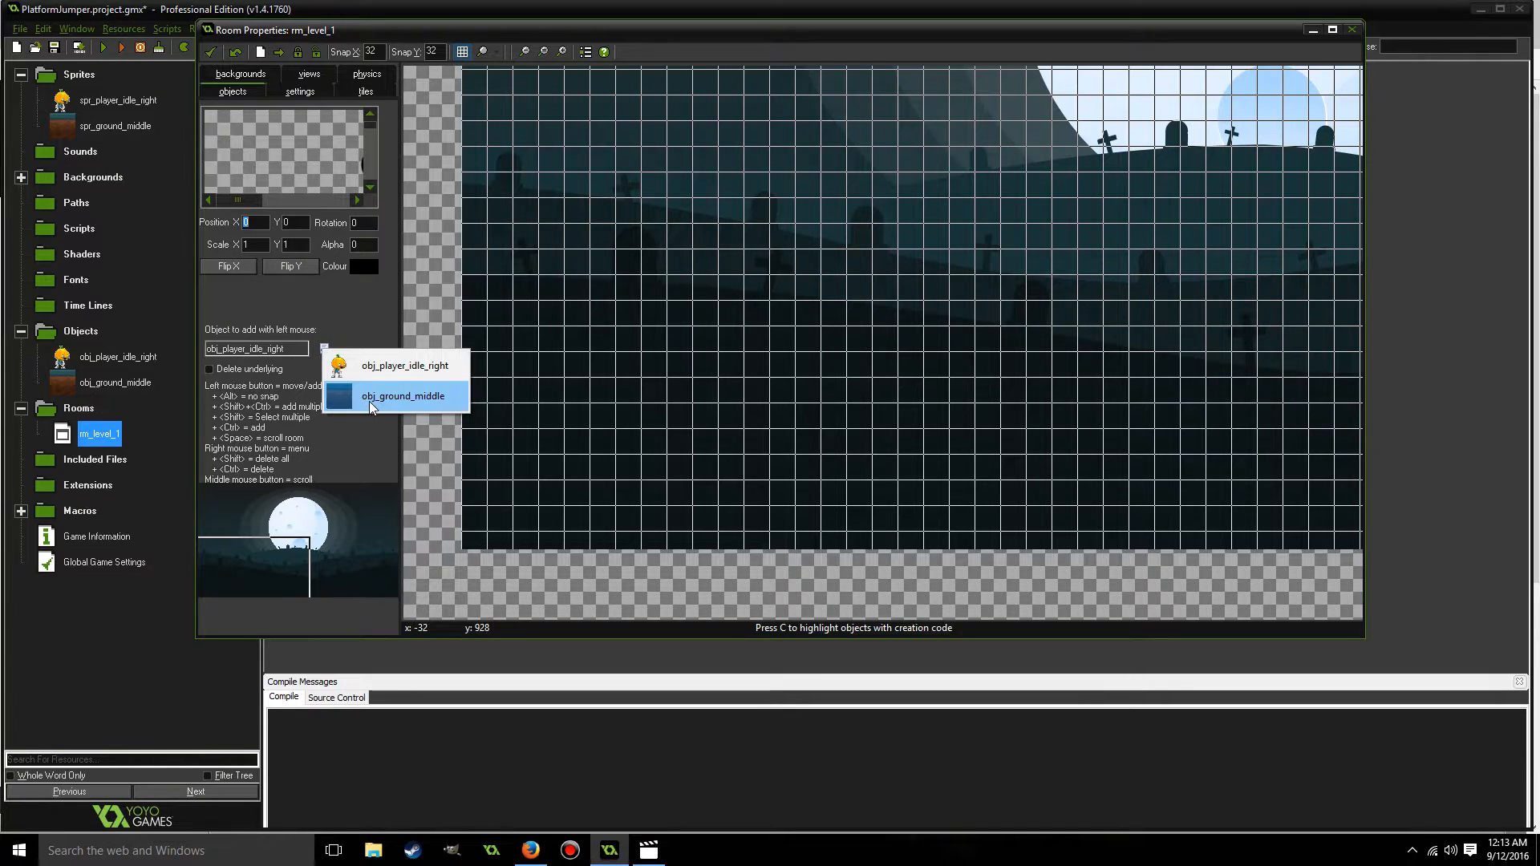
{"action": "left_click", "coordinate": [369, 401]}
{"action": "left_click", "coordinate": [510, 481]}
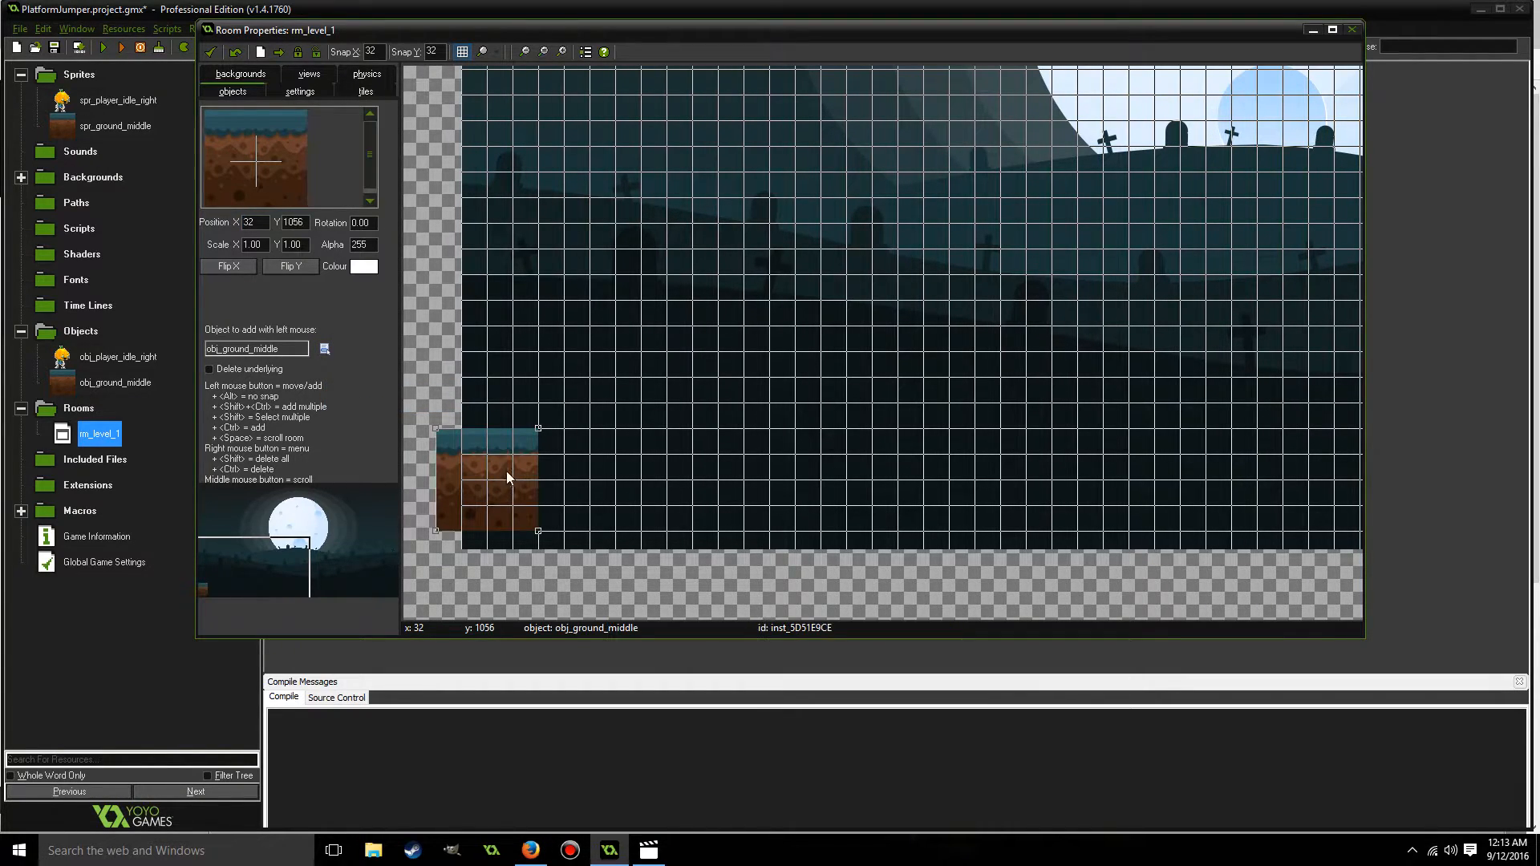
{"action": "left_click_drag", "start_coordinate": [492, 441], "coordinate": [537, 461]}
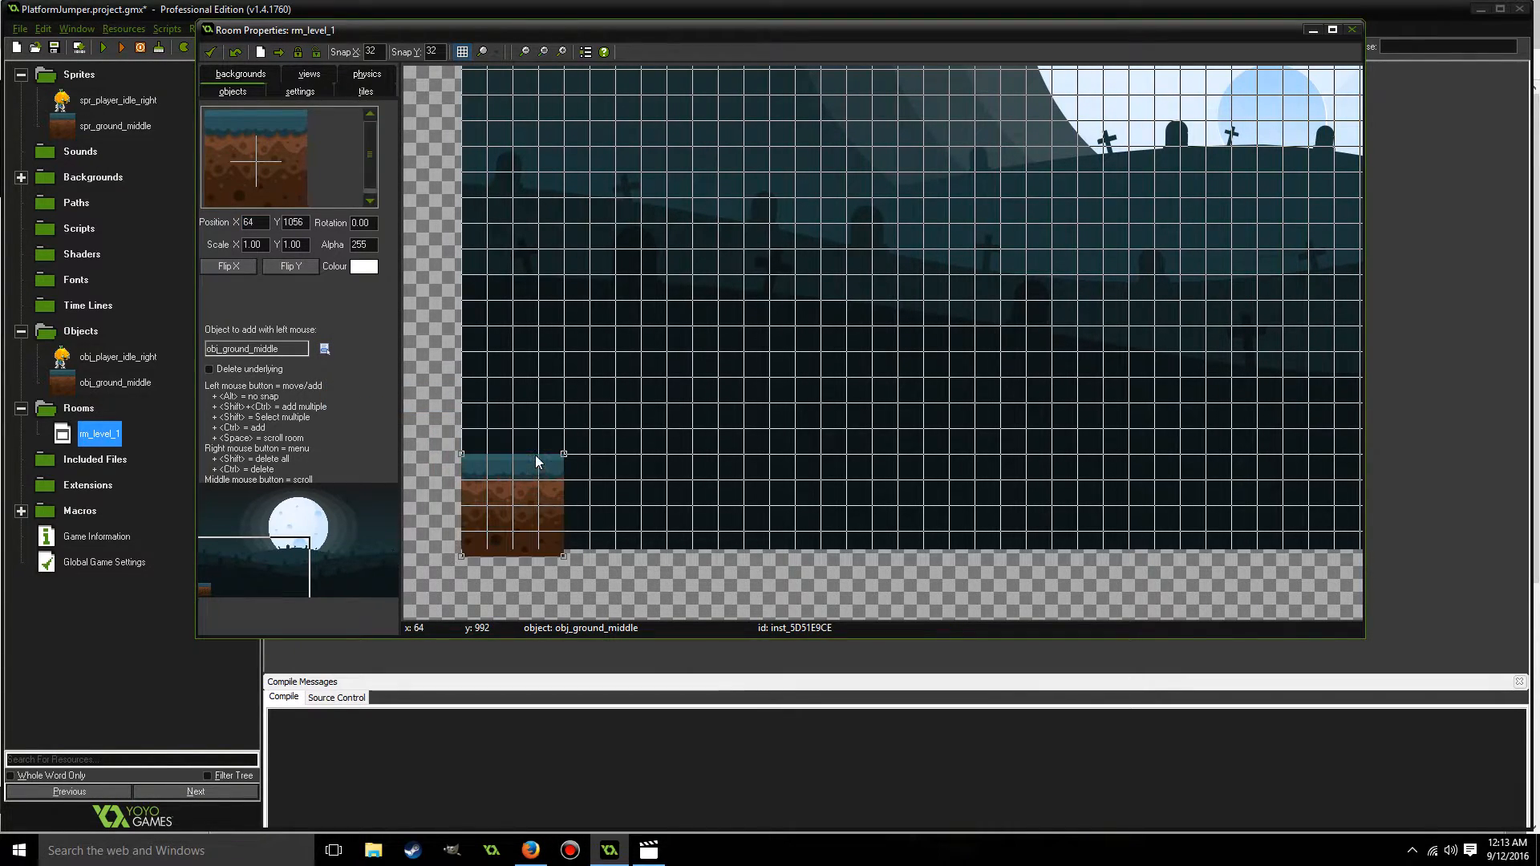
Extend the ground with three more obj_ground_middle tiles side by side up to X 448, Y 1088, and accept the room.
{"action": "left_click", "coordinate": [604, 482]}
{"action": "left_click_drag", "start_coordinate": [604, 419], "coordinate": [634, 474]}
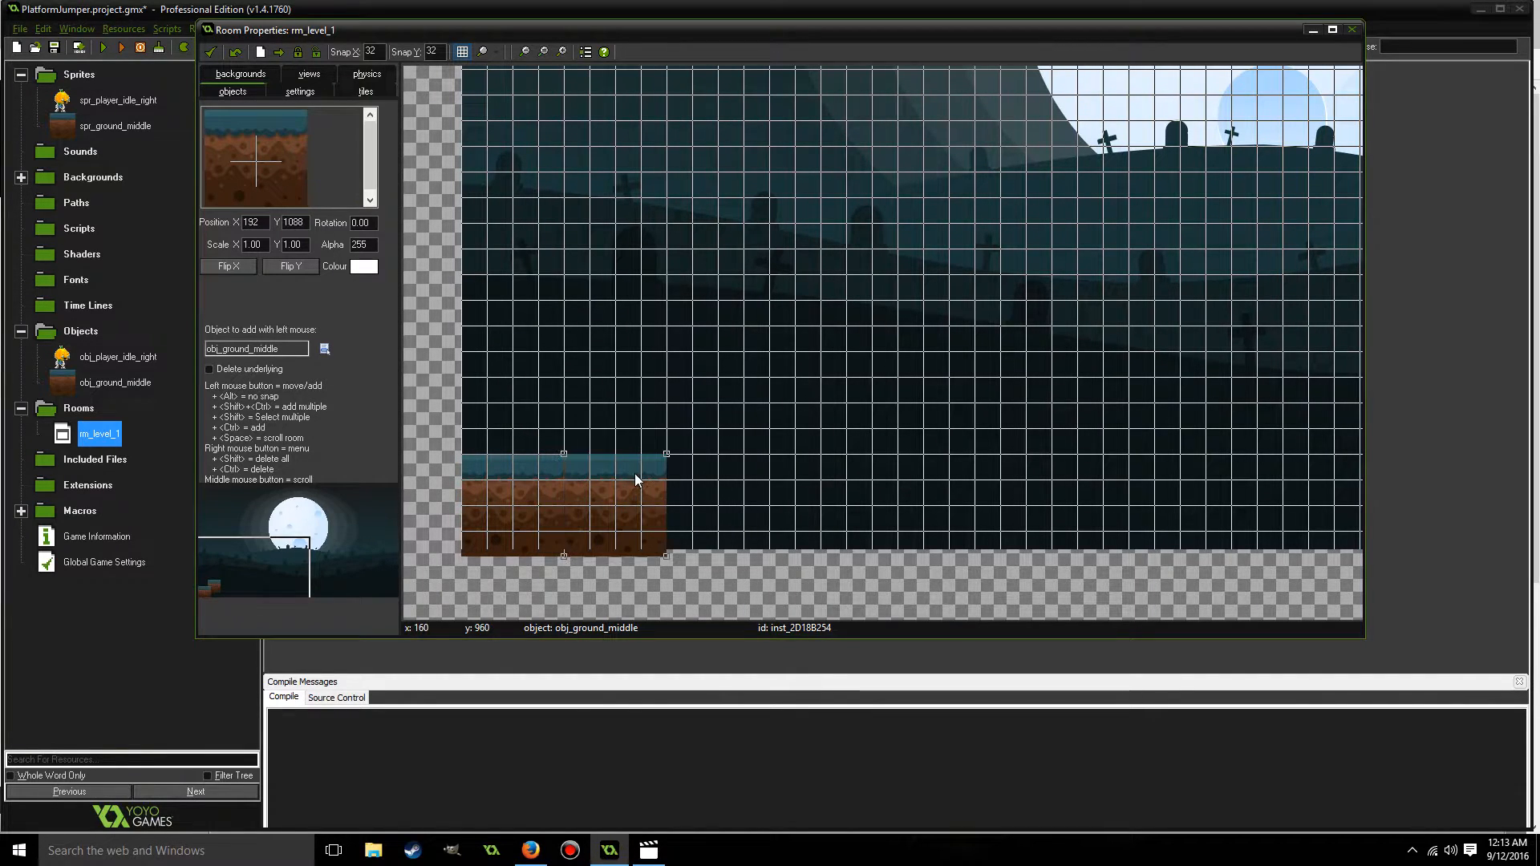
{"action": "left_click", "coordinate": [755, 472]}
{"action": "left_click_drag", "start_coordinate": [722, 417], "coordinate": [714, 478]}
{"action": "left_click", "coordinate": [792, 417]}
{"action": "left_click_drag", "start_coordinate": [773, 371], "coordinate": [839, 478]}
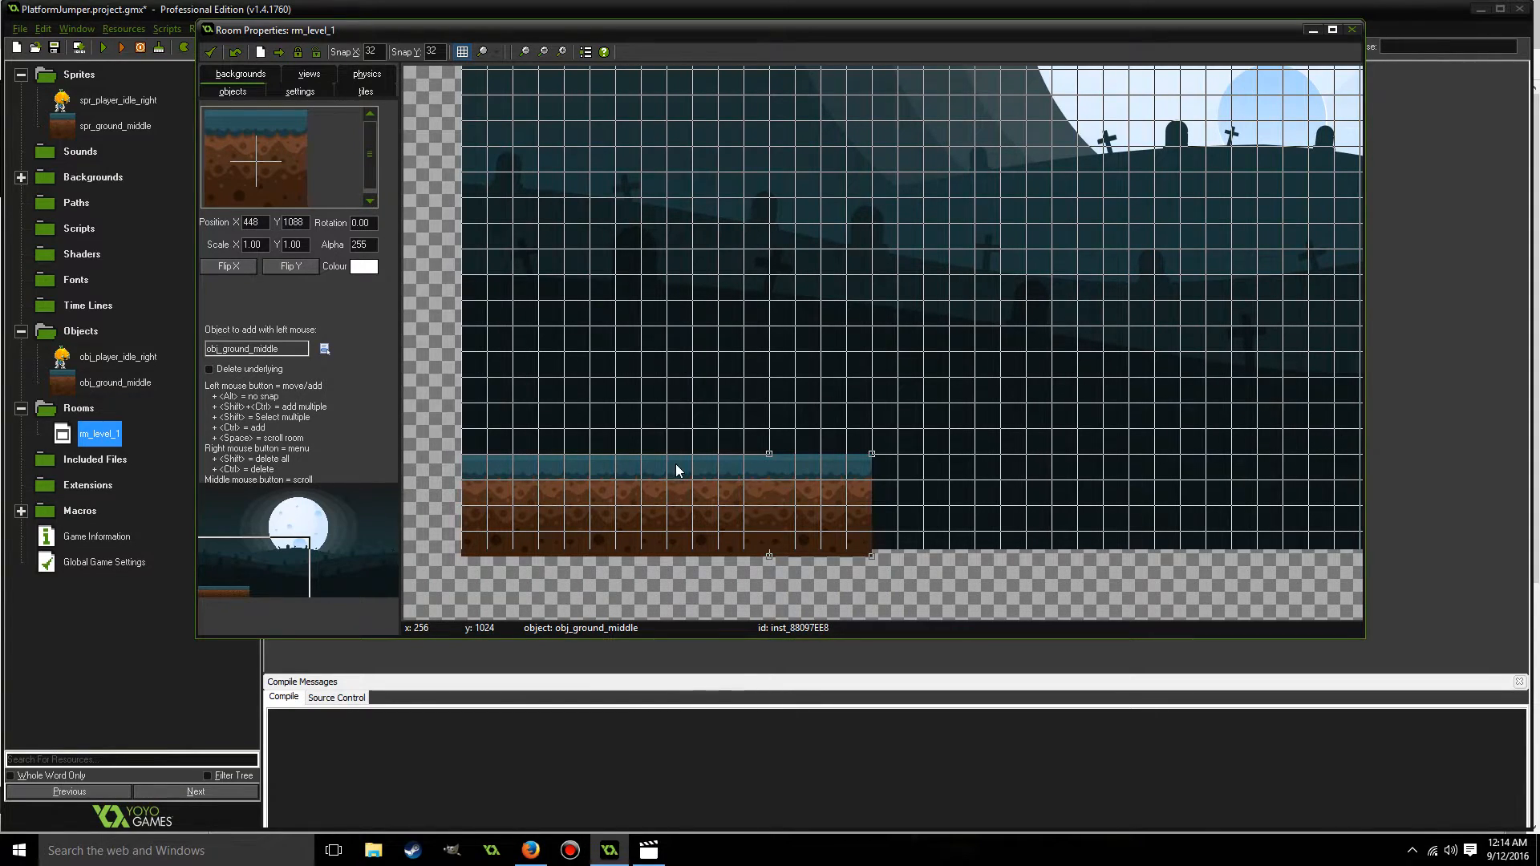
{"action": "left_click", "coordinate": [212, 50]}
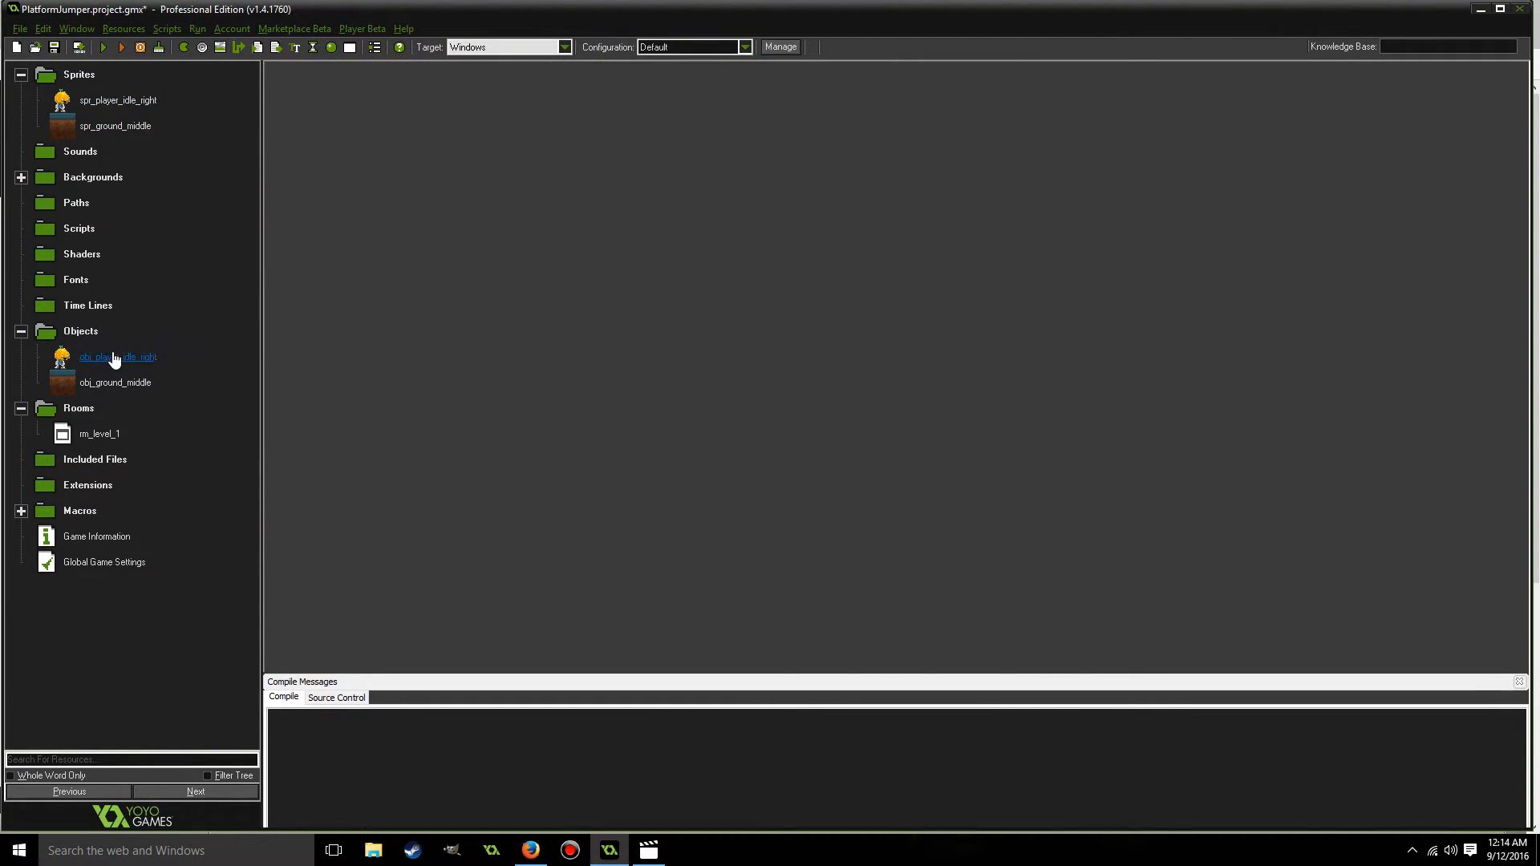
Reopen rm_level_1, place obj_player_idle_right above the ground at X 256, Y 736, and accept the room.
{"action": "left_click", "coordinate": [96, 434]}
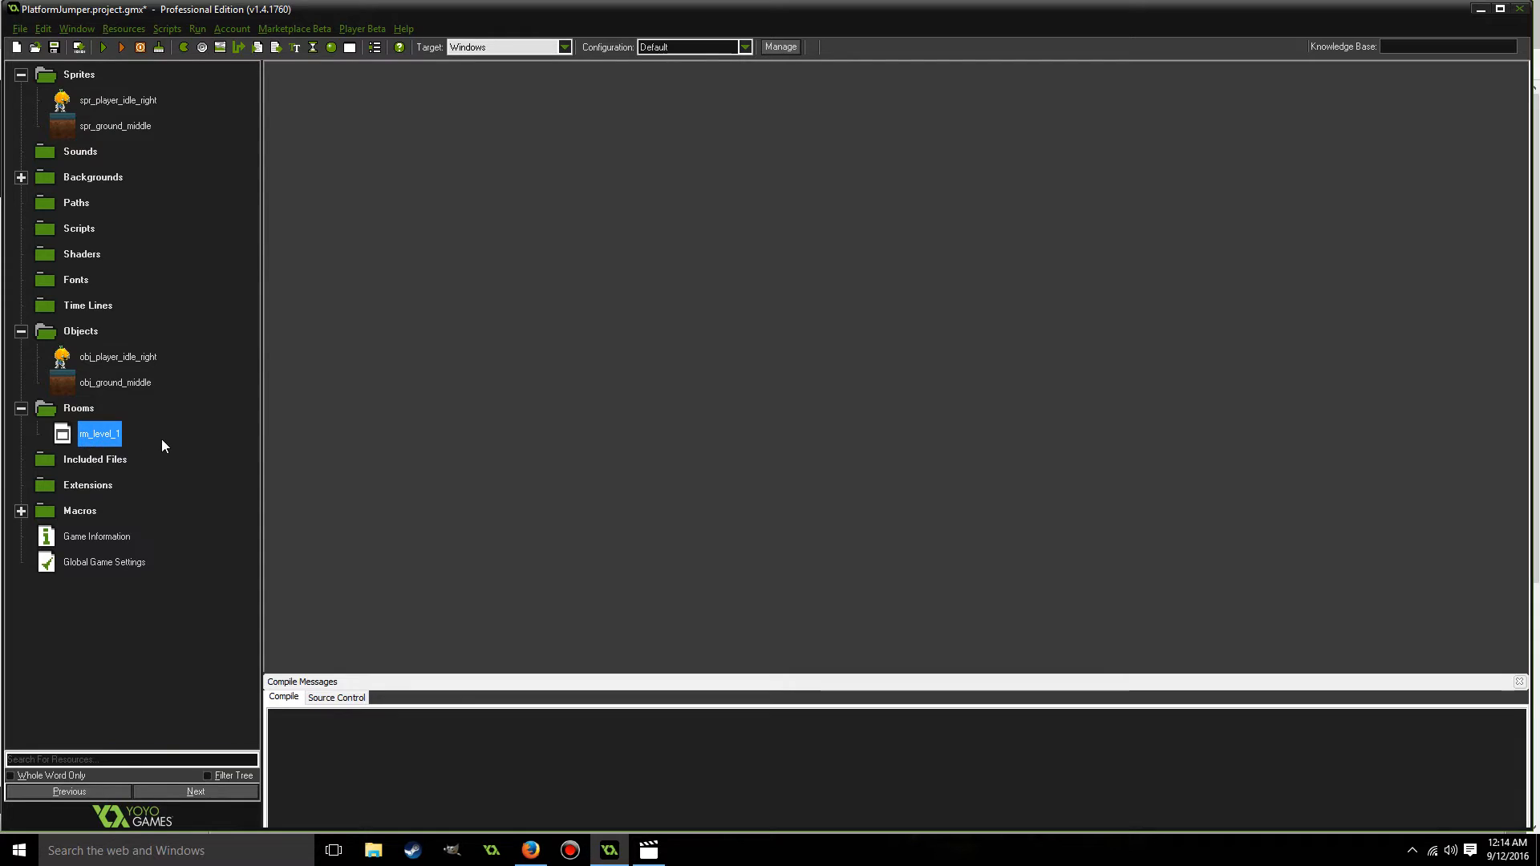
{"action": "double_click", "coordinate": [63, 437]}
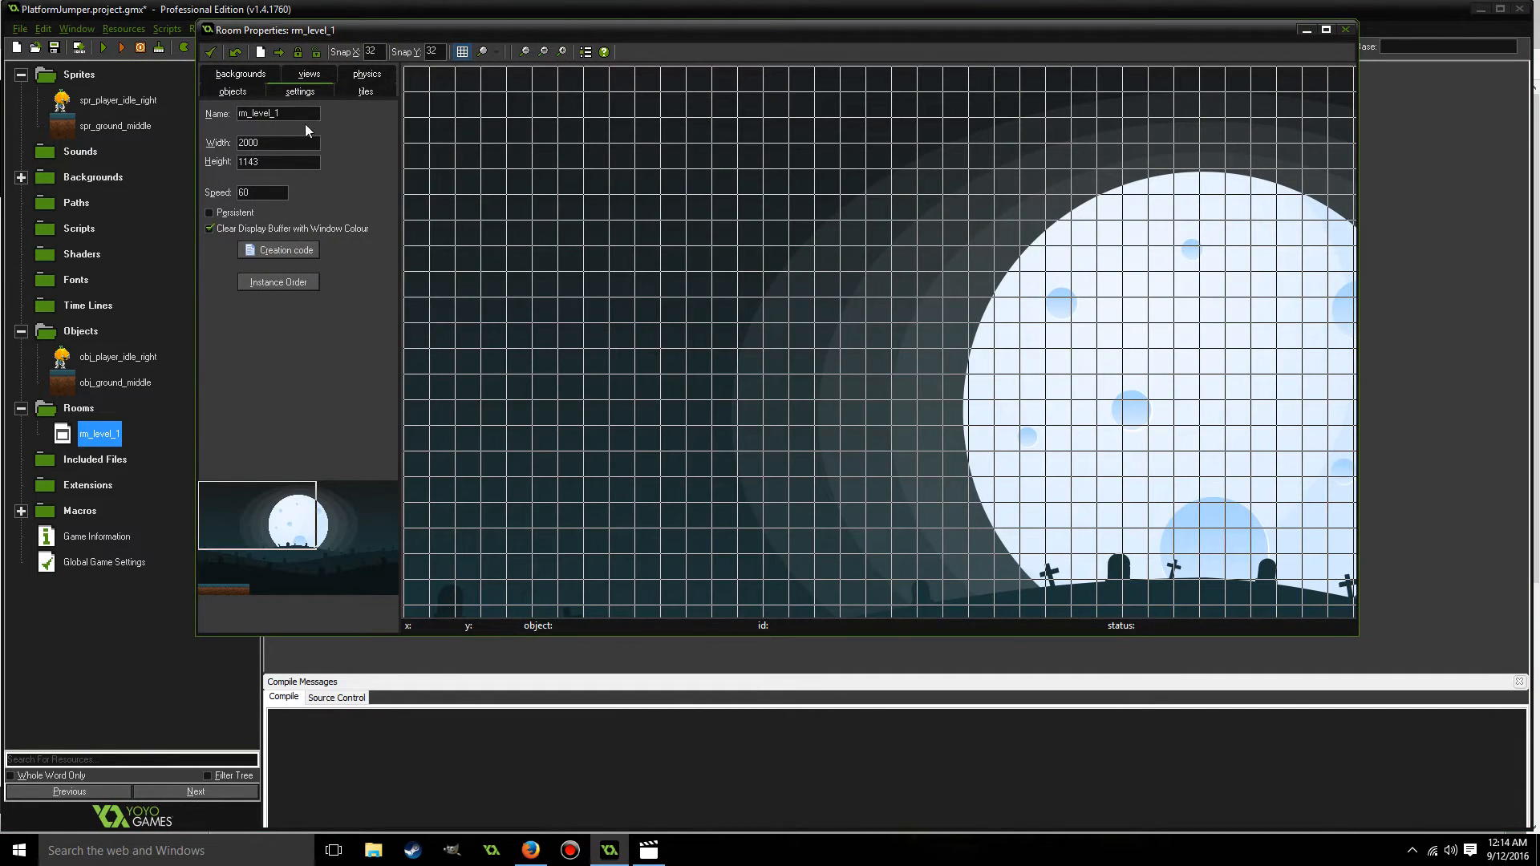
{"action": "left_click_drag", "start_coordinate": [241, 507], "coordinate": [228, 570]}
{"action": "left_click", "coordinate": [231, 91]}
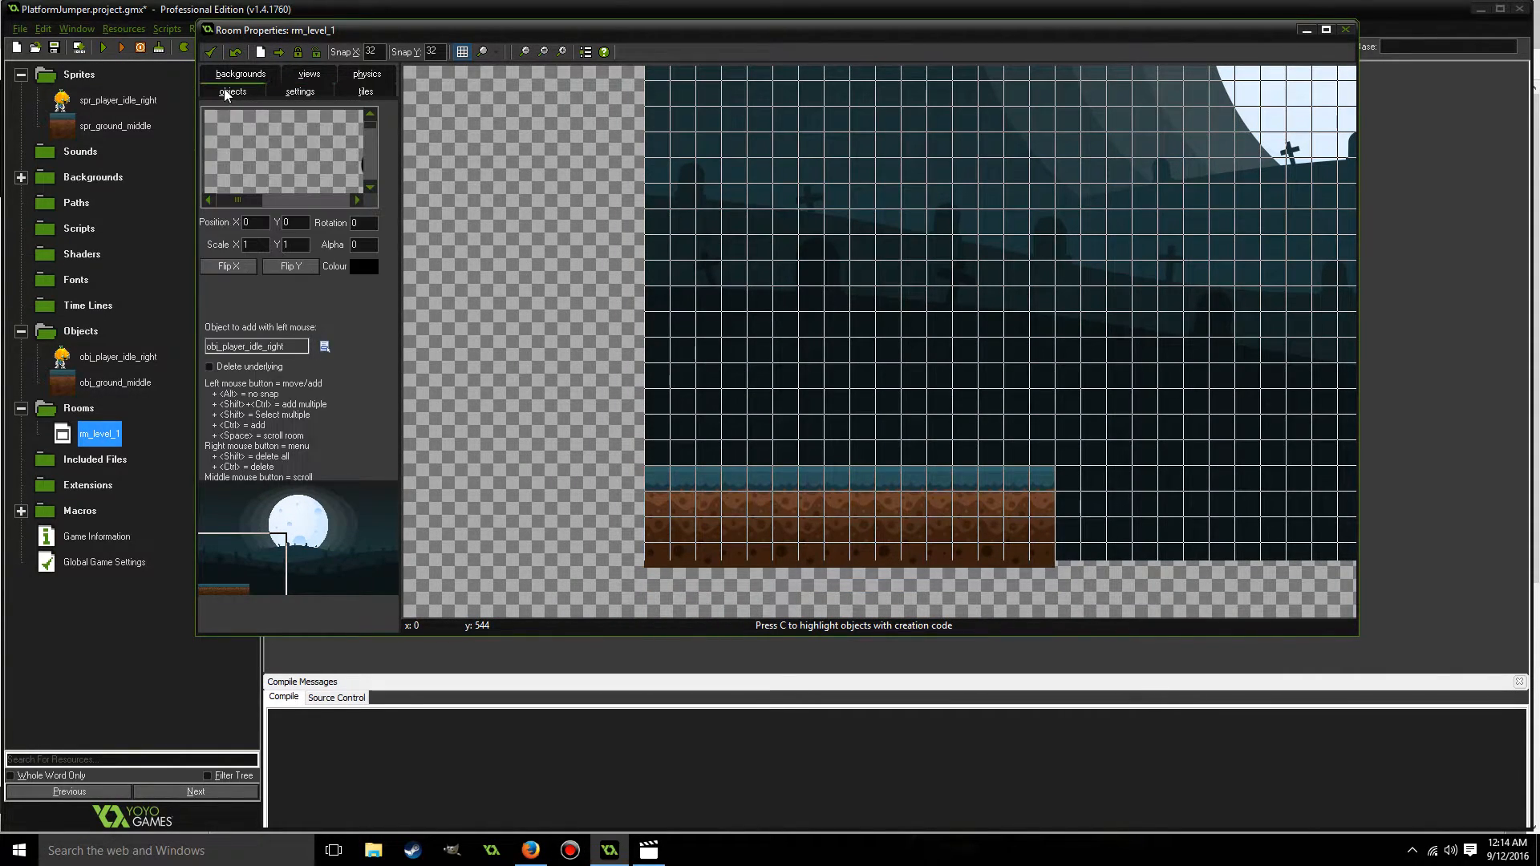
{"action": "left_click", "coordinate": [324, 346]}
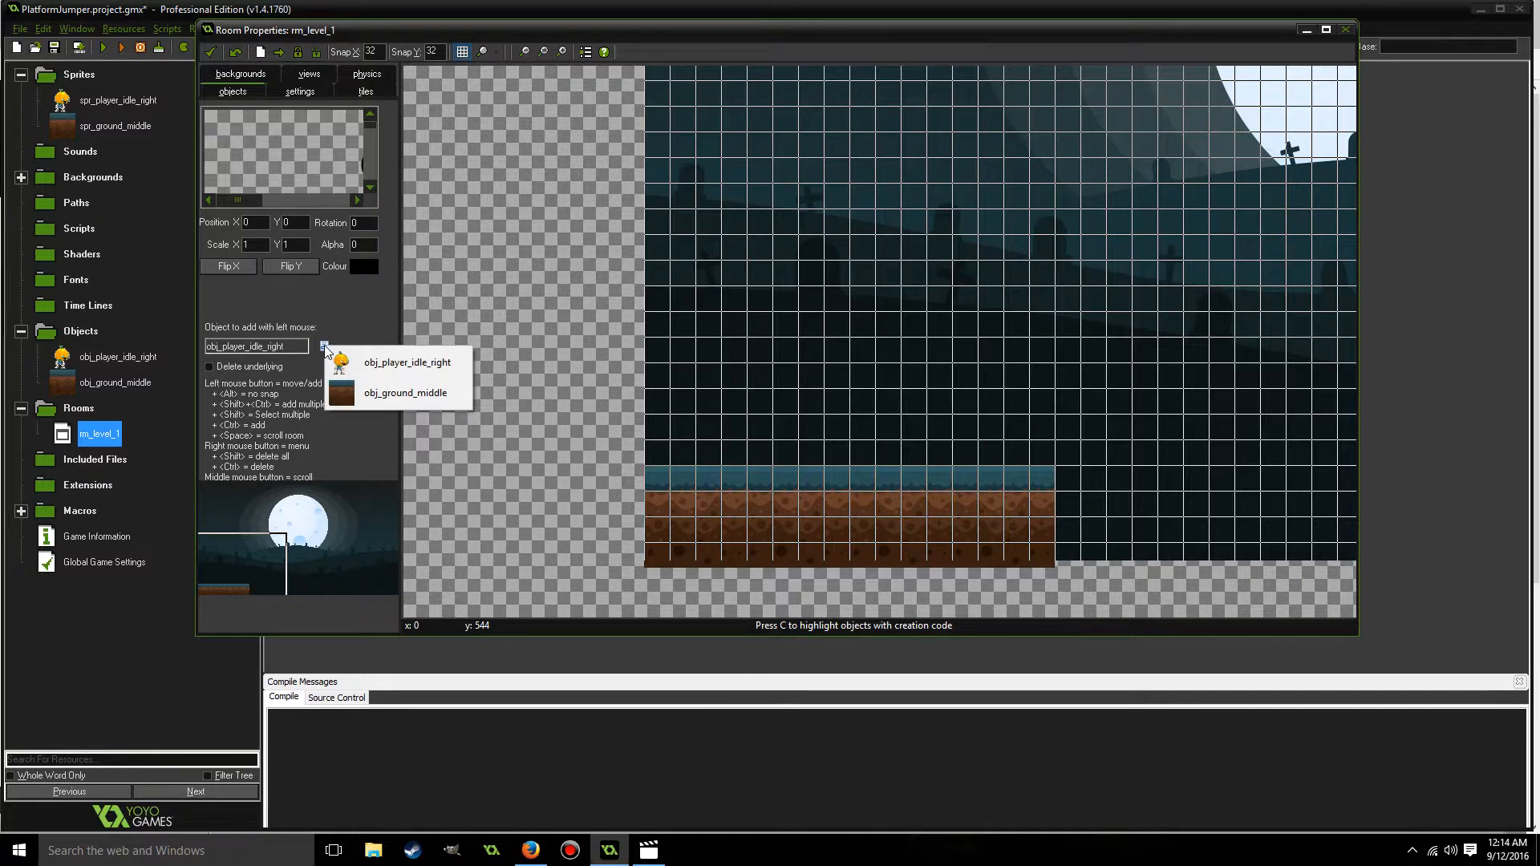
{"action": "left_click", "coordinate": [392, 363]}
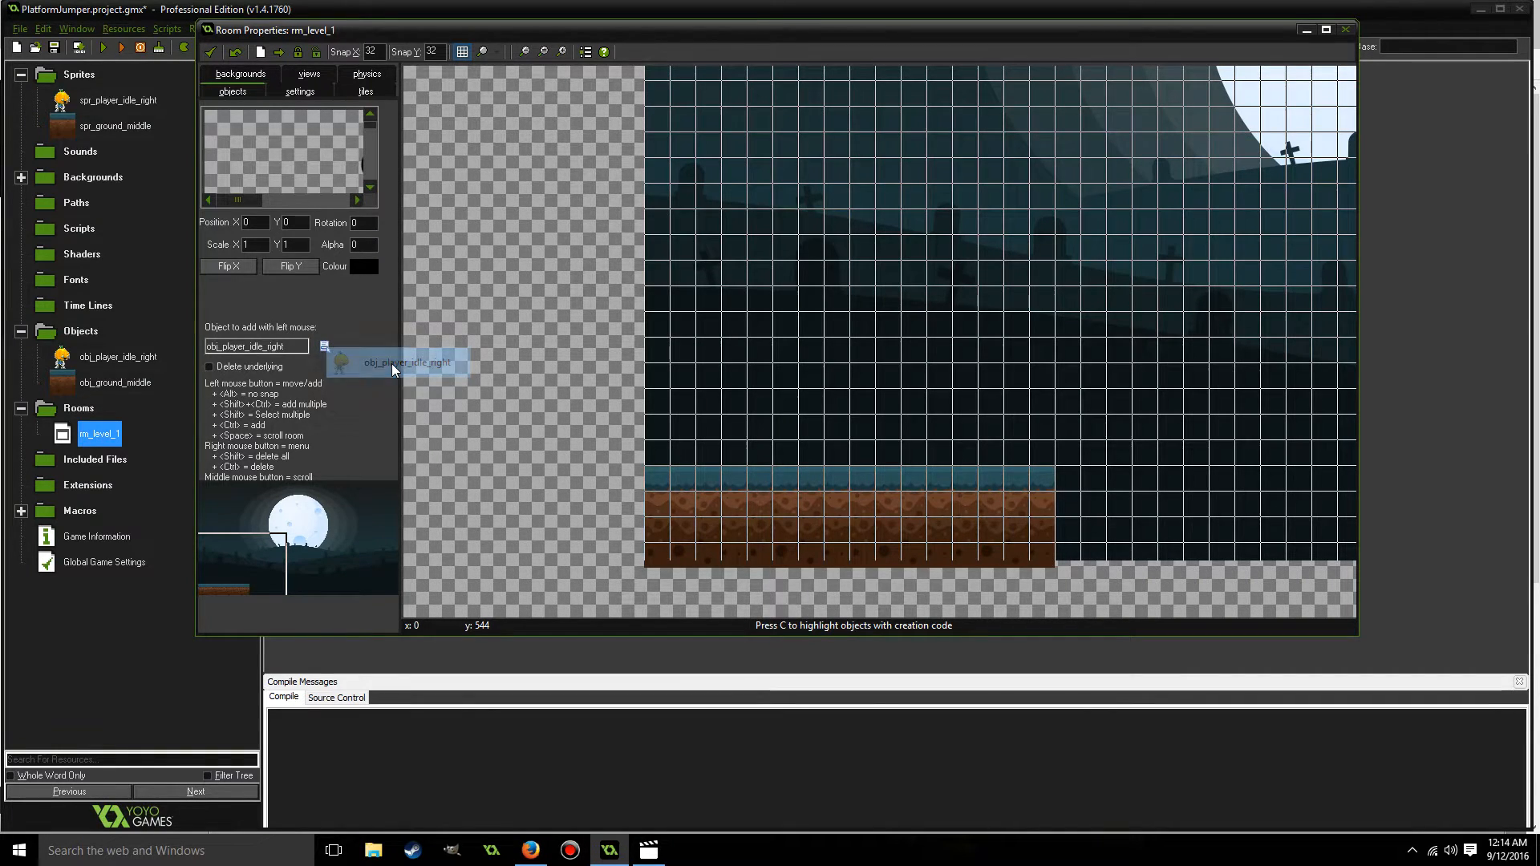
{"action": "left_click", "coordinate": [762, 295]}
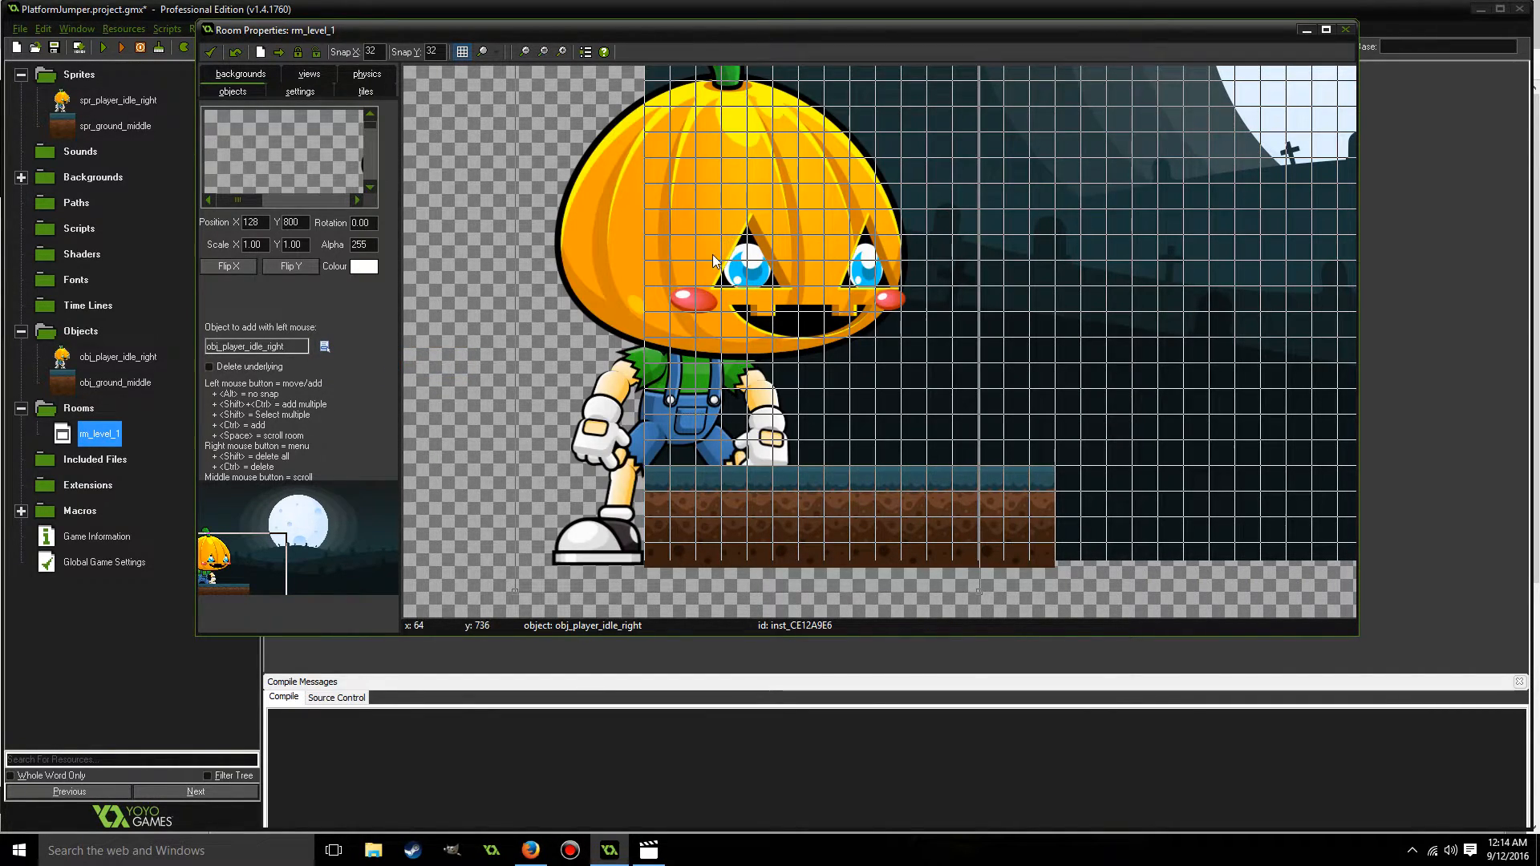
{"action": "left_click_drag", "start_coordinate": [714, 279], "coordinate": [848, 231]}
{"action": "left_click_drag", "start_coordinate": [293, 552], "coordinate": [255, 550]}
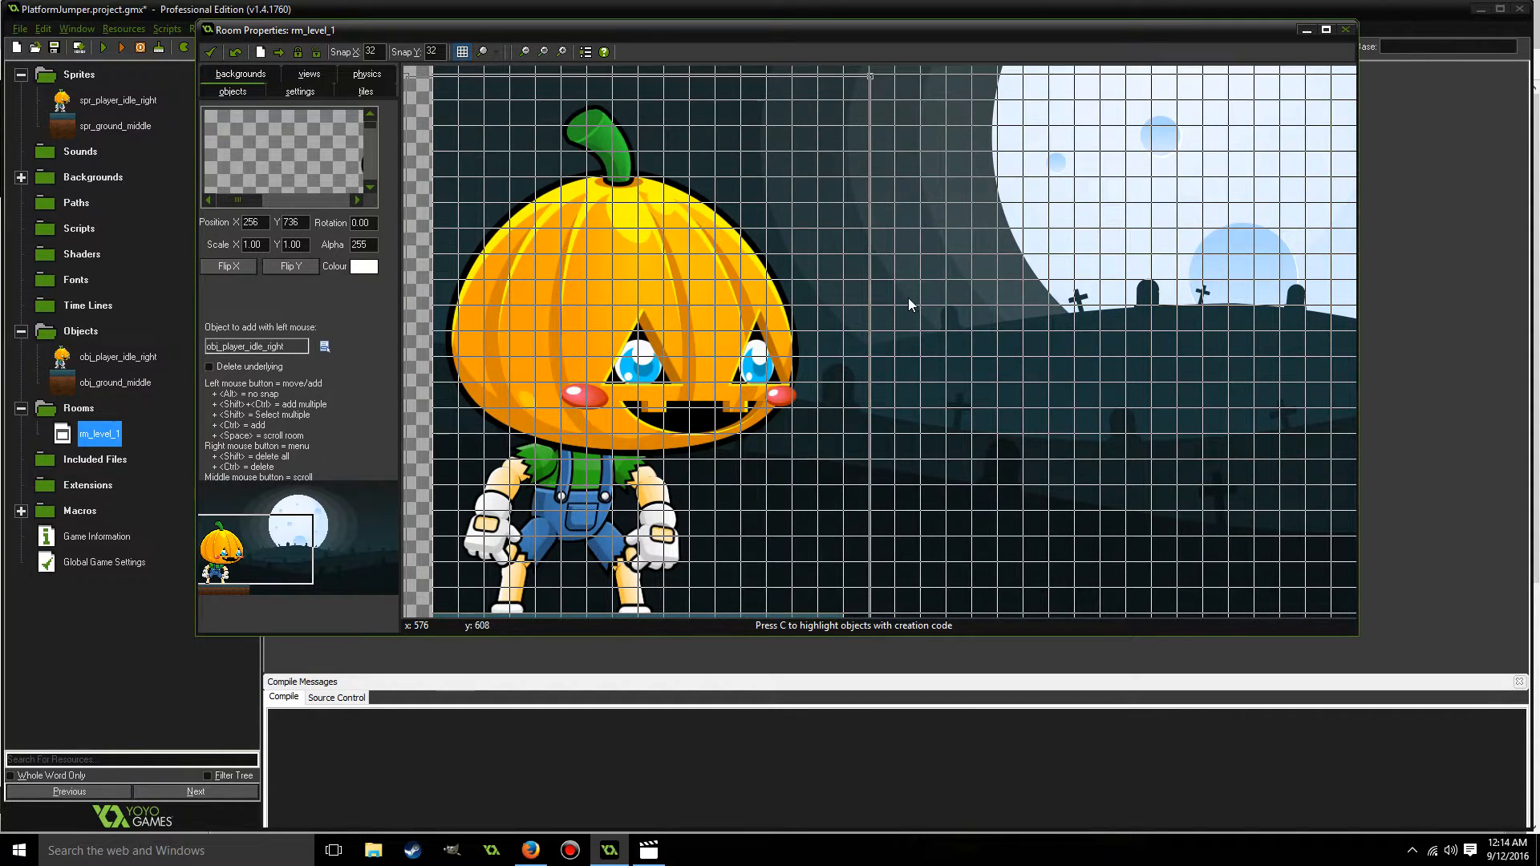
{"action": "left_click", "coordinate": [211, 51]}
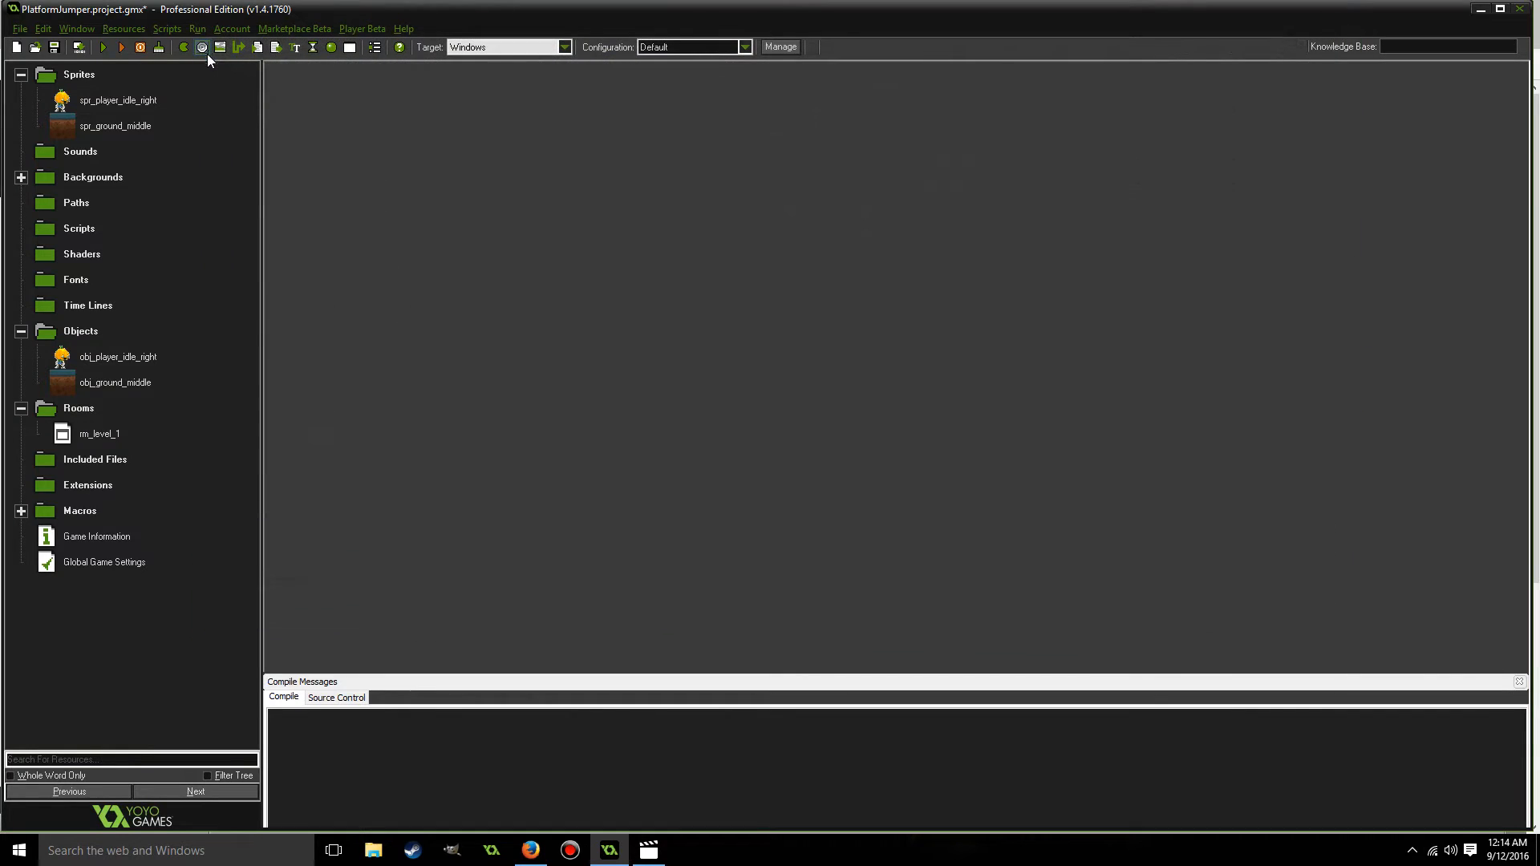
Open spr_player_idle_right in the sprite editor and enlarge the editor window so the whole image fits.
{"action": "left_click", "coordinate": [64, 102]}
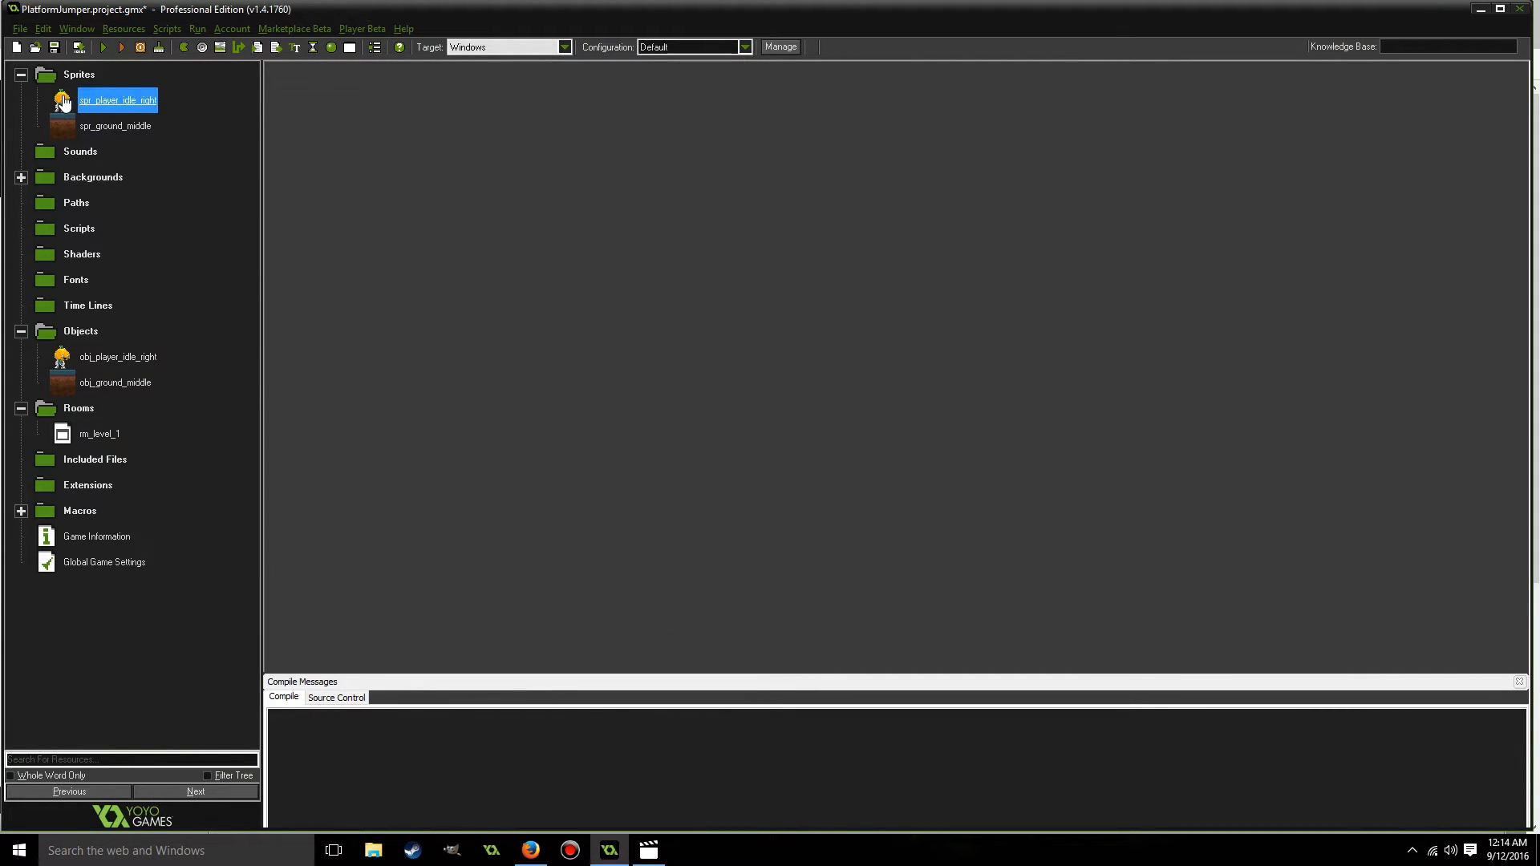
{"action": "double_click", "coordinate": [65, 103]}
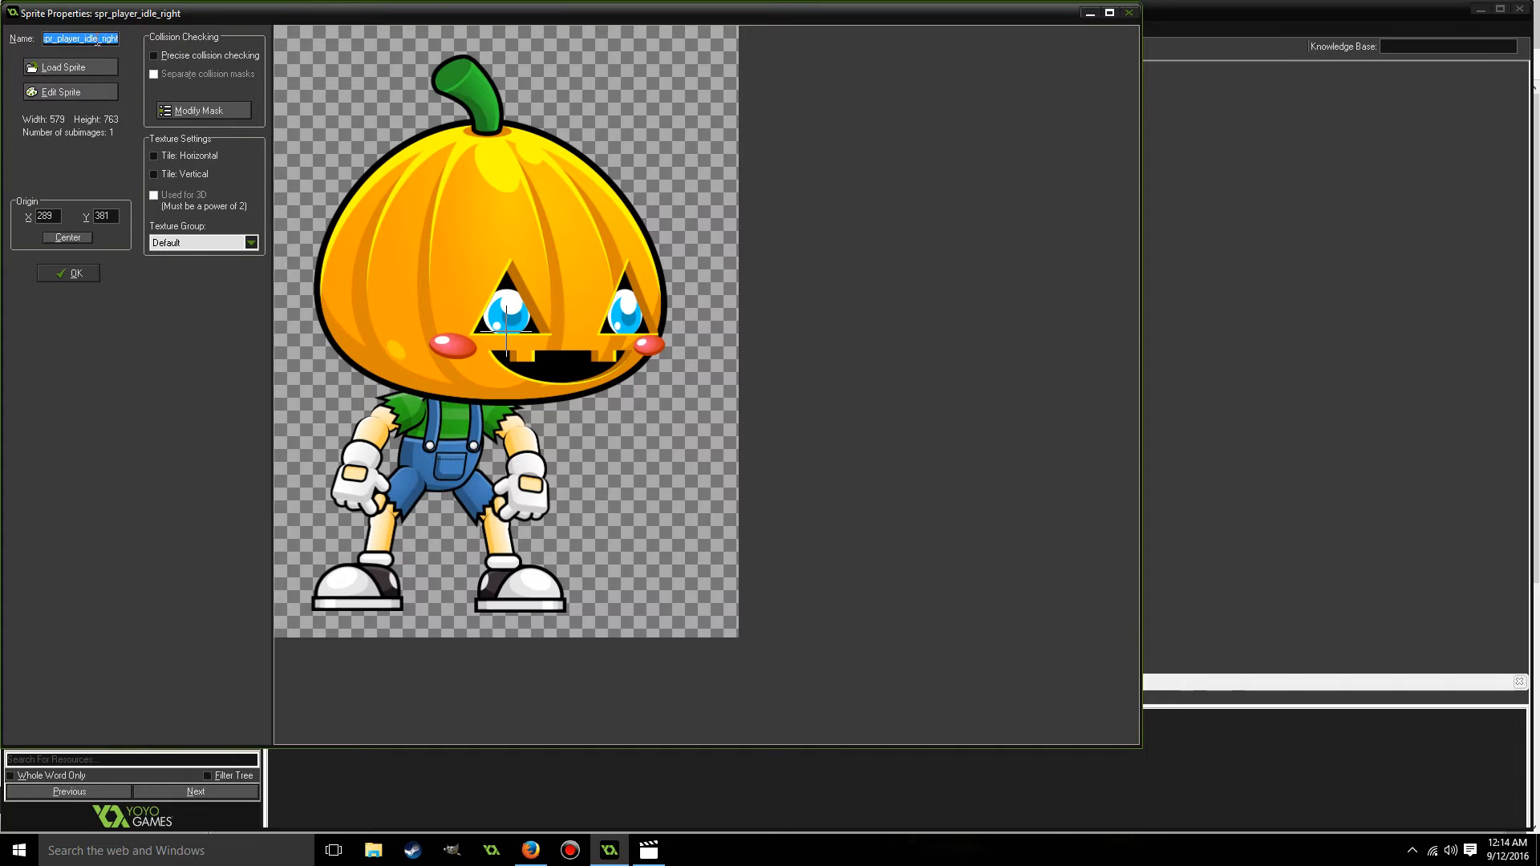
{"action": "left_click", "coordinate": [71, 94]}
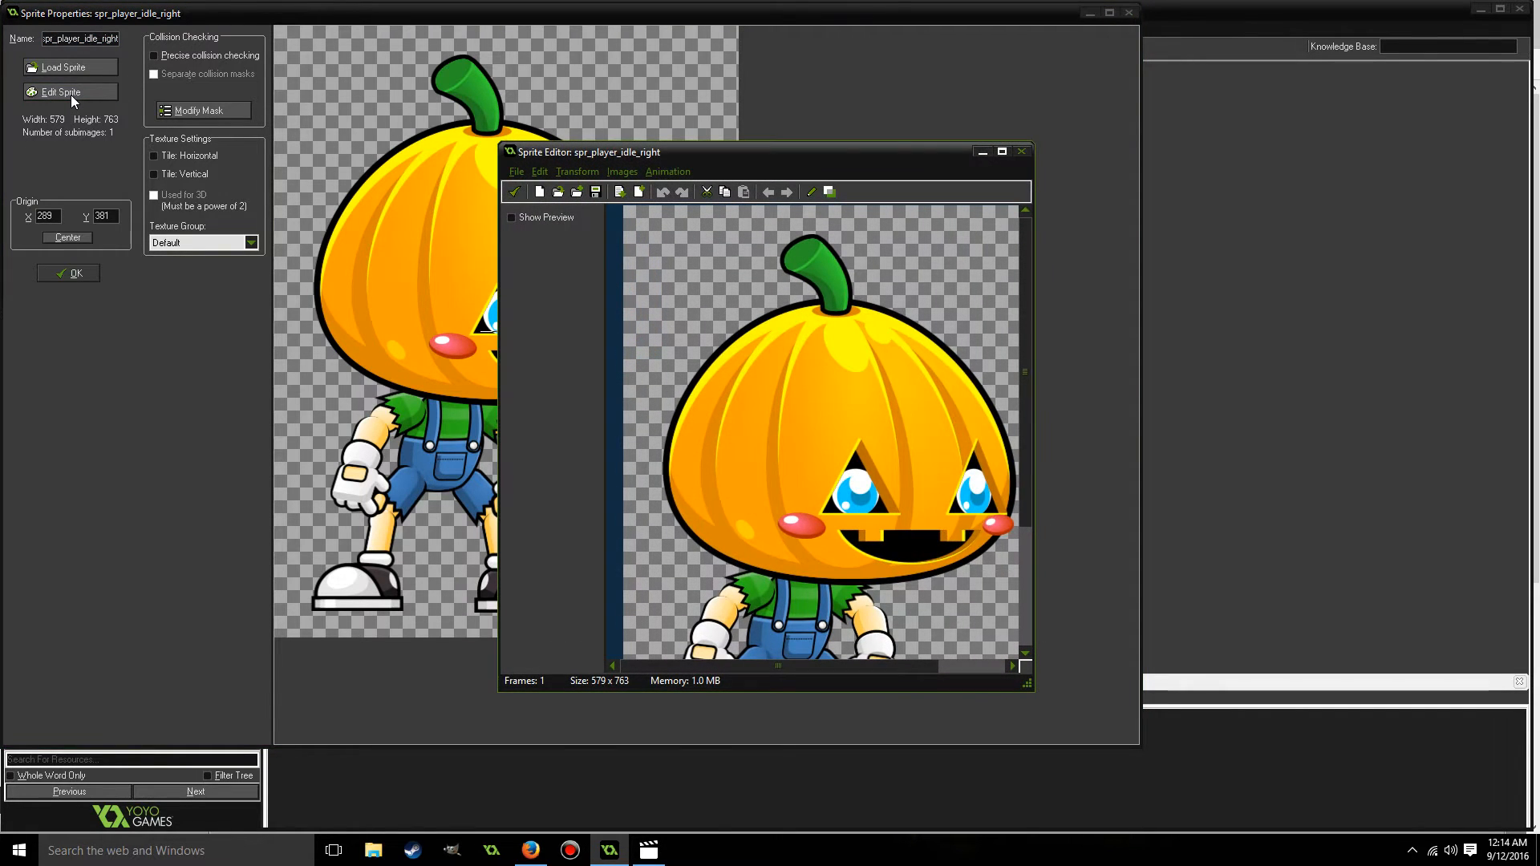
{"action": "left_click_drag", "start_coordinate": [878, 154], "coordinate": [762, 54]}
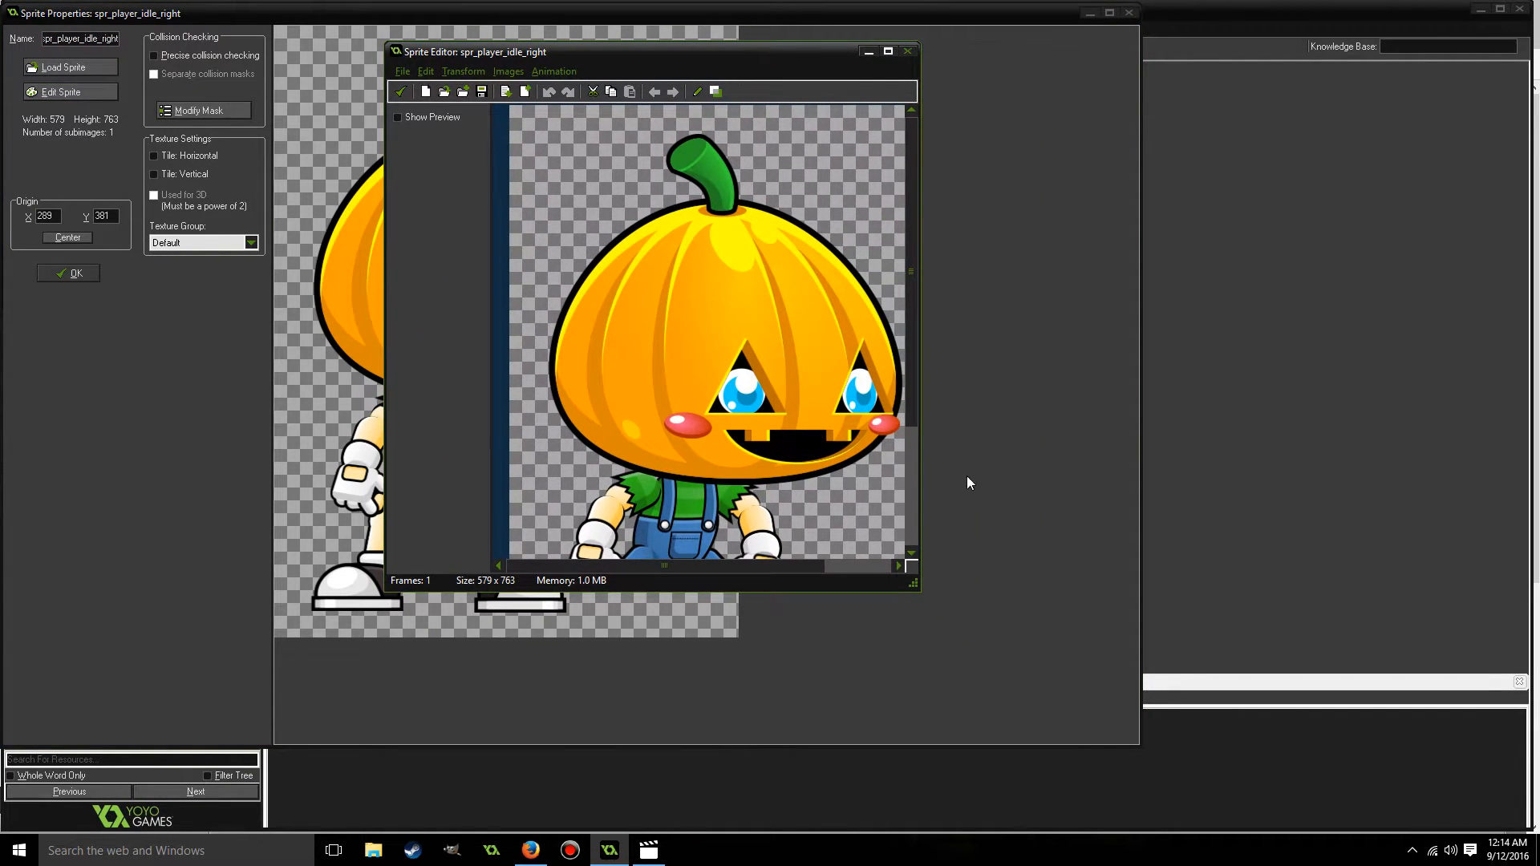
{"action": "left_click_drag", "start_coordinate": [916, 587], "coordinate": [1269, 784]}
{"action": "left_click_drag", "start_coordinate": [871, 60], "coordinate": [868, 38]}
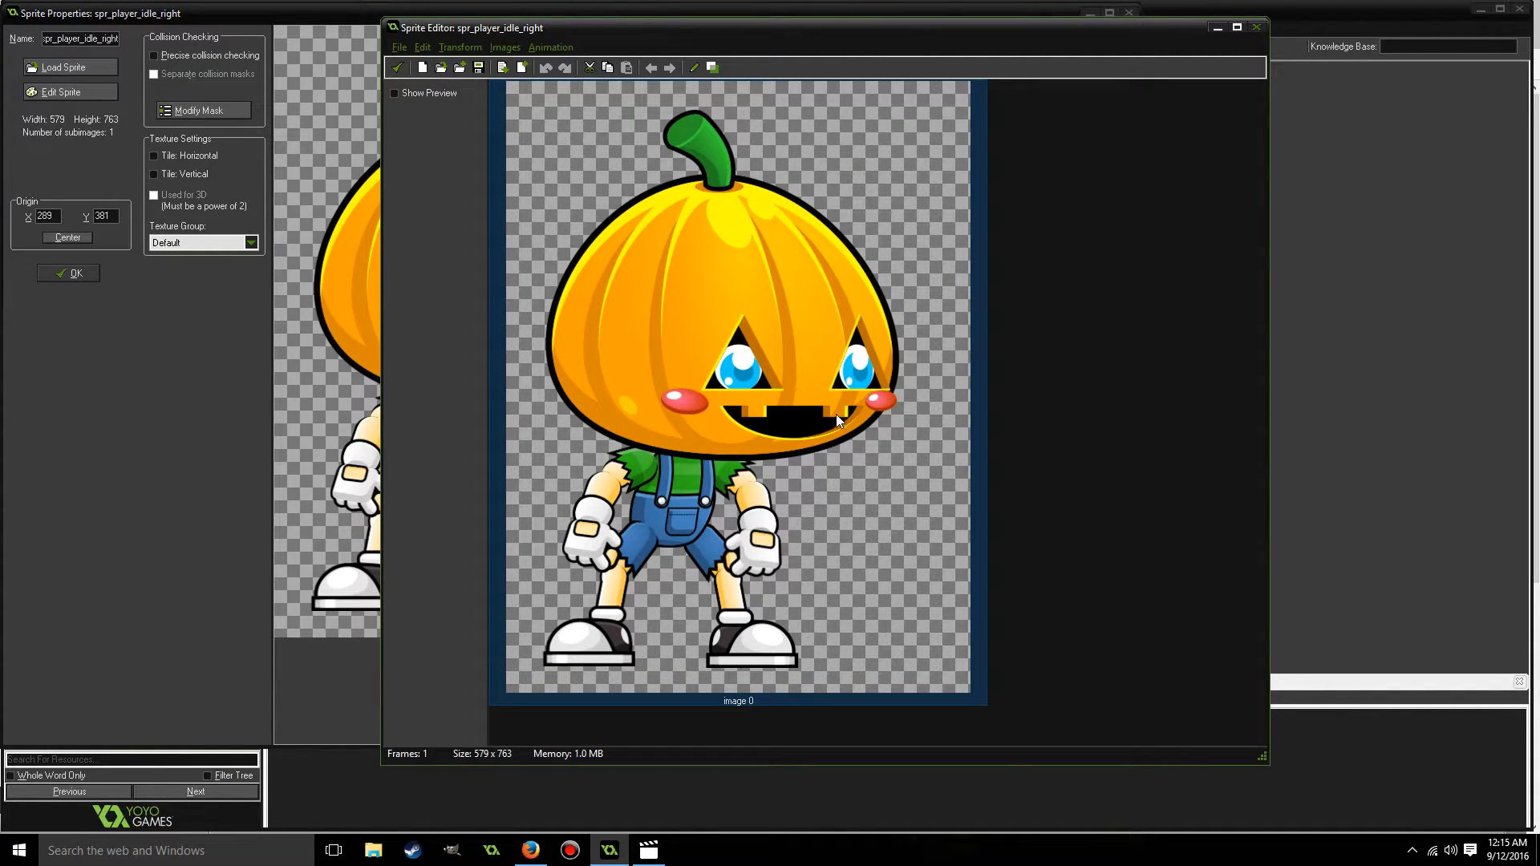
Scale the player sprite image to 30 percent both horizontally and vertically.
{"action": "left_click", "coordinate": [459, 48]}
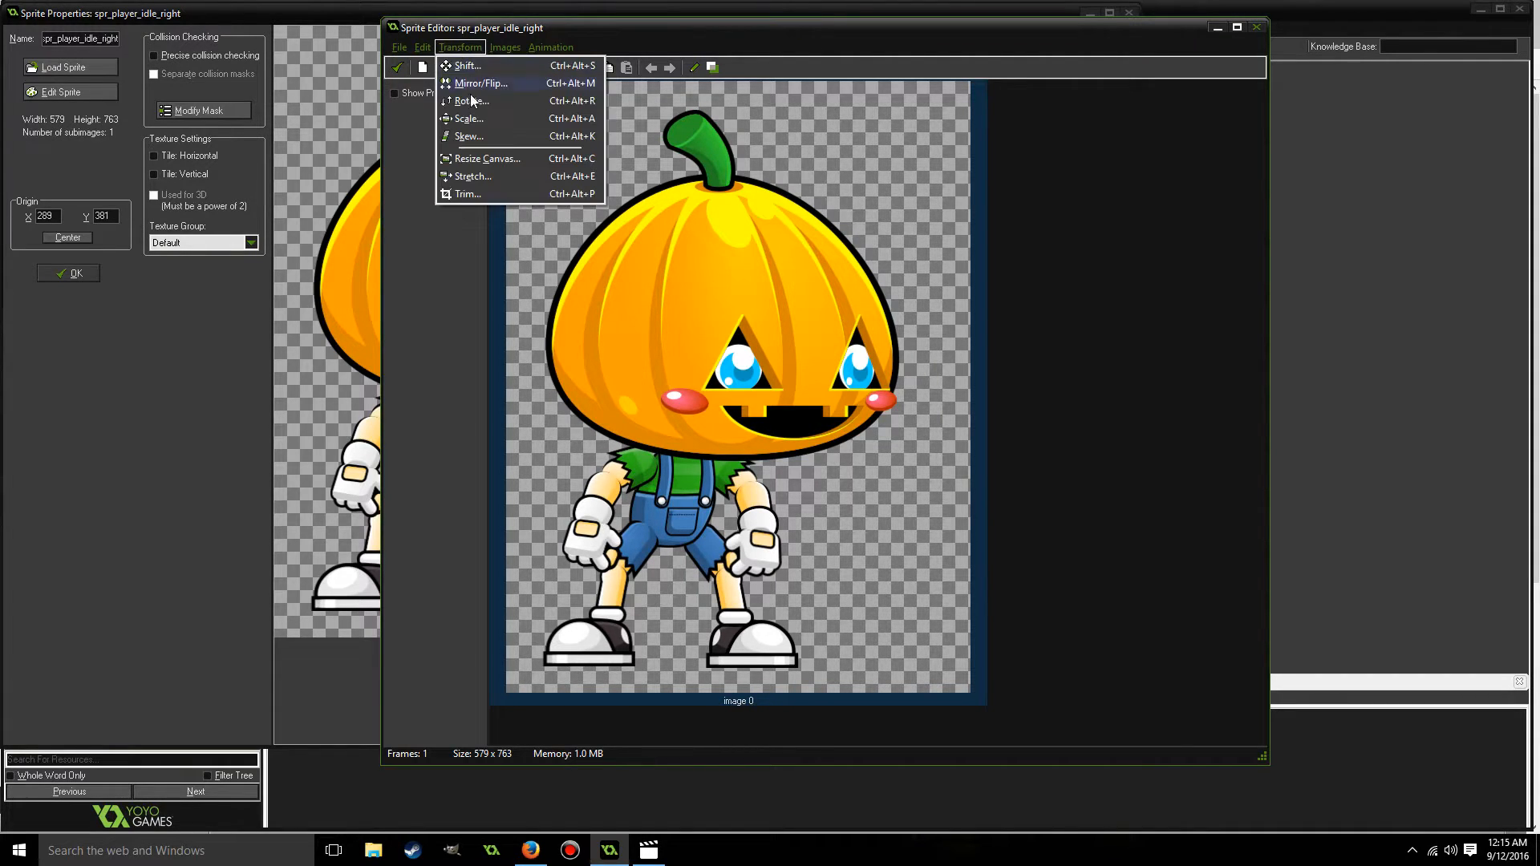
{"action": "left_click", "coordinate": [469, 115]}
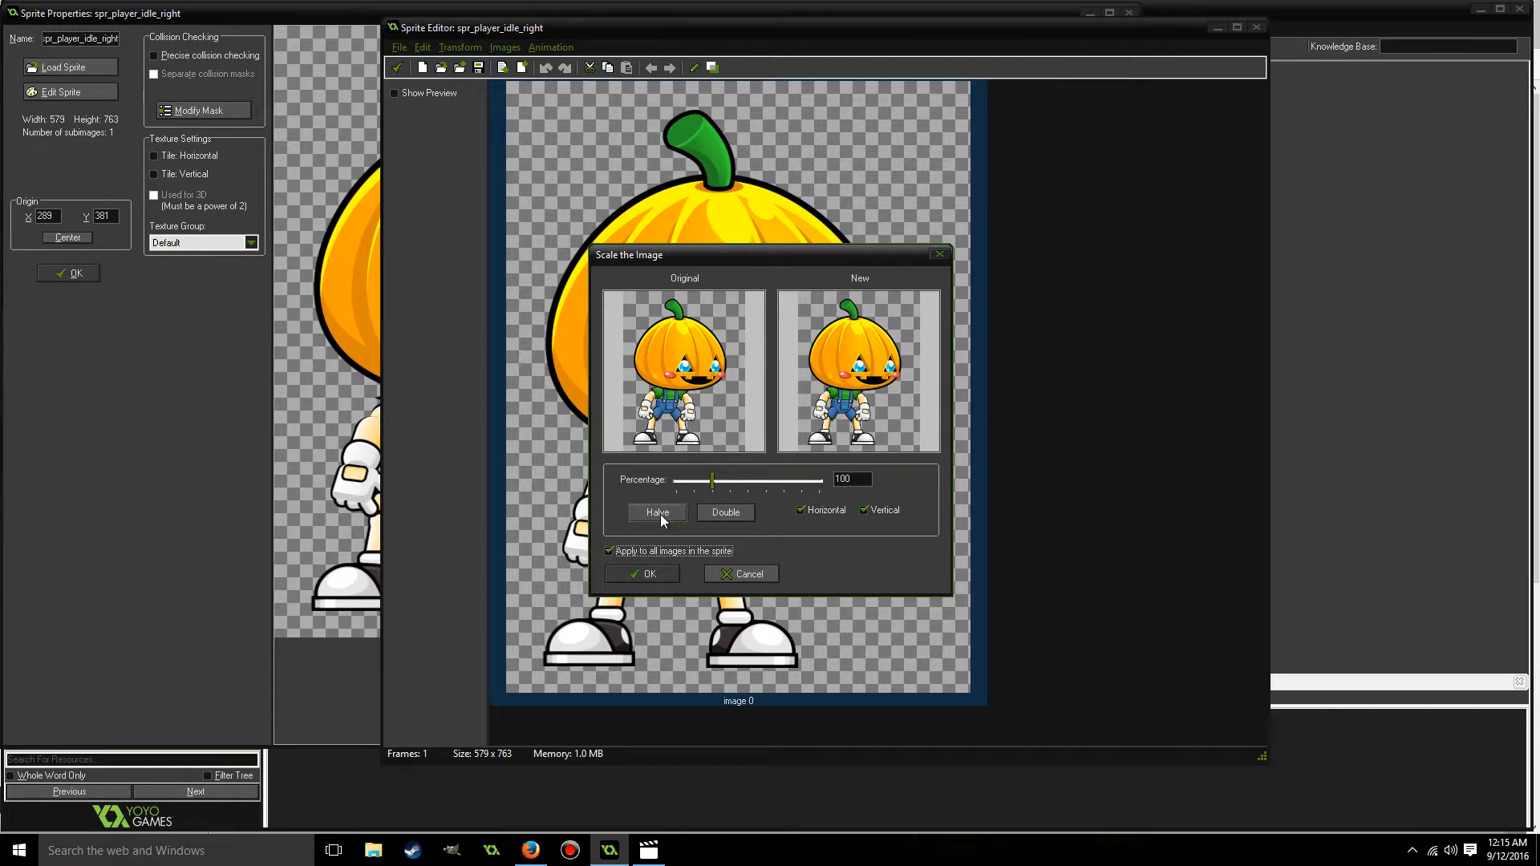
{"action": "double_click", "coordinate": [852, 479]}
{"action": "type", "text": "30"}
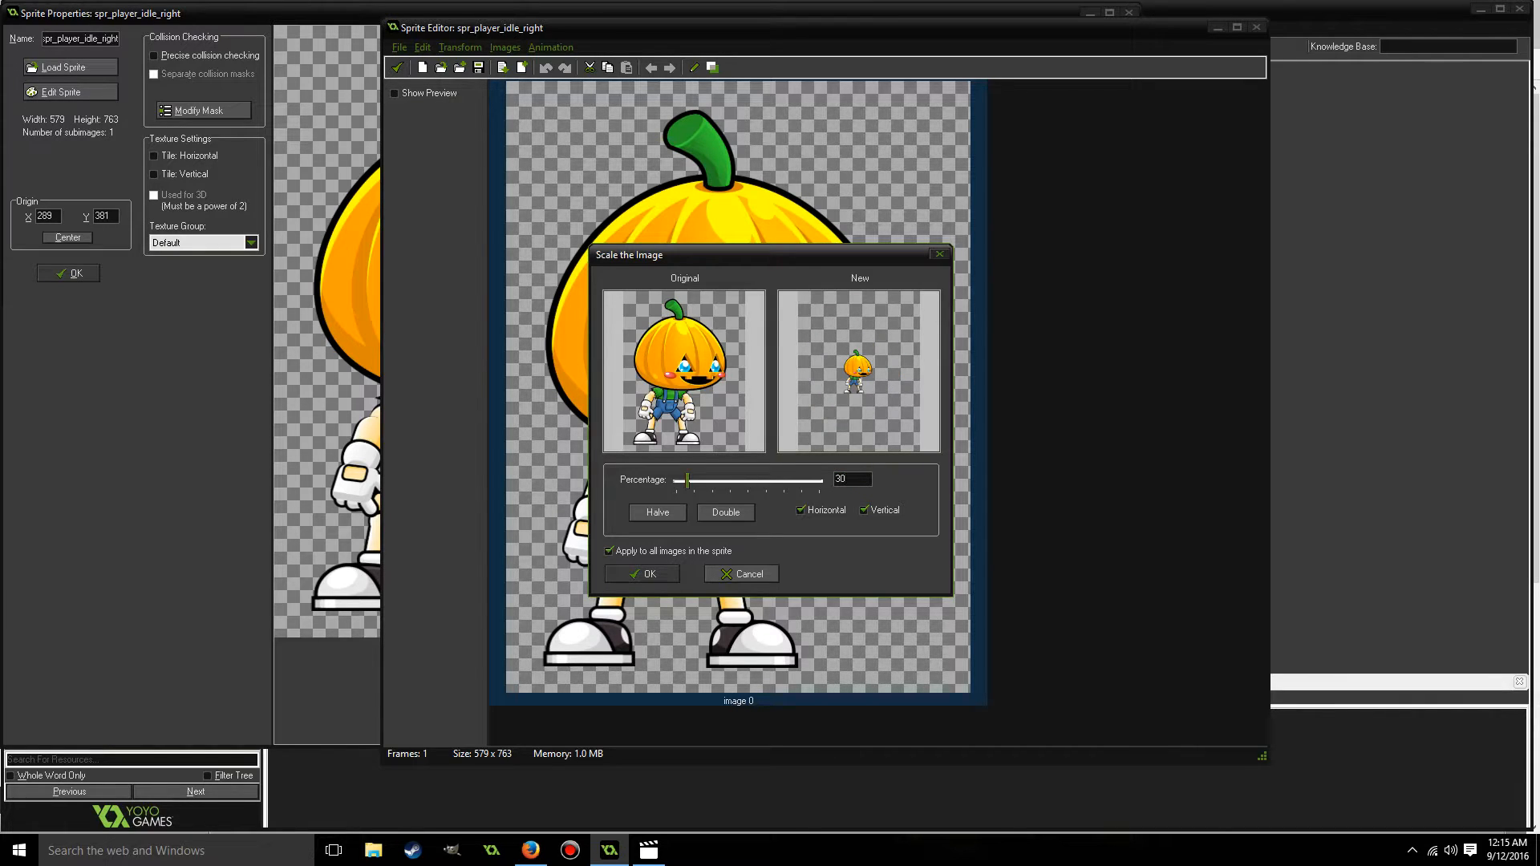
{"action": "left_click", "coordinate": [634, 575]}
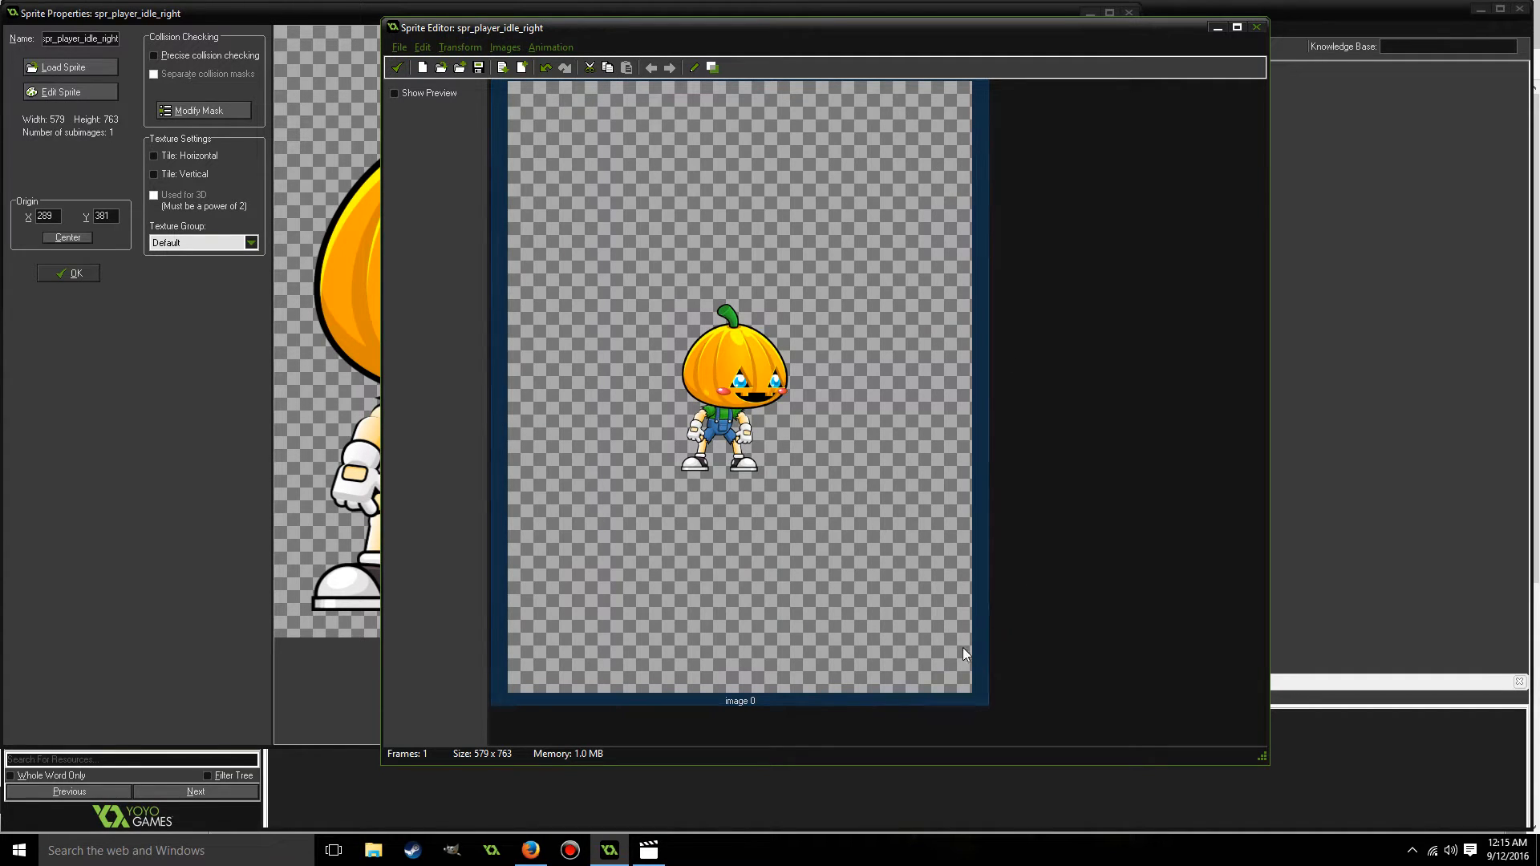
Trim the empty border around the player image, then center the sprite's origin and accept the sprite.
{"action": "left_click", "coordinate": [460, 46]}
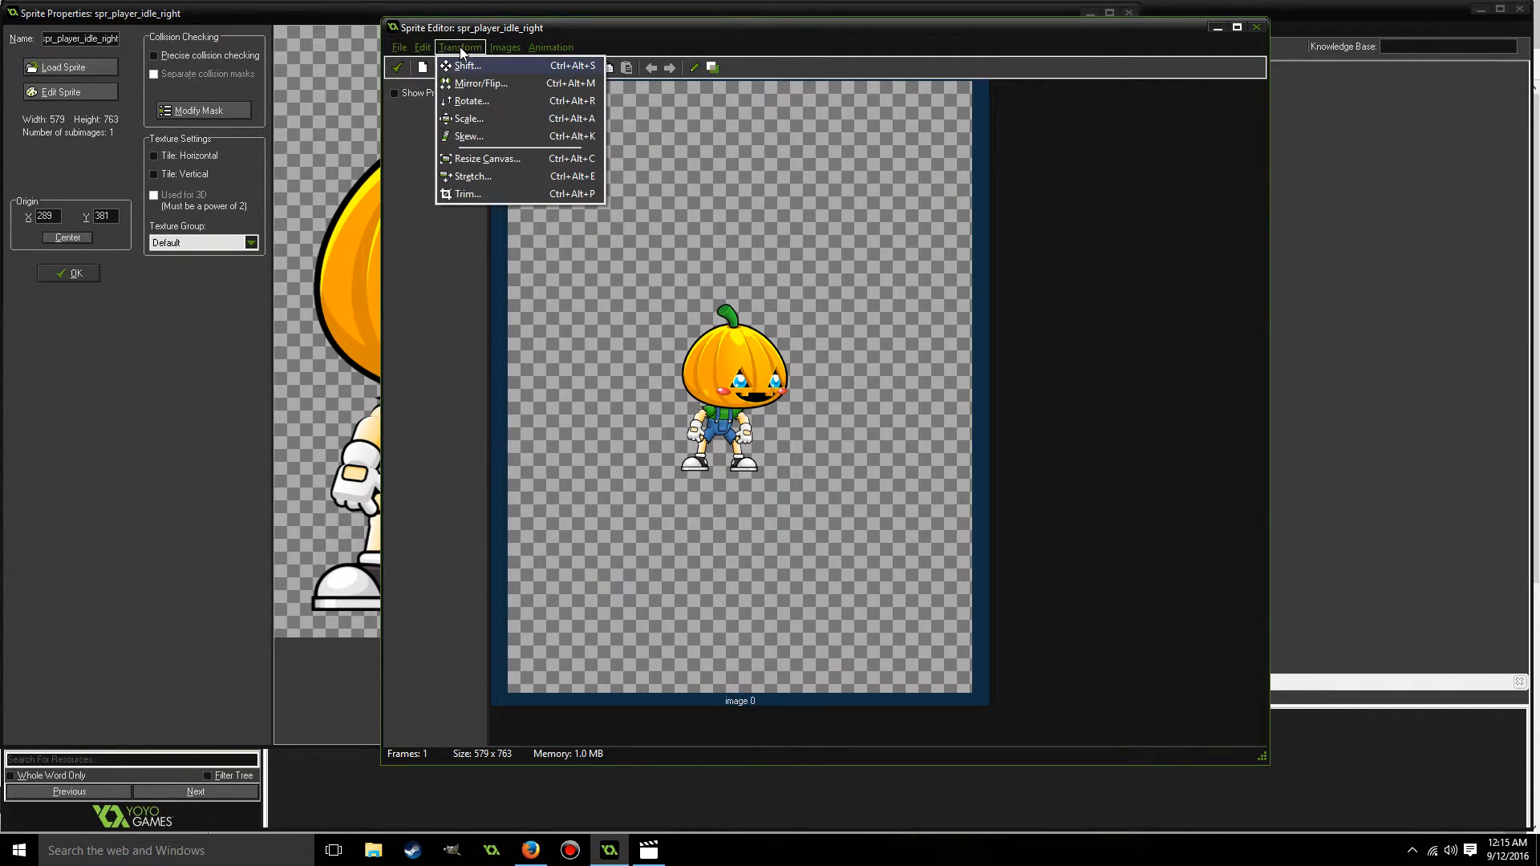
{"action": "left_click", "coordinate": [471, 193]}
{"action": "left_click", "coordinate": [721, 459]}
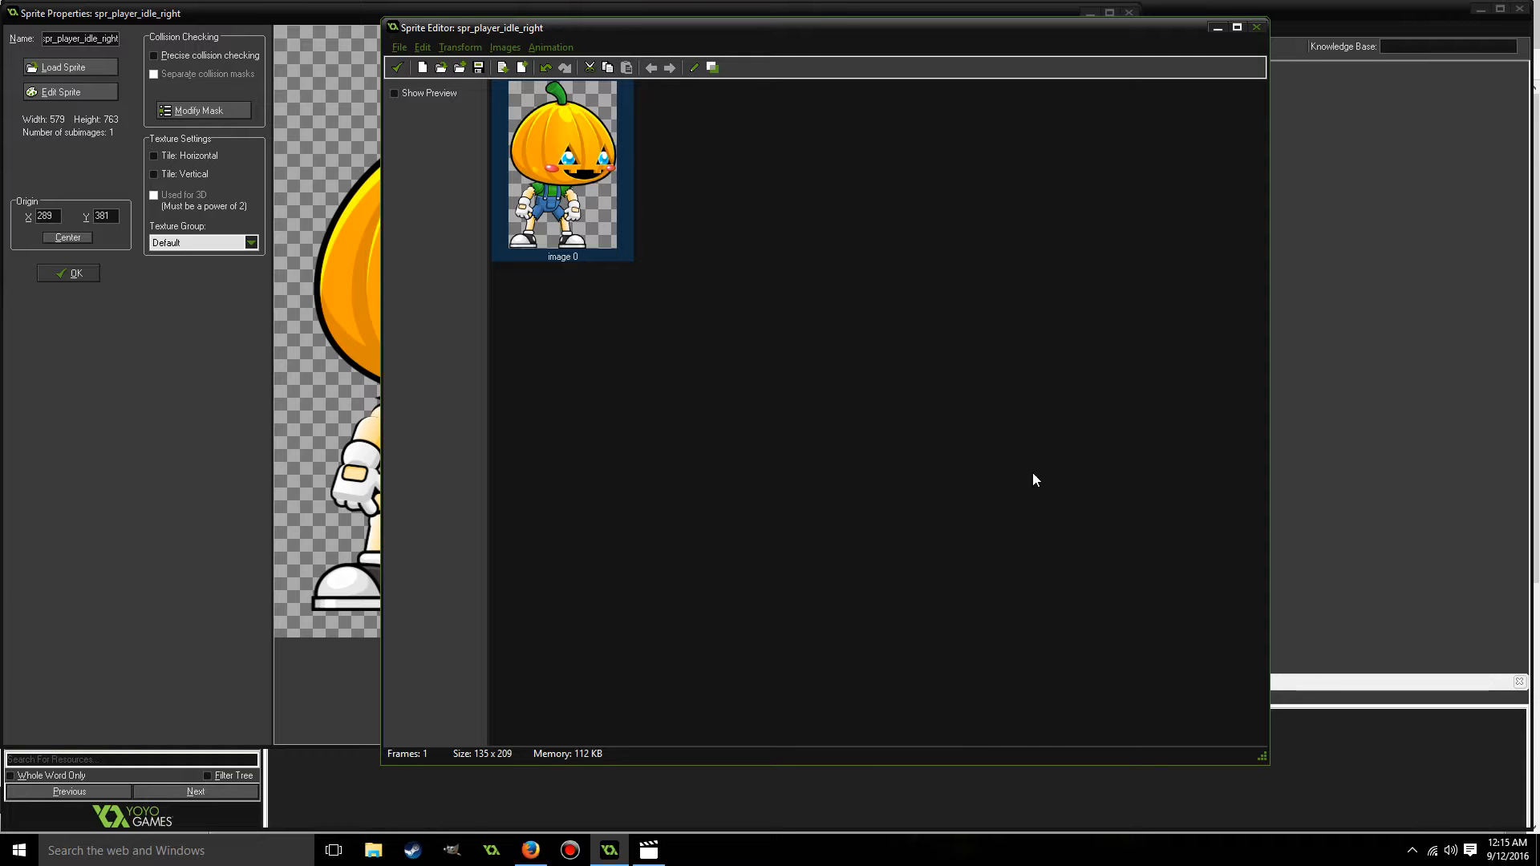
{"action": "left_click", "coordinate": [396, 68]}
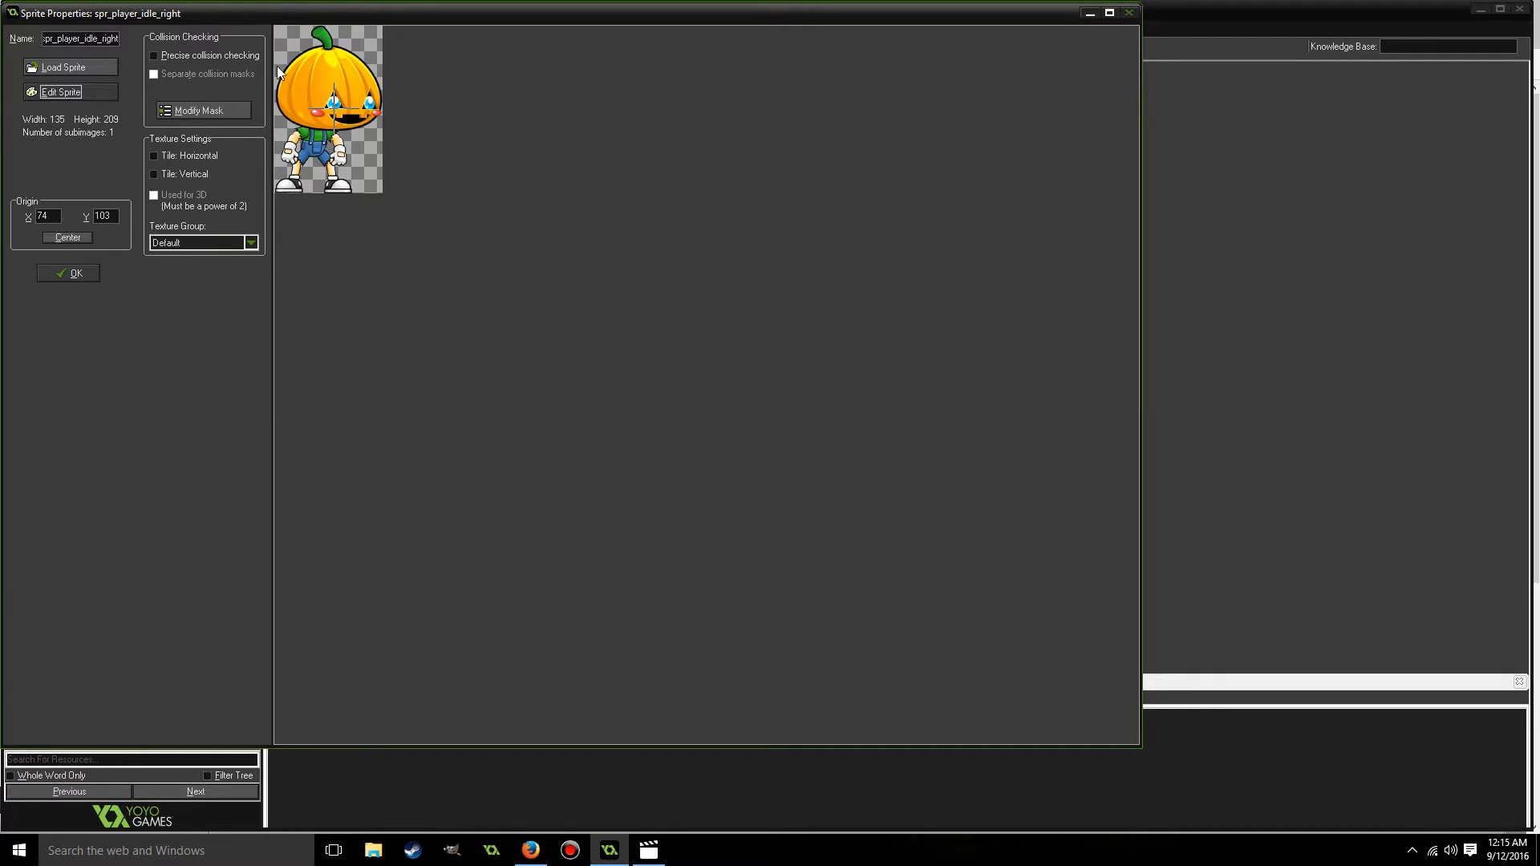
{"action": "left_click", "coordinate": [65, 238]}
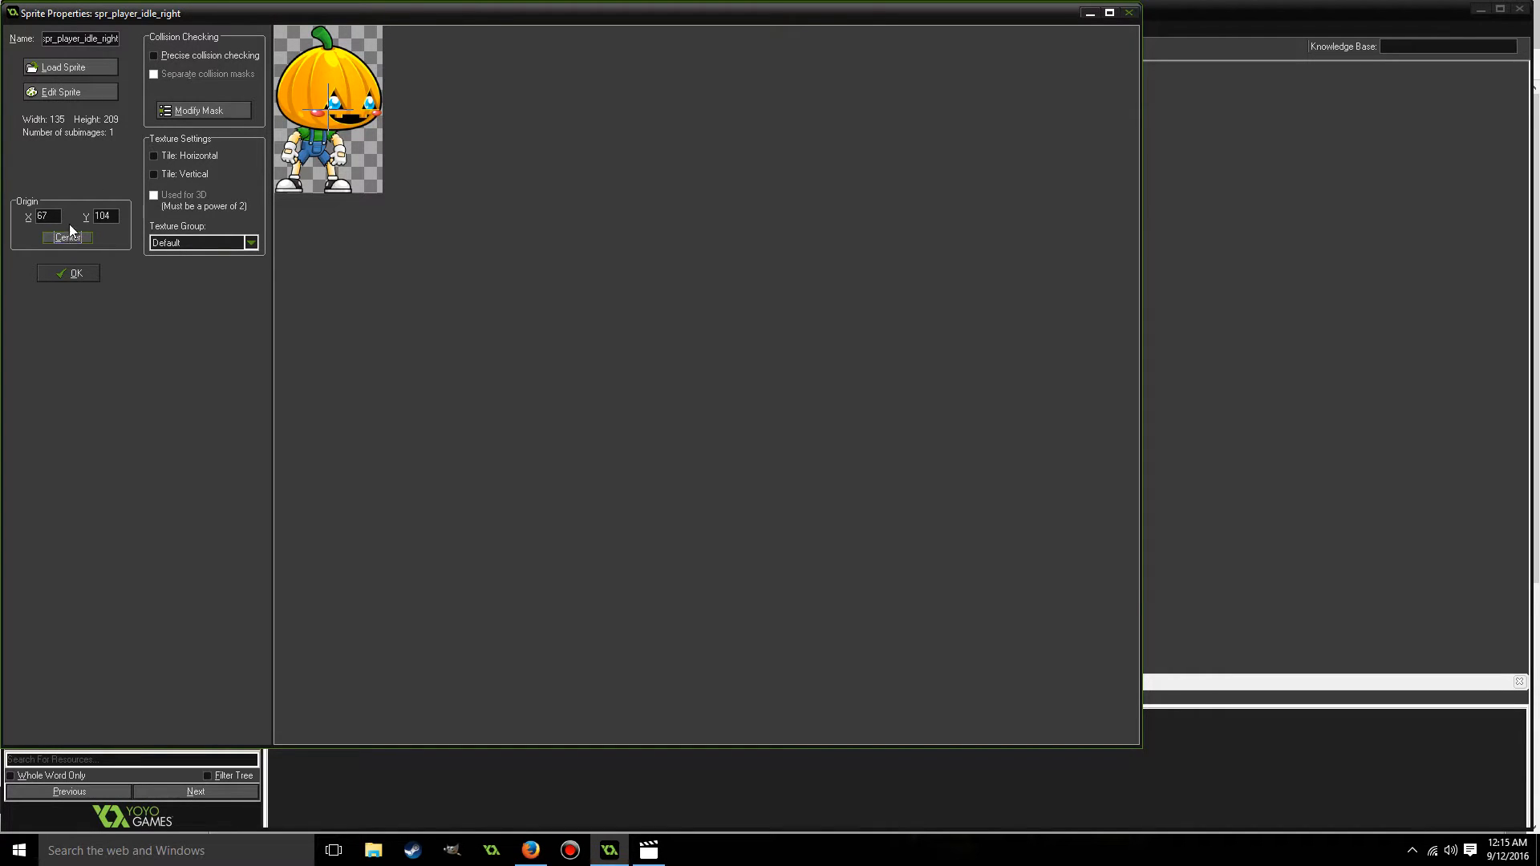
{"action": "left_click", "coordinate": [71, 272]}
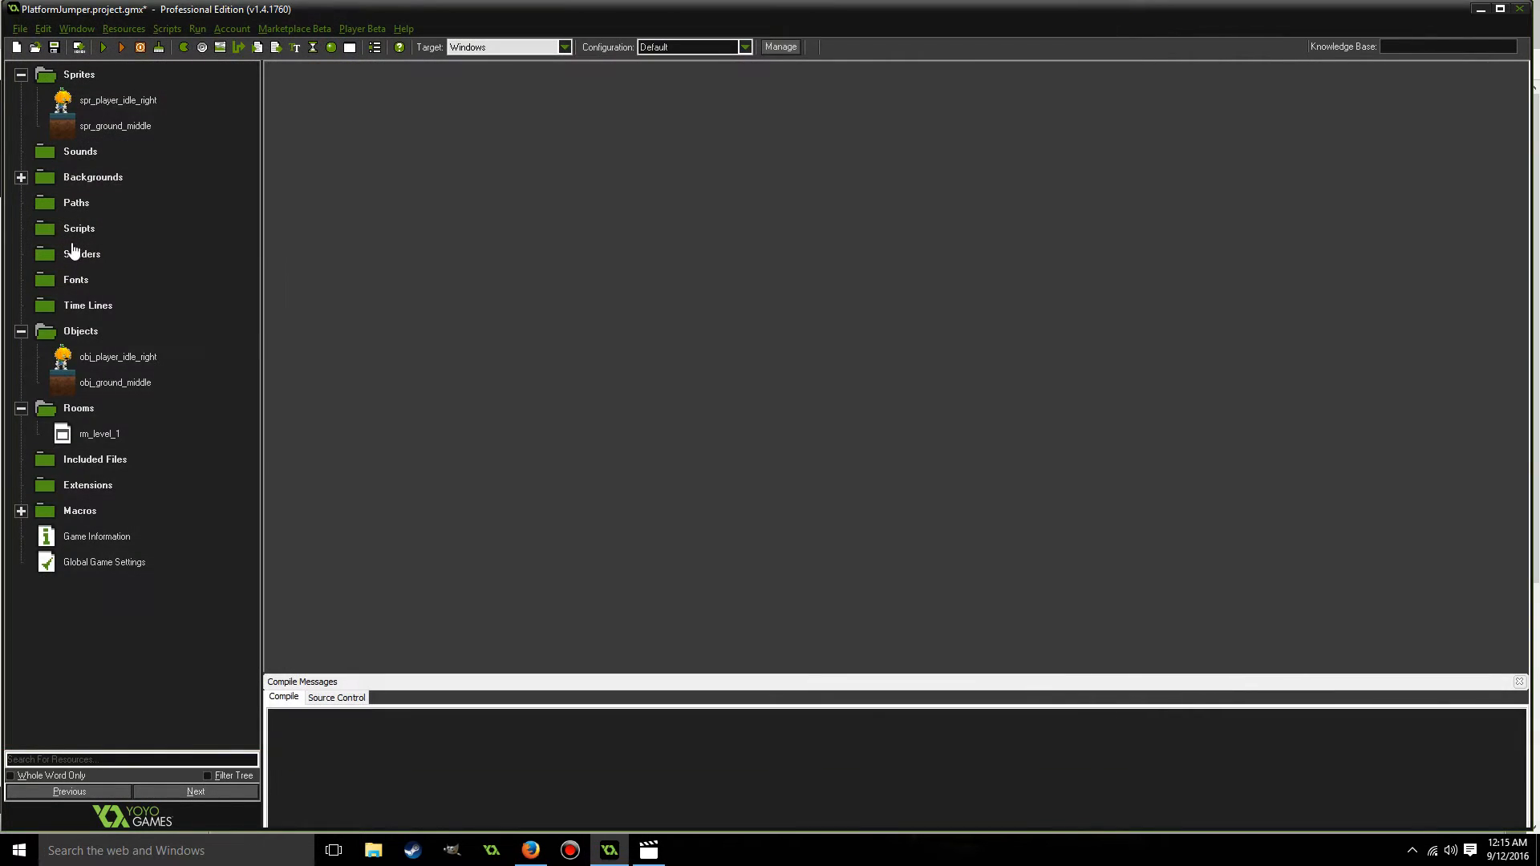
Reopen rm_level_1 and move the player instance just above the left end of the ground, at X 64, Y 864.
{"action": "left_click", "coordinate": [64, 437]}
{"action": "double_click", "coordinate": [64, 437]}
{"action": "left_click_drag", "start_coordinate": [315, 507], "coordinate": [253, 559]}
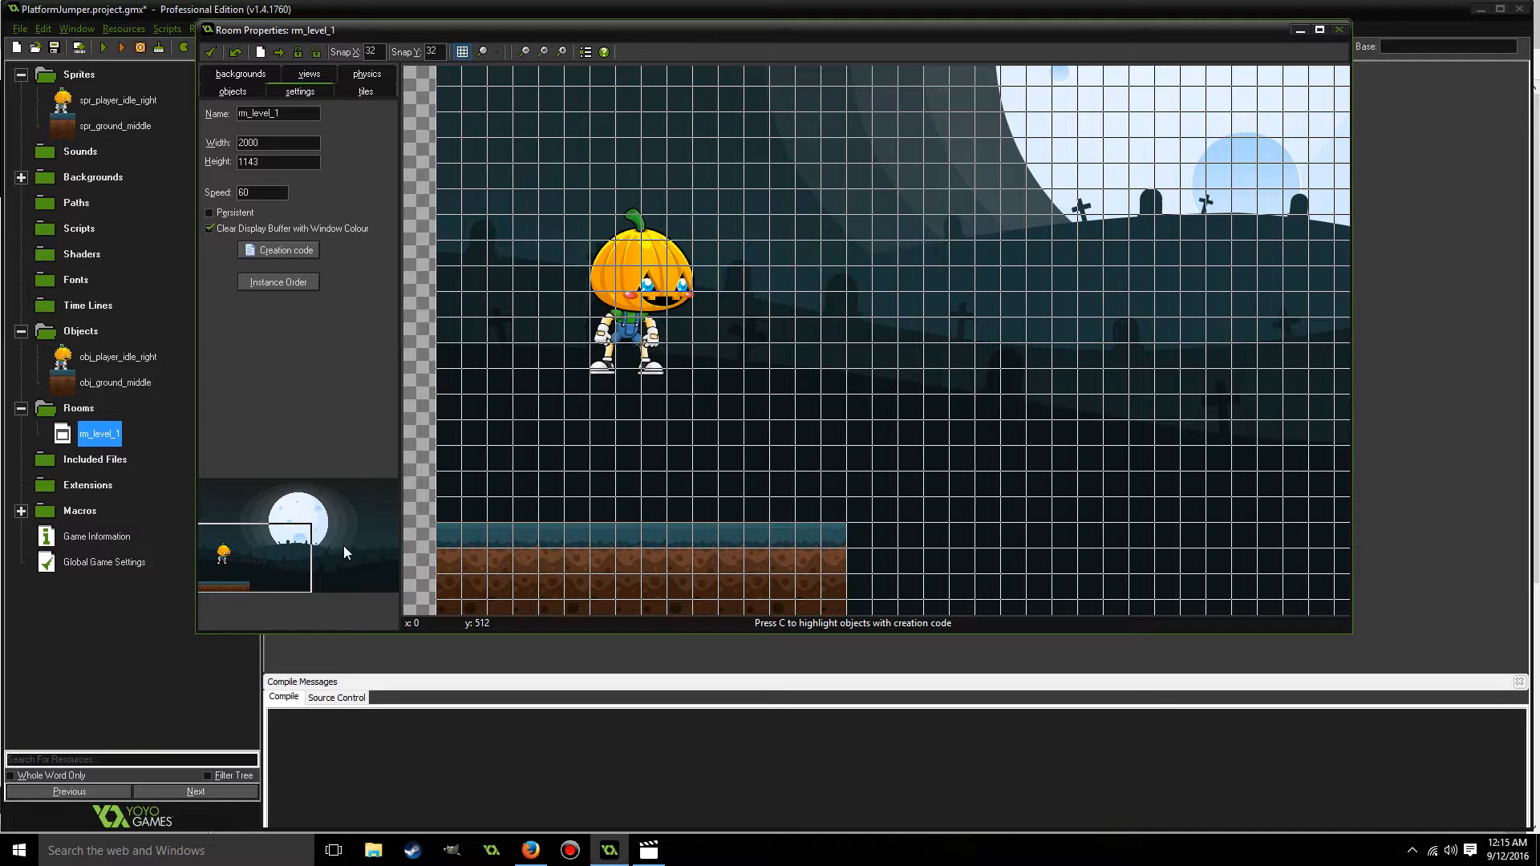
{"action": "left_click_drag", "start_coordinate": [642, 291], "coordinate": [510, 403]}
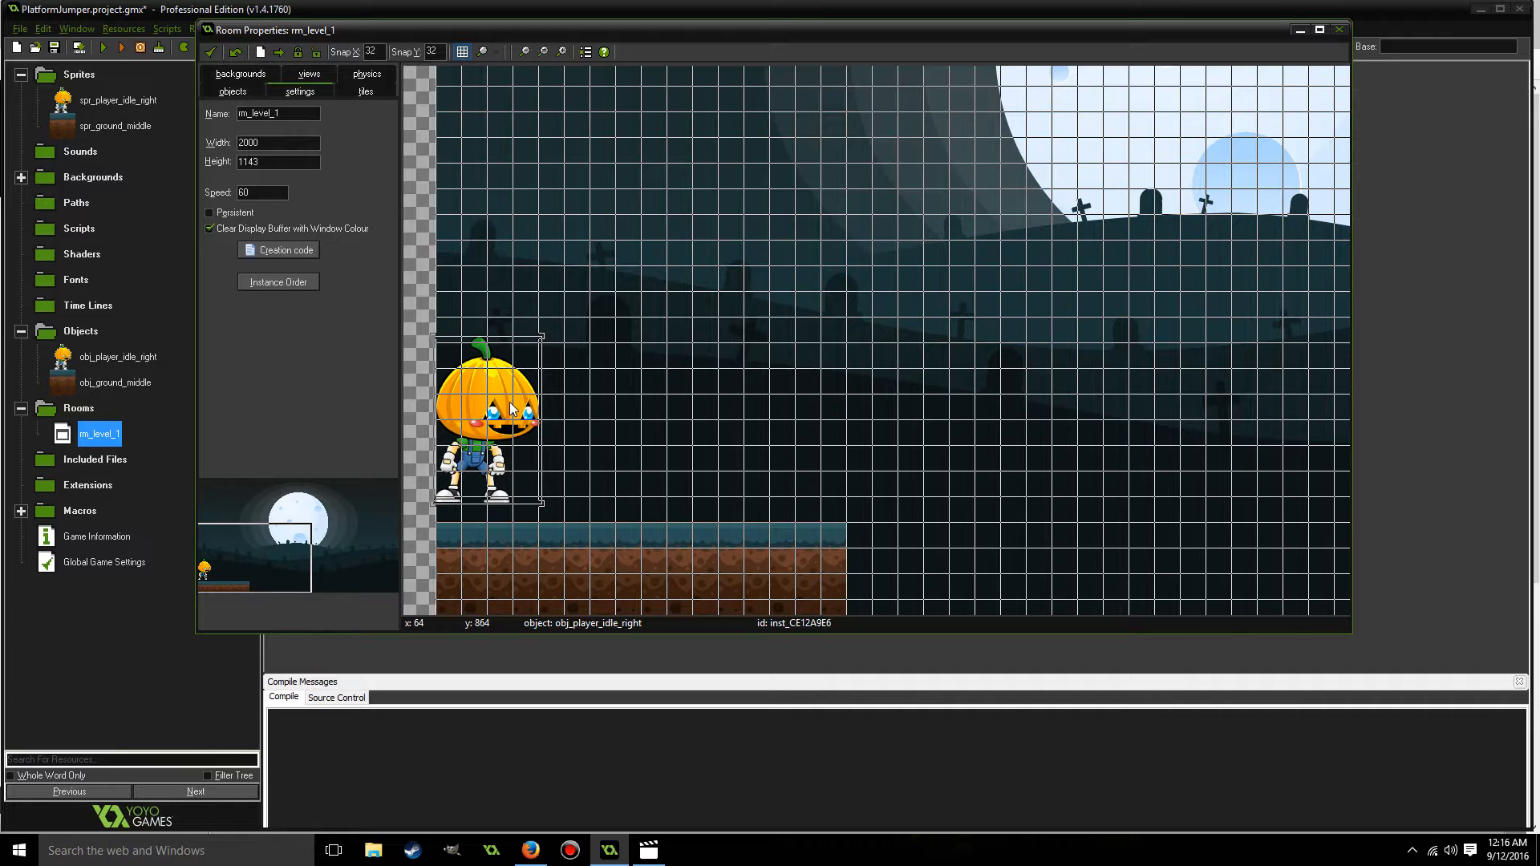
{"action": "mouse_move", "coordinate": [288, 572]}
{"action": "left_mouse_down"}
{"action": "mouse_move", "coordinate": [245, 555]}
{"action": "mouse_move", "coordinate": [246, 527]}
{"action": "mouse_move", "coordinate": [270, 512]}
{"action": "mouse_move", "coordinate": [285, 572]}
{"action": "left_mouse_up"}
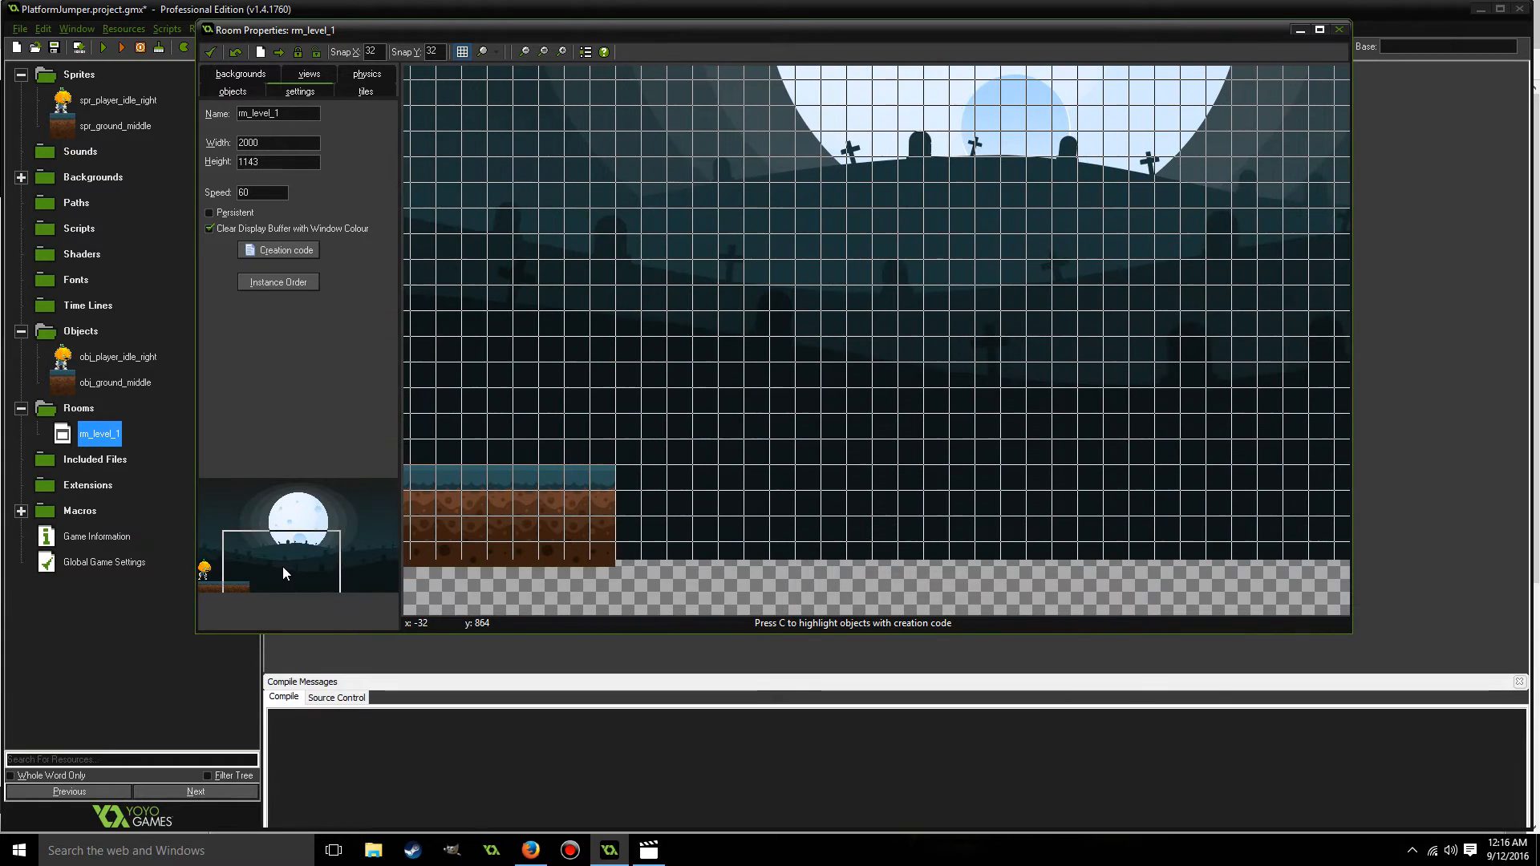
Accept the rm_level_1 changes and run the game to check the player and ground placement, closing the game window when done.
{"action": "left_click", "coordinate": [210, 52]}
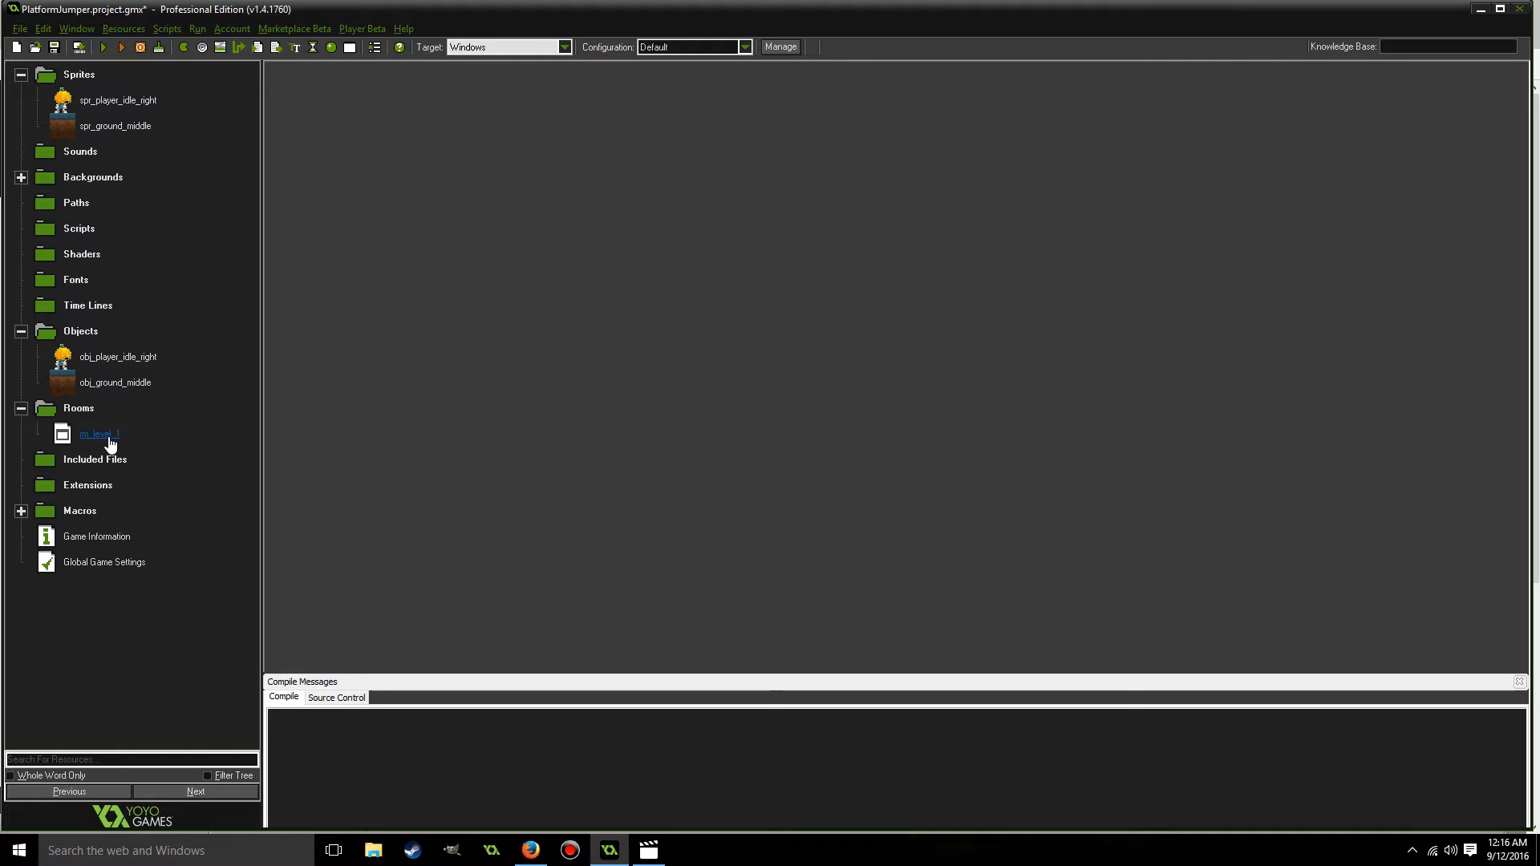
{"action": "left_click", "coordinate": [102, 49]}
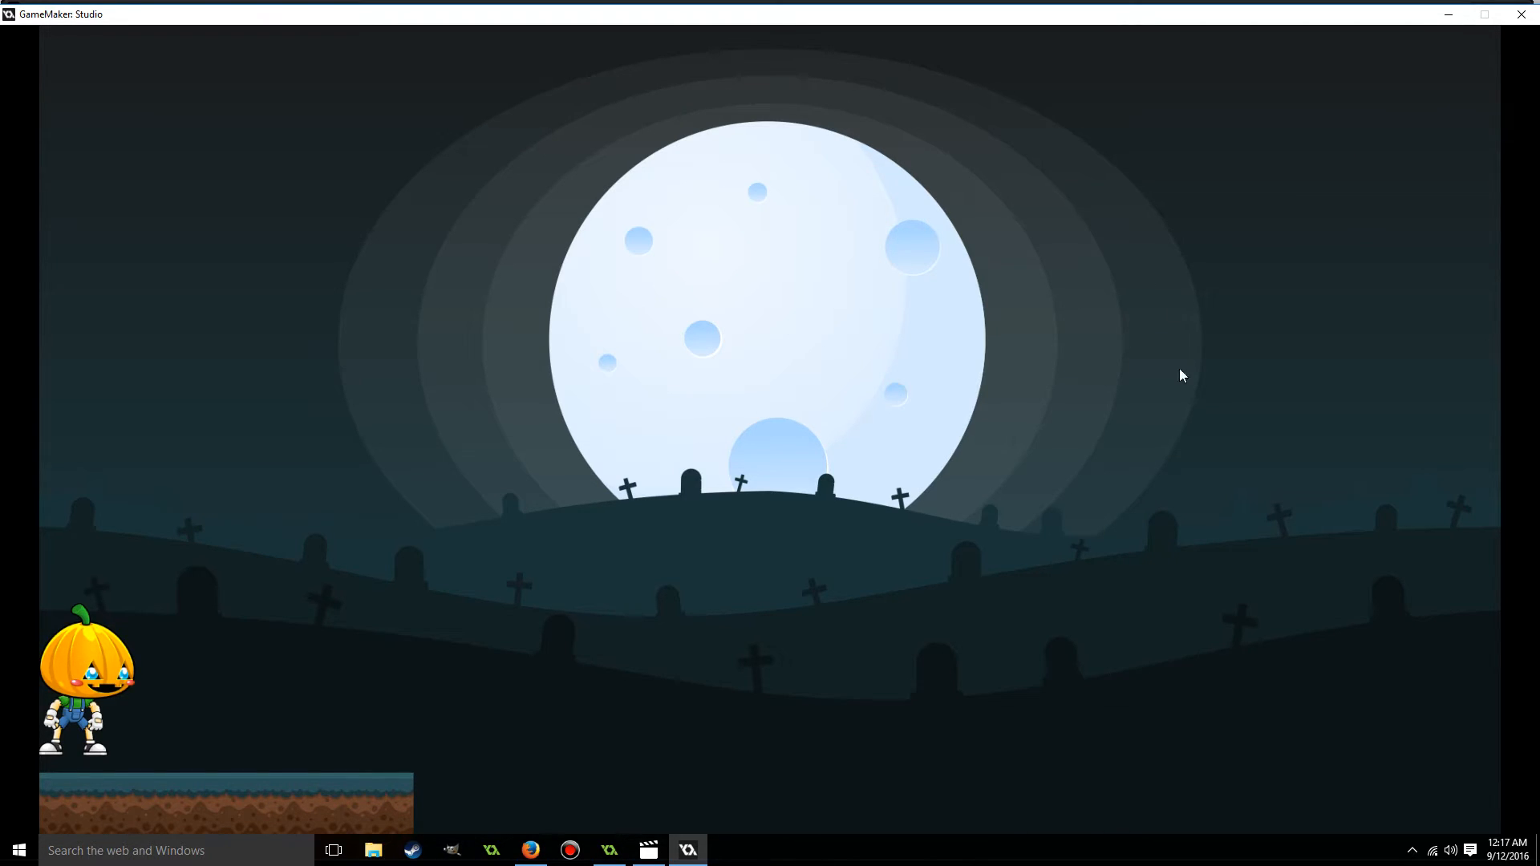
{"action": "left_click_drag", "start_coordinate": [1413, 24], "coordinate": [1338, 68]}
{"action": "left_click", "coordinate": [1447, 59]}
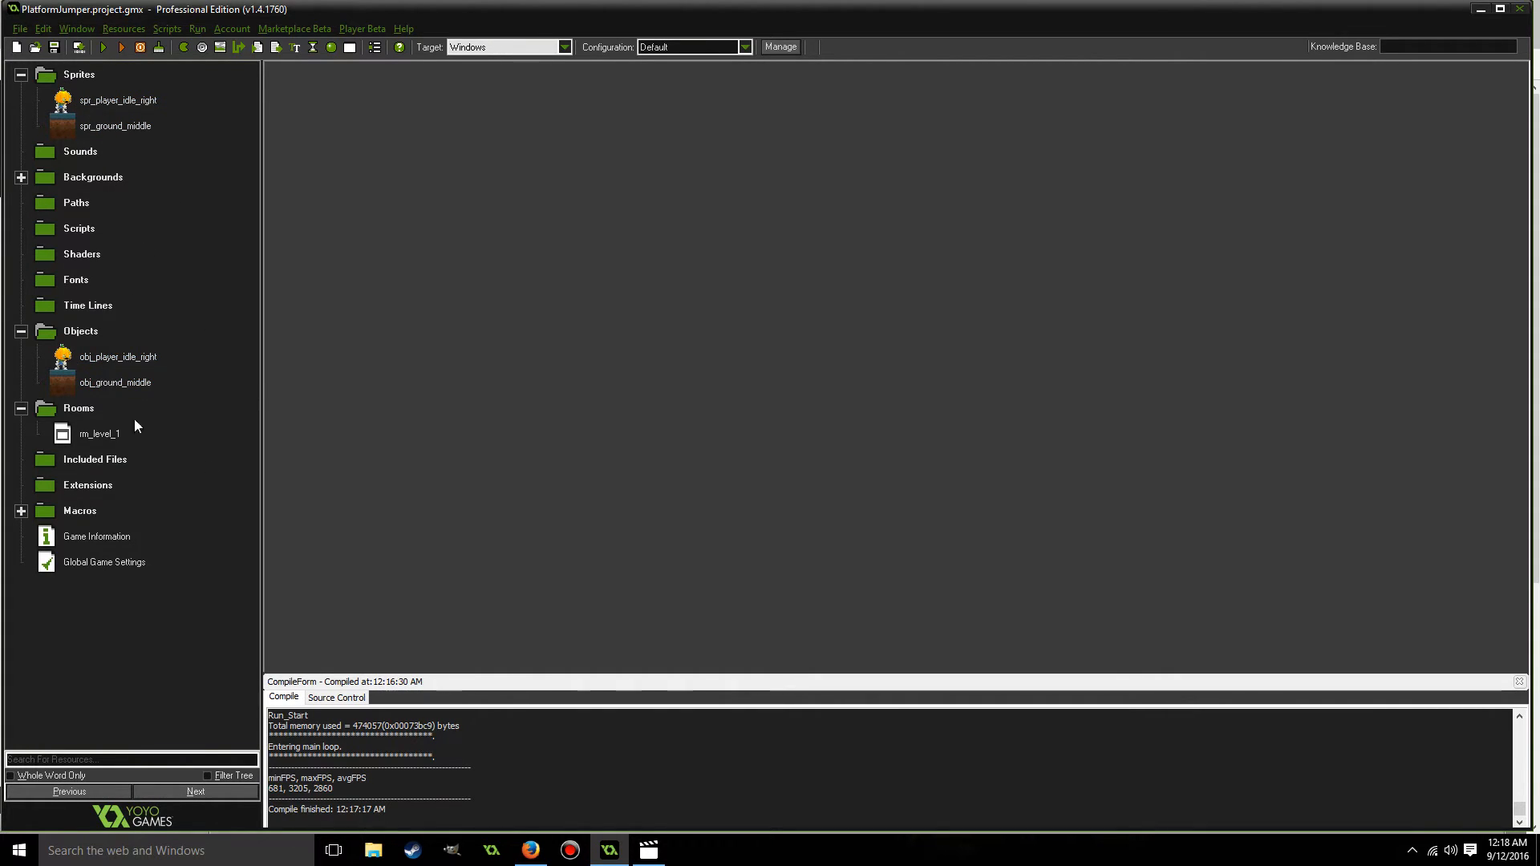
Open obj_player_idle_right and add a key press event for the letter D.
{"action": "left_click", "coordinate": [66, 361]}
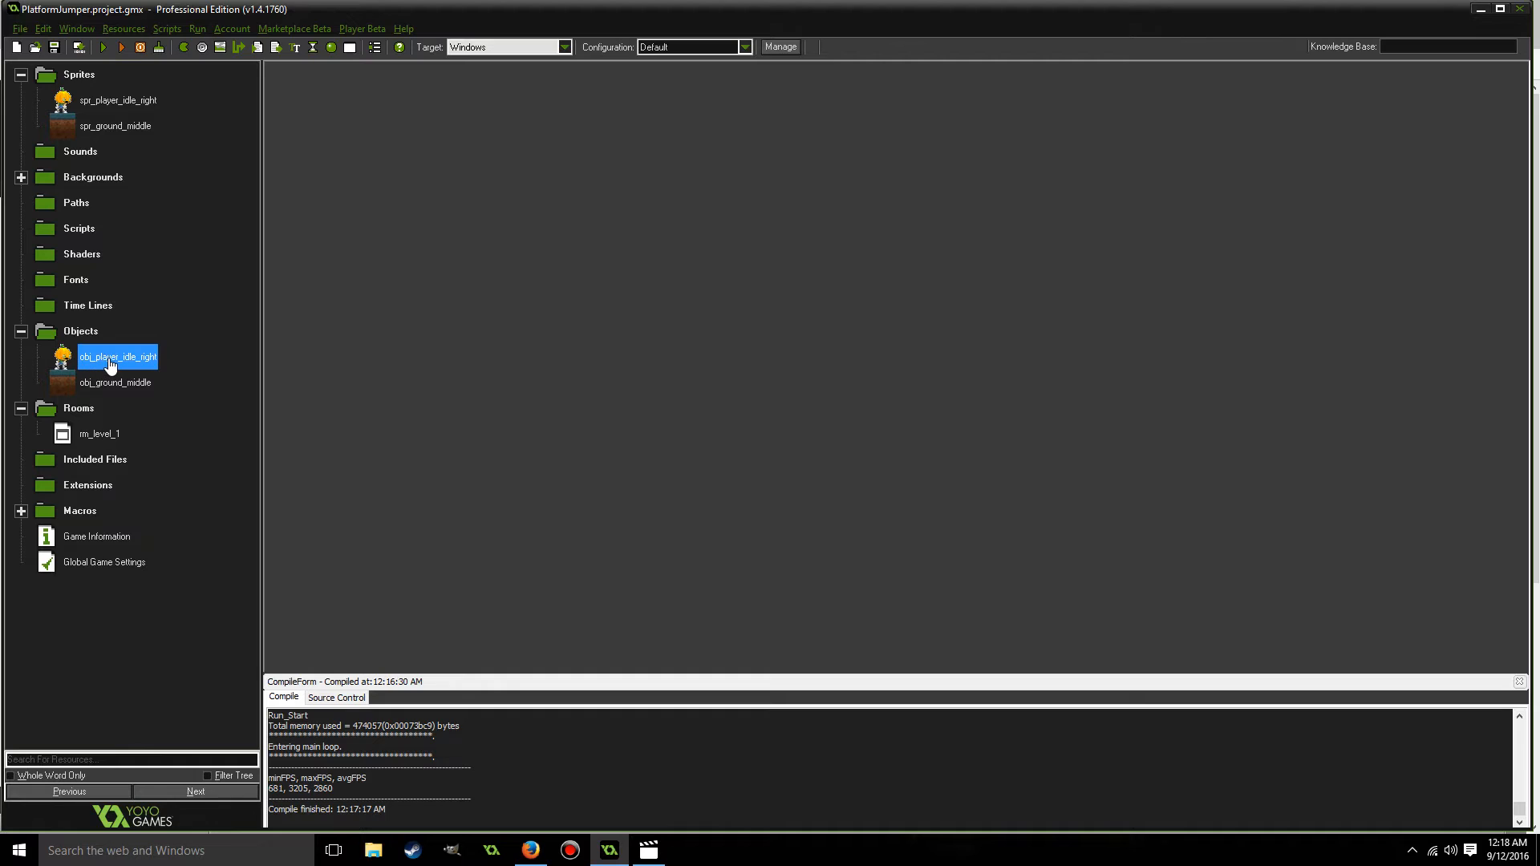
{"action": "double_click", "coordinate": [66, 361]}
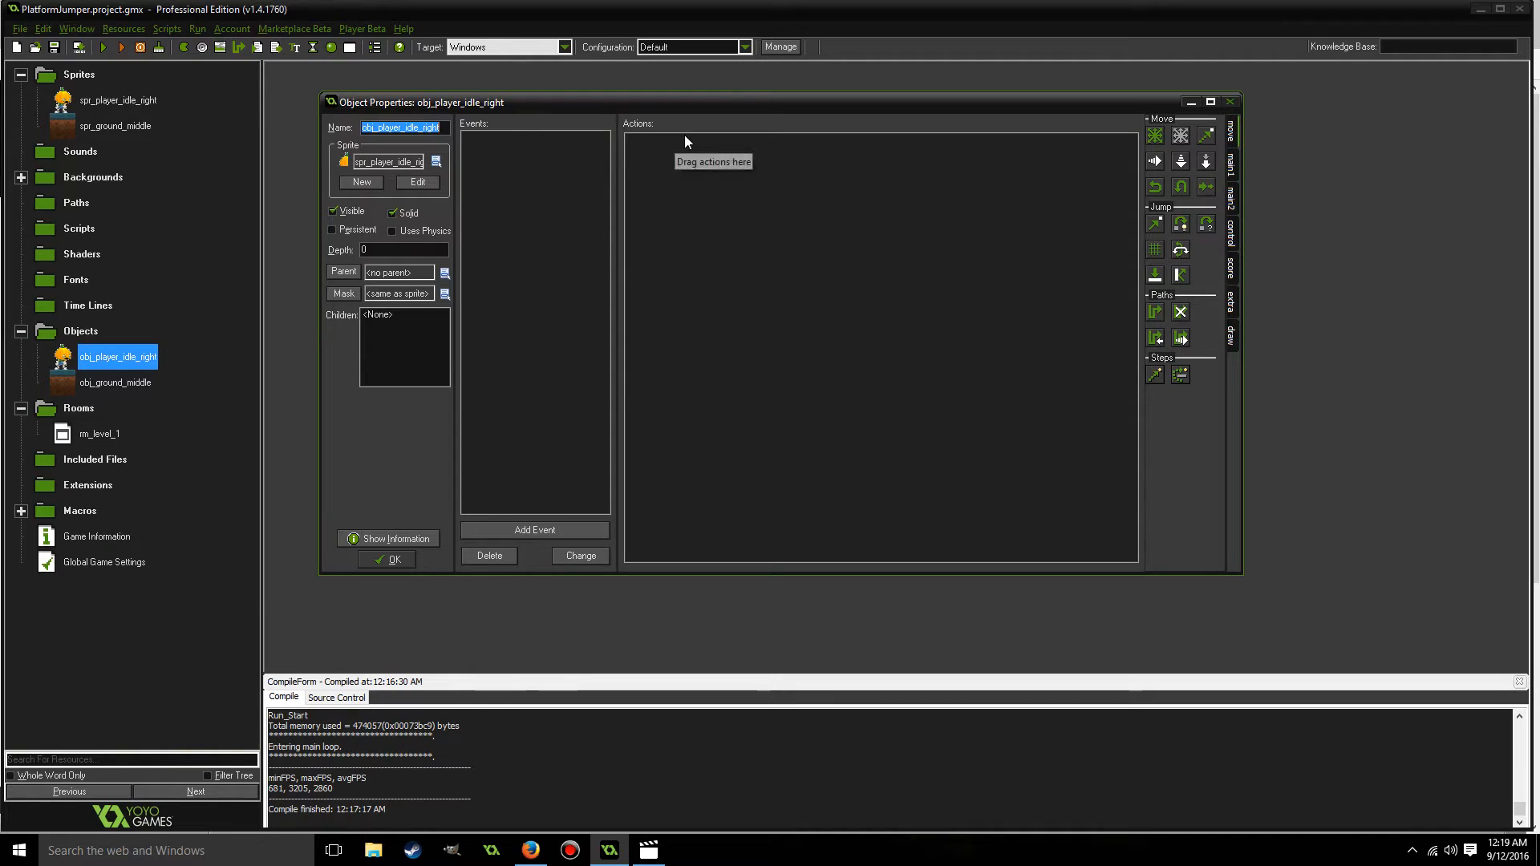
{"action": "left_click", "coordinate": [542, 530]}
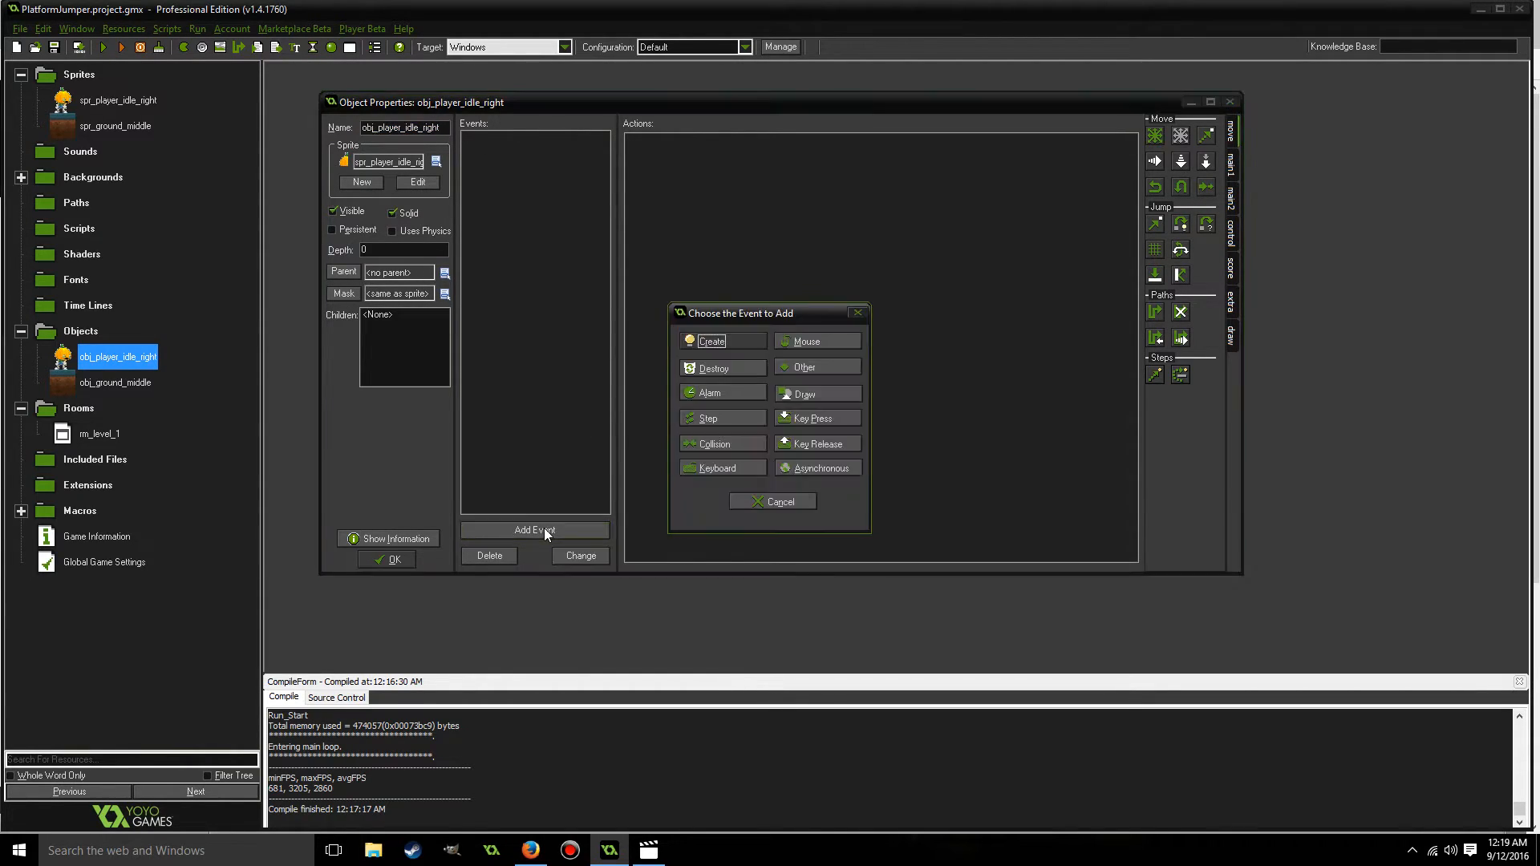
{"action": "left_click_drag", "start_coordinate": [774, 314], "coordinate": [779, 259]}
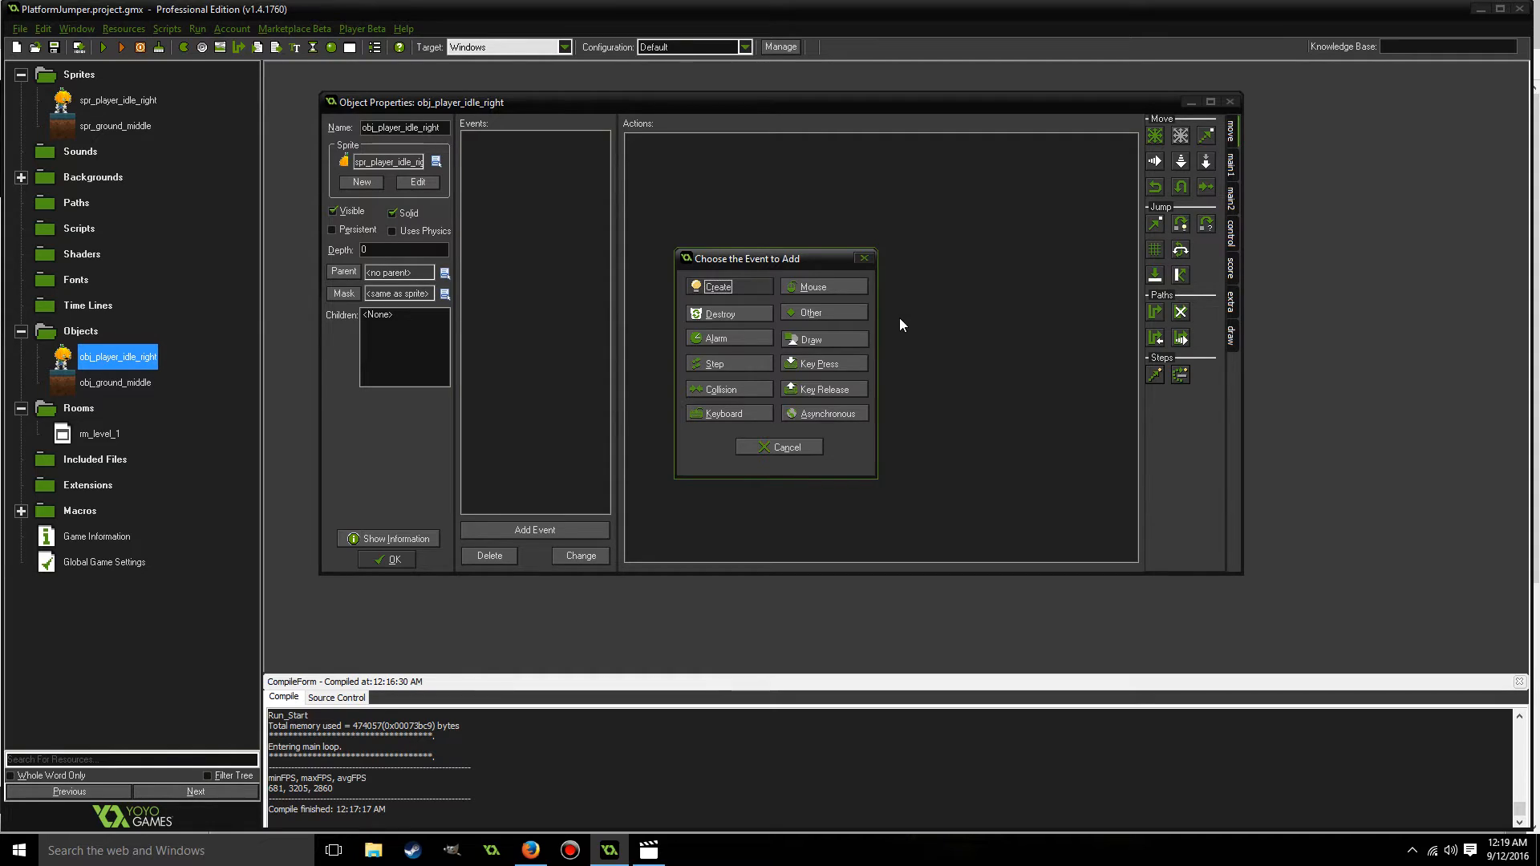
{"action": "left_click", "coordinate": [718, 414]}
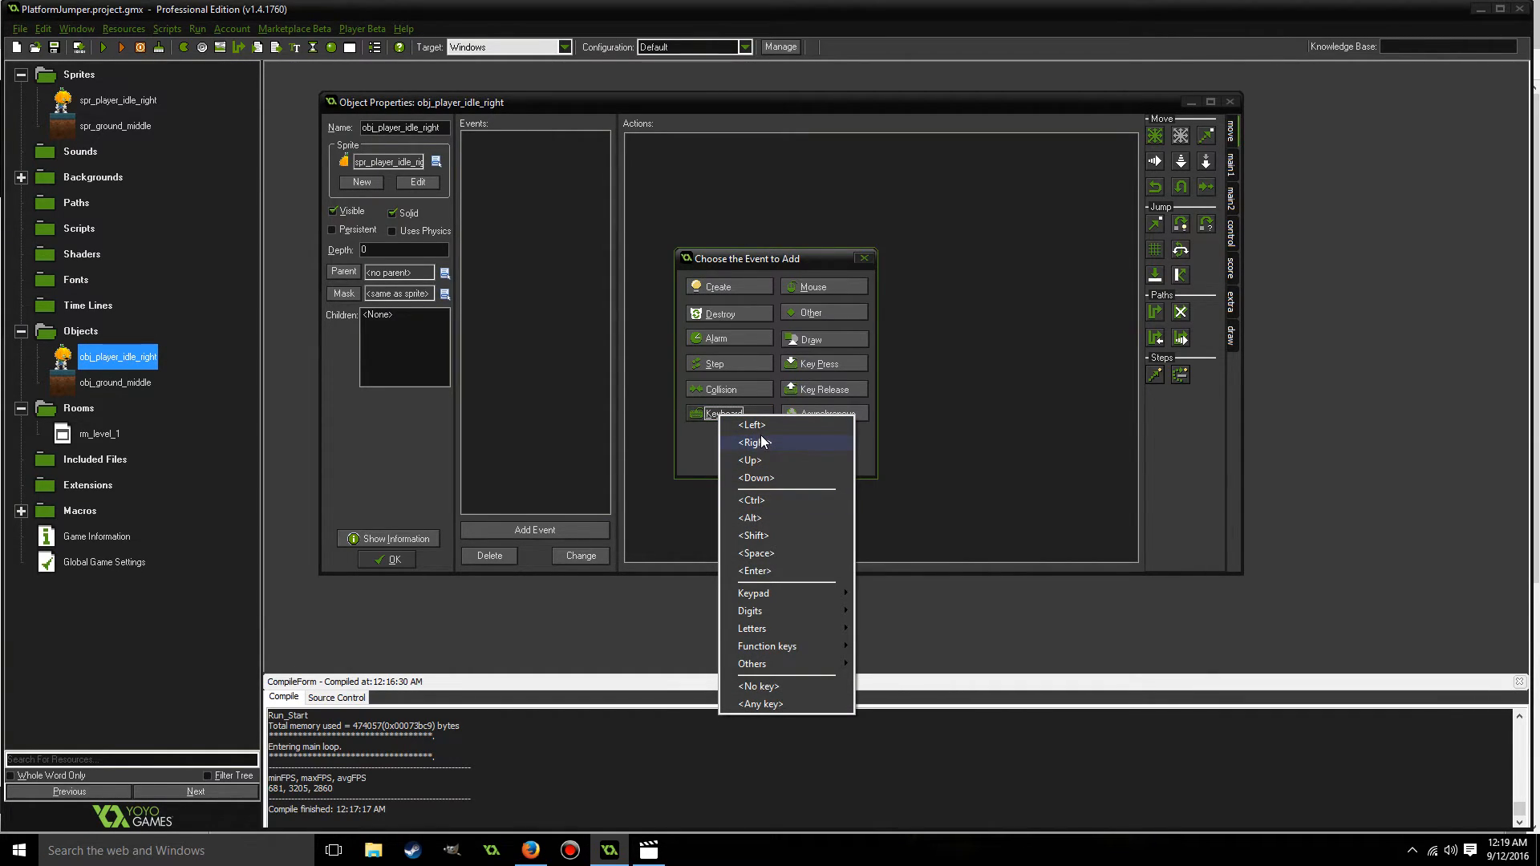
{"action": "left_click", "coordinate": [953, 281]}
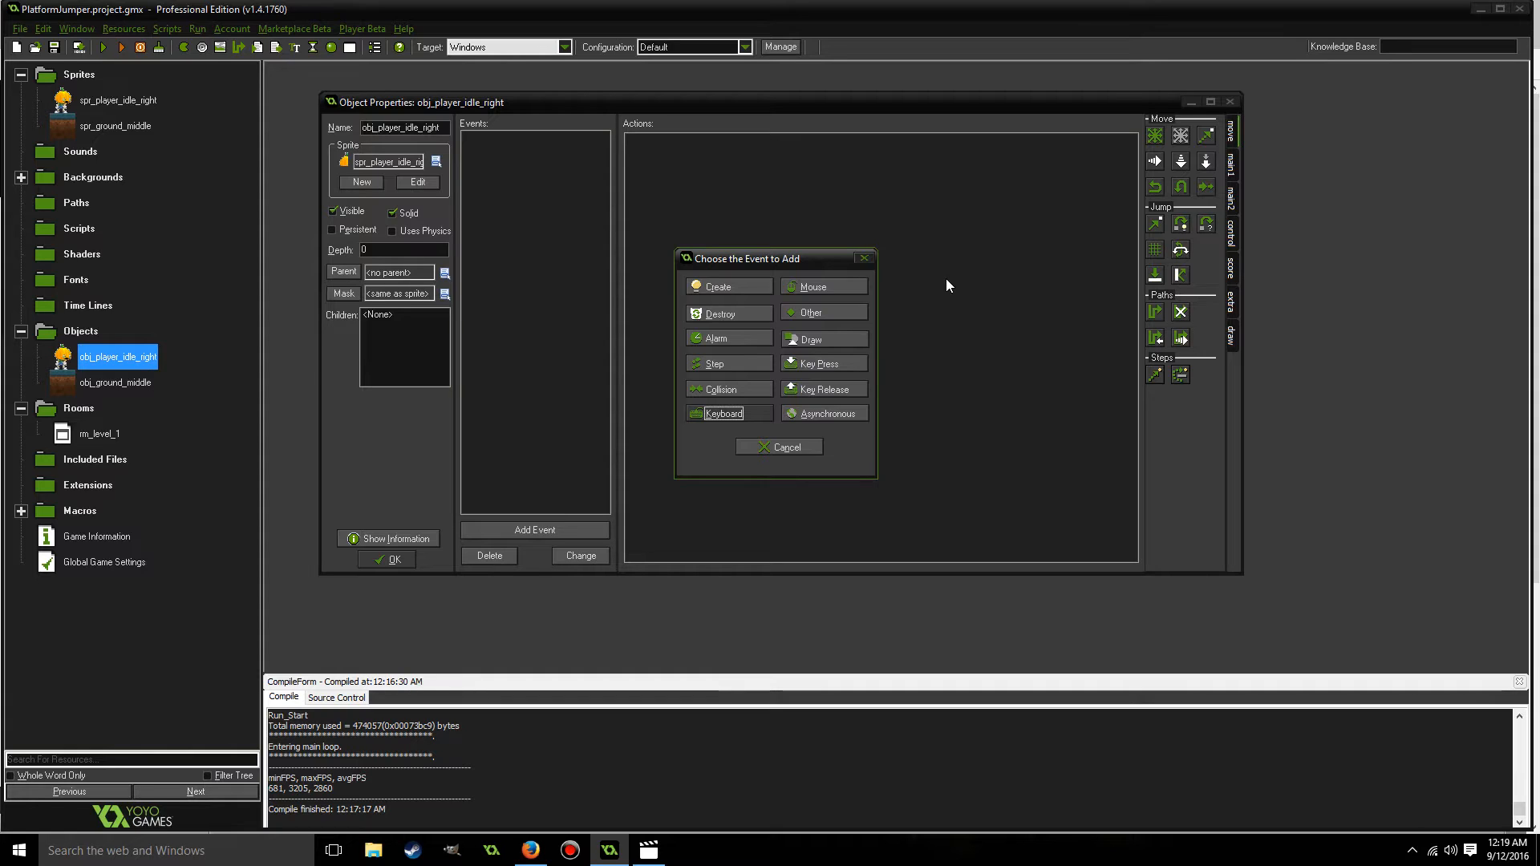
{"action": "left_click", "coordinate": [811, 366]}
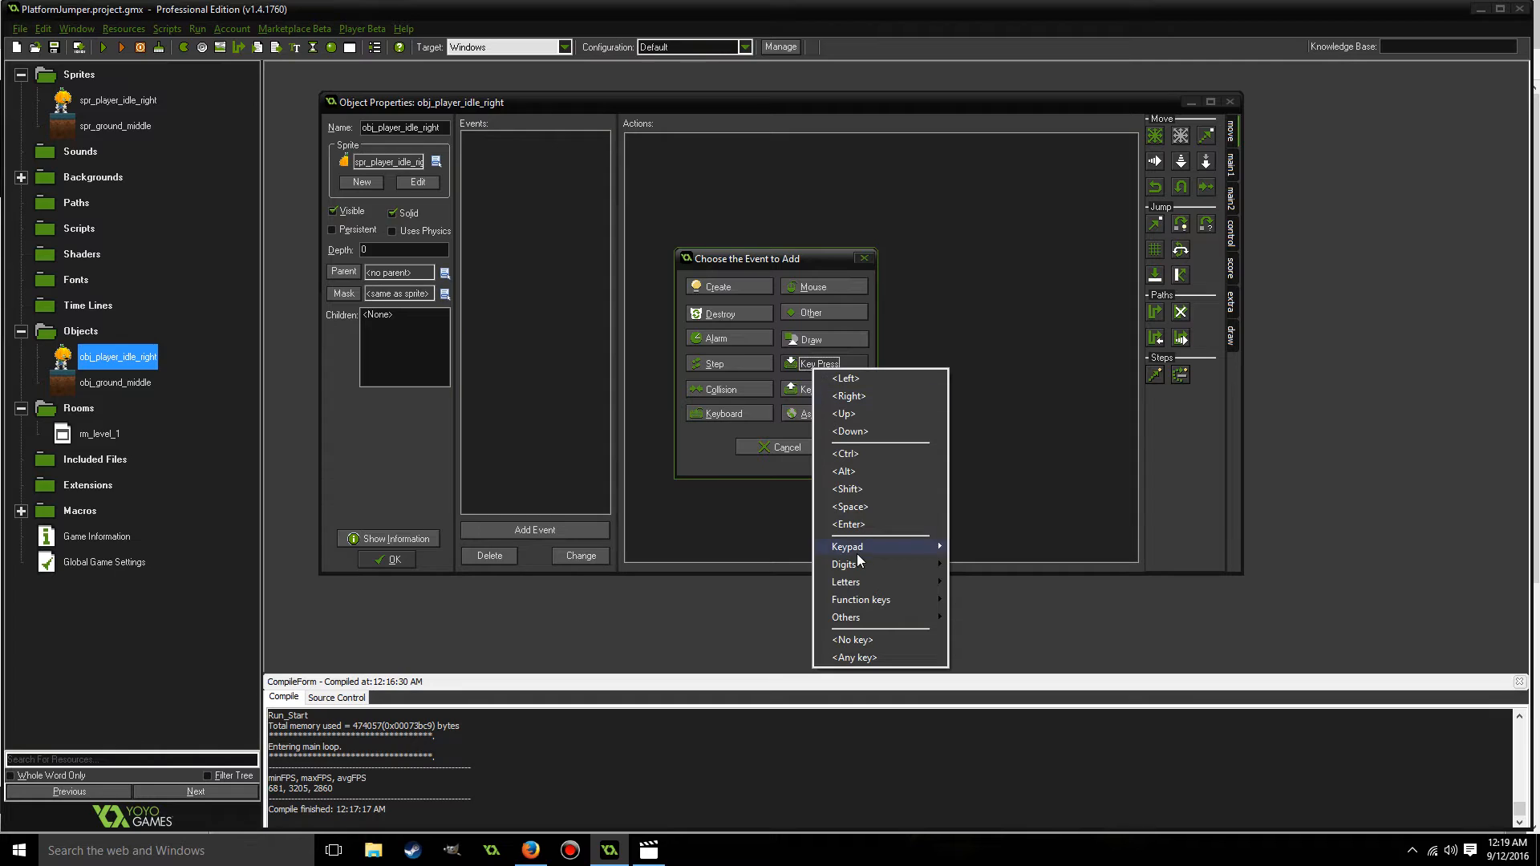
{"action": "mouse_move", "coordinate": [855, 552]}
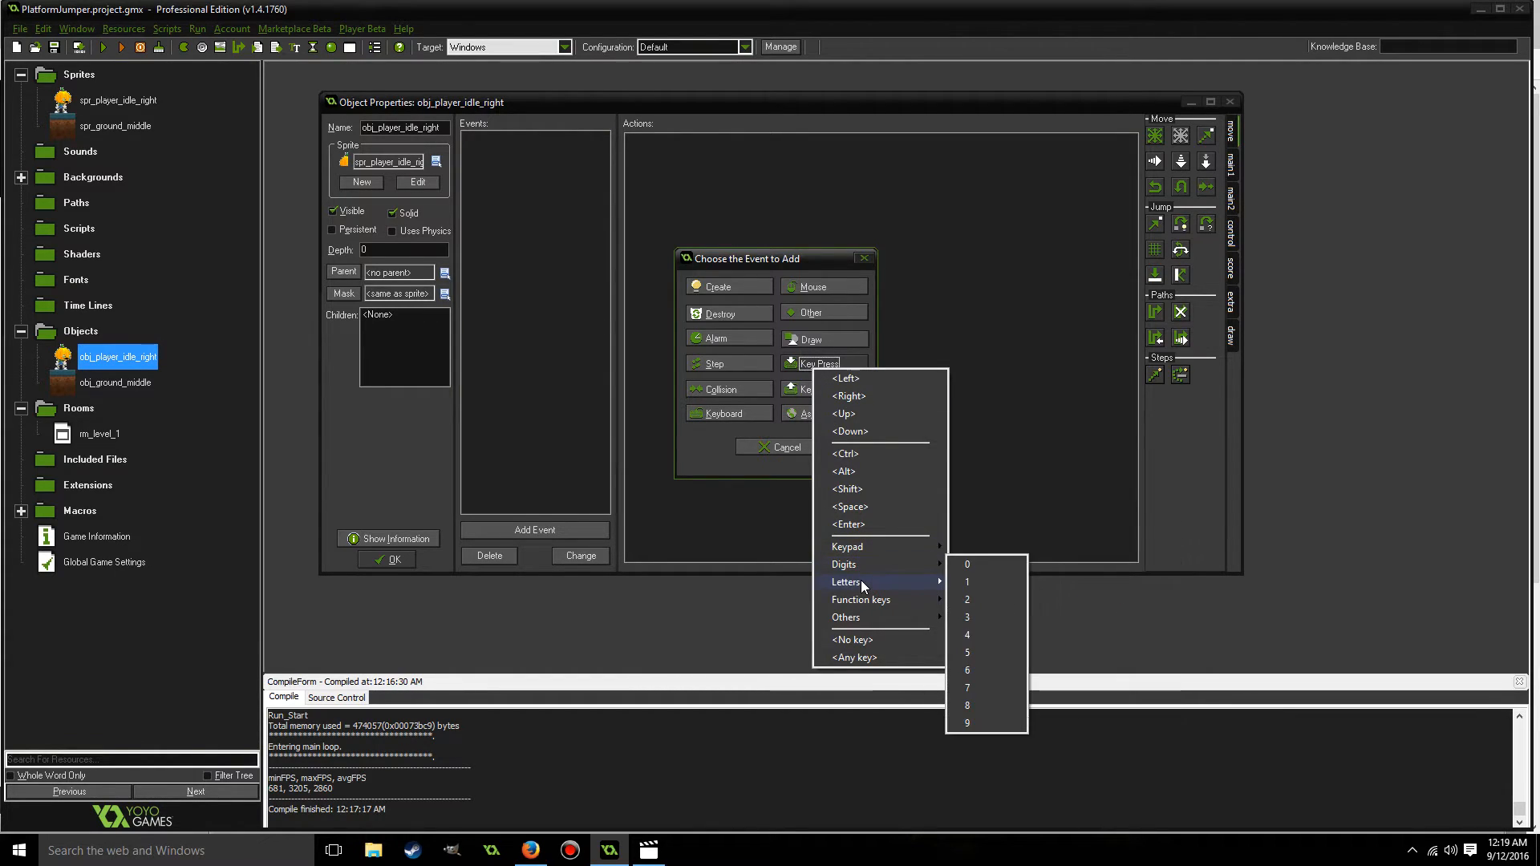
{"action": "mouse_move", "coordinate": [864, 588]}
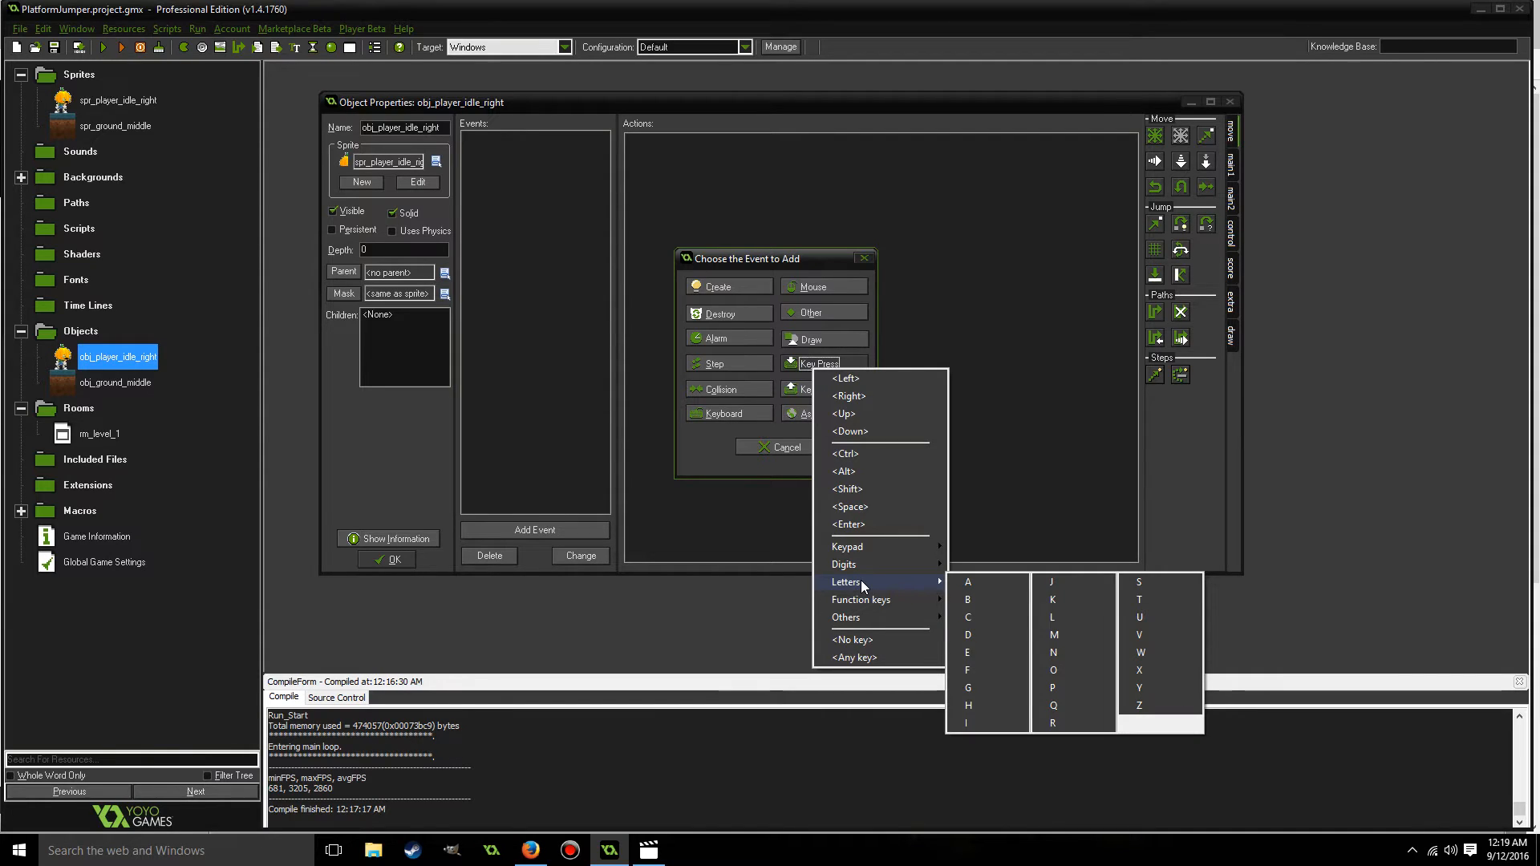
{"action": "left_click", "coordinate": [975, 634]}
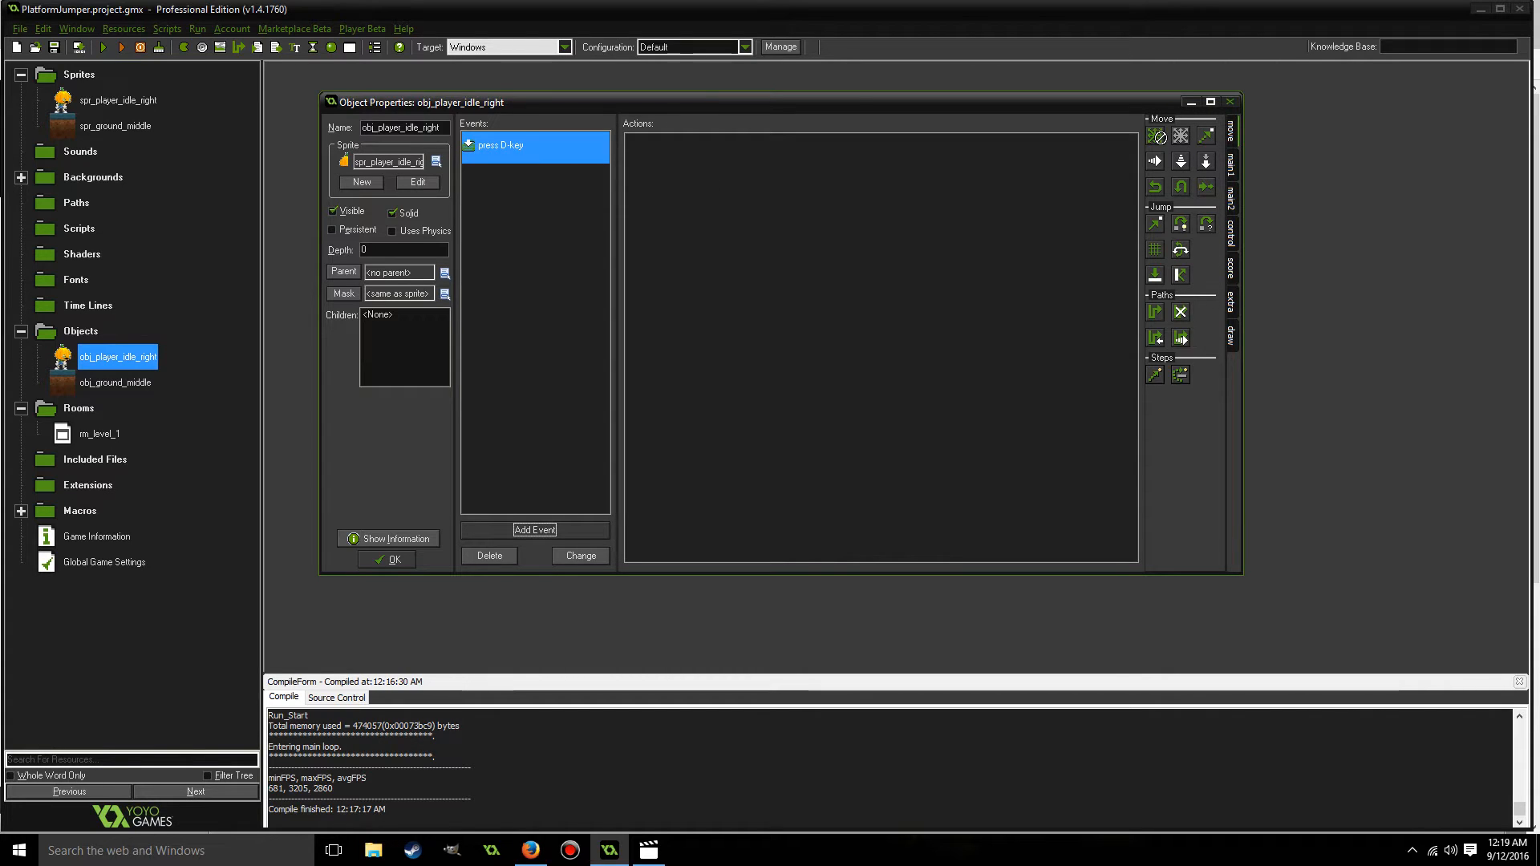
Add a Move Fixed action to the D press event, moving the player right at speed 4.
{"action": "left_click_drag", "start_coordinate": [786, 172], "coordinate": [786, 173]}
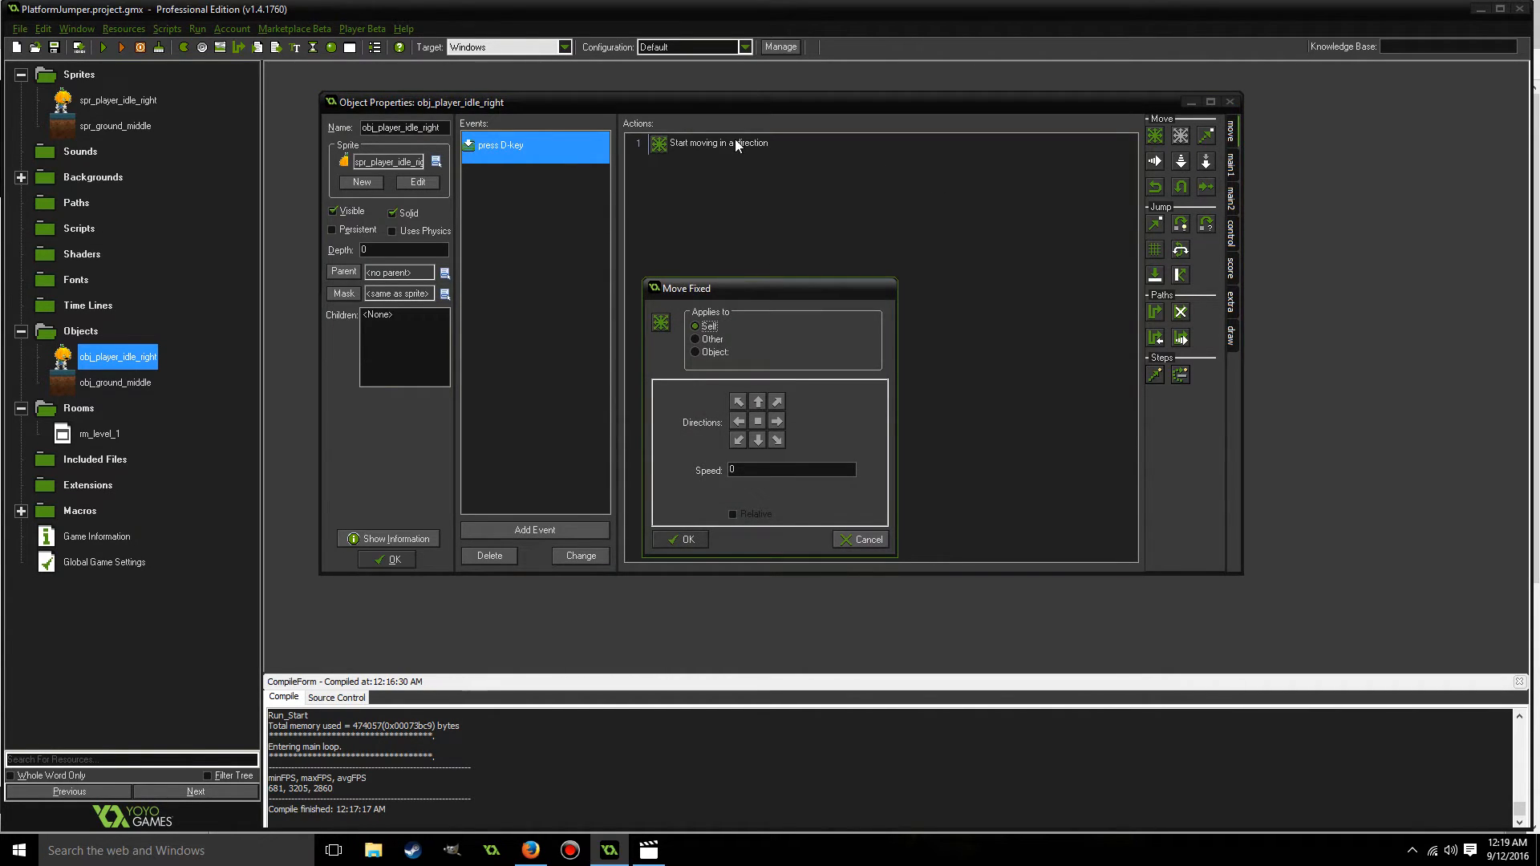
{"action": "left_click", "coordinate": [777, 421]}
{"action": "double_click", "coordinate": [744, 469]}
{"action": "type", "text": "4"}
{"action": "left_click", "coordinate": [700, 540]}
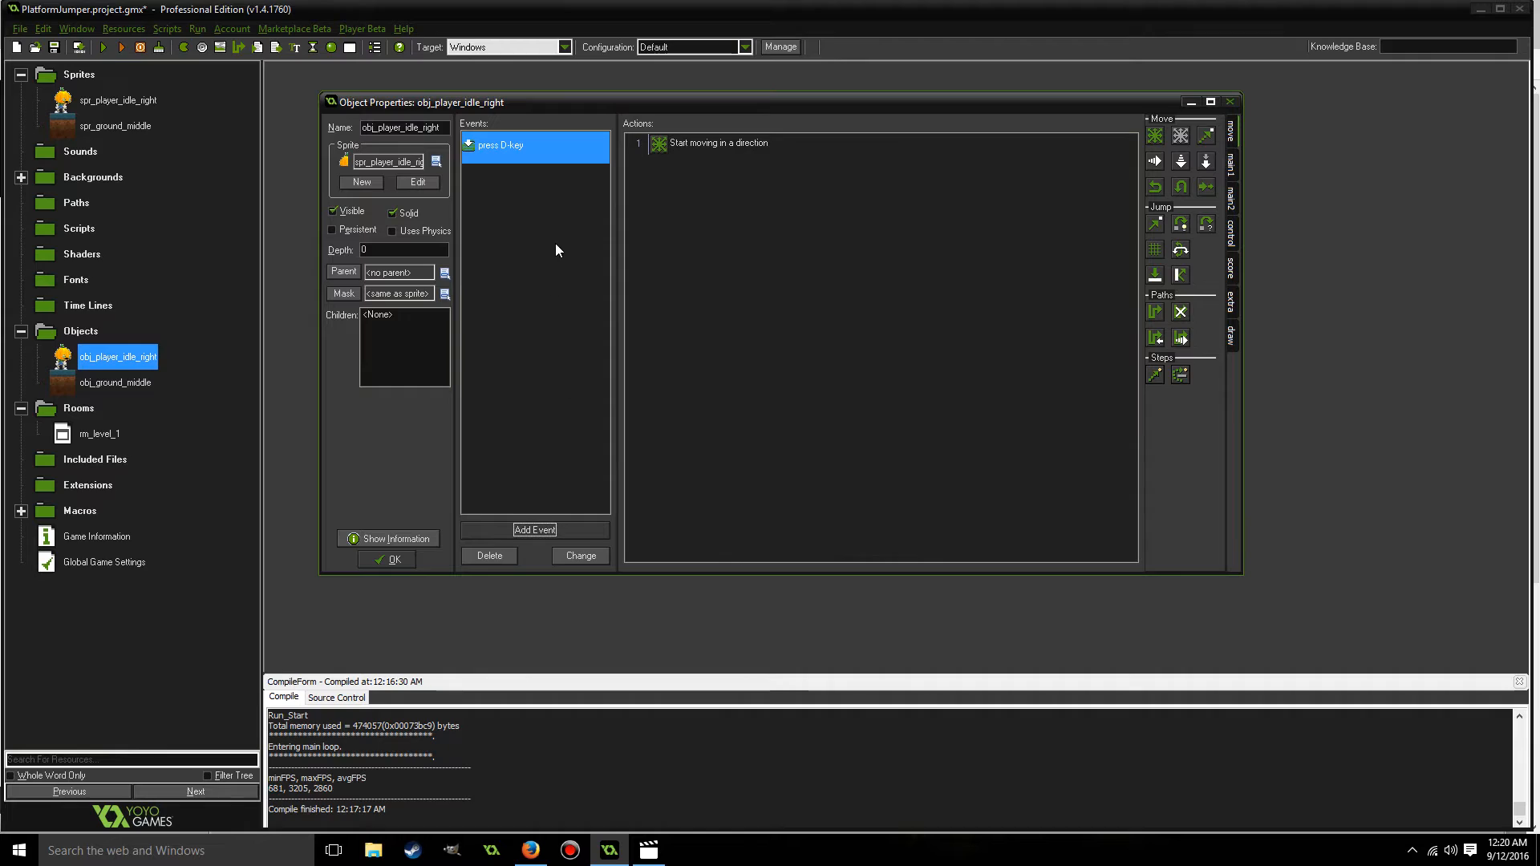
Add a key release event for the letter D with a Move Fixed action that stops the player.
{"action": "left_click", "coordinate": [530, 530]}
{"action": "left_click", "coordinate": [839, 388]}
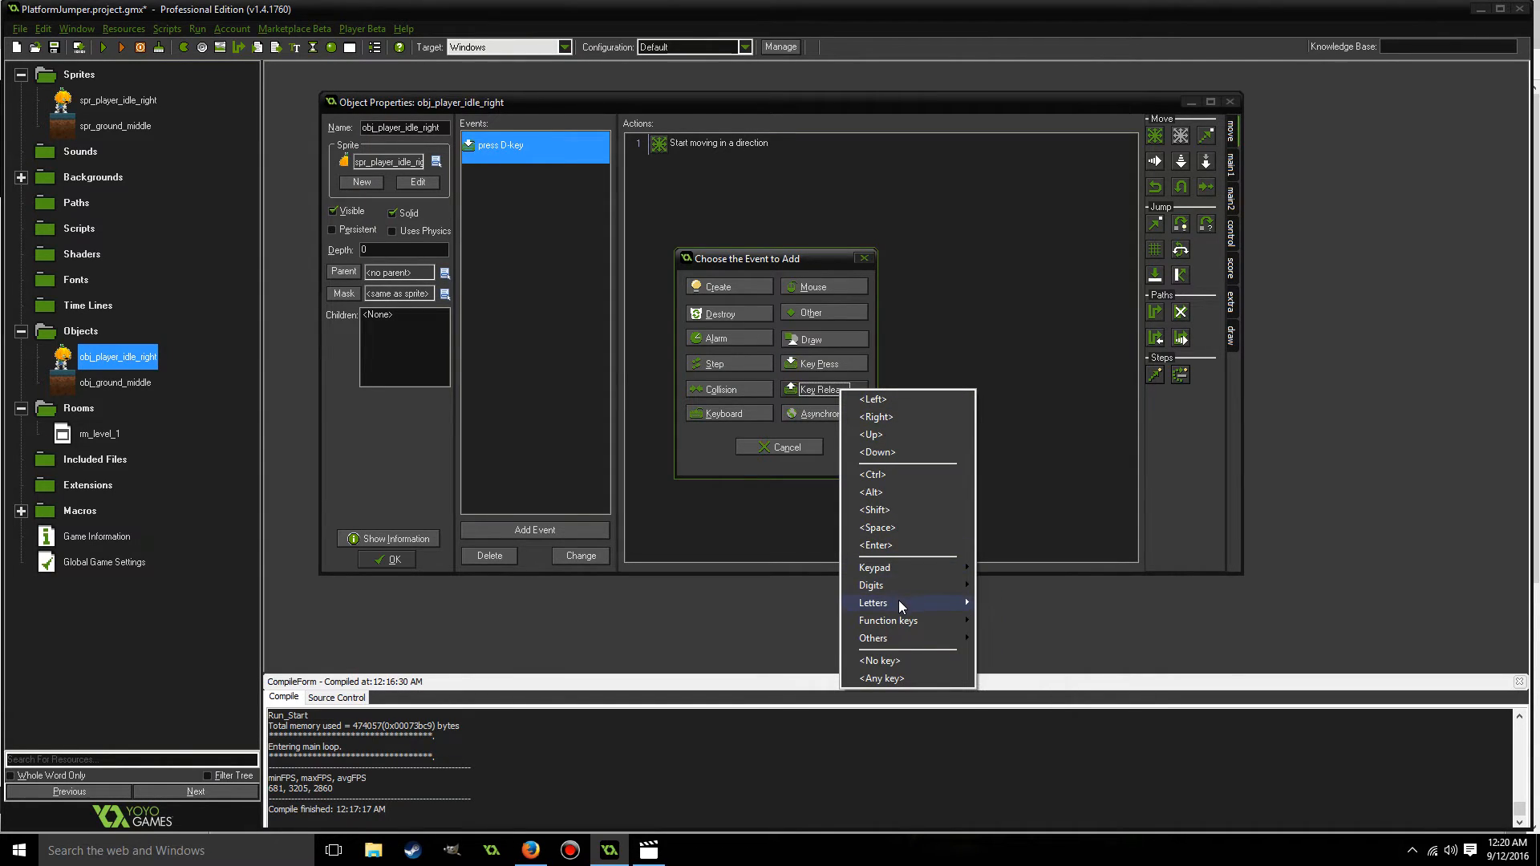
{"action": "mouse_move", "coordinate": [898, 600]}
{"action": "left_click", "coordinate": [1009, 657]}
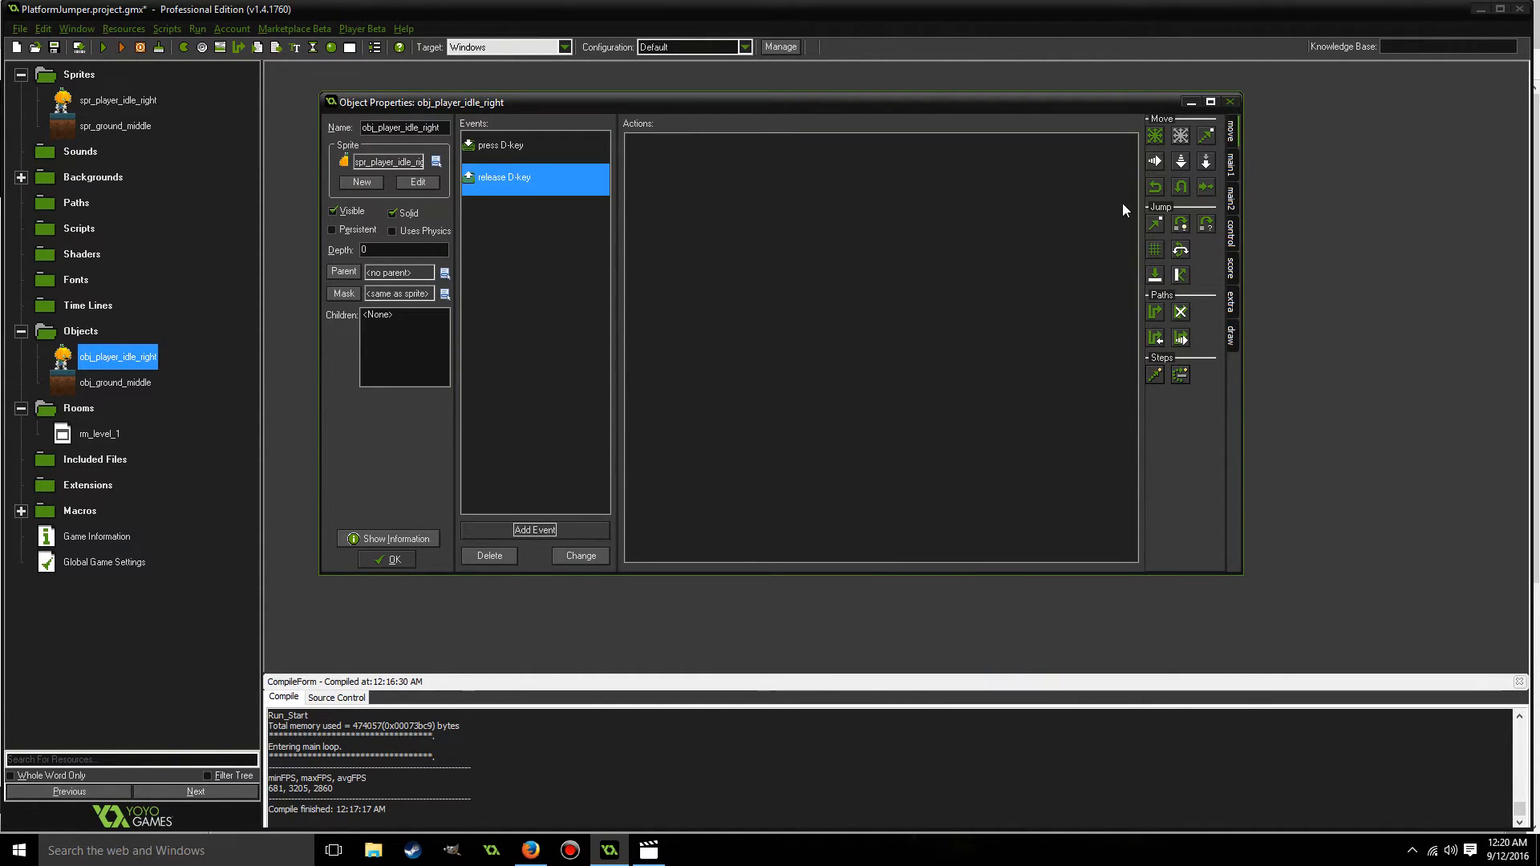
{"action": "left_click_drag", "start_coordinate": [1154, 135], "coordinate": [885, 166]}
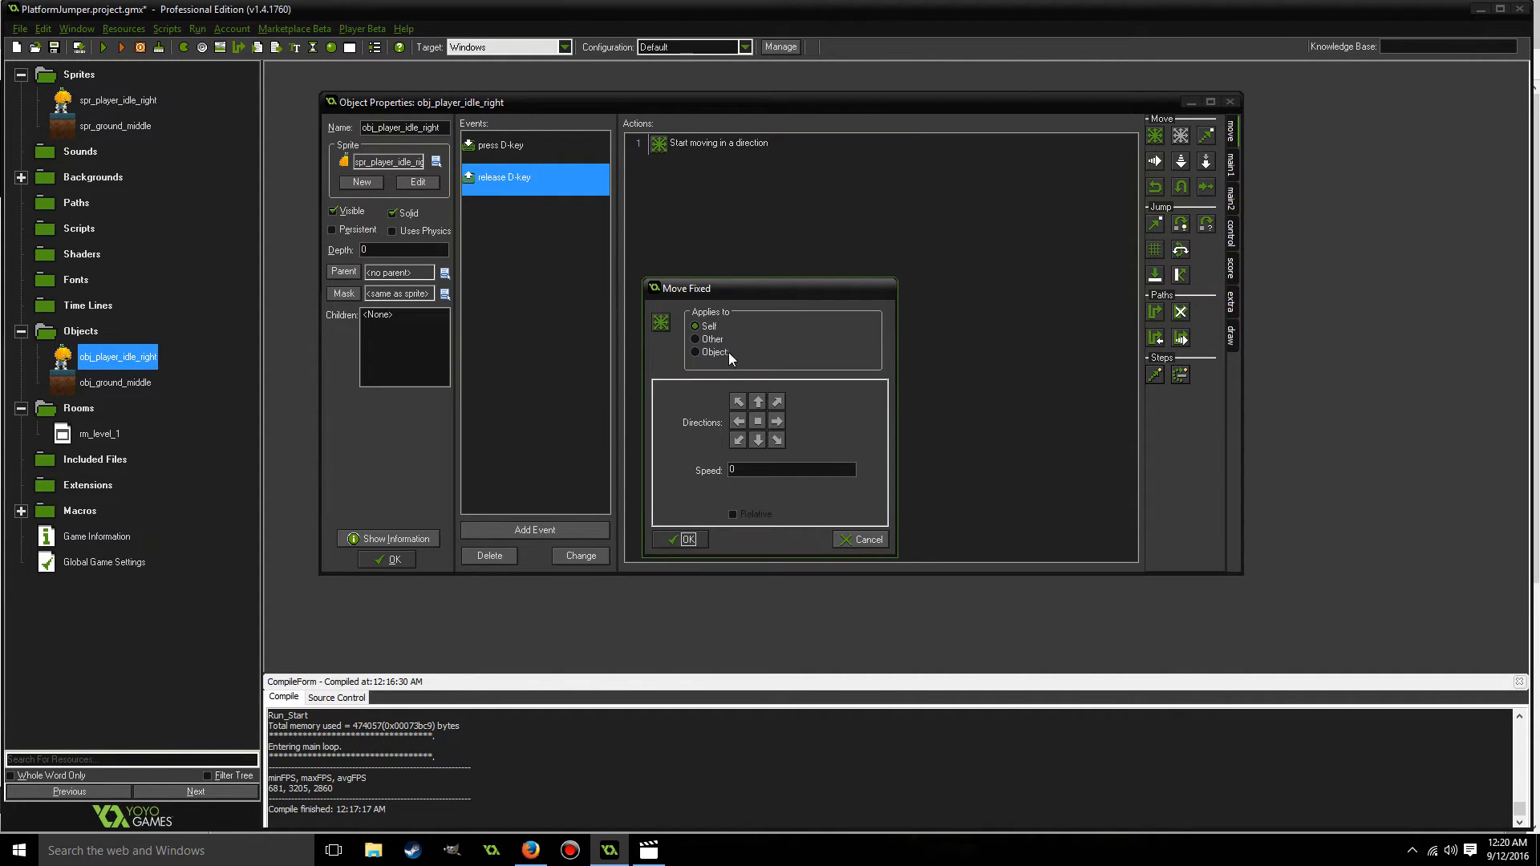
{"action": "left_click", "coordinate": [757, 421]}
{"action": "left_click", "coordinate": [683, 541]}
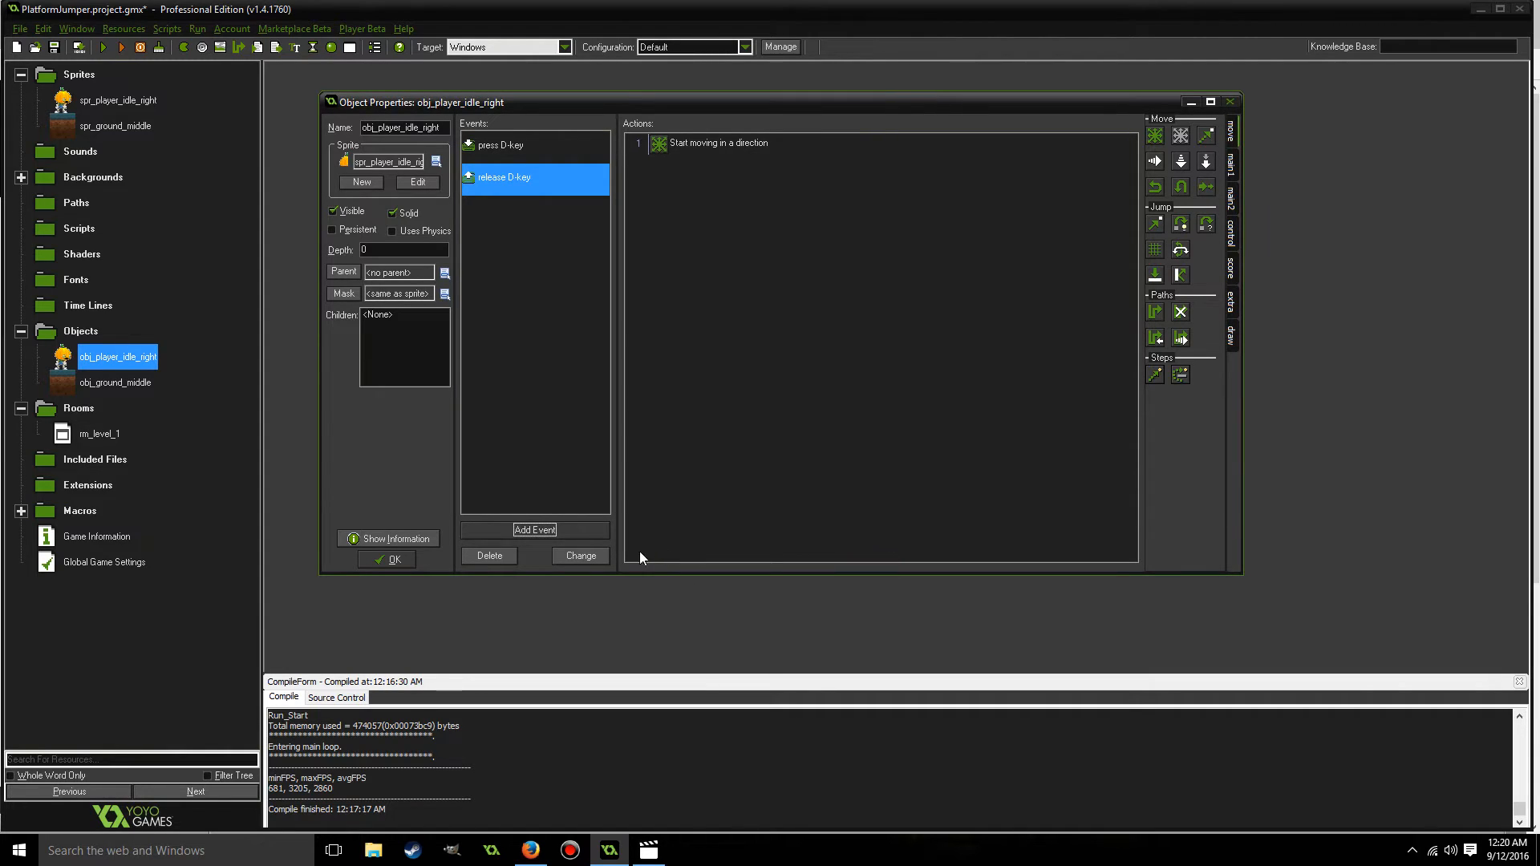
Add a key press event for the letter A with a Move Fixed action moving the player left at speed 4.
{"action": "left_click", "coordinate": [557, 531]}
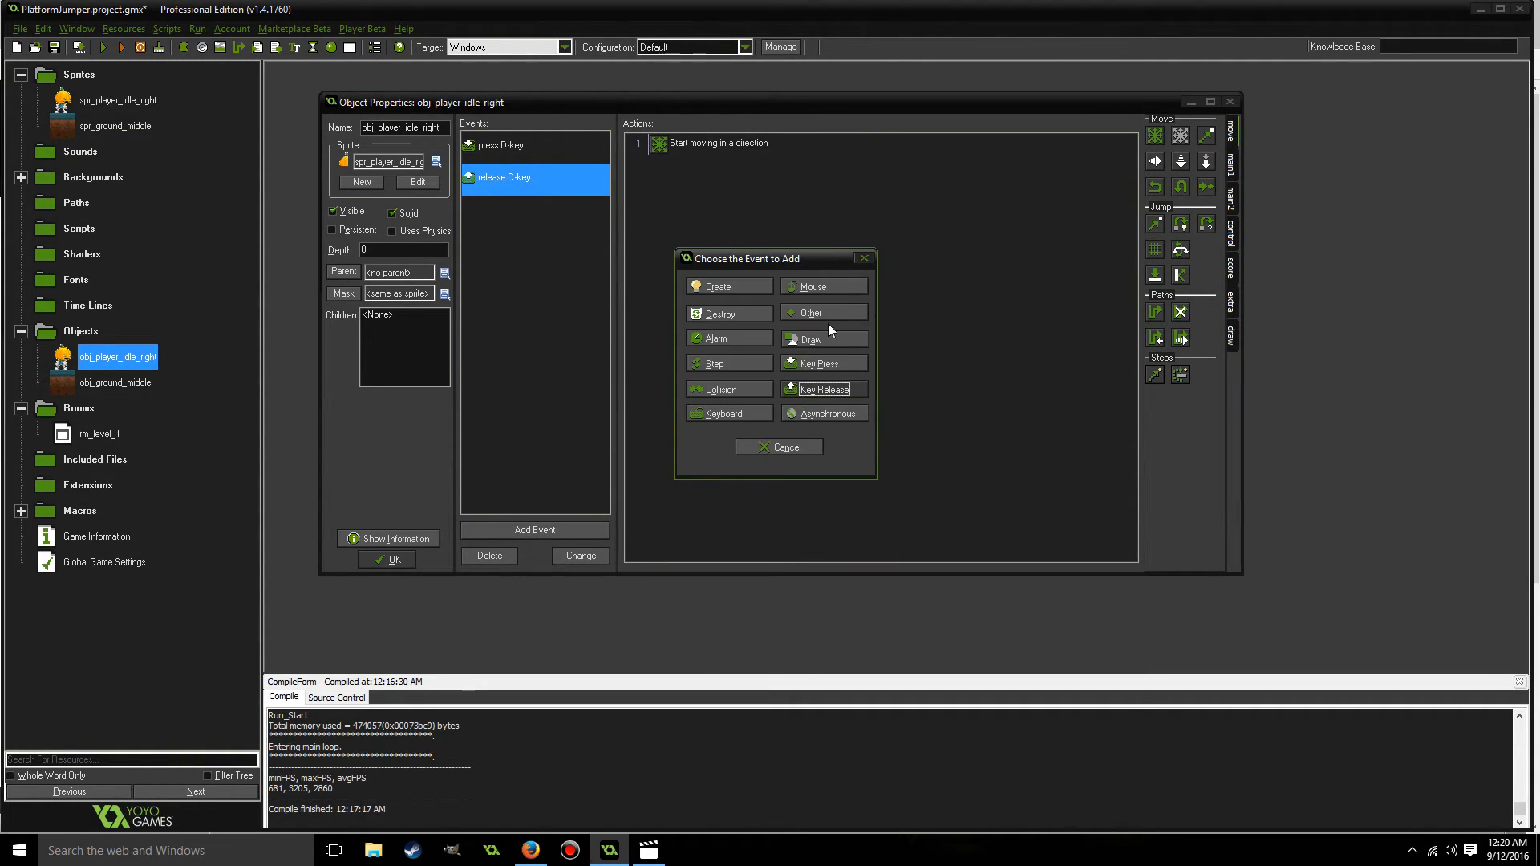
{"action": "left_click", "coordinate": [825, 364]}
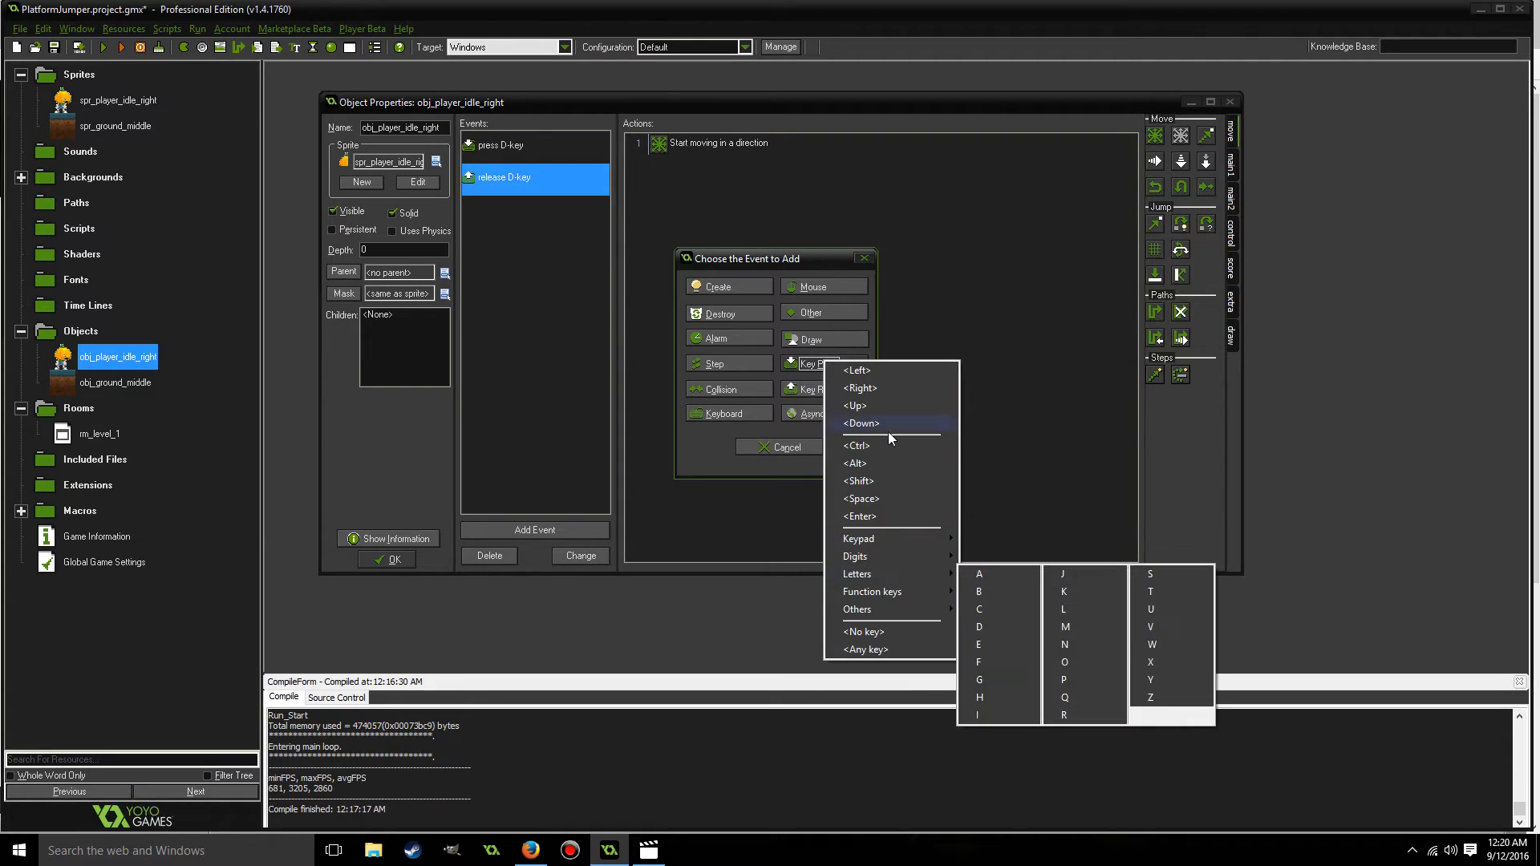
{"action": "mouse_move", "coordinate": [889, 577]}
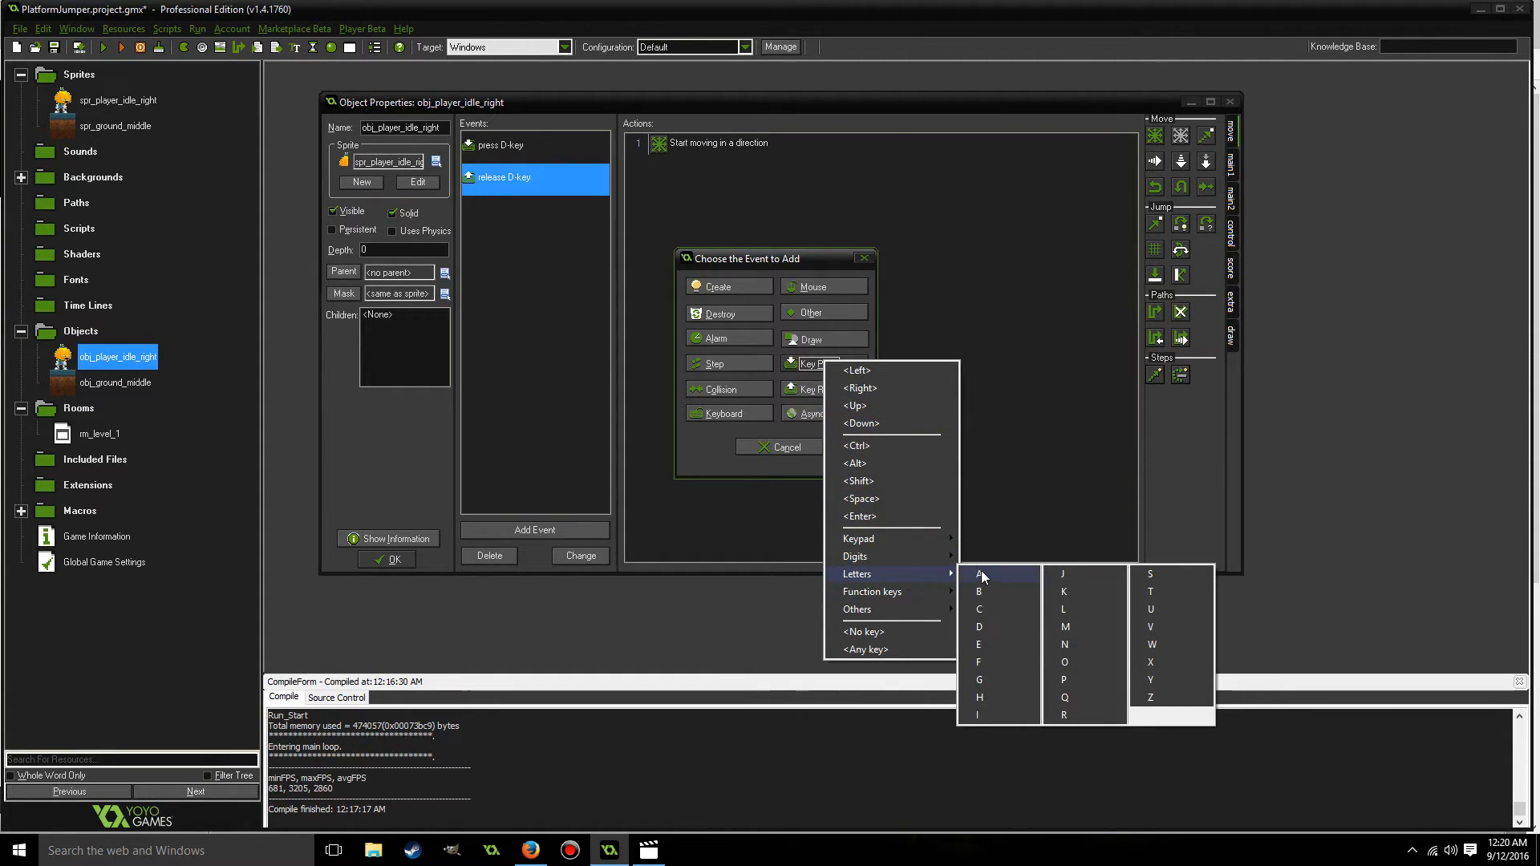
{"action": "left_click", "coordinate": [981, 575]}
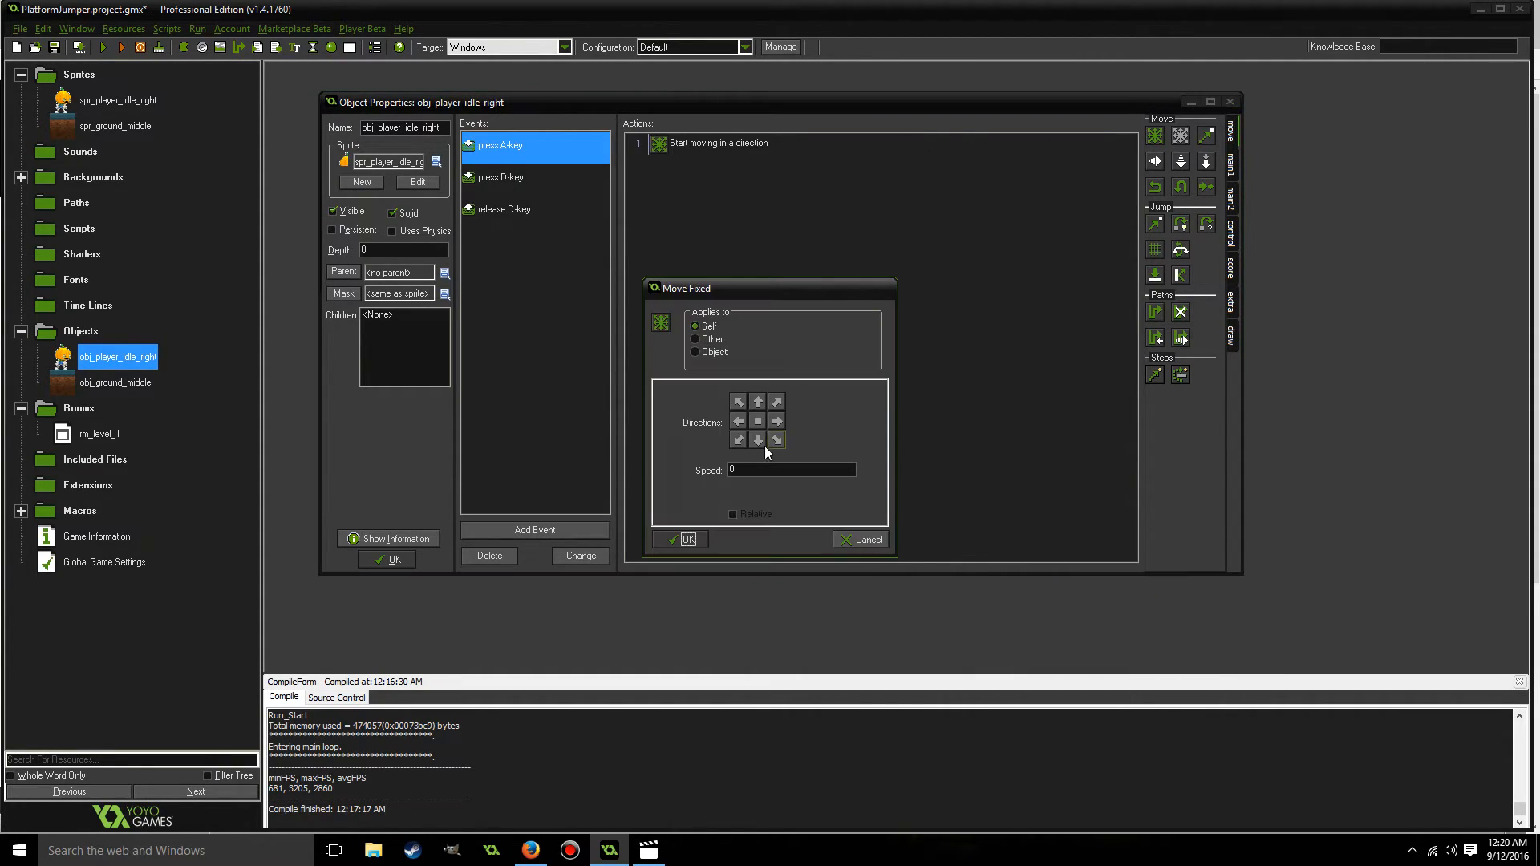
{"action": "left_click", "coordinate": [739, 422]}
{"action": "double_click", "coordinate": [752, 470]}
{"action": "type", "text": "4"}
{"action": "left_click", "coordinate": [688, 541]}
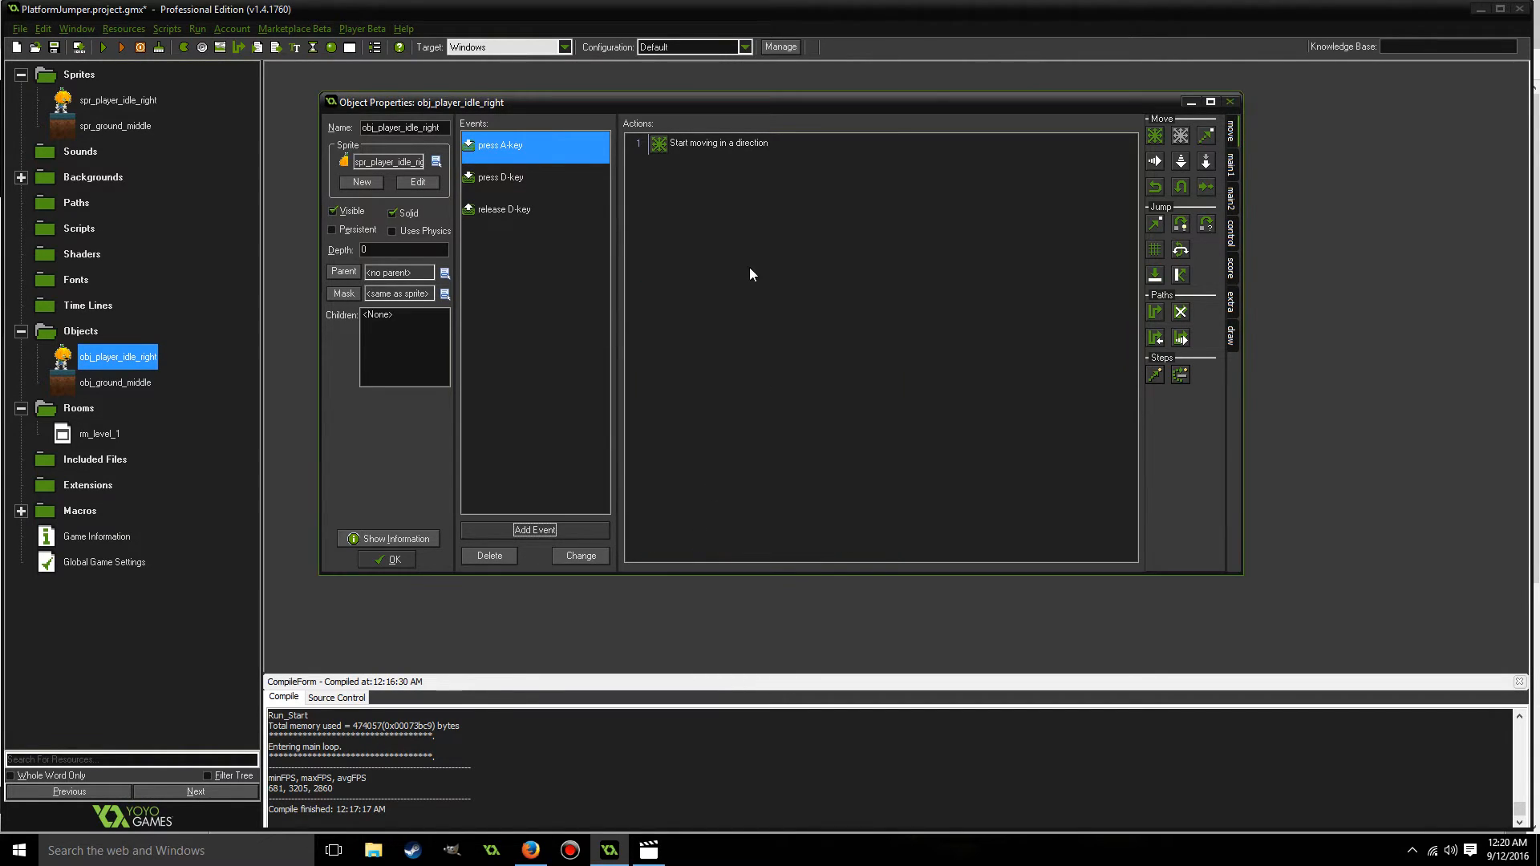
Add a key release event for the letter A with a Move Fixed action that stops the player.
{"action": "left_click", "coordinate": [535, 529]}
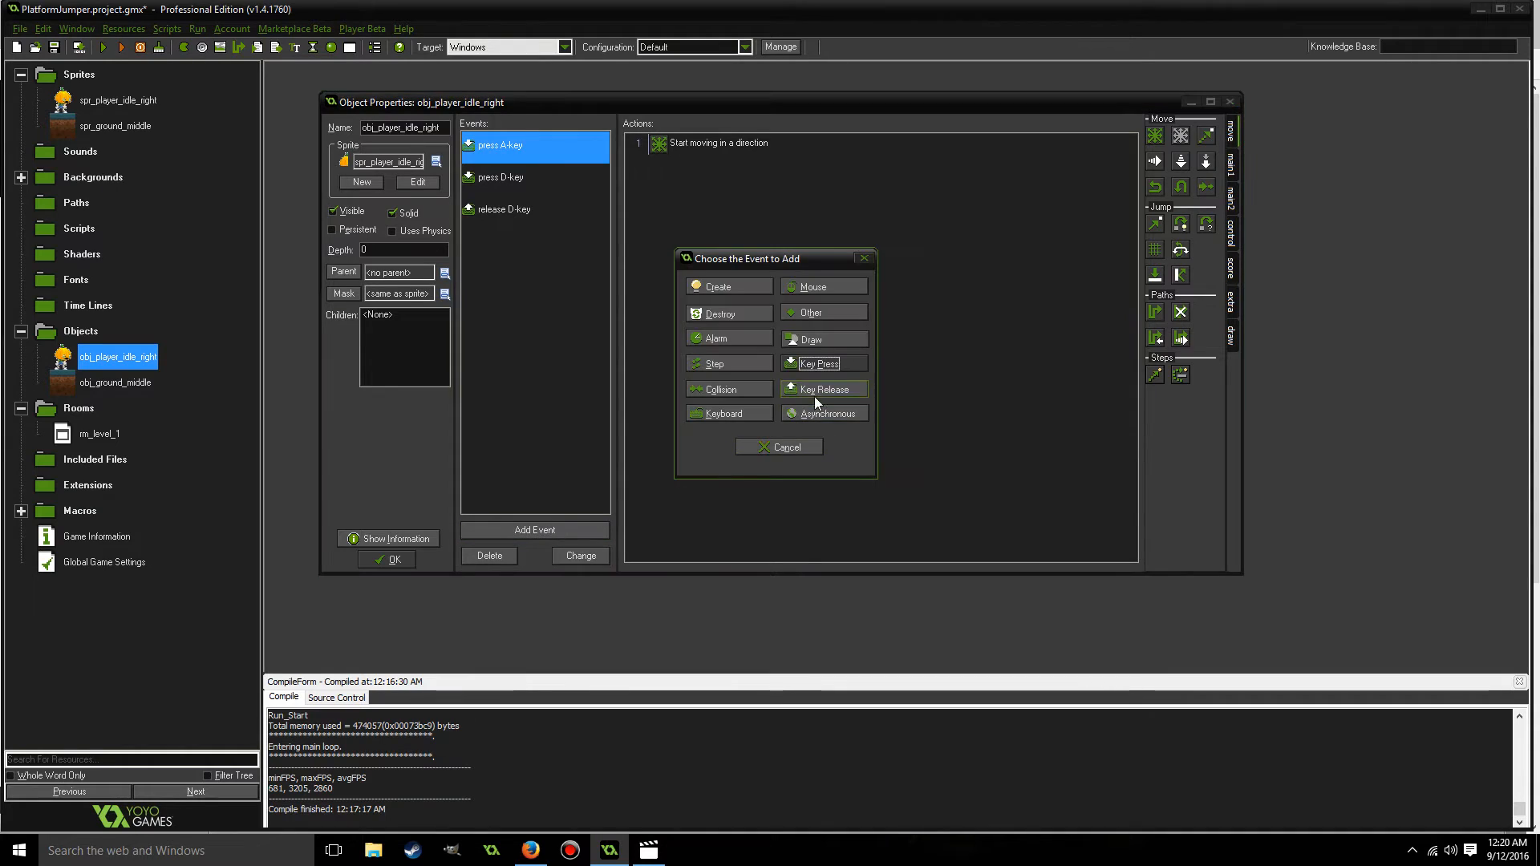
{"action": "left_click", "coordinate": [816, 389]}
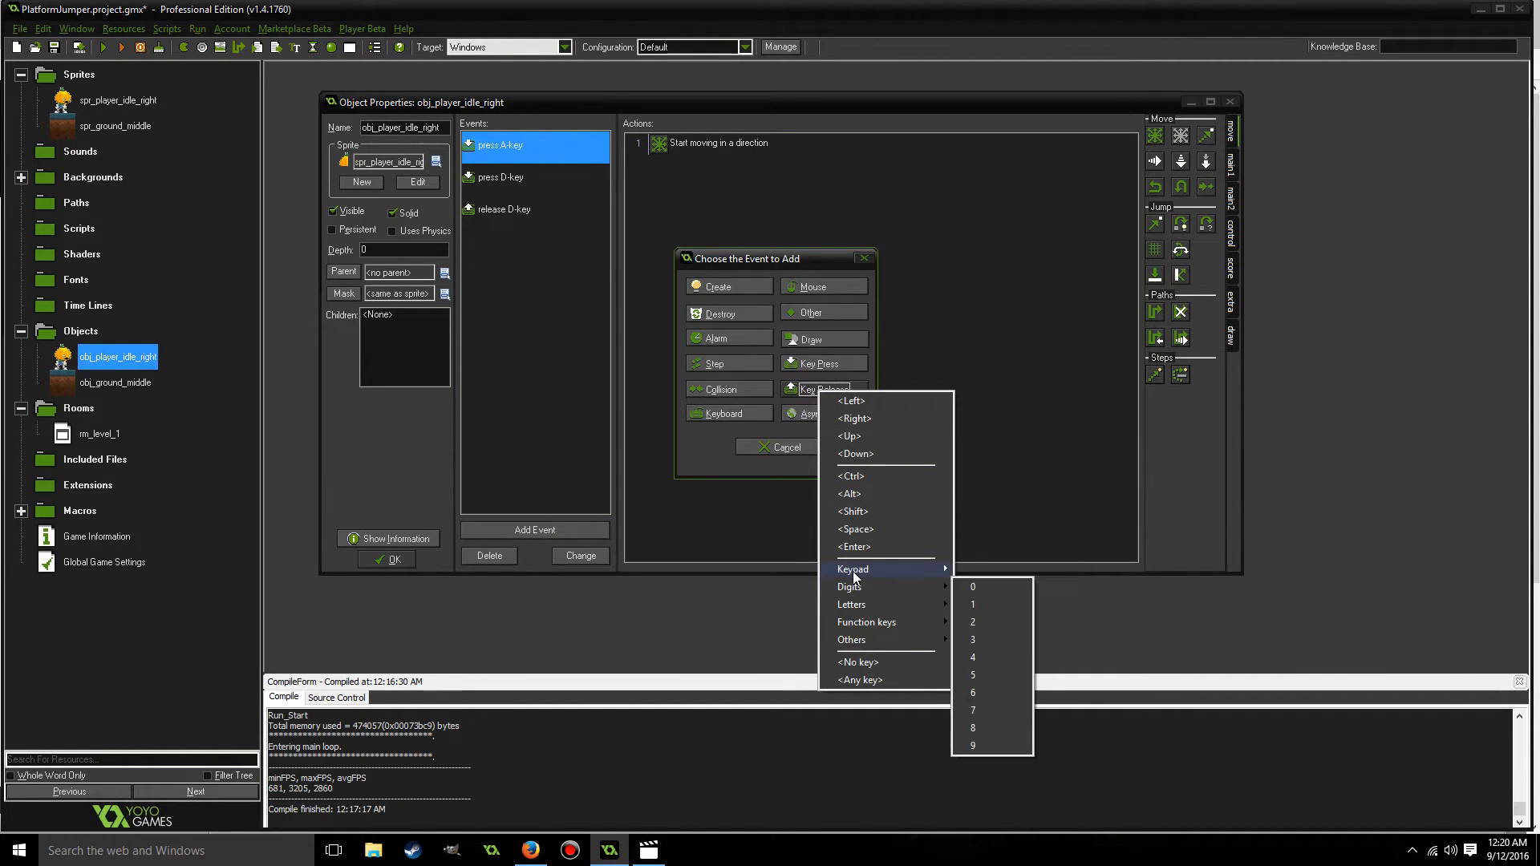
{"action": "mouse_move", "coordinate": [911, 604]}
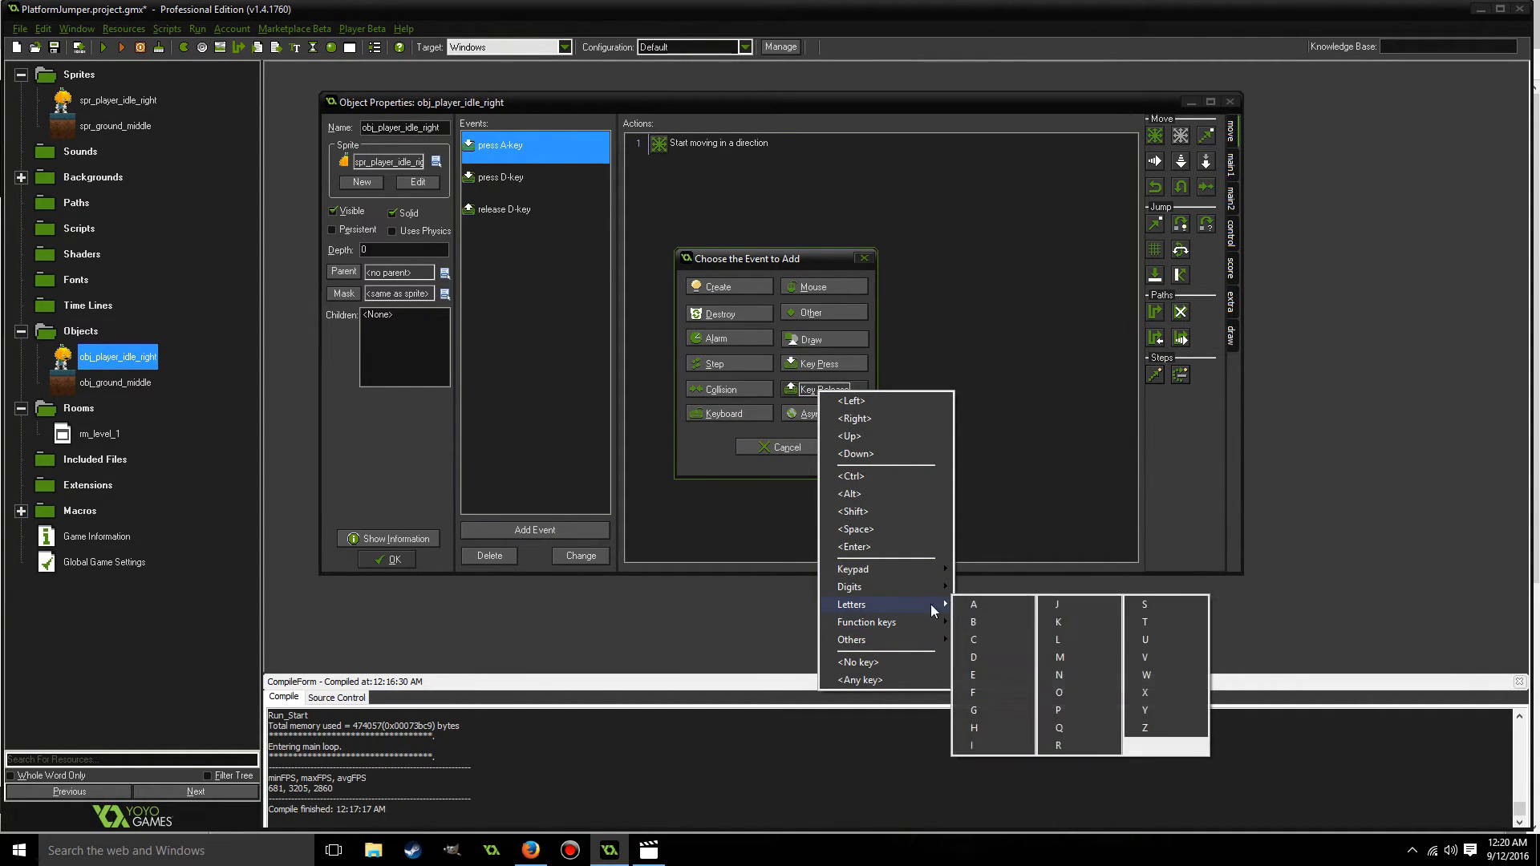
{"action": "left_click", "coordinate": [977, 606]}
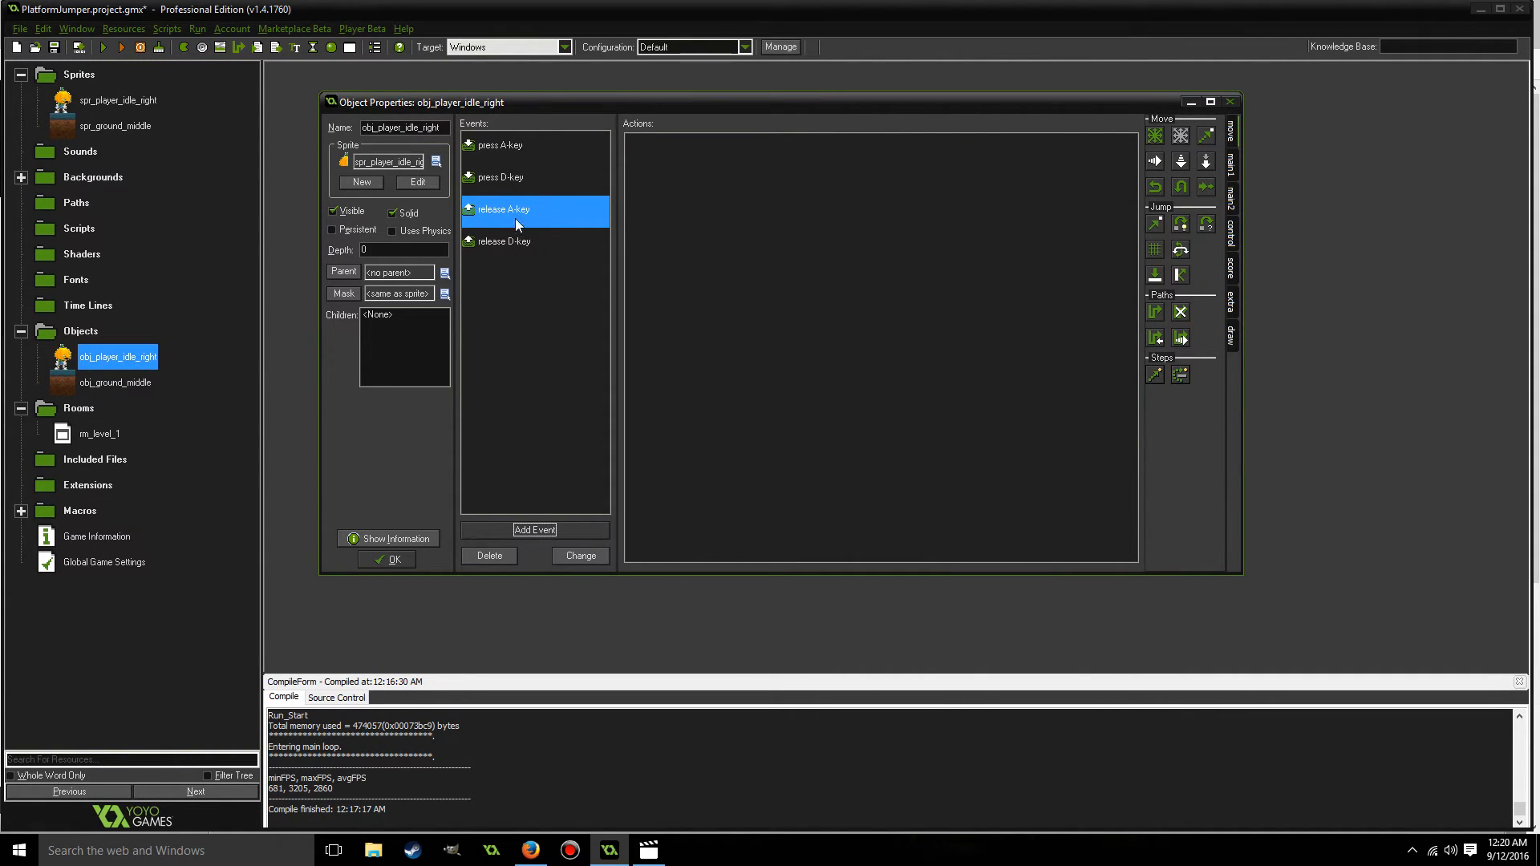
{"action": "left_click_drag", "start_coordinate": [1152, 136], "coordinate": [947, 186]}
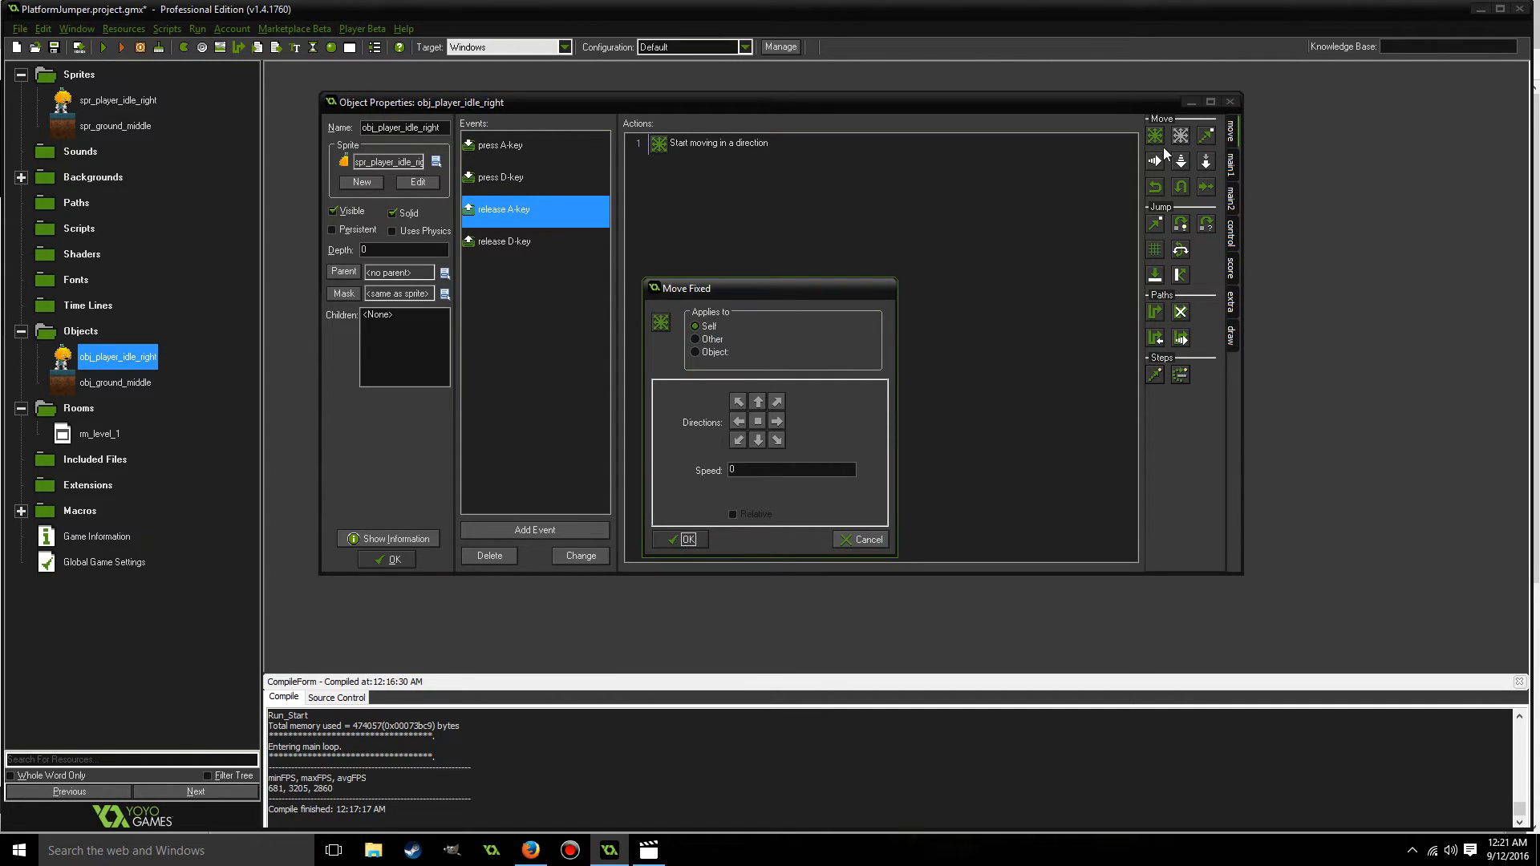
{"action": "left_click", "coordinate": [758, 421]}
{"action": "left_click", "coordinate": [680, 539]}
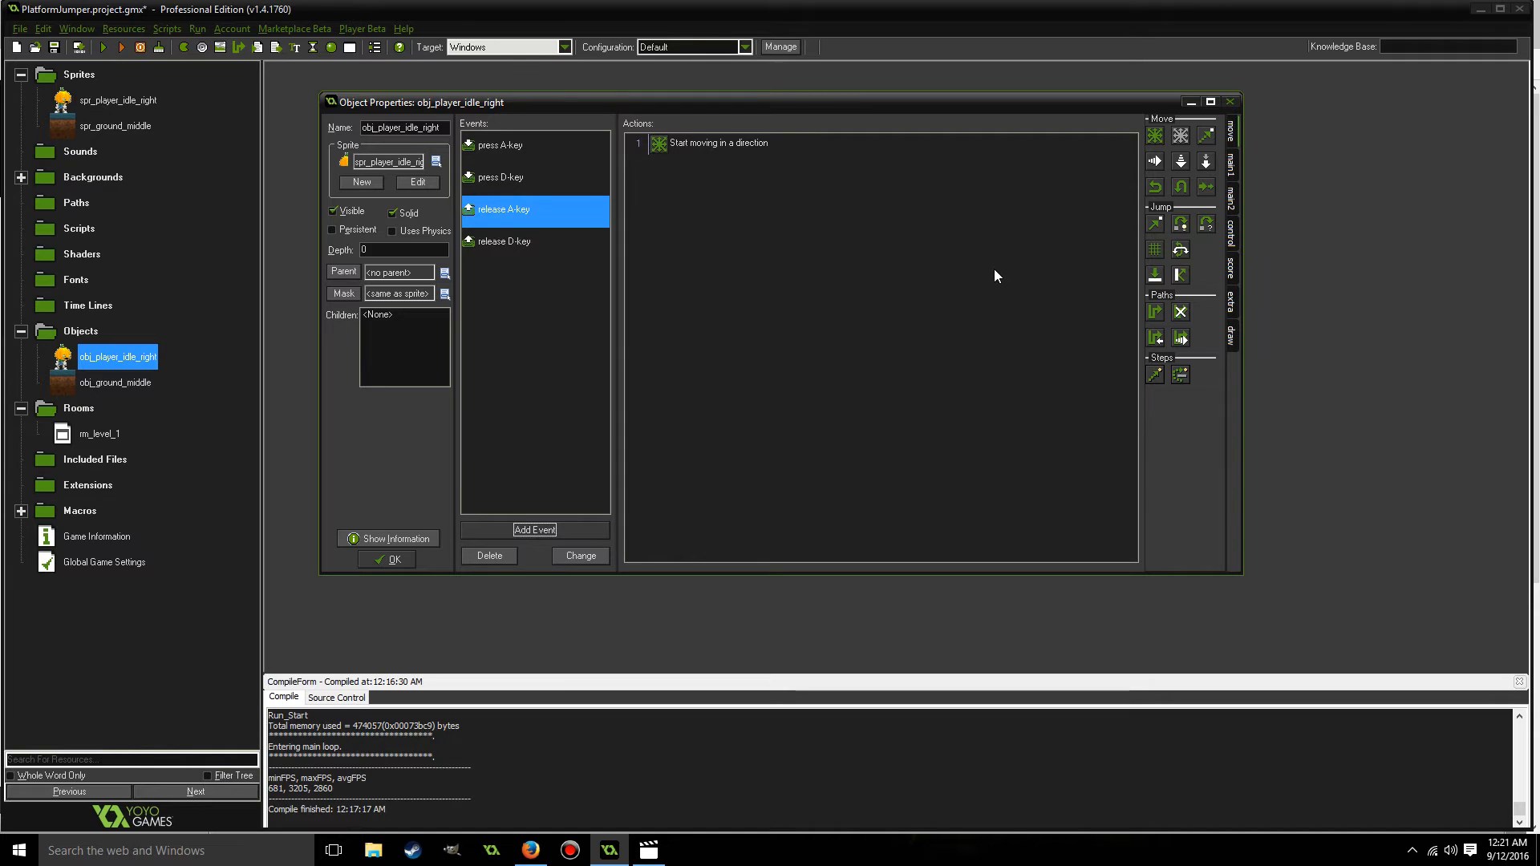
Accept the player object's events and run the game to test walking the player right and left.
{"action": "left_click", "coordinate": [531, 536]}
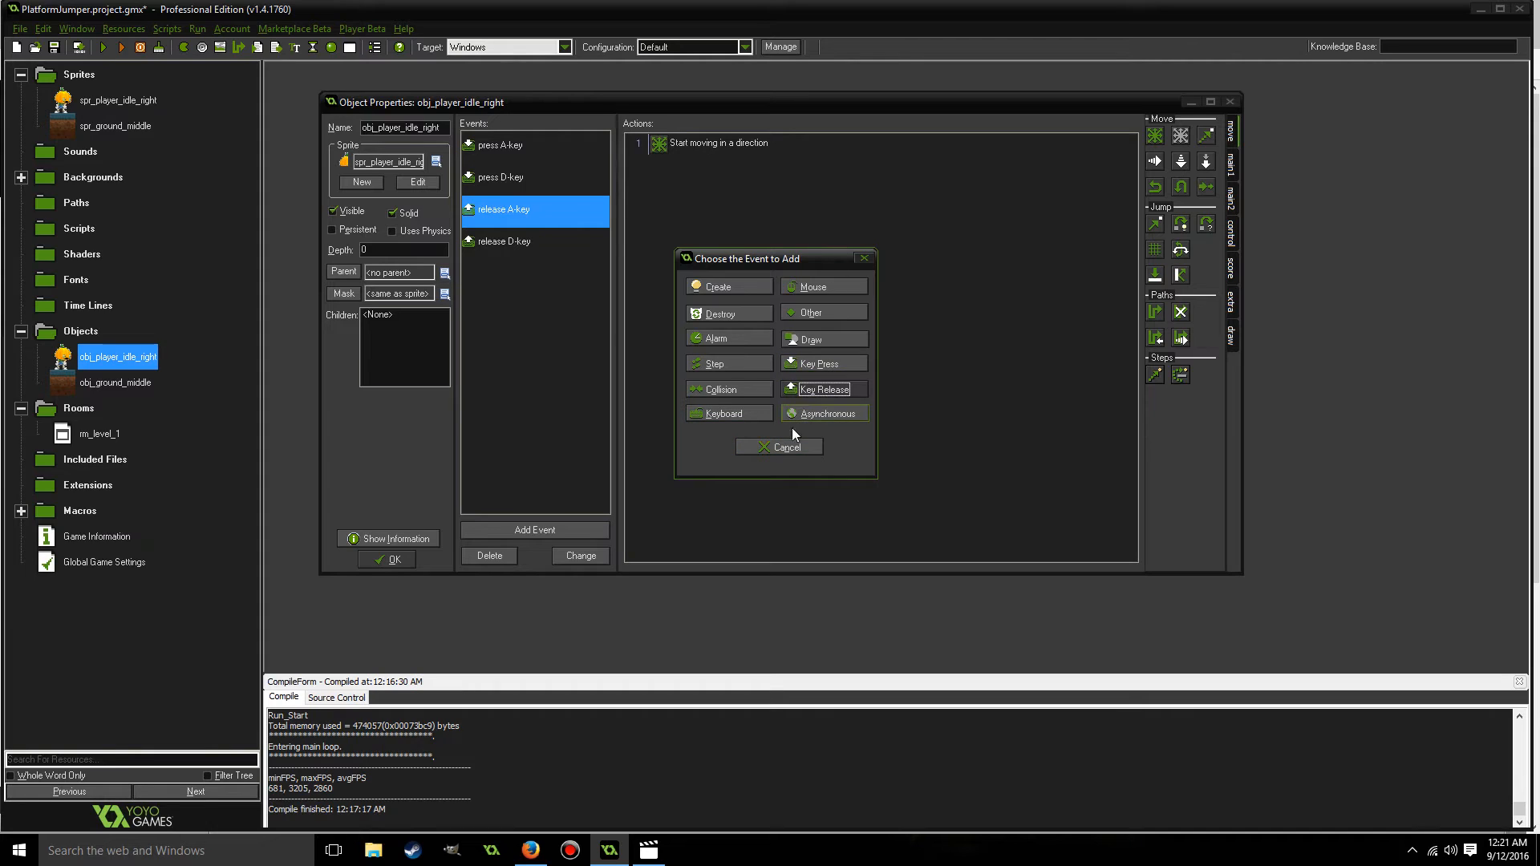
{"action": "left_click", "coordinate": [772, 445]}
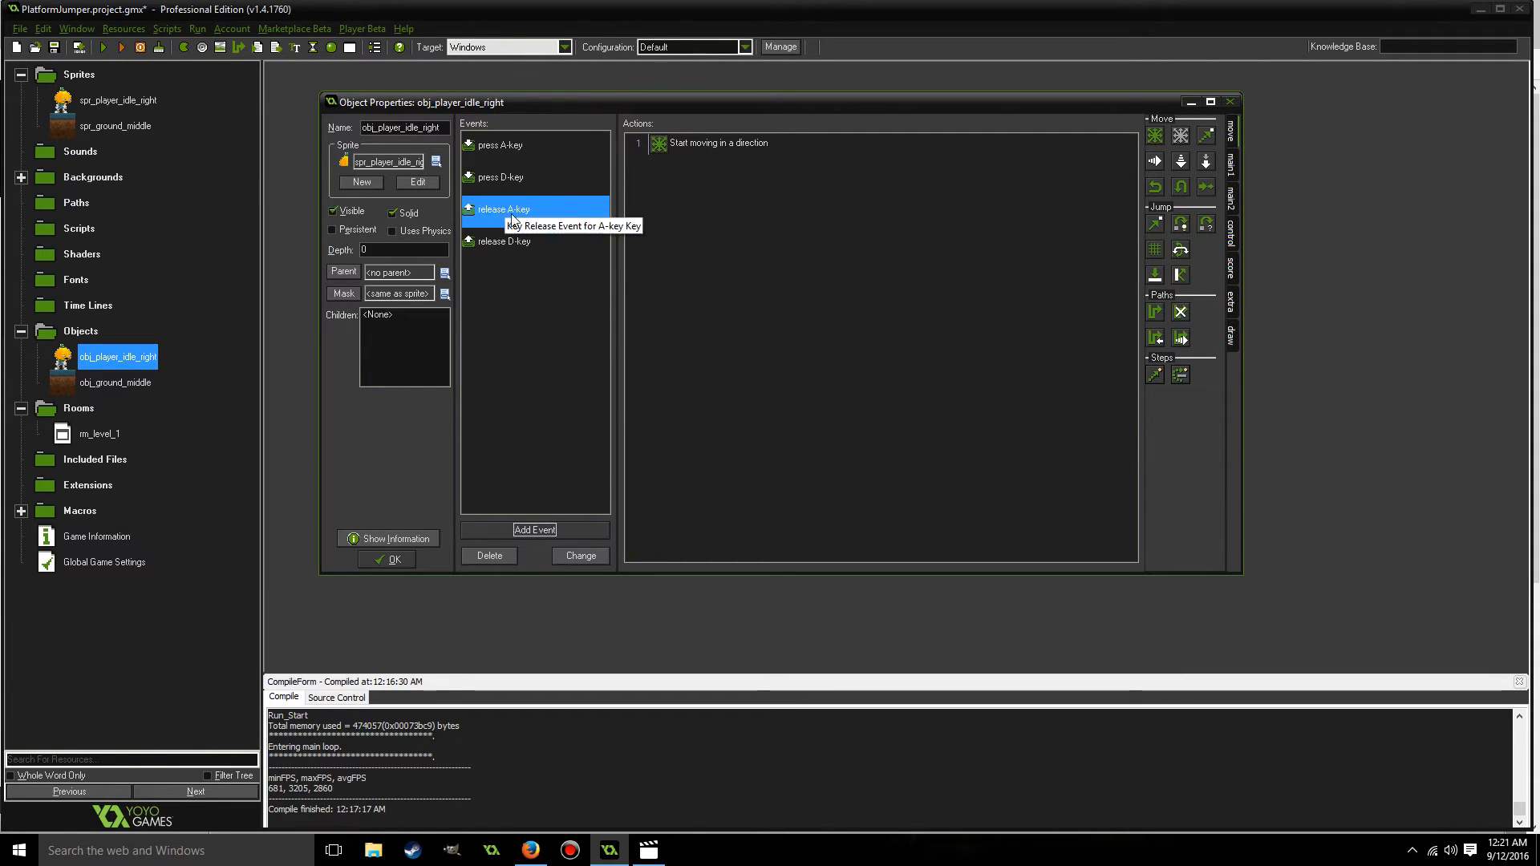
{"action": "left_click", "coordinate": [407, 560]}
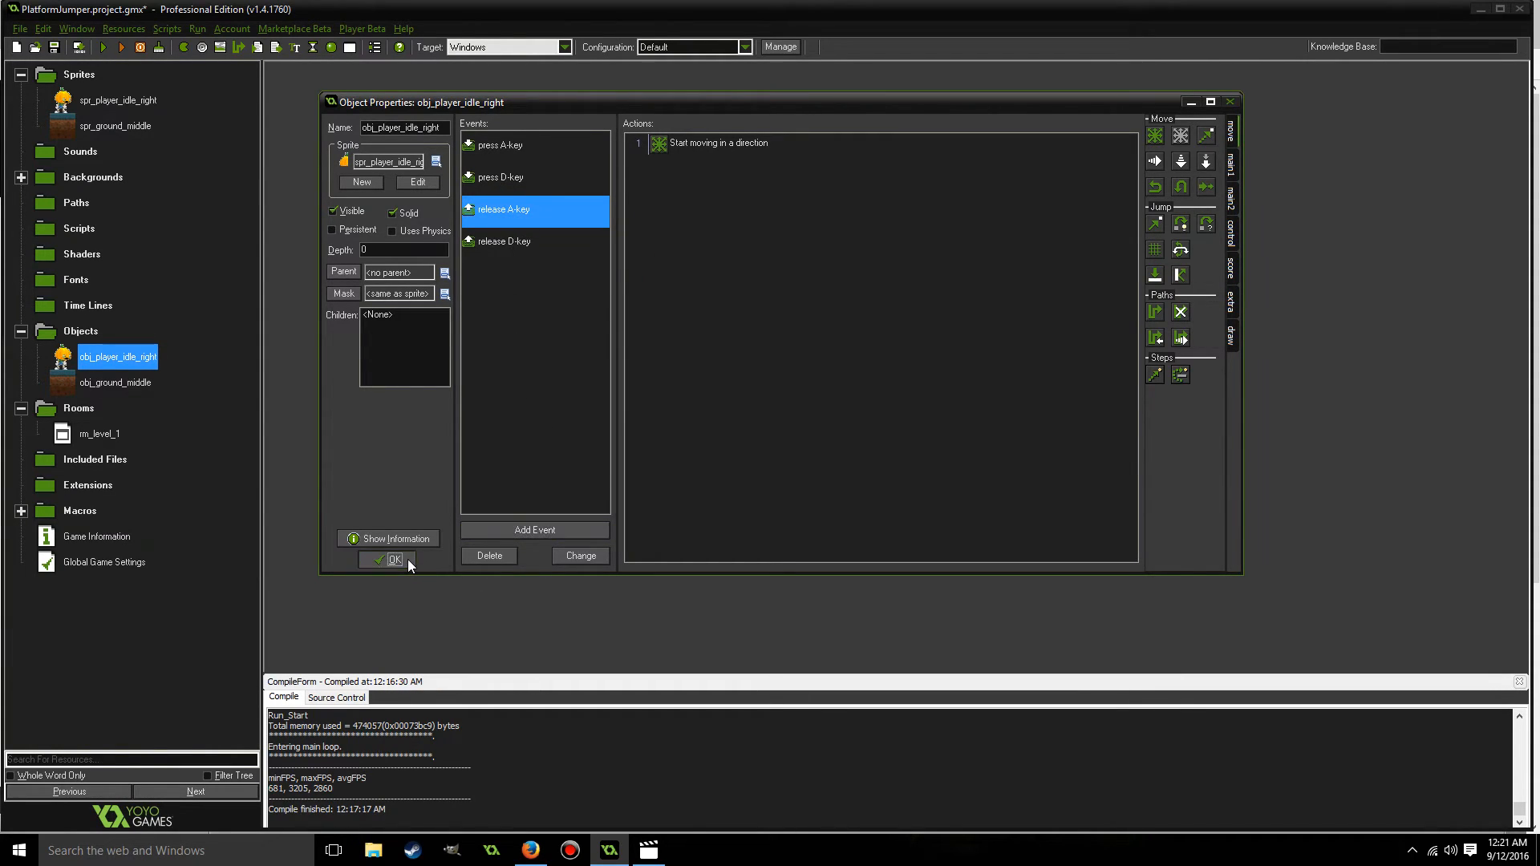
{"action": "left_click", "coordinate": [104, 48]}
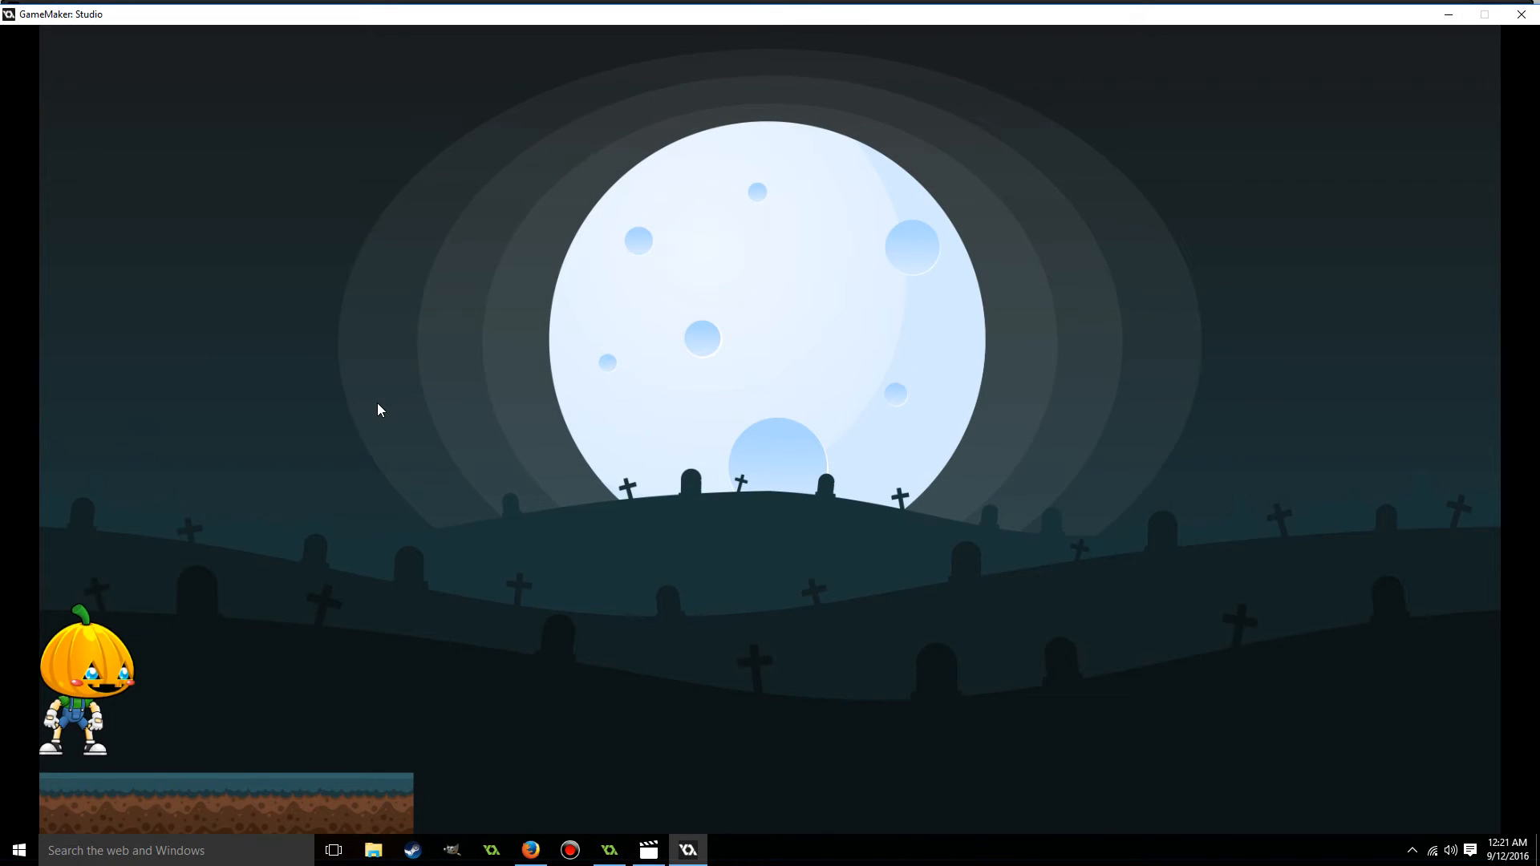
{"action": "key", "text": "Right"}
{"action": "key", "text": "Left"}
{"action": "key", "text": "Right"}
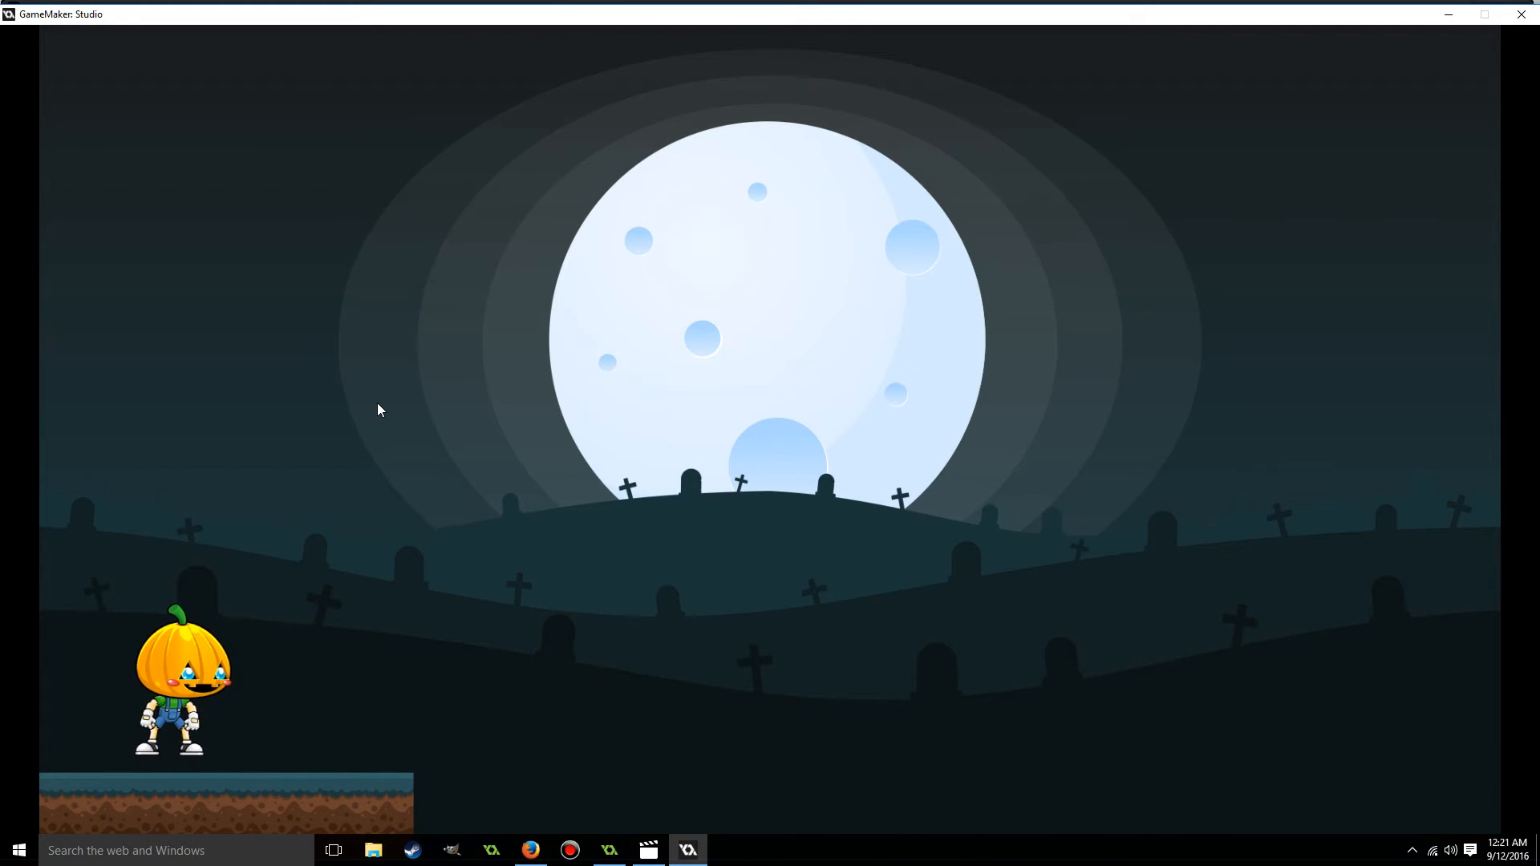
Test walking the player right and left, including beyond the edge of the ground, and close the running game.
{"action": "key", "text": "Left"}
{"action": "key", "text": "Right"}
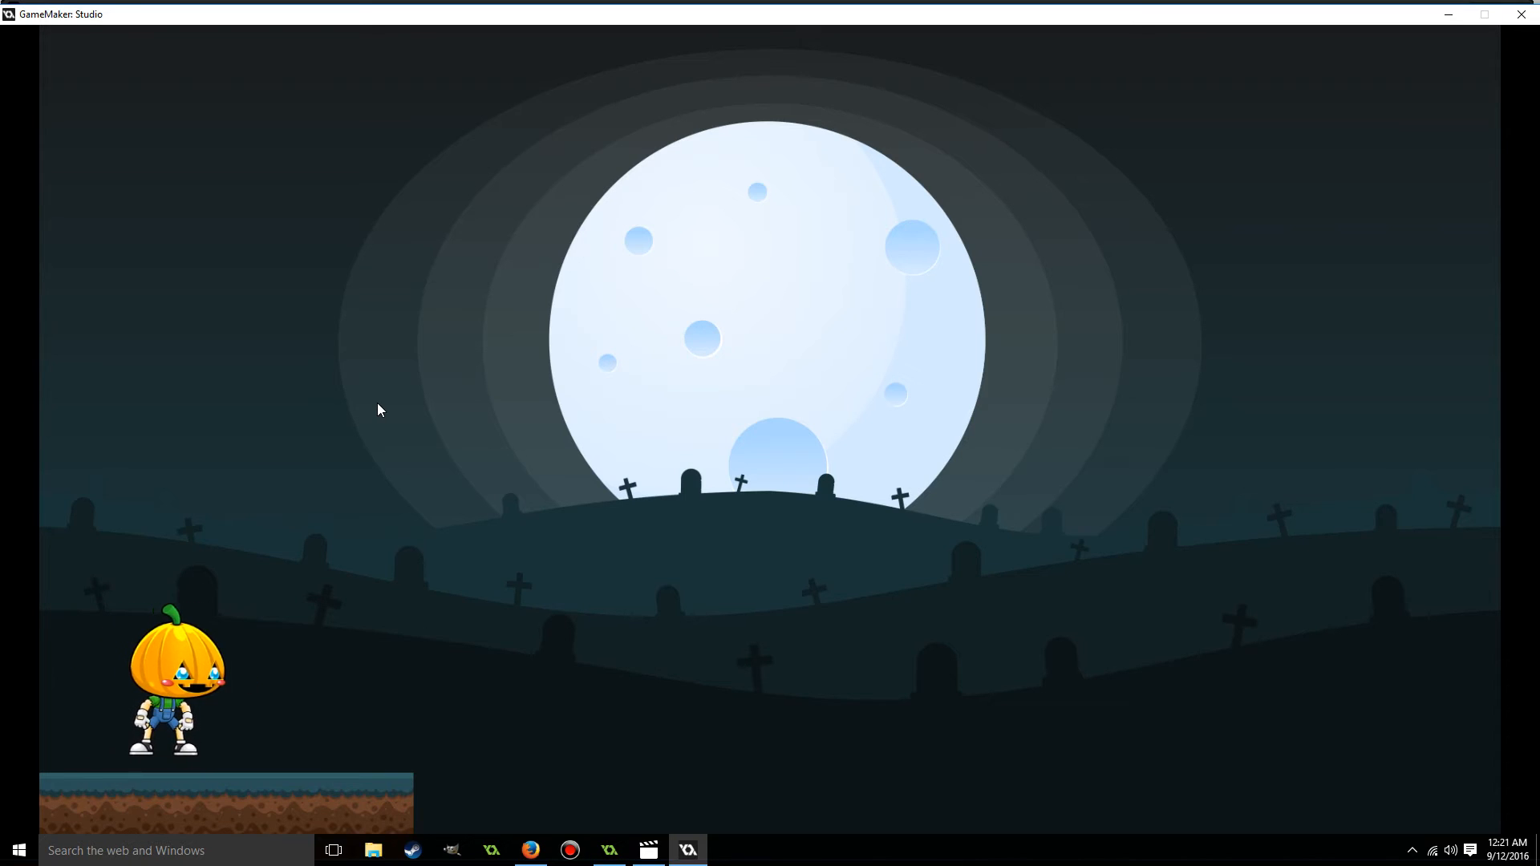
{"action": "key", "text": "Left"}
{"action": "key", "text": "Right"}
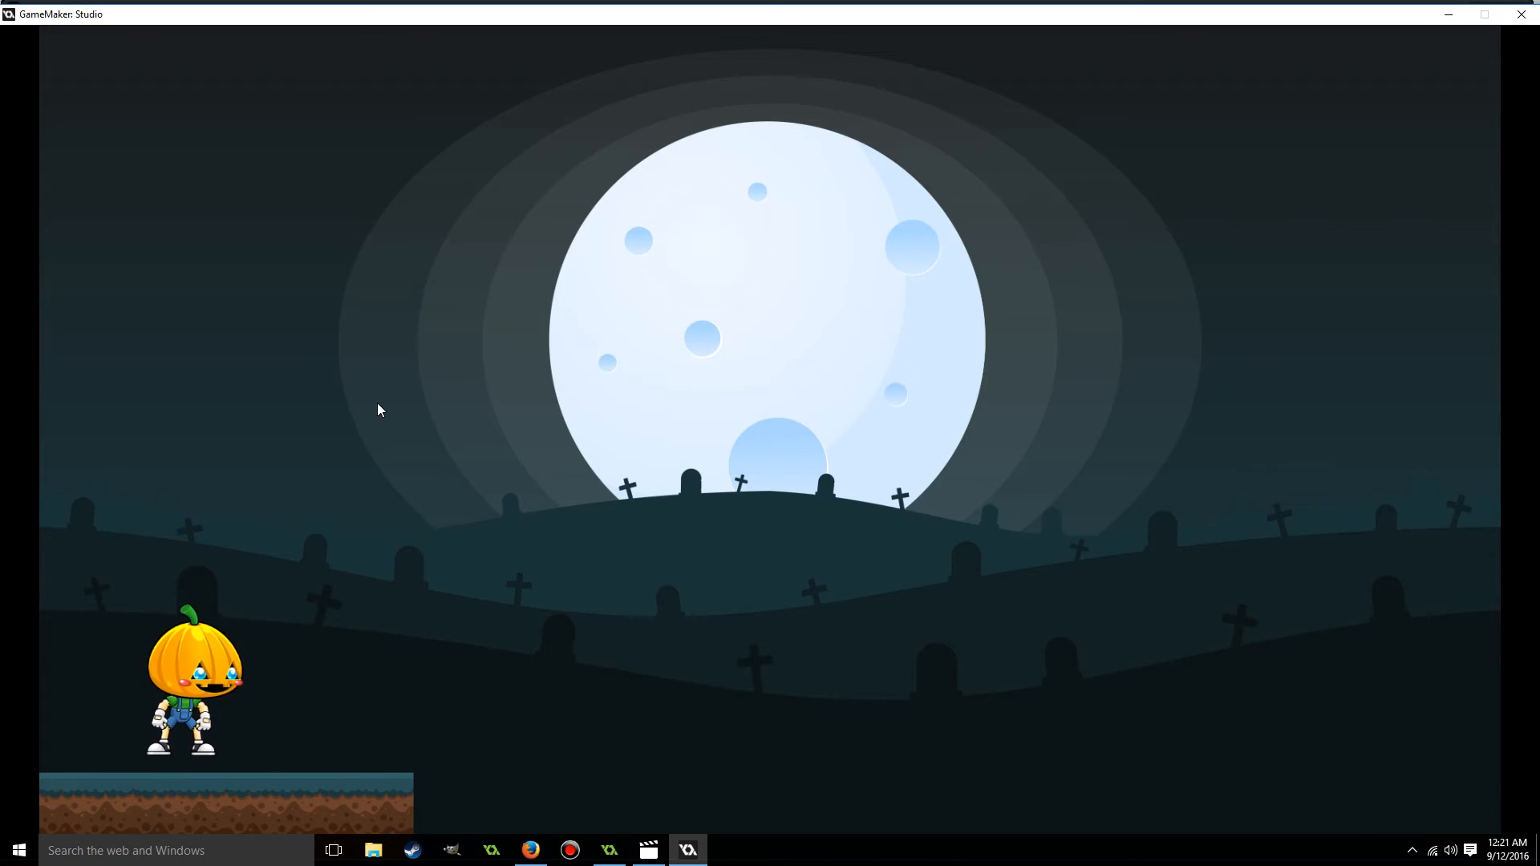
{"action": "key", "text": "Left"}
{"action": "key", "text": "Right"}
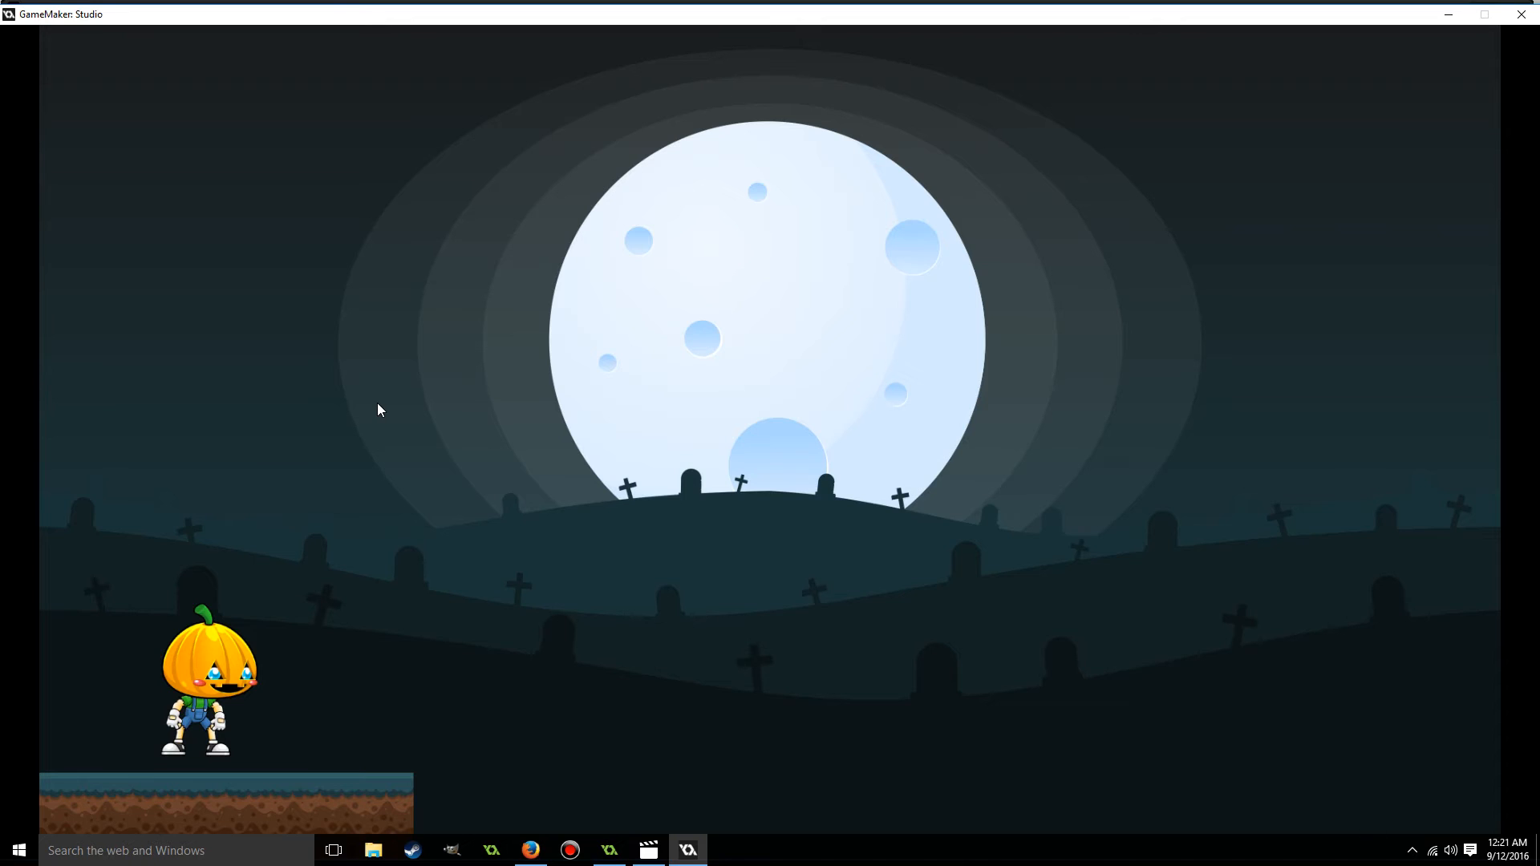
{"action": "key", "text": "Right"}
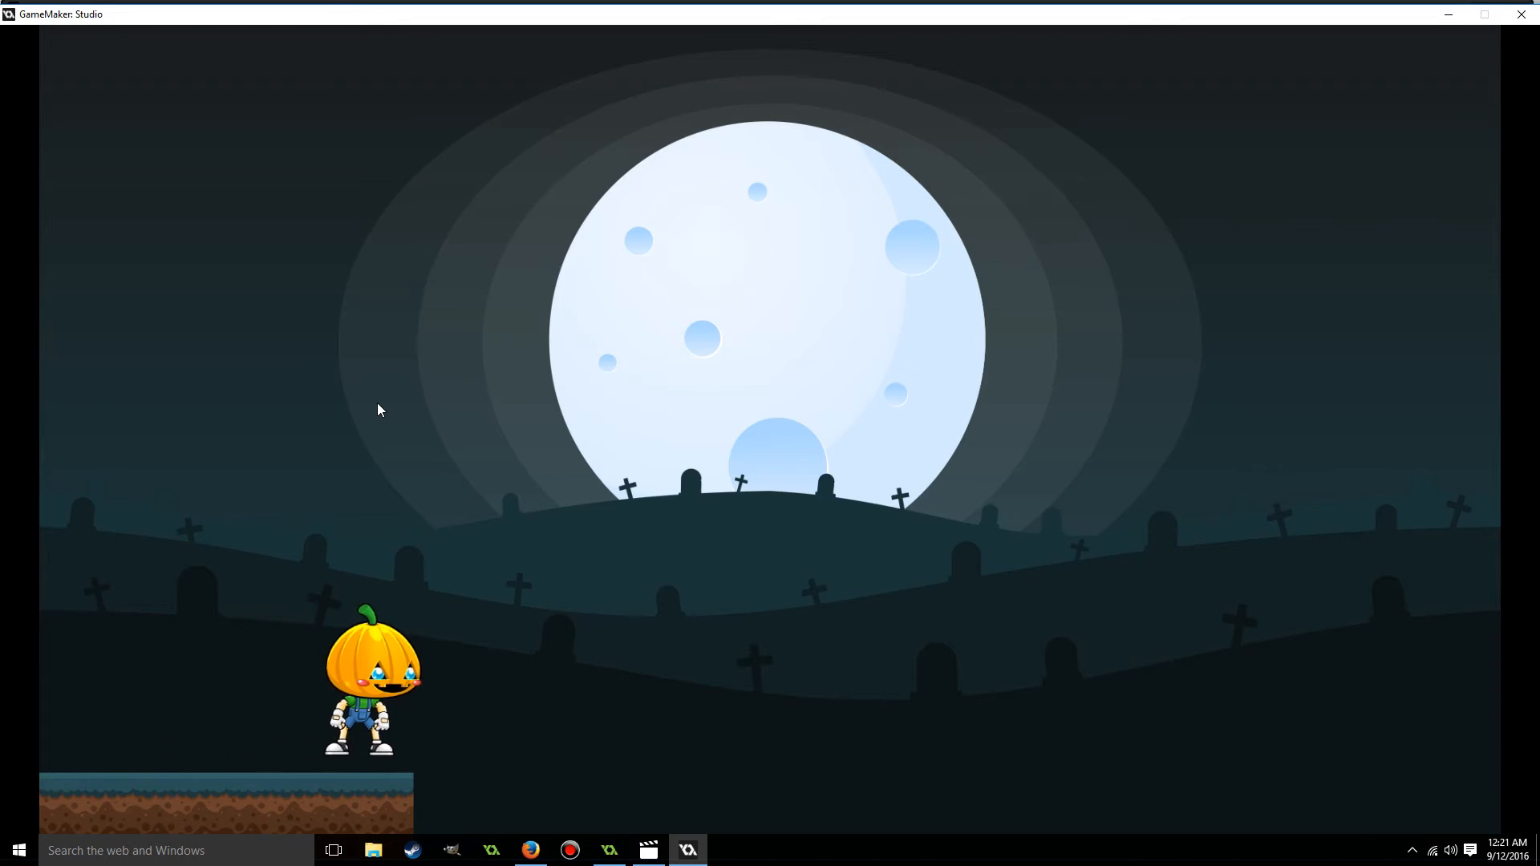
{"action": "key", "text": "Right"}
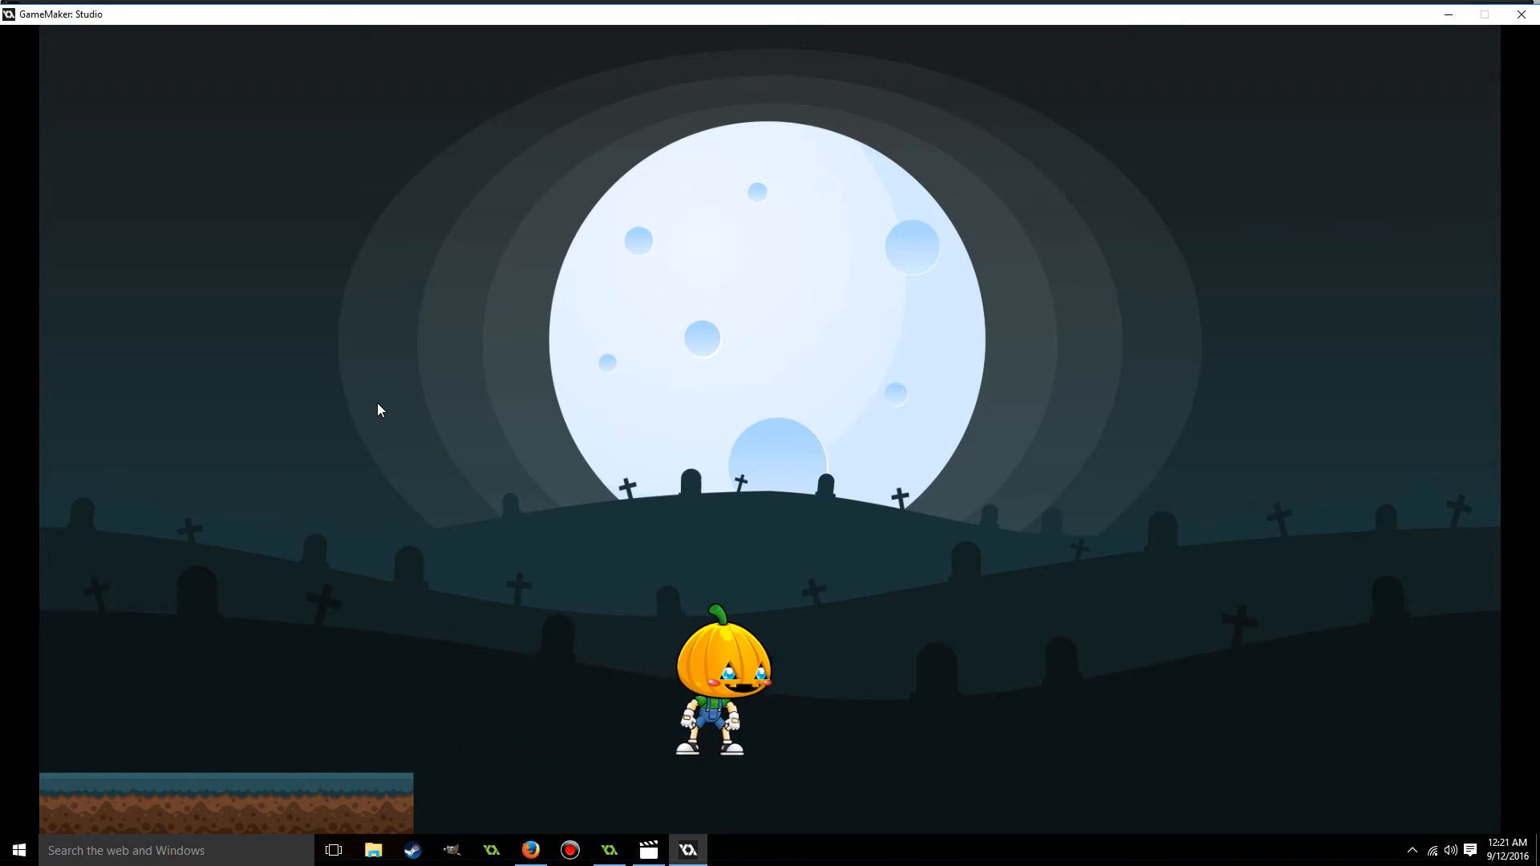
{"action": "key", "text": "Right"}
{"action": "key", "text": "Left"}
{"action": "key", "text": "Left"}
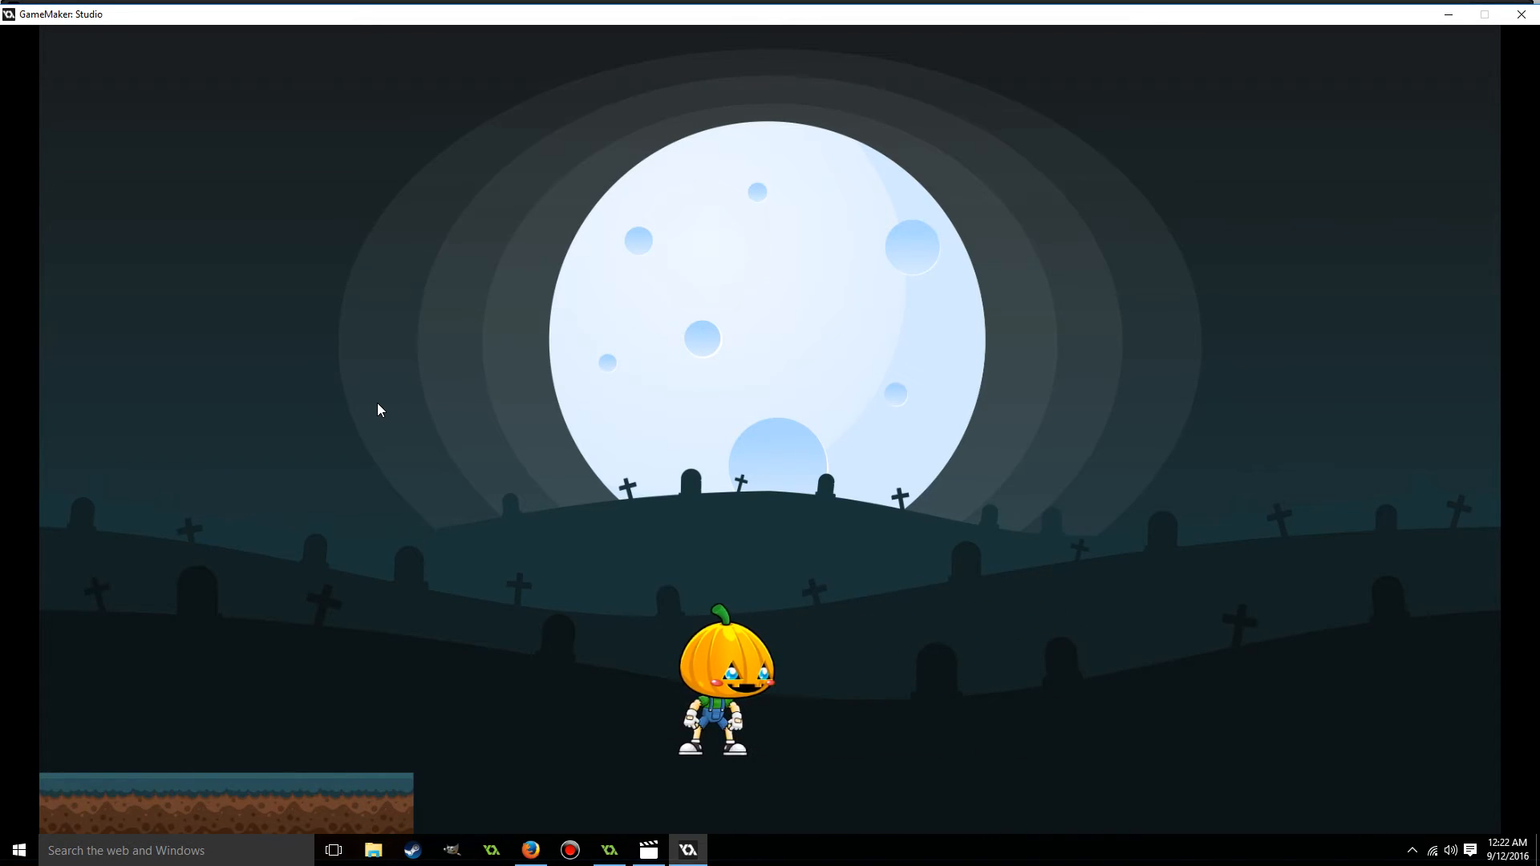
{"action": "key", "text": "Left"}
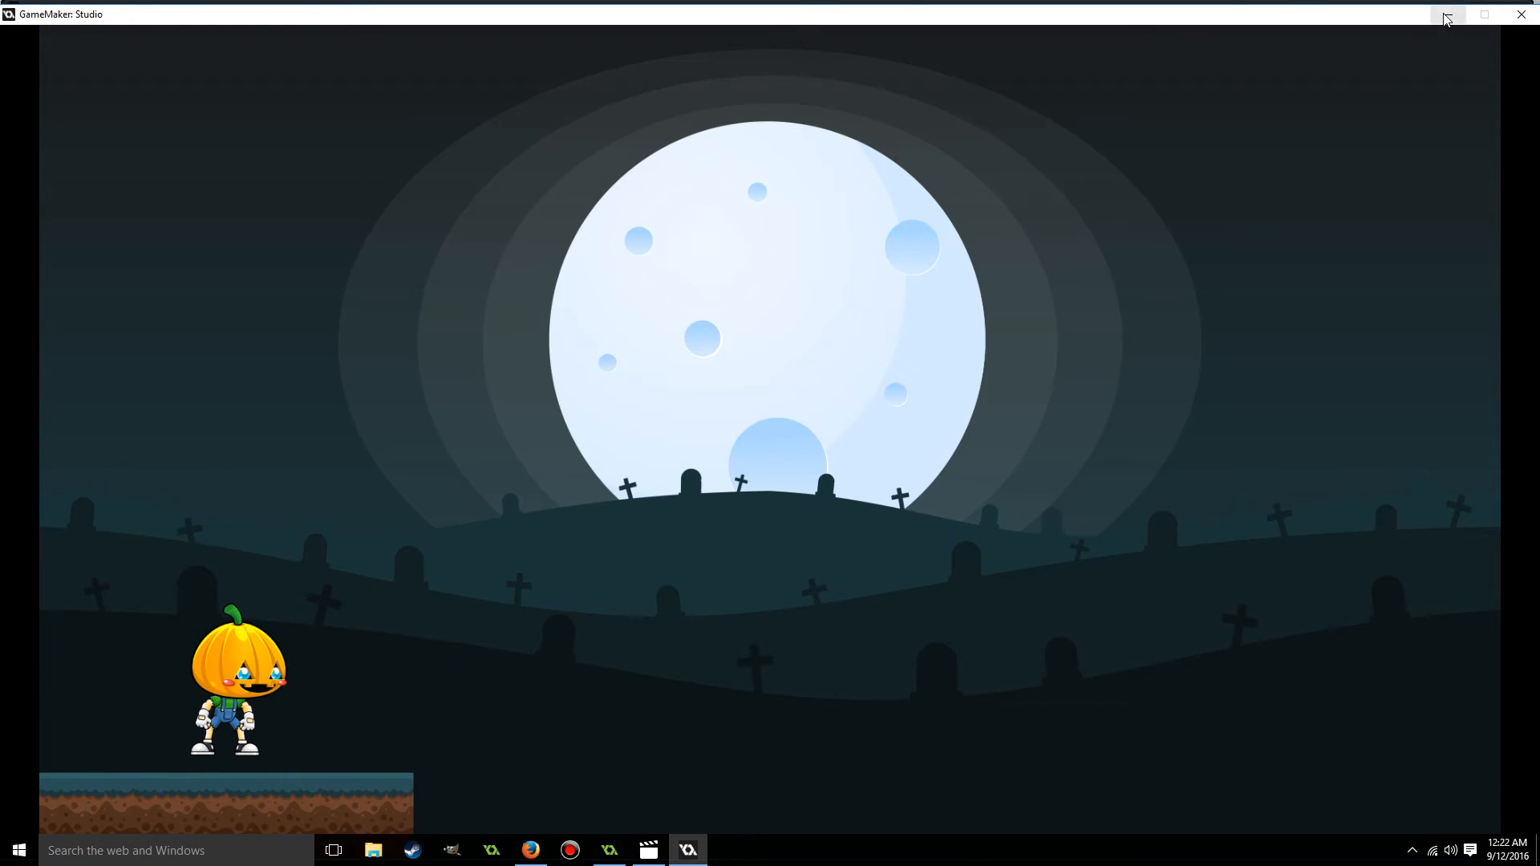
{"action": "left_click_drag", "start_coordinate": [1381, 12], "coordinate": [1373, 58]}
{"action": "left_click", "coordinate": [1516, 61]}
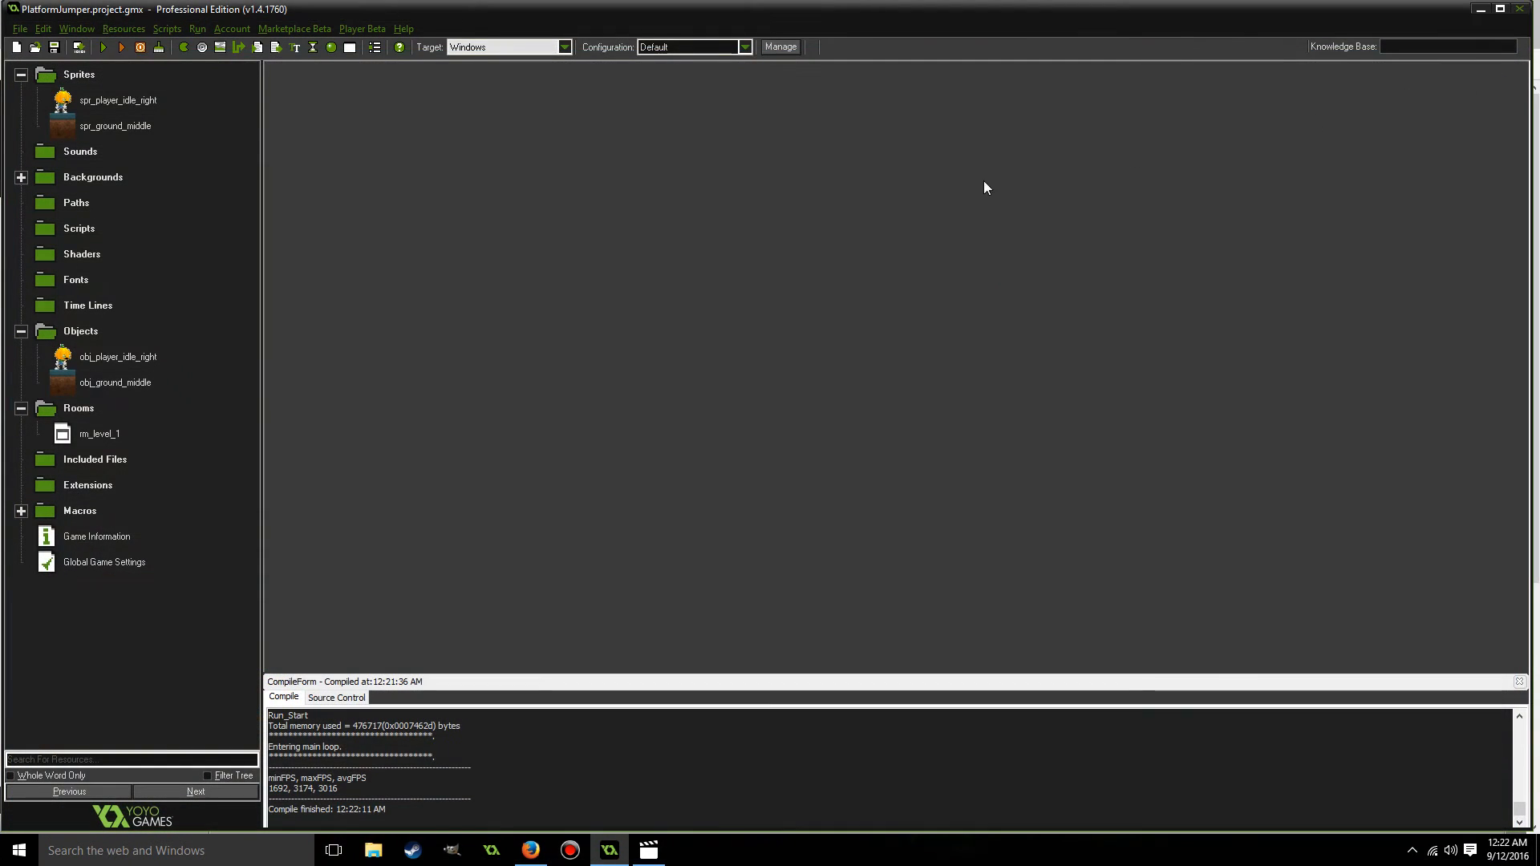
Open obj_player_idle_right, enlarge its properties window and add a Step event.
{"action": "double_click", "coordinate": [103, 358]}
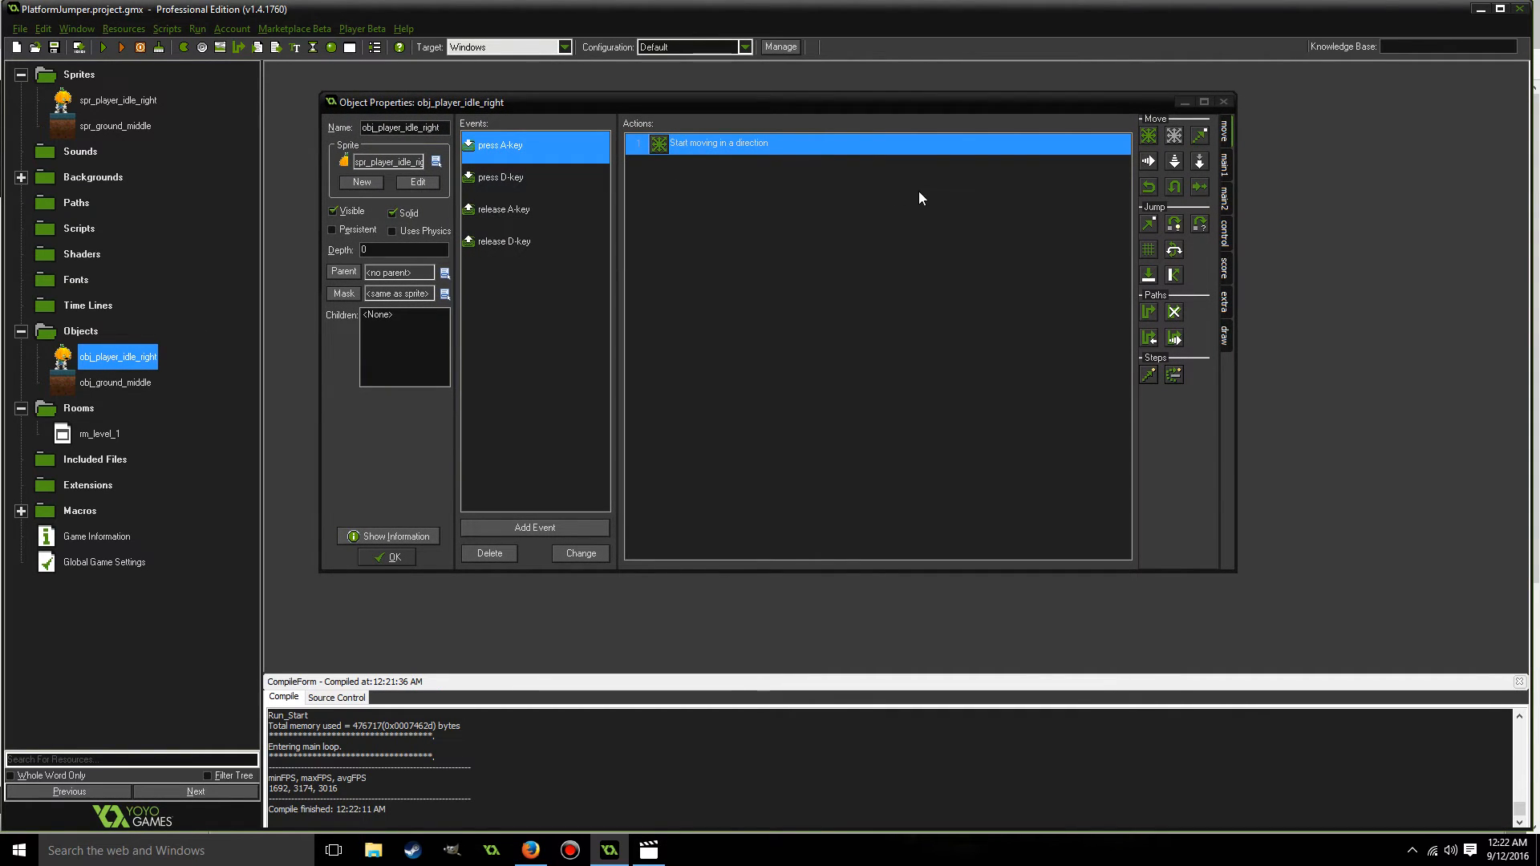
{"action": "left_click_drag", "start_coordinate": [894, 102], "coordinate": [827, 66]}
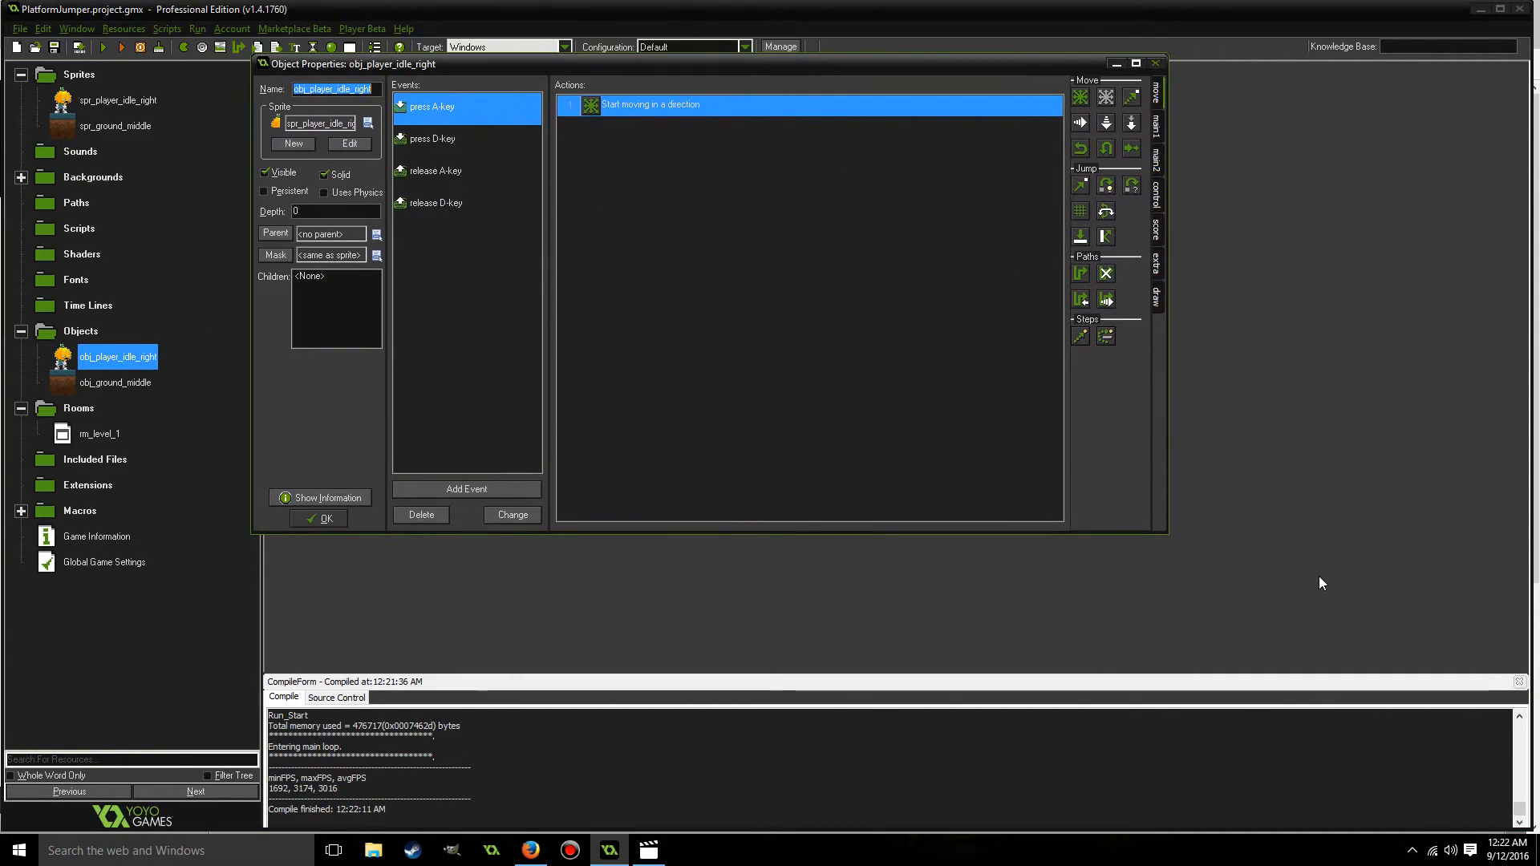
{"action": "left_click_drag", "start_coordinate": [1169, 533], "coordinate": [1315, 639]}
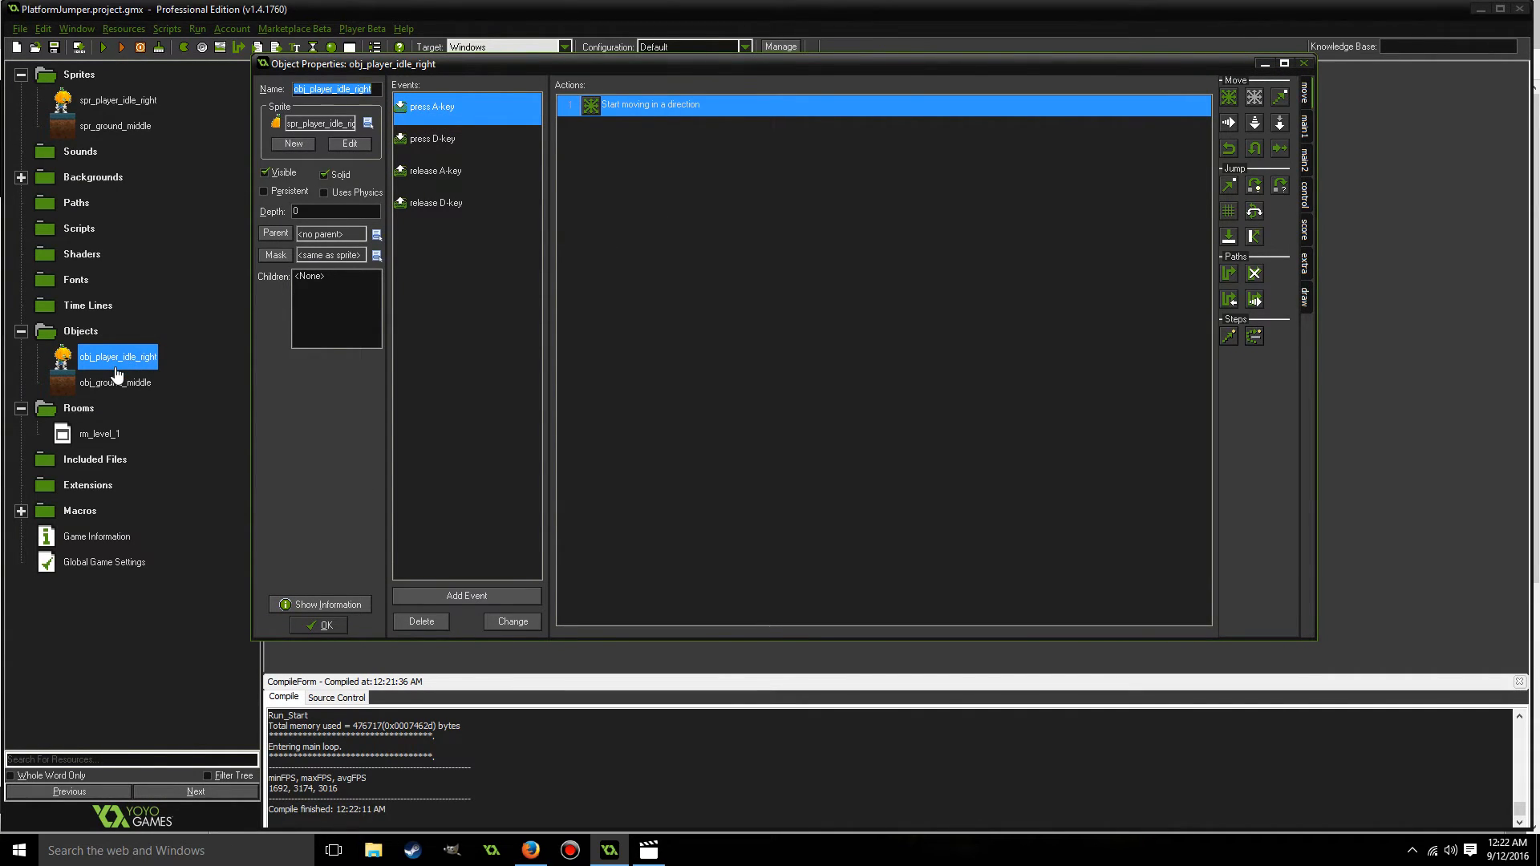
{"action": "left_click", "coordinate": [454, 595]}
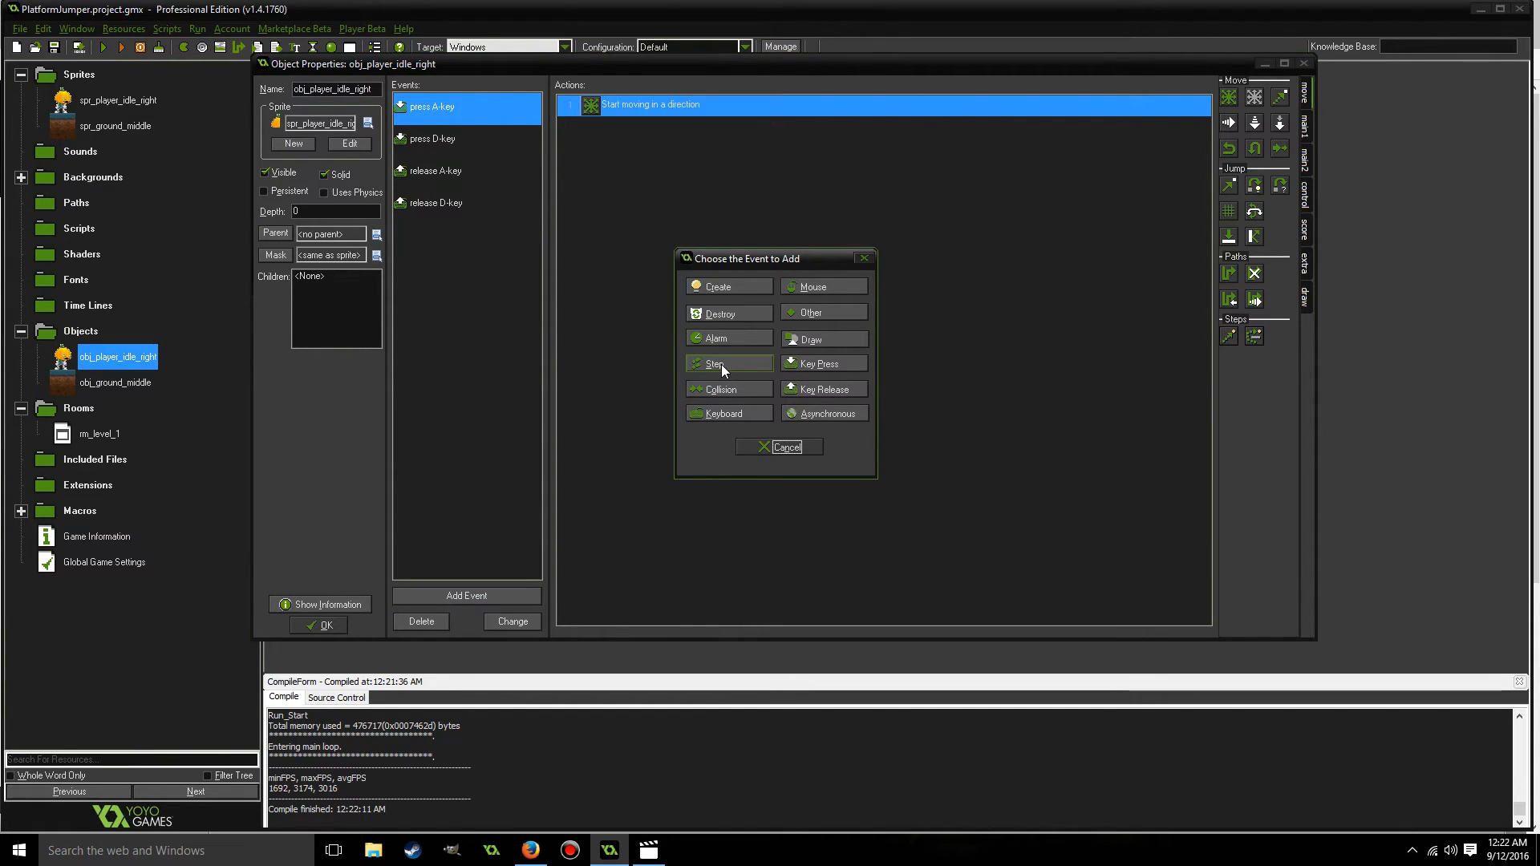
{"action": "left_click", "coordinate": [720, 364]}
{"action": "left_click", "coordinate": [754, 377]}
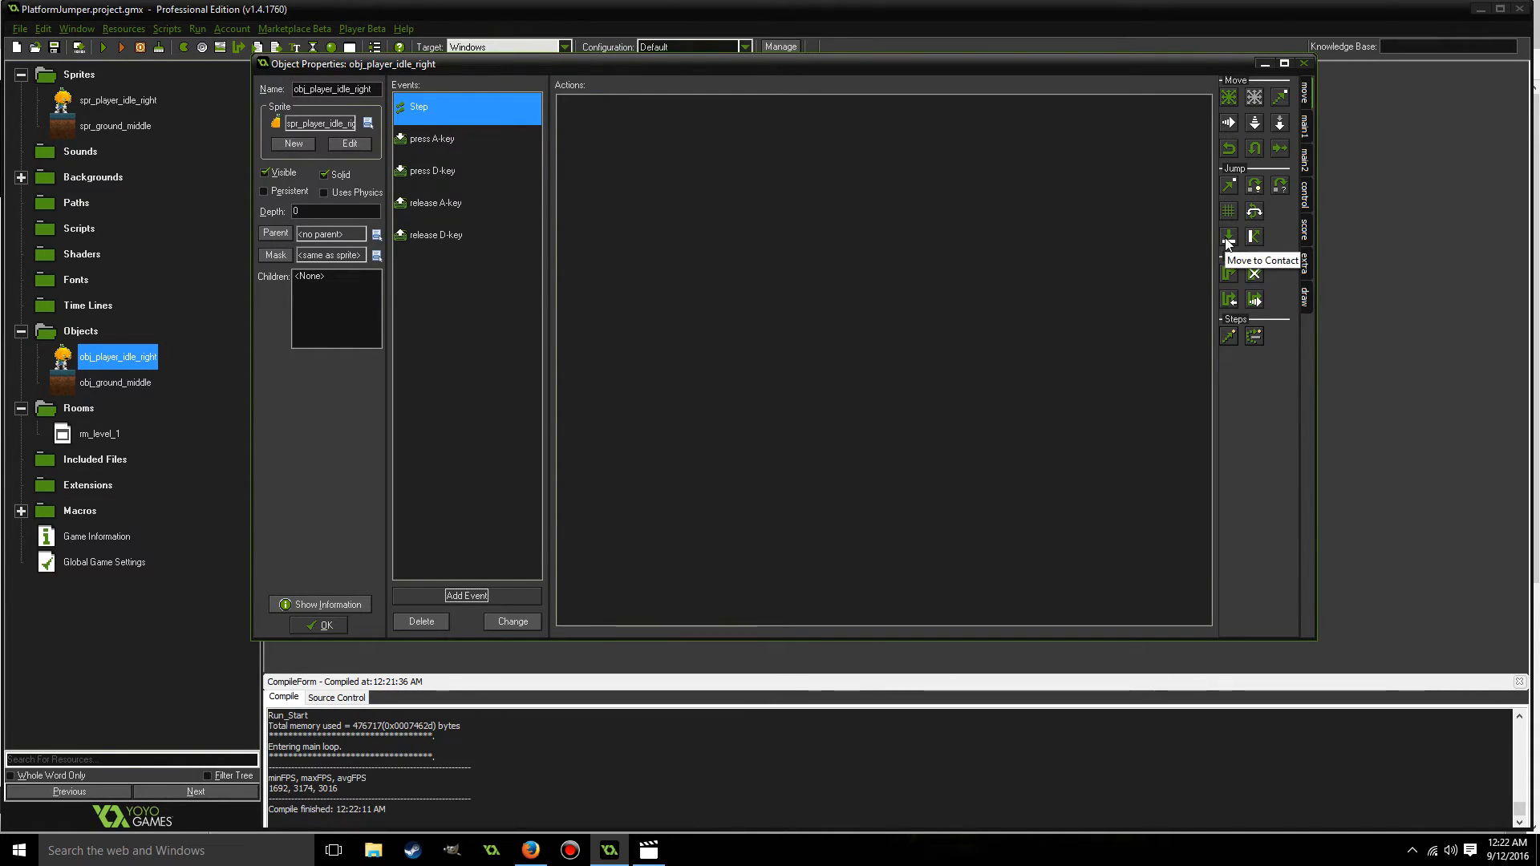
Add a Move to Contact action to the Step event with direction 270, maximum -1, against solid objects.
{"action": "left_click_drag", "start_coordinate": [964, 180], "coordinate": [964, 181]}
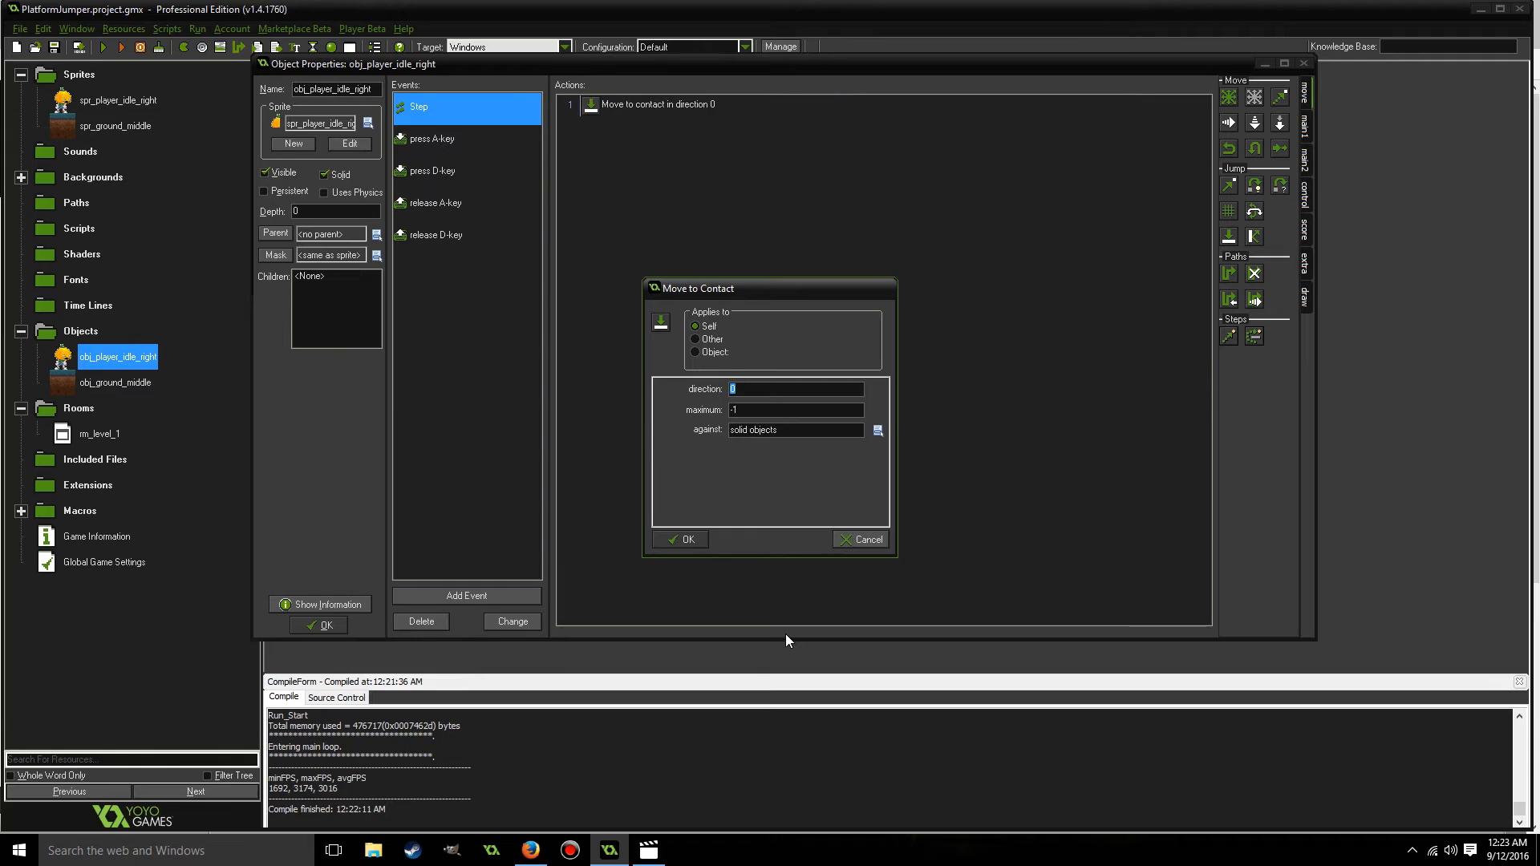
{"action": "type", "text": "270"}
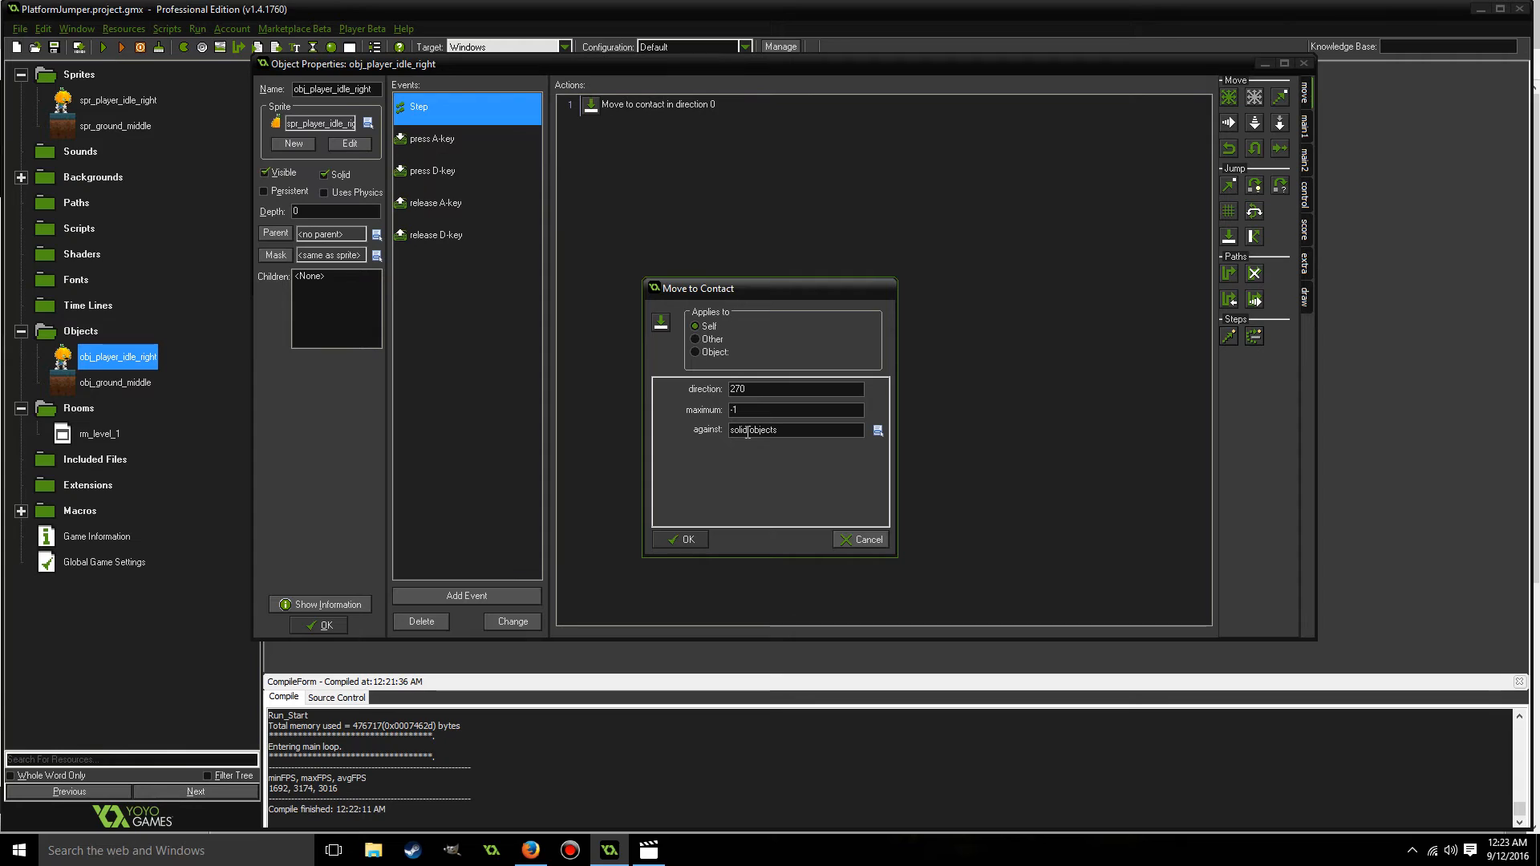
{"action": "left_click", "coordinate": [686, 537]}
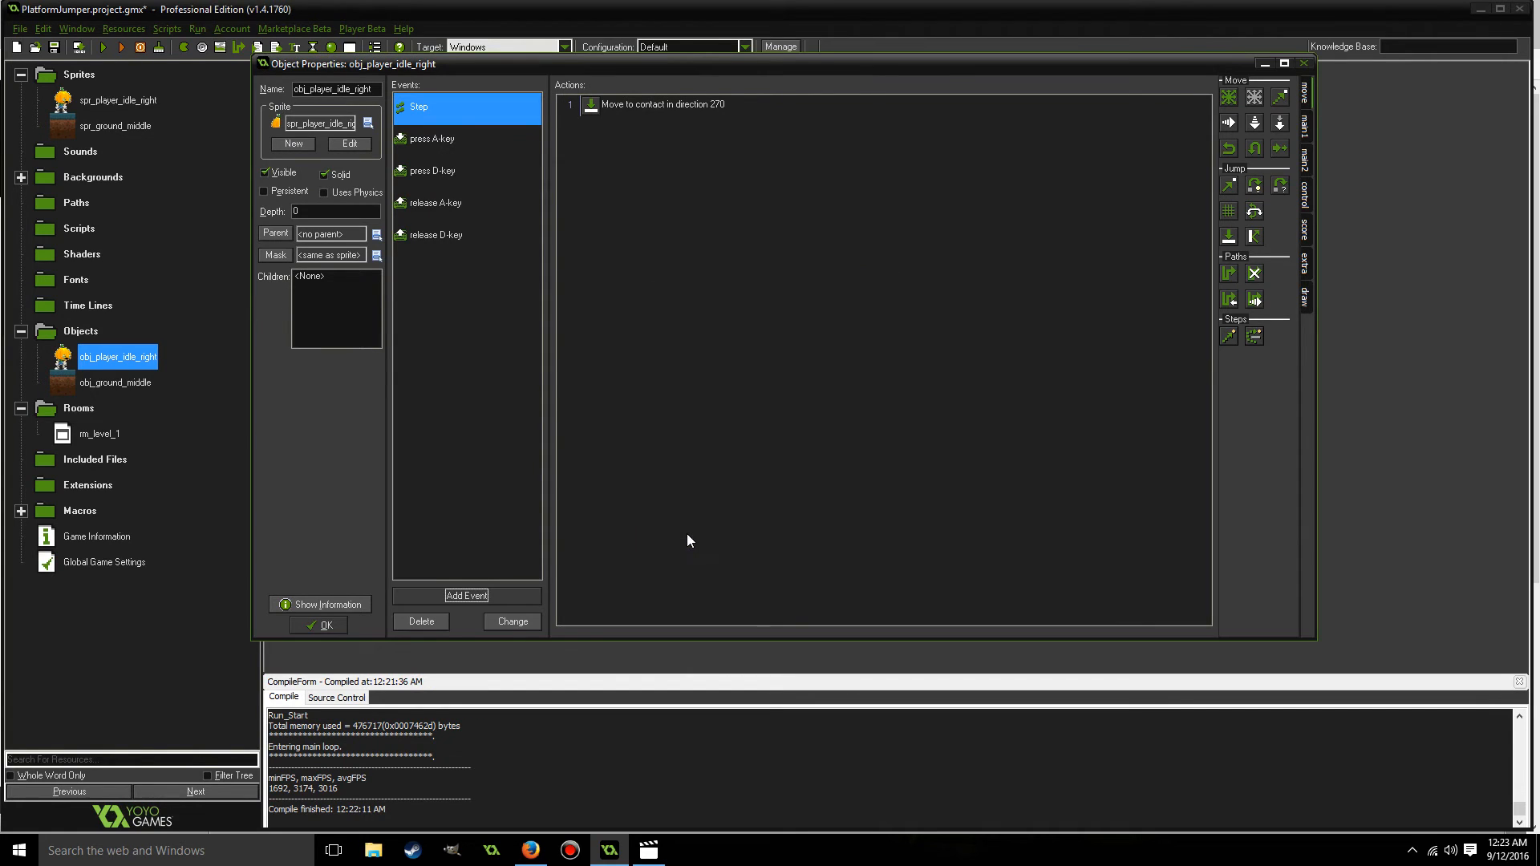
Run the game, accept the player object's properties, test walking right and left on the ground, and close the game.
{"action": "left_click", "coordinate": [102, 48]}
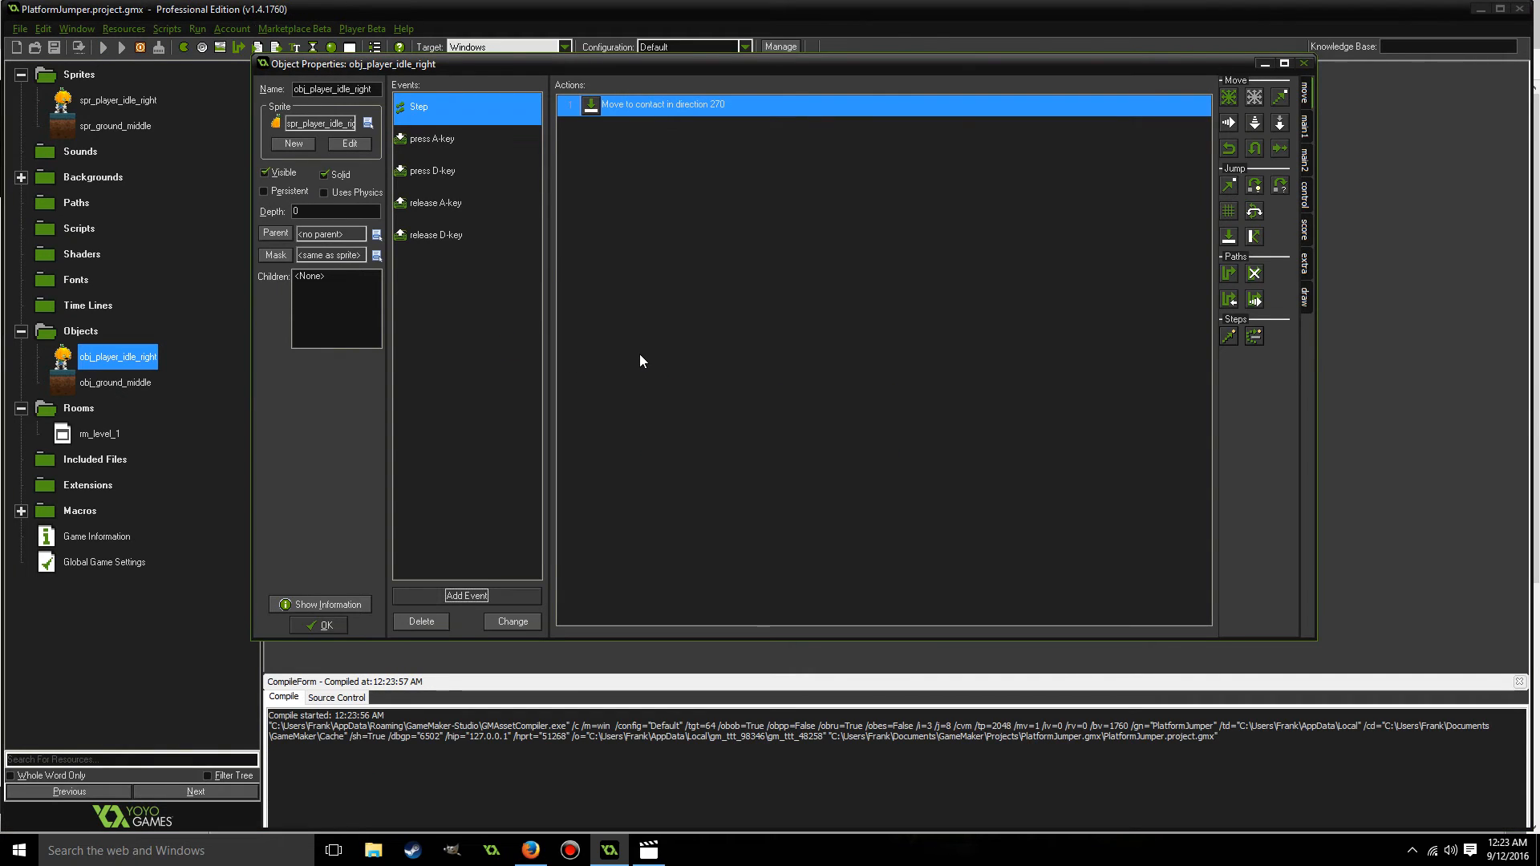
{"action": "left_click", "coordinate": [318, 626]}
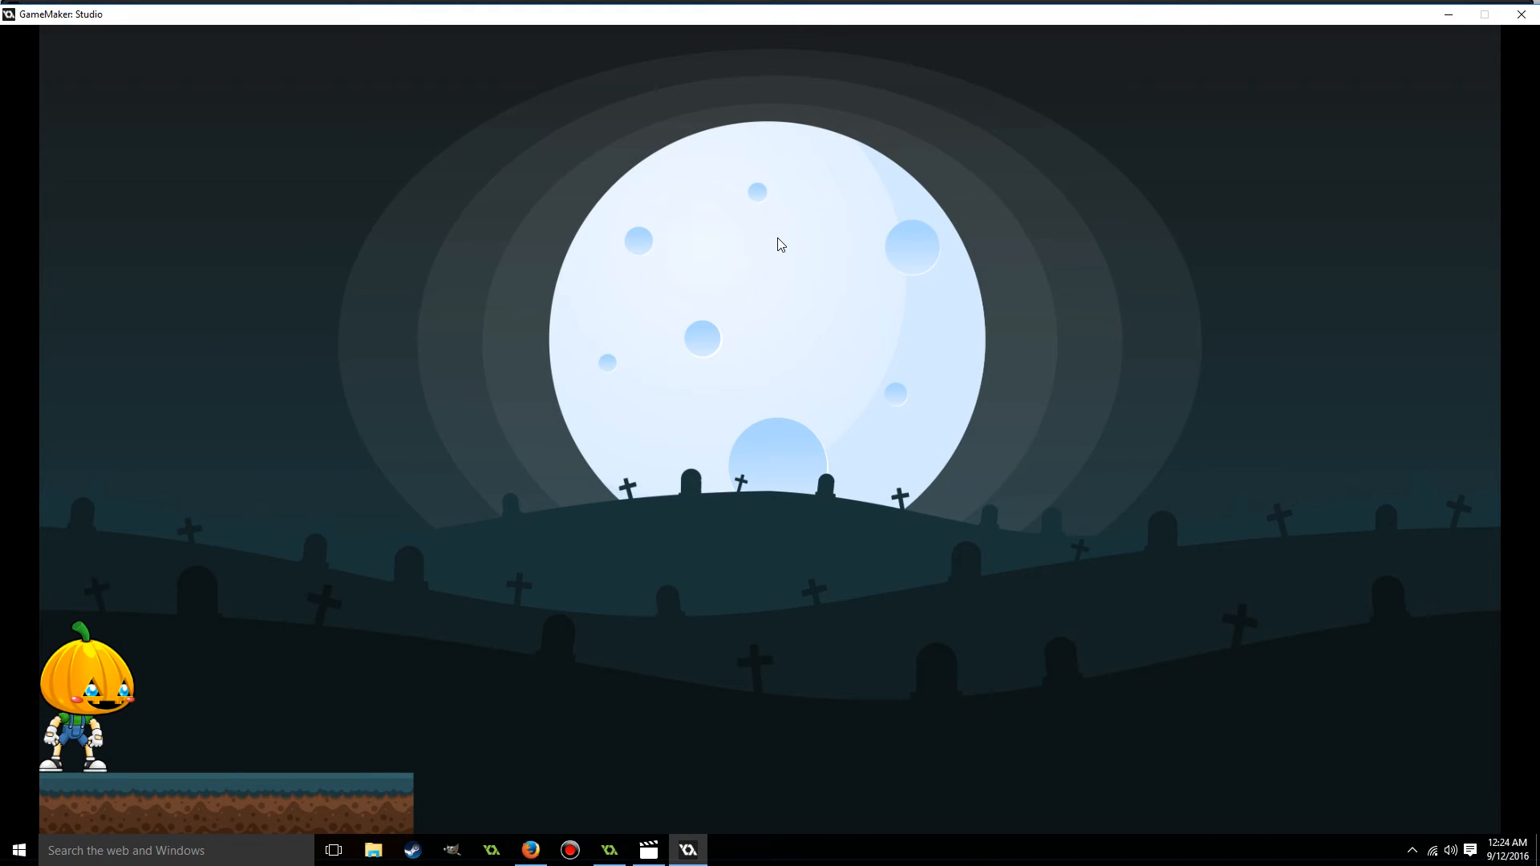
{"action": "key", "text": "Right"}
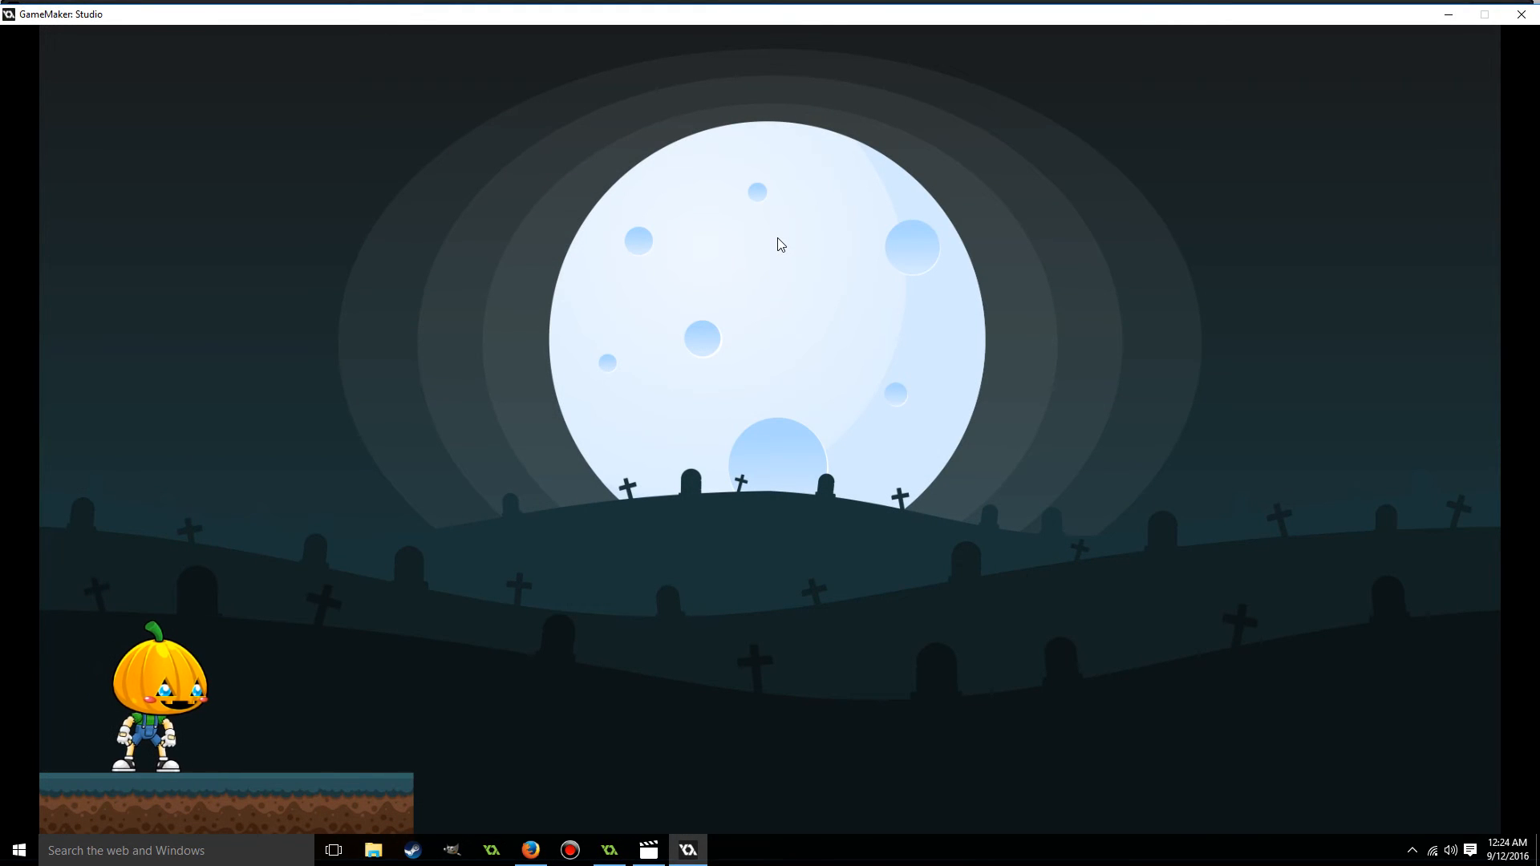
{"action": "key", "text": "Right"}
{"action": "key", "text": "Right"}
{"action": "key", "text": "Left"}
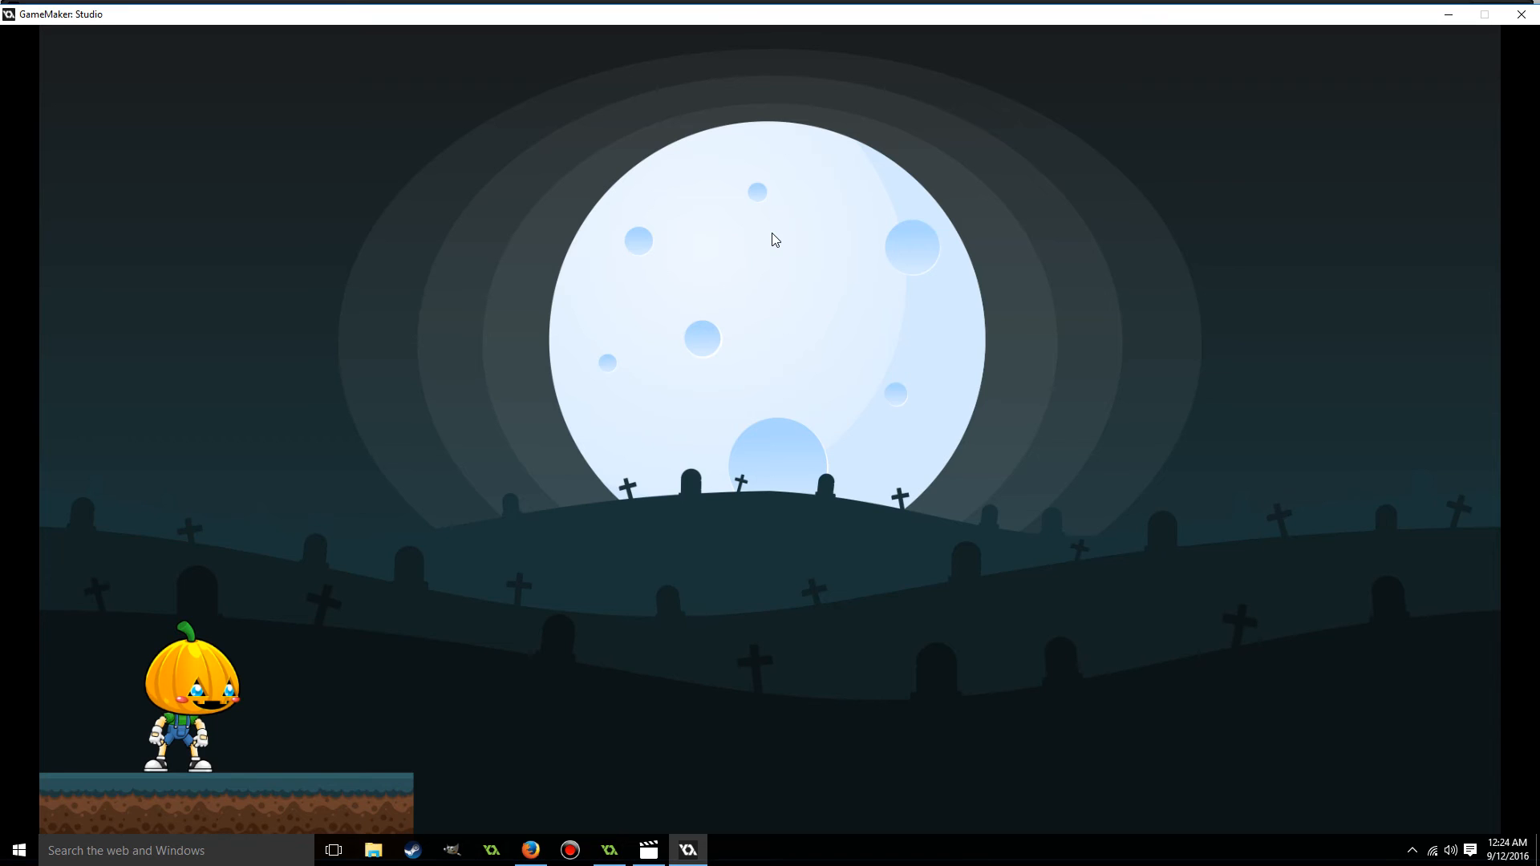
{"action": "key", "text": "Left"}
{"action": "key", "text": "Right"}
{"action": "key", "text": "Left"}
{"action": "key", "text": "Right"}
{"action": "key", "text": "Left"}
{"action": "key", "text": "Right"}
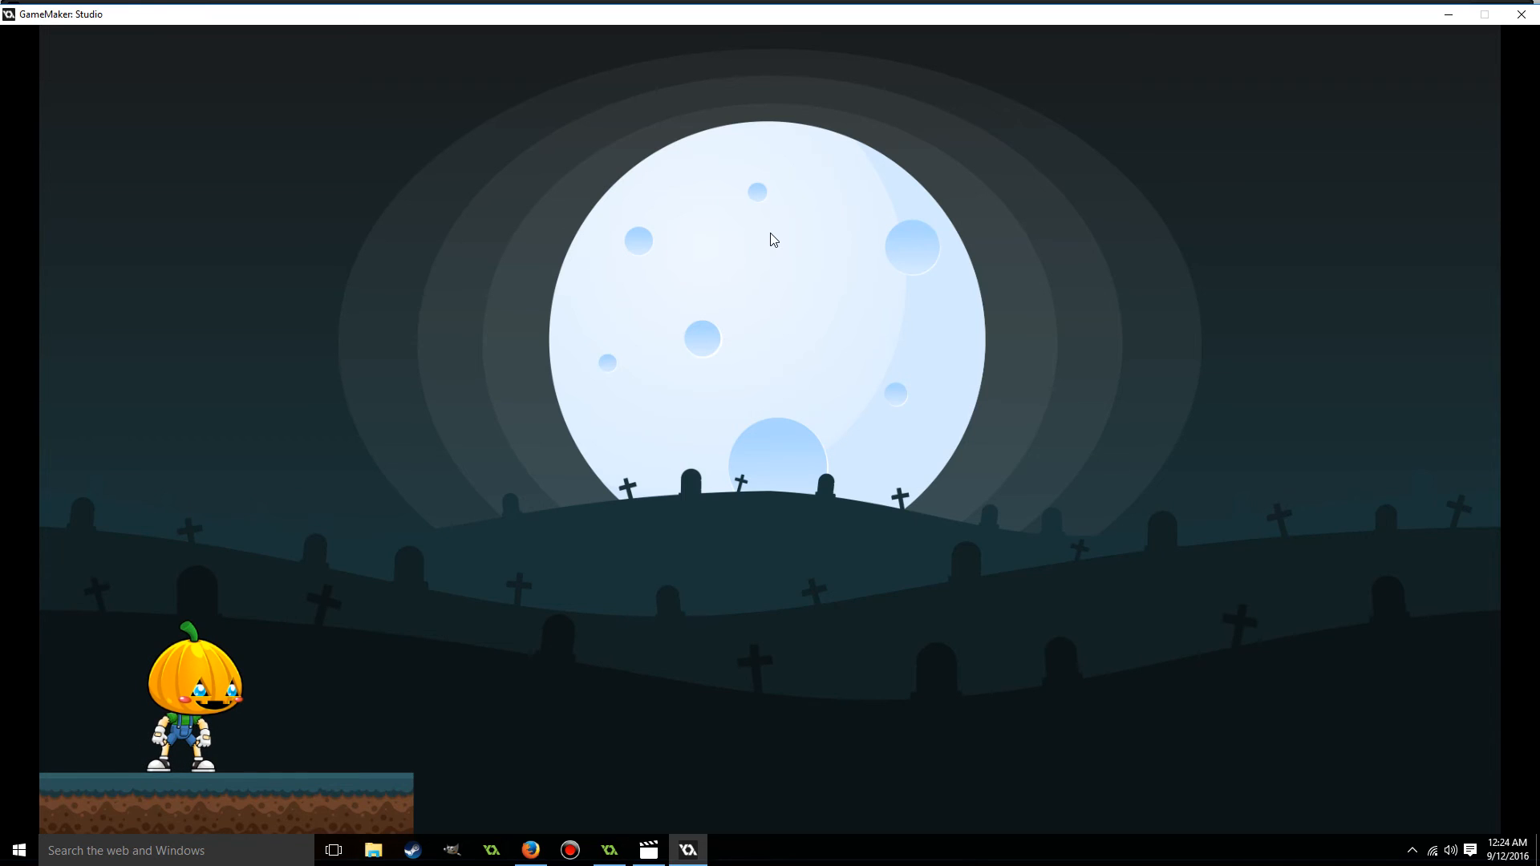
{"action": "left_click", "coordinate": [1522, 14]}
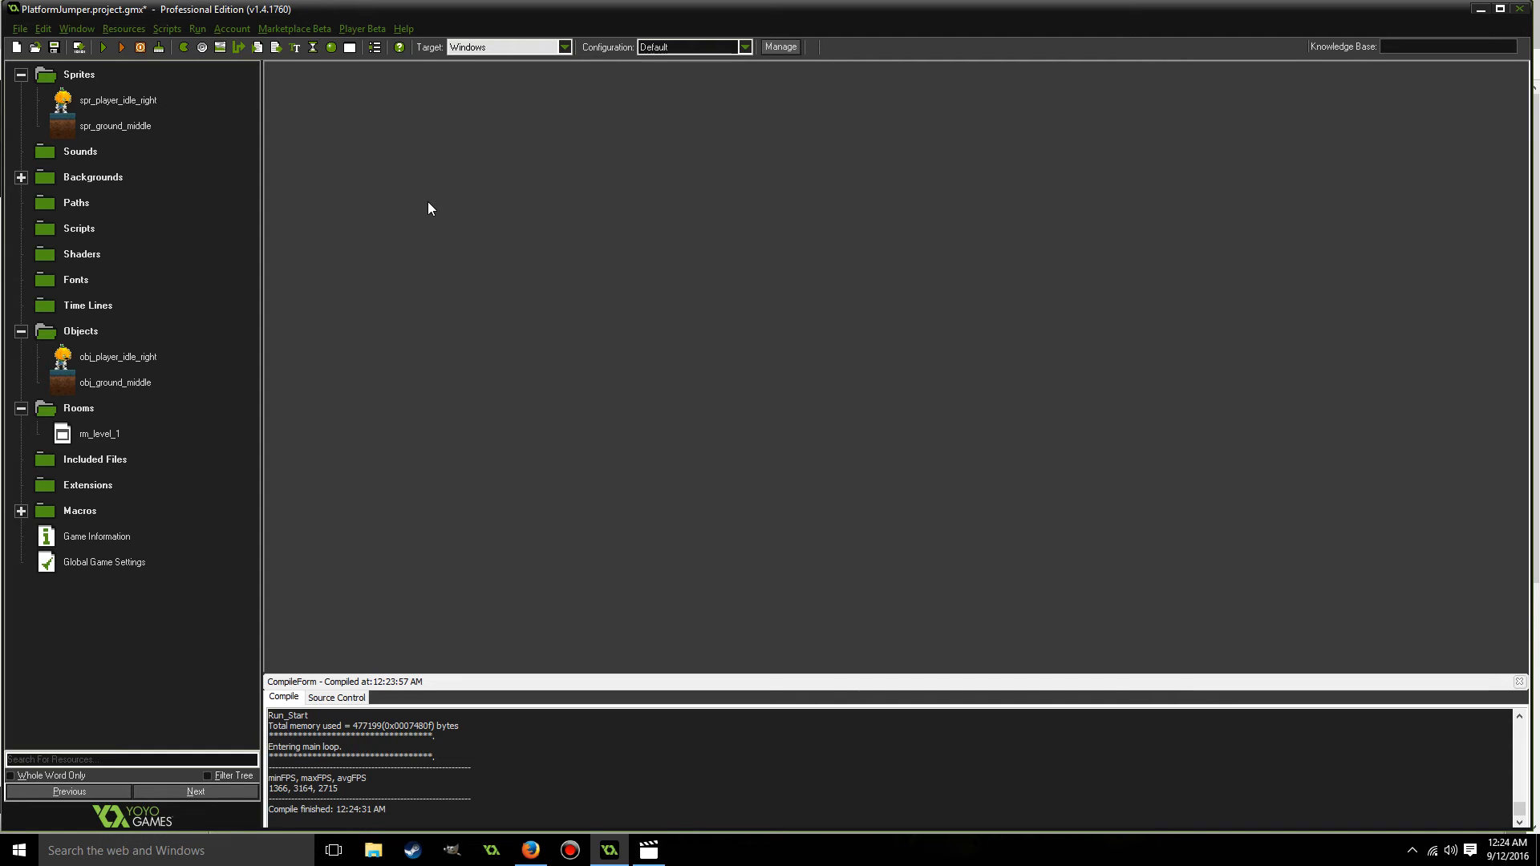
Review the events of obj_player_idle_right and close its properties.
{"action": "left_click", "coordinate": [117, 357]}
{"action": "left_click", "coordinate": [124, 361]}
{"action": "left_click", "coordinate": [64, 359]}
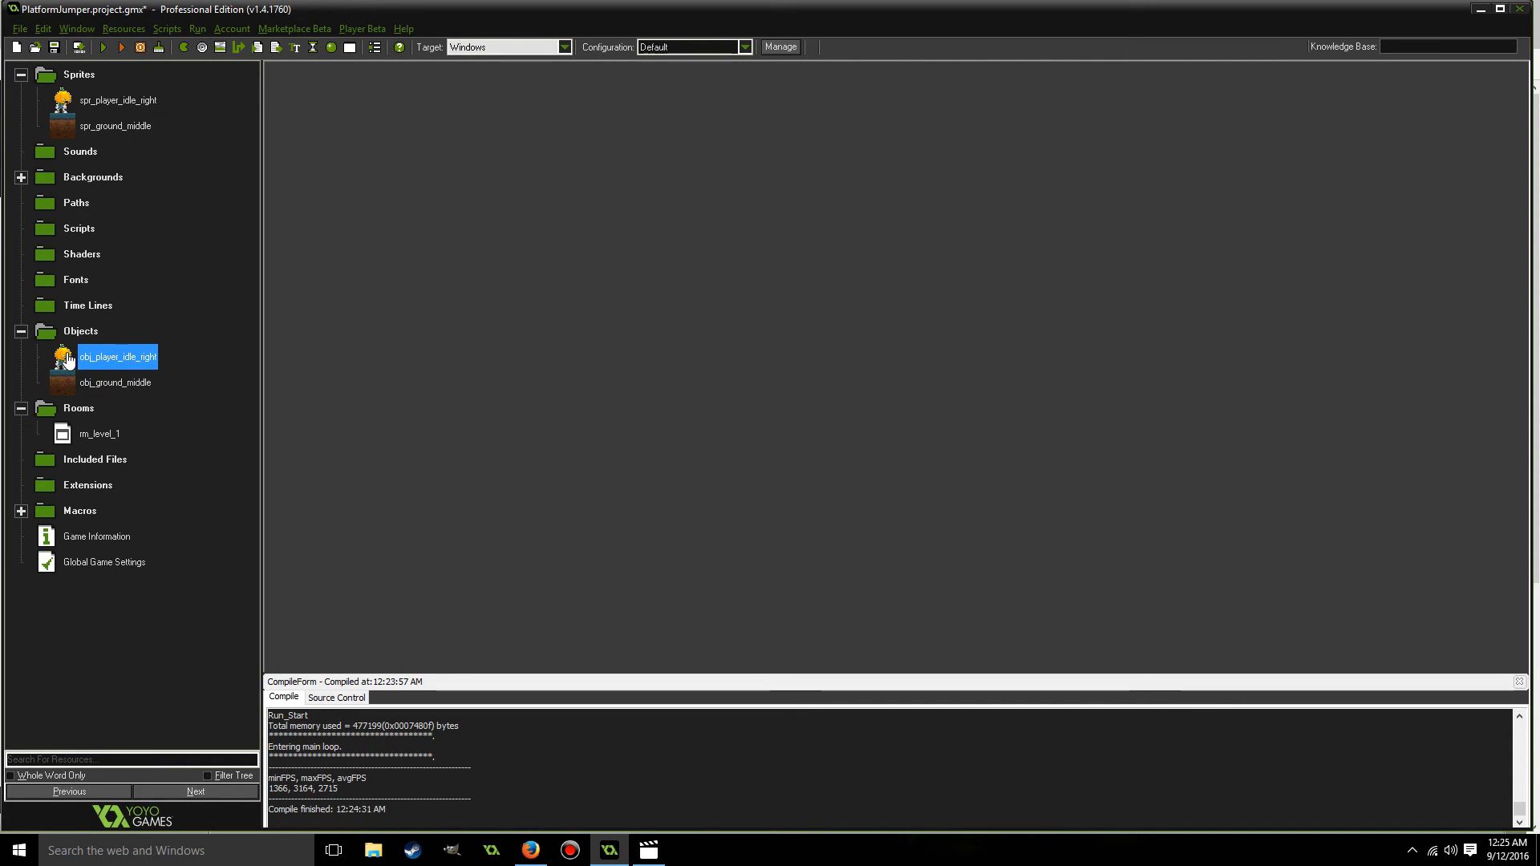
{"action": "double_click", "coordinate": [64, 360]}
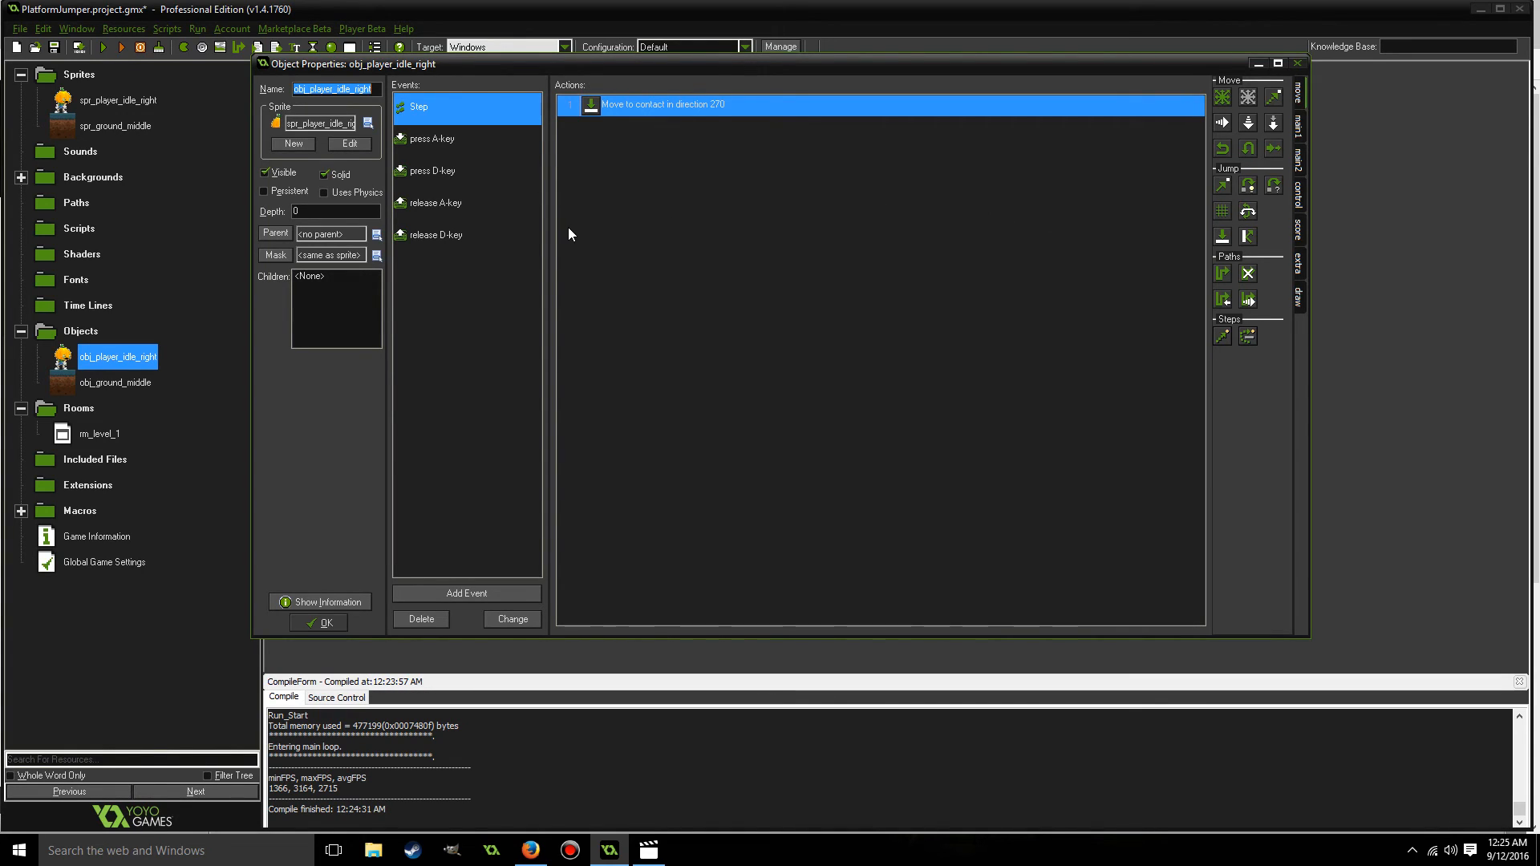
{"action": "left_click", "coordinate": [1297, 64]}
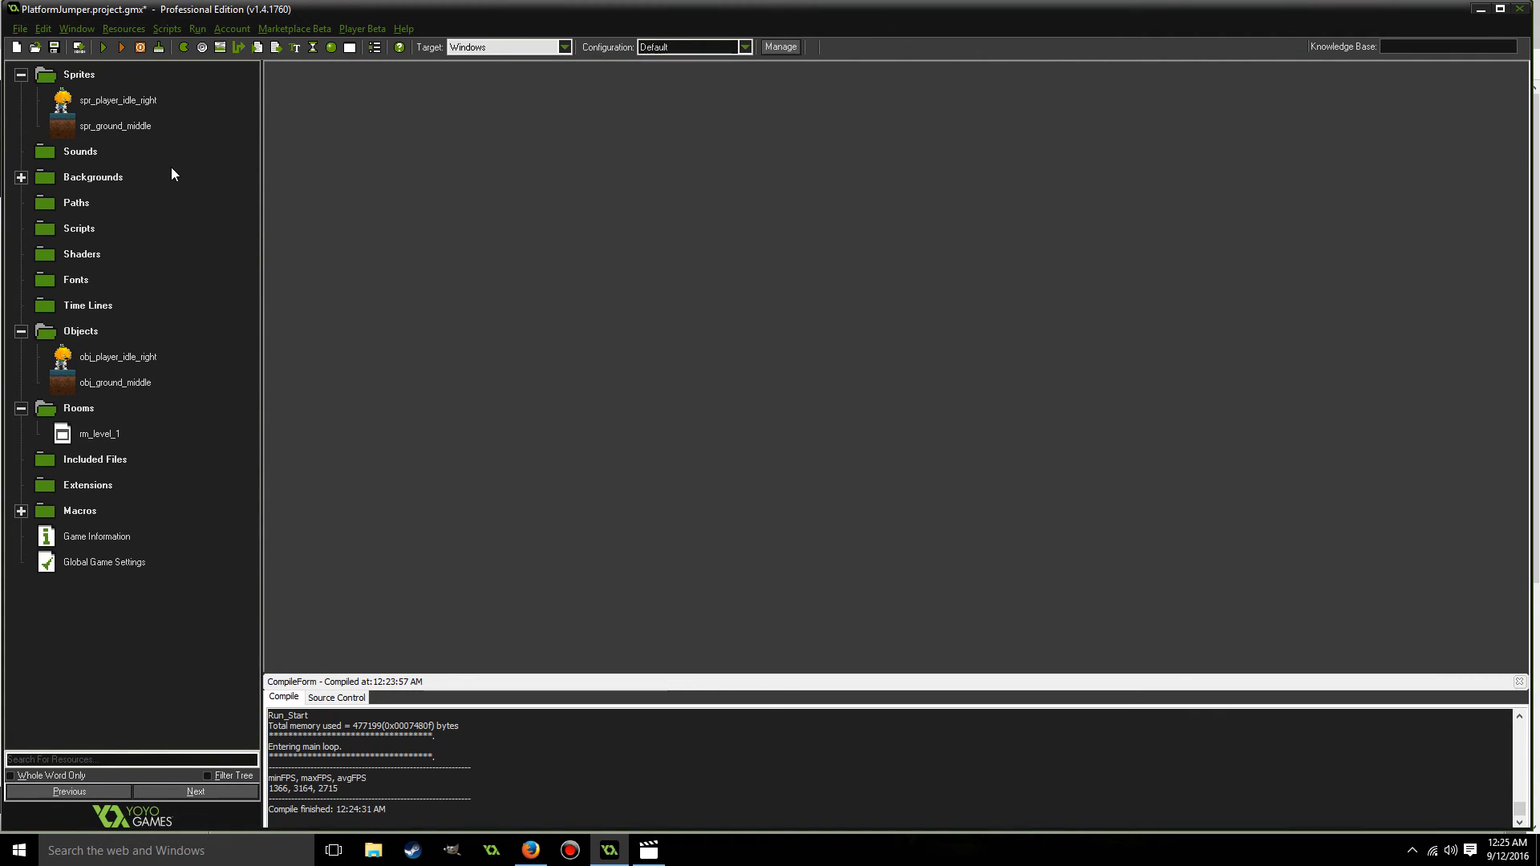
Create a new sprite named spr_platform_middle.
{"action": "right_click", "coordinate": [82, 81]}
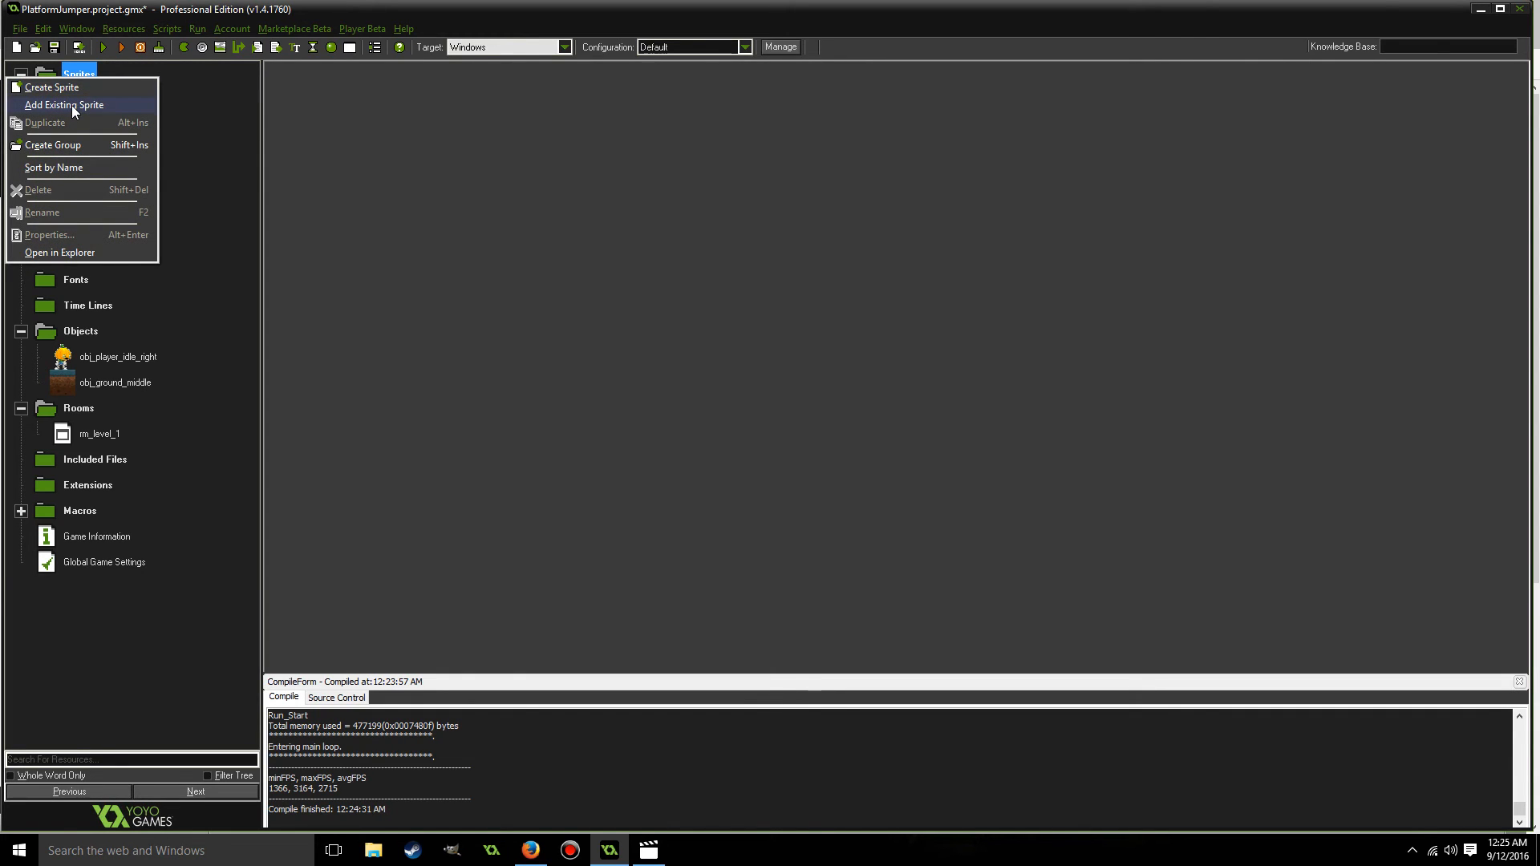
{"action": "left_click", "coordinate": [69, 85]}
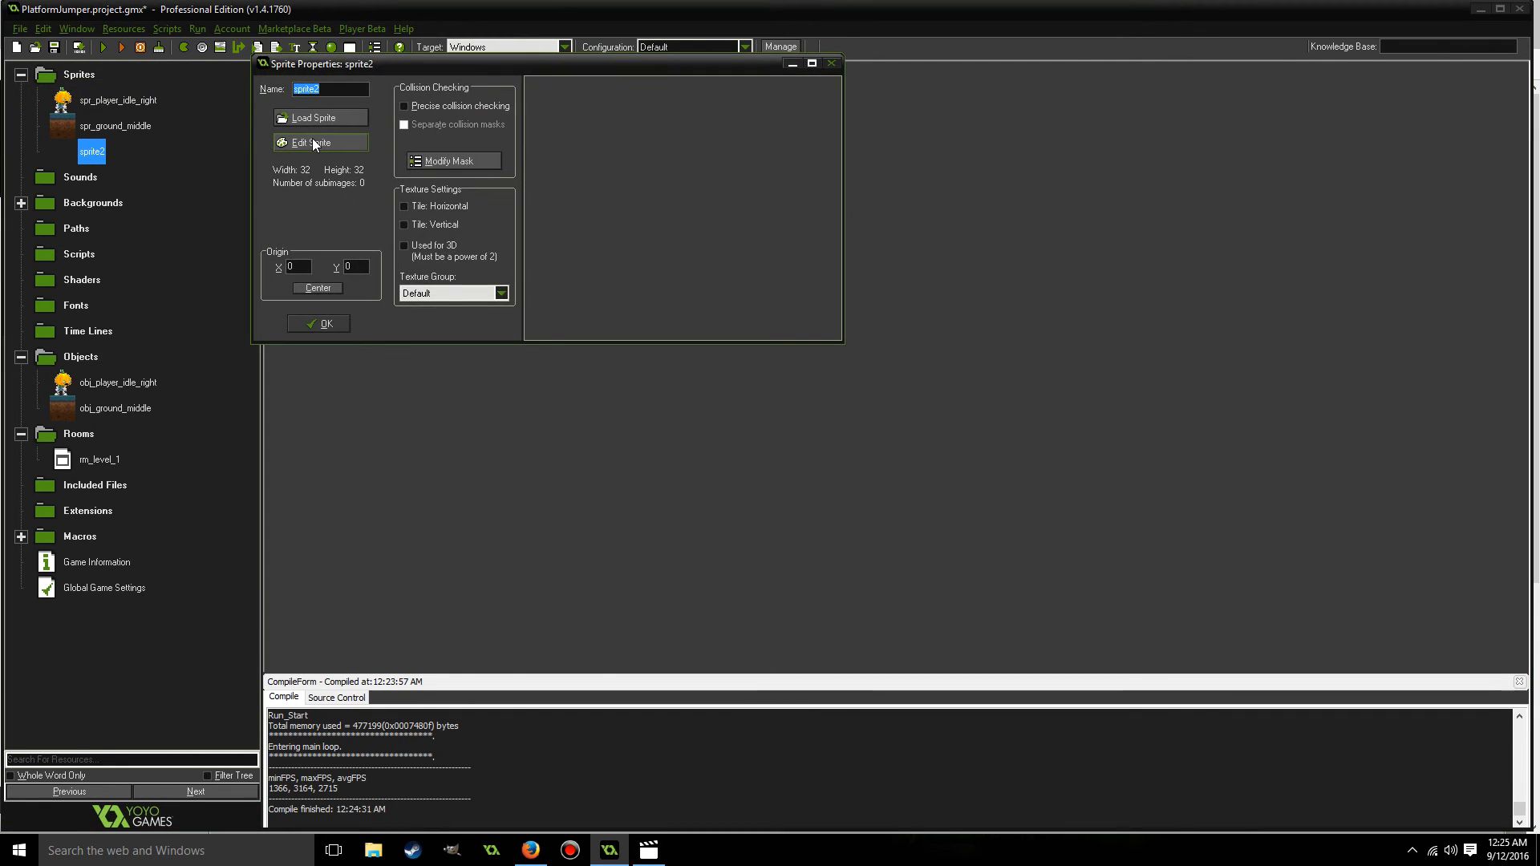
{"action": "type", "text": "spr_"}
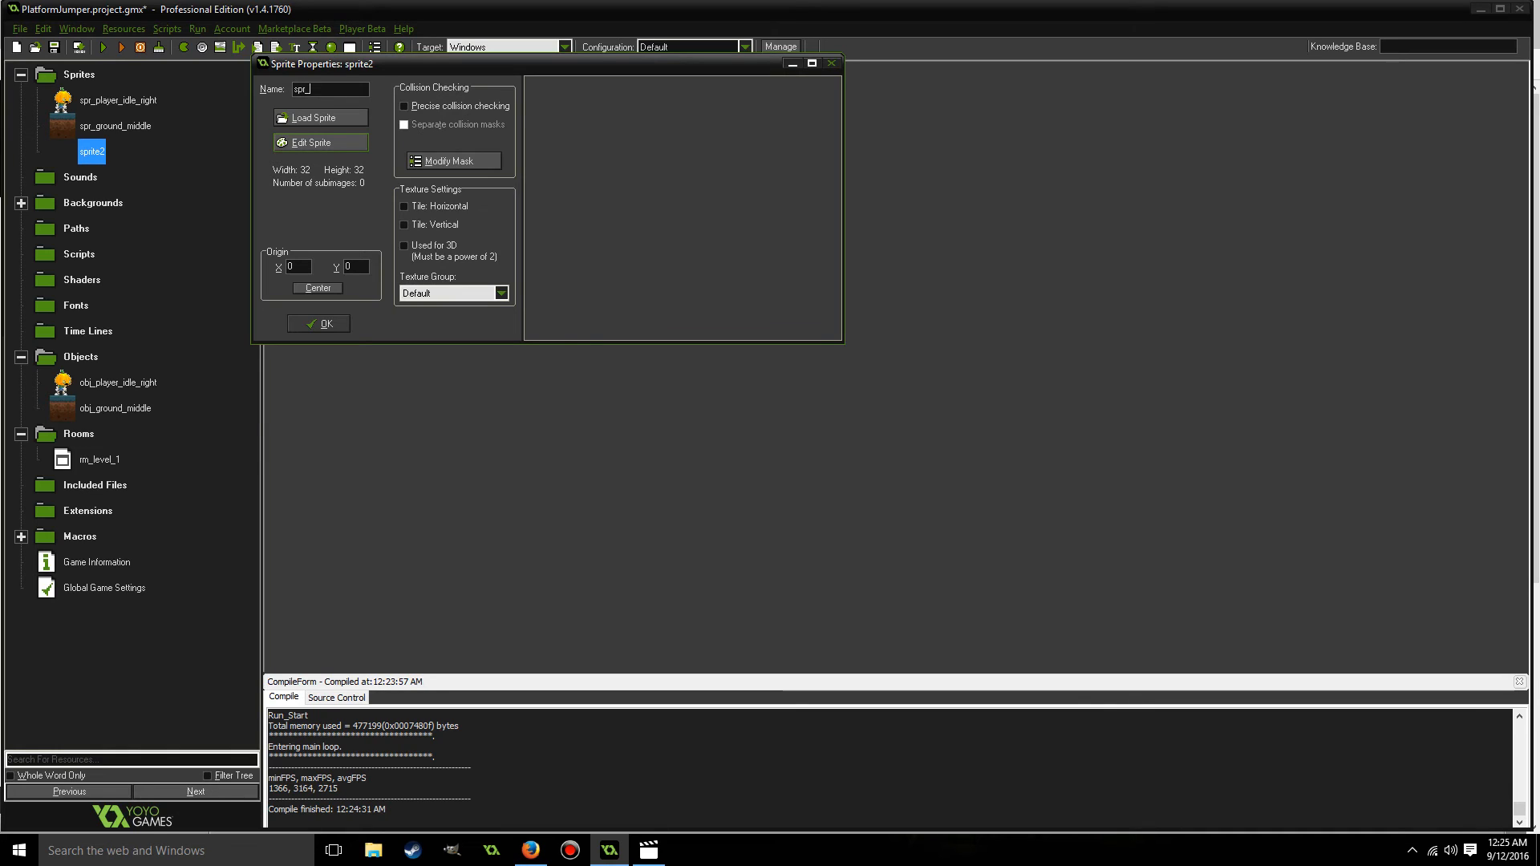
{"action": "type", "text": "plat"}
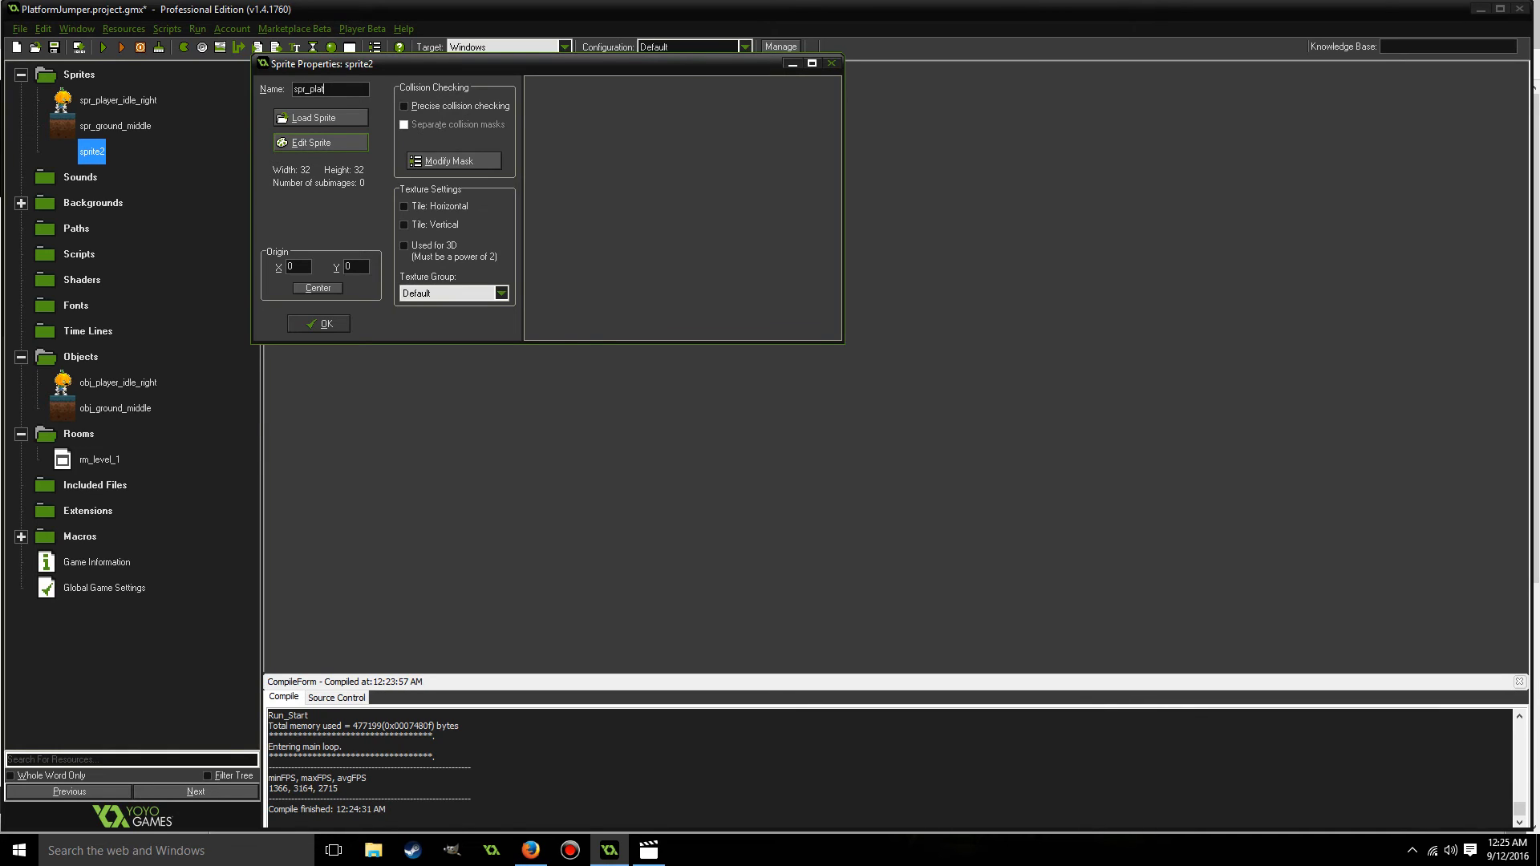
{"action": "type", "text": "form_middle"}
Load the Tile (15) image into the platform sprite, center its origin and accept the sprite.
{"action": "left_click", "coordinate": [329, 120]}
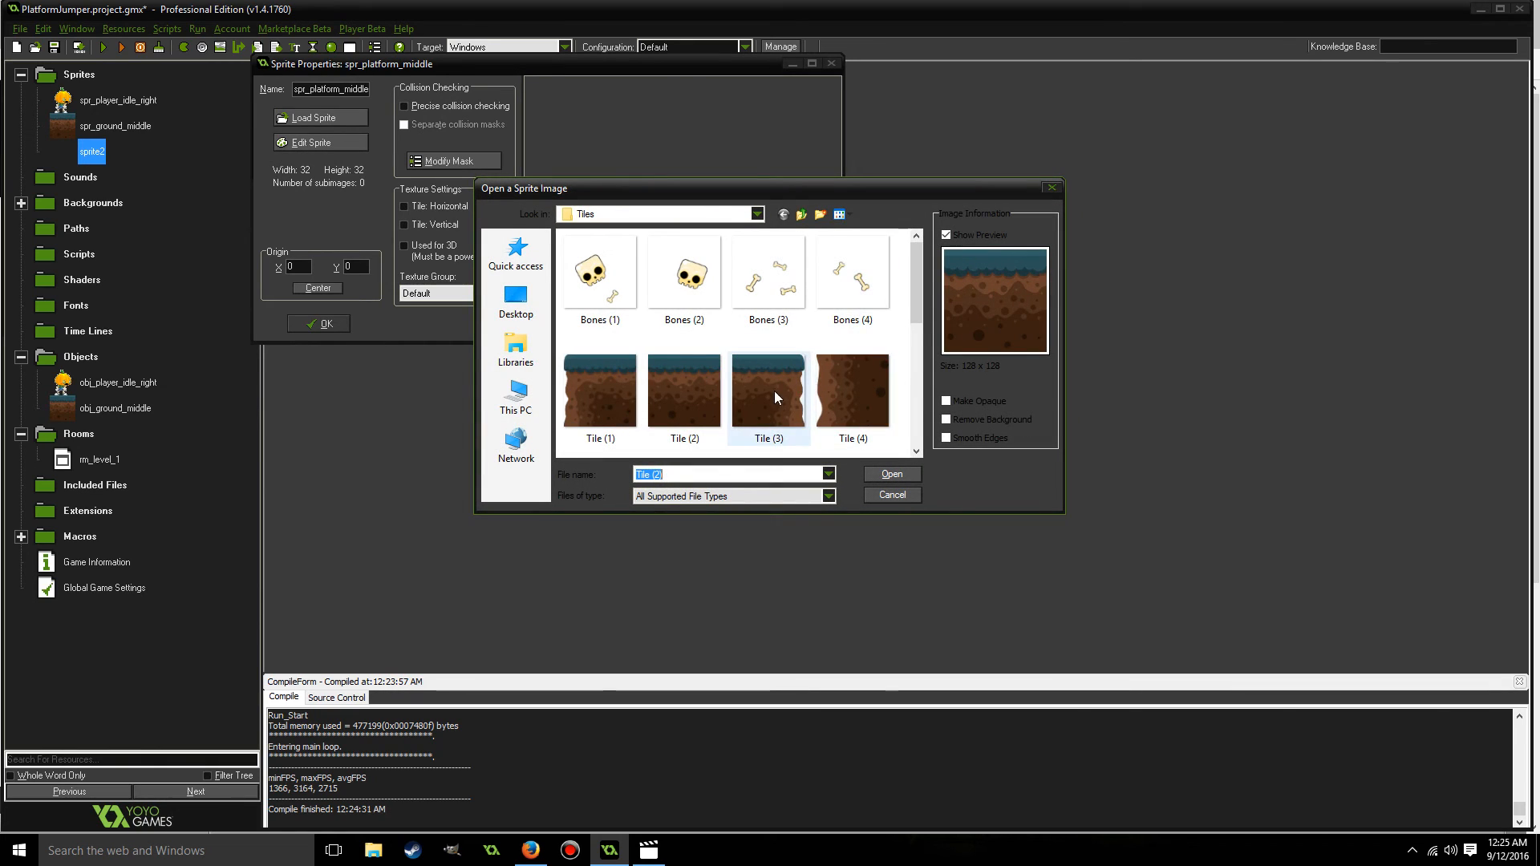
{"action": "scroll", "coordinate": [916, 314], "scroll_direction": "down", "scroll_amount": 2}
{"action": "left_click_drag", "start_coordinate": [916, 314], "coordinate": [917, 420]}
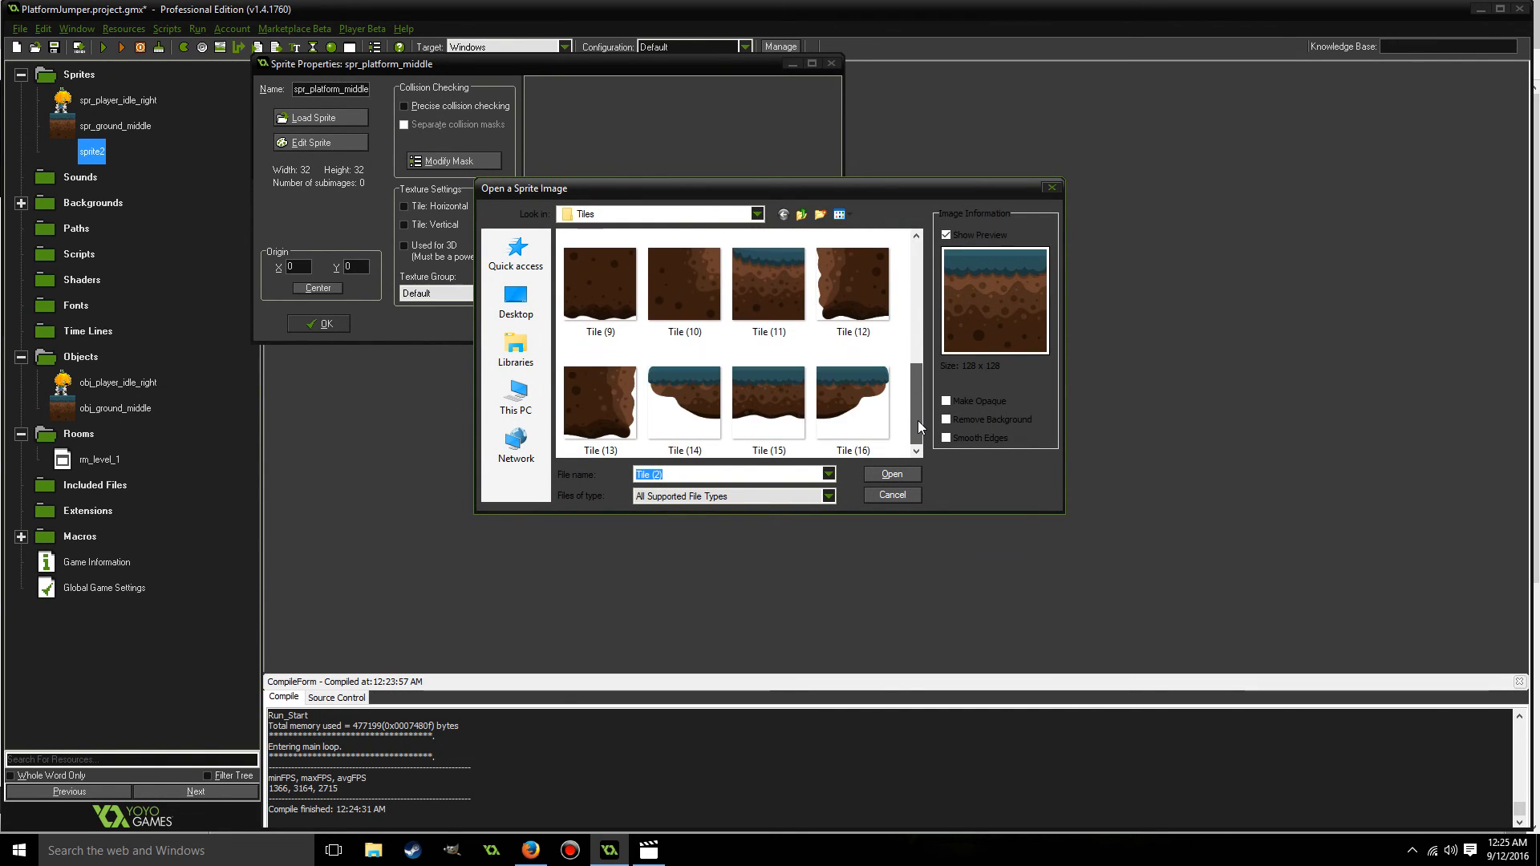
{"action": "double_click", "coordinate": [782, 384]}
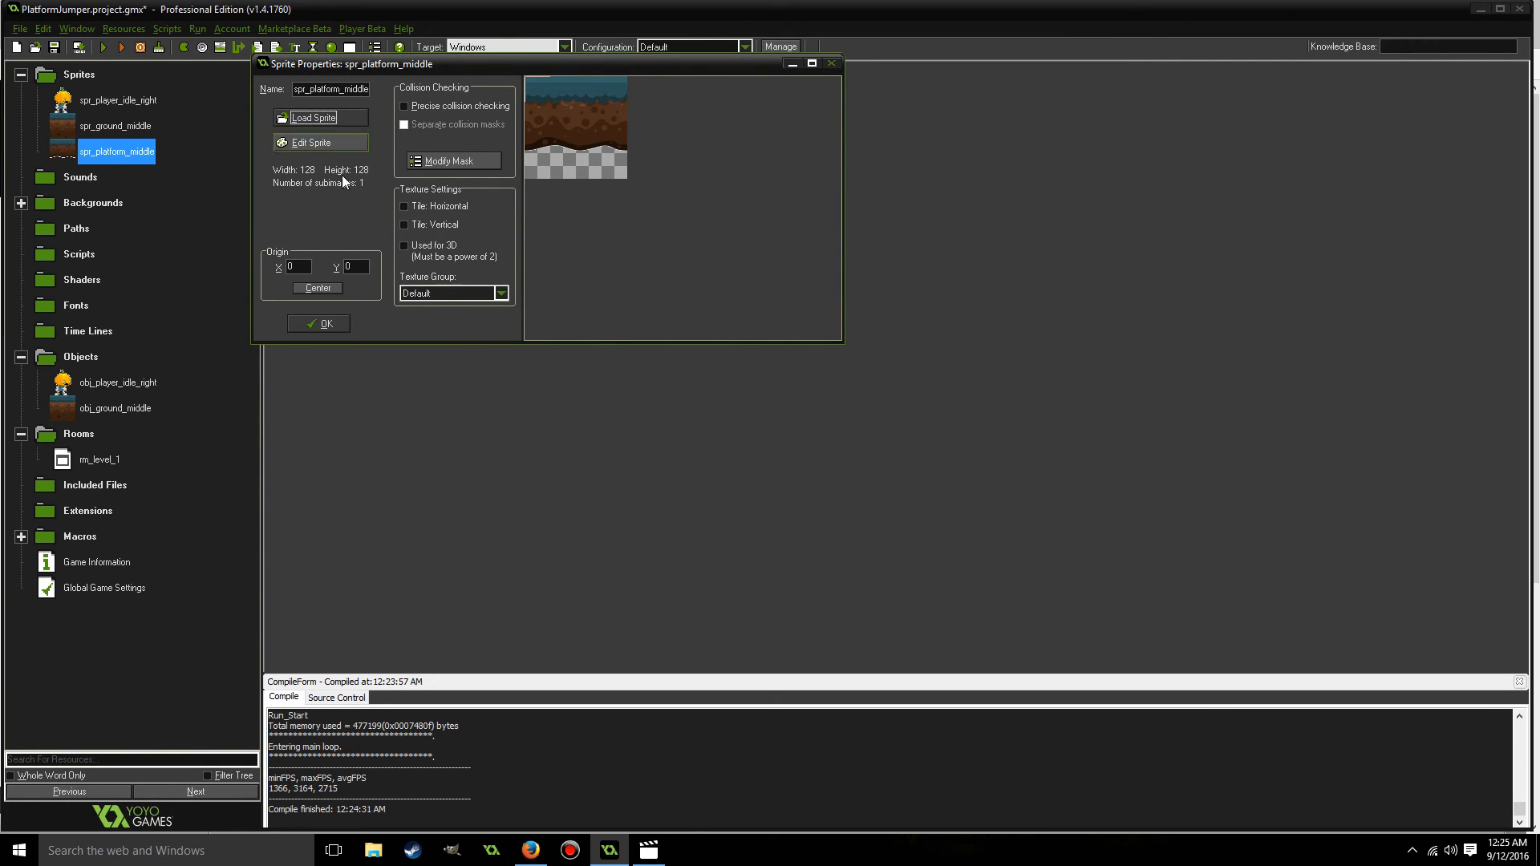
{"action": "left_click", "coordinate": [319, 287]}
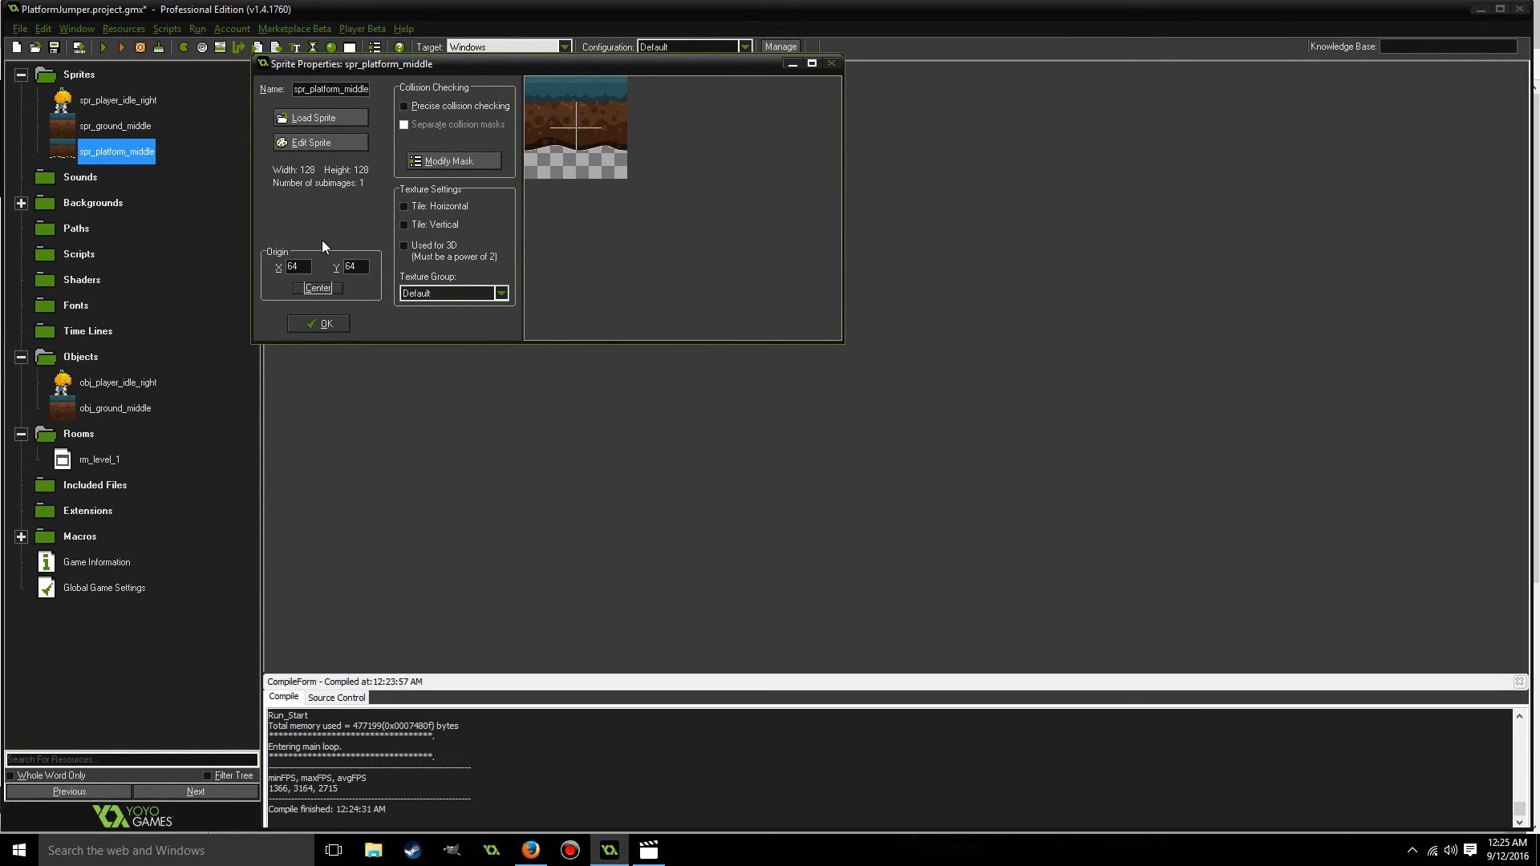
{"action": "left_click", "coordinate": [325, 324]}
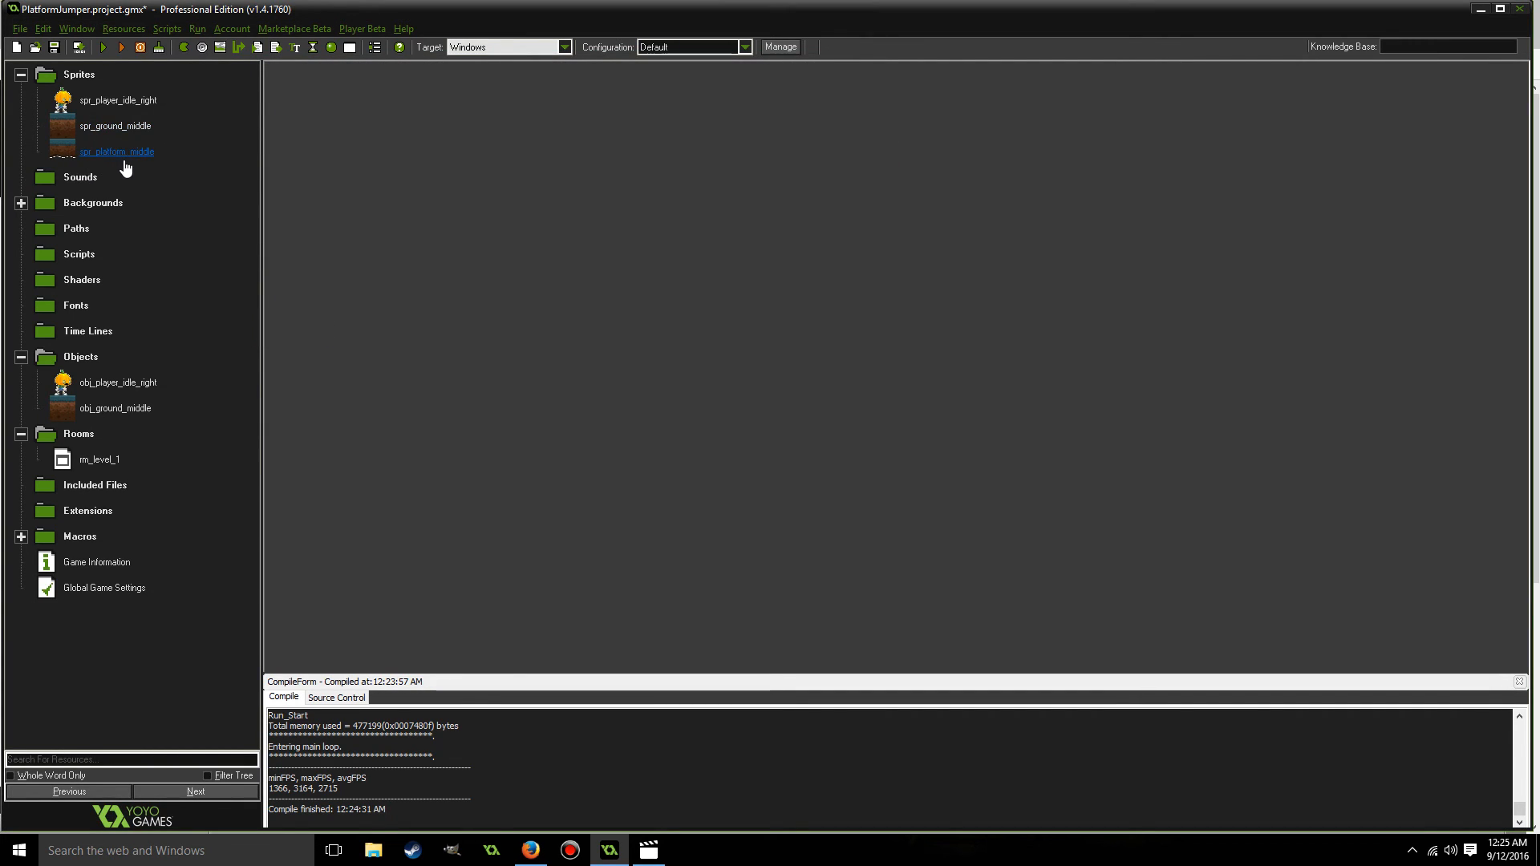
{"action": "right_click", "coordinate": [75, 358]}
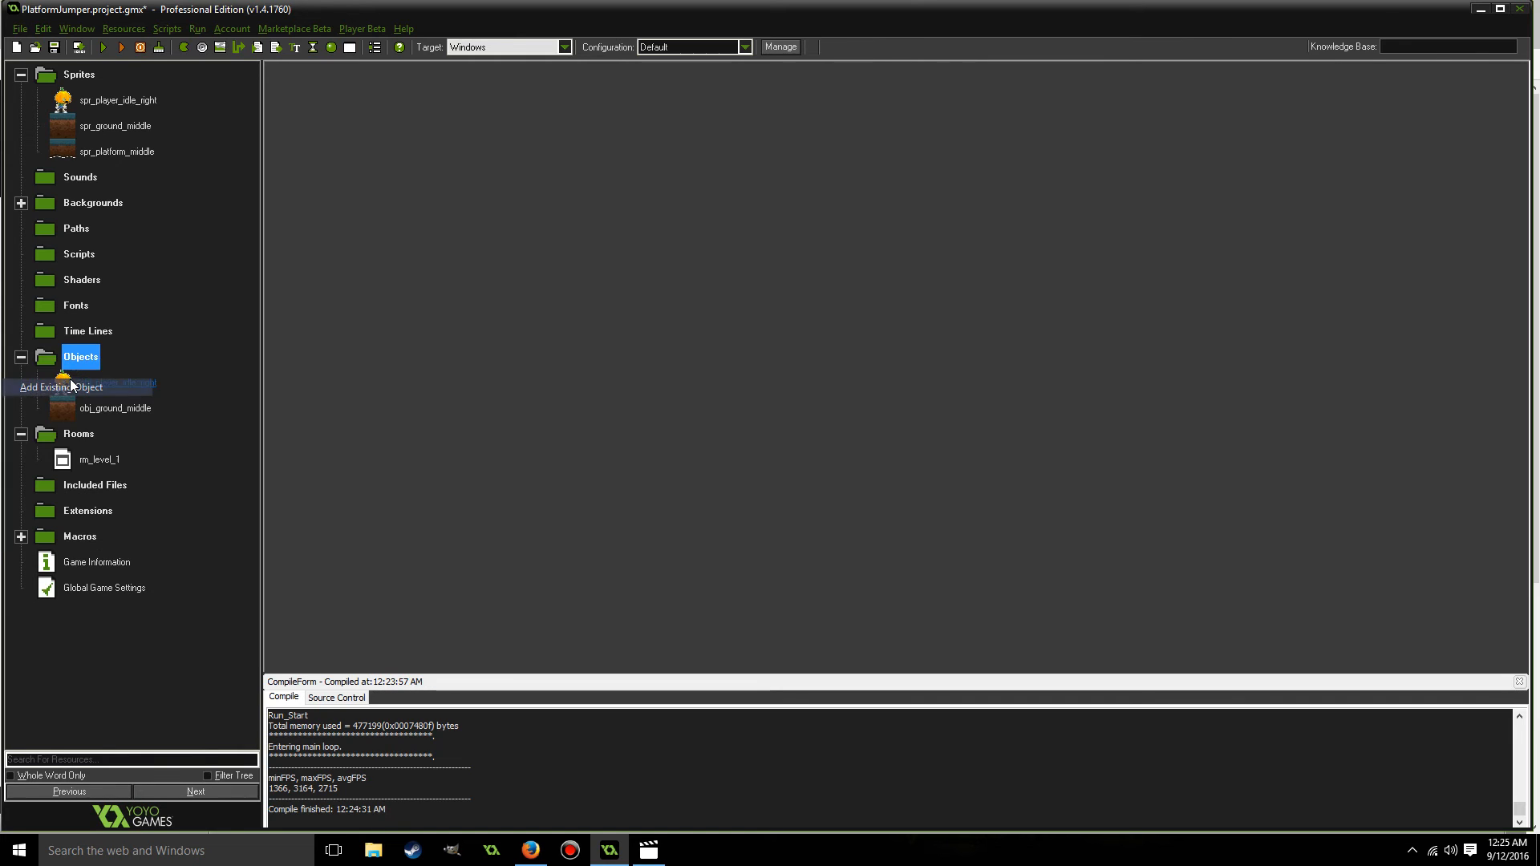
{"action": "left_click", "coordinate": [69, 379]}
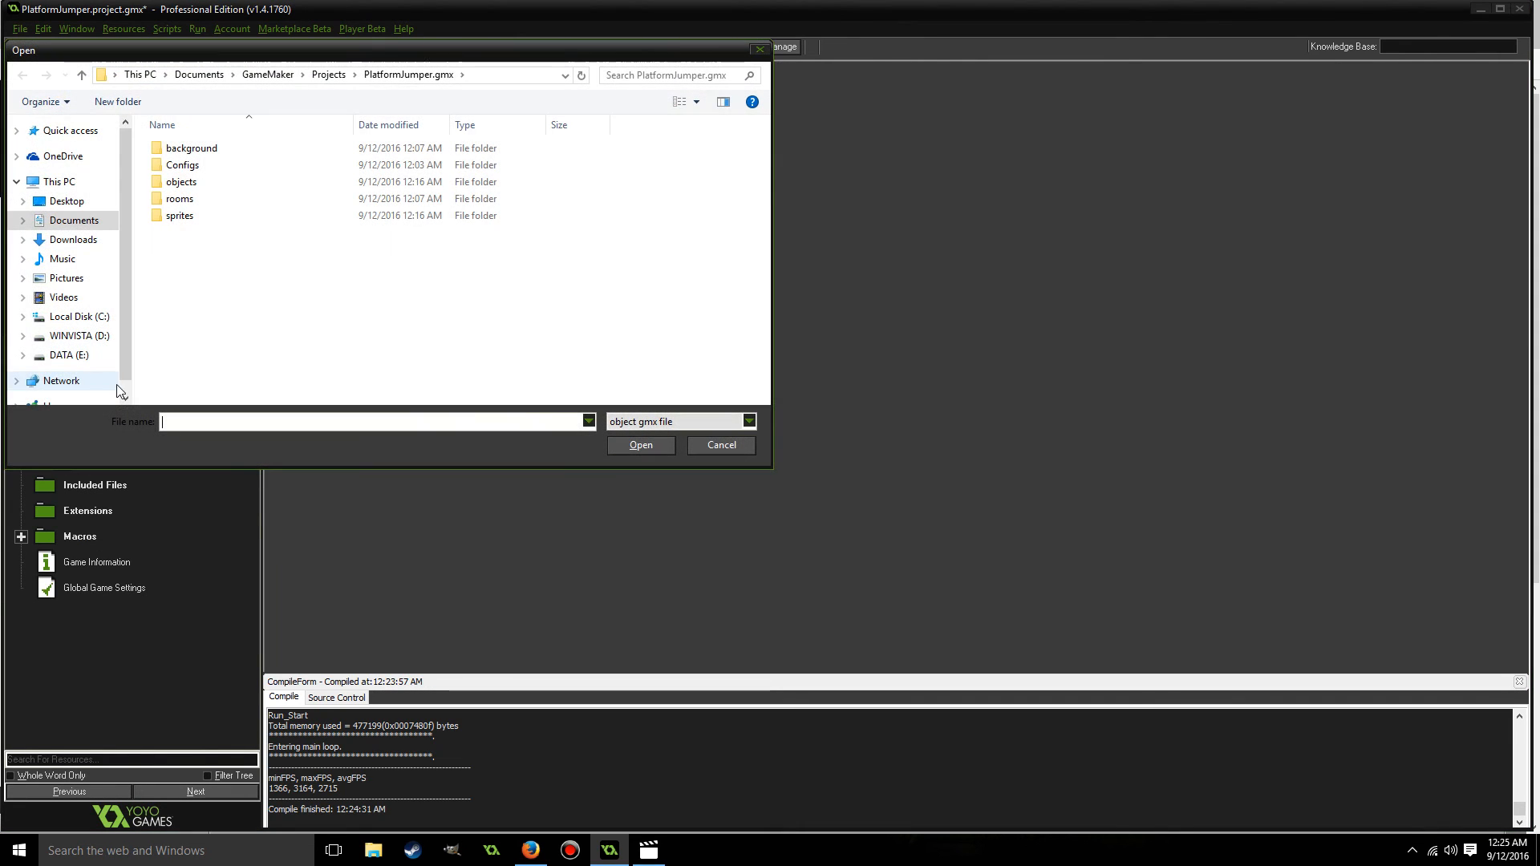
{"action": "left_click", "coordinate": [712, 443]}
Create a solid object named obj_platform_middle with the spr_platform_middle sprite and accept its properties.
{"action": "right_click", "coordinate": [81, 358]}
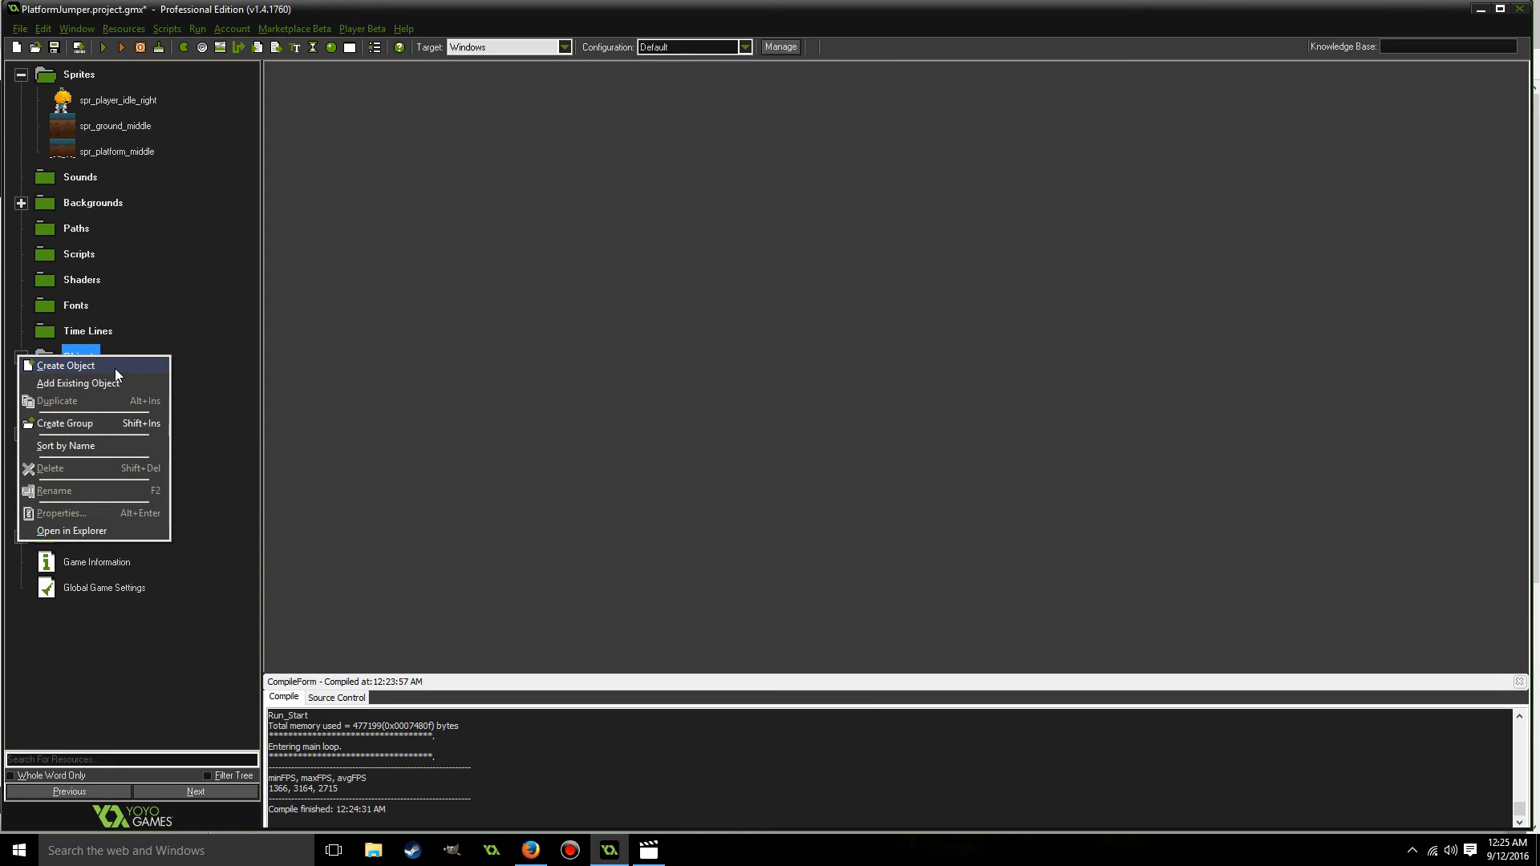
{"action": "left_click", "coordinate": [114, 368]}
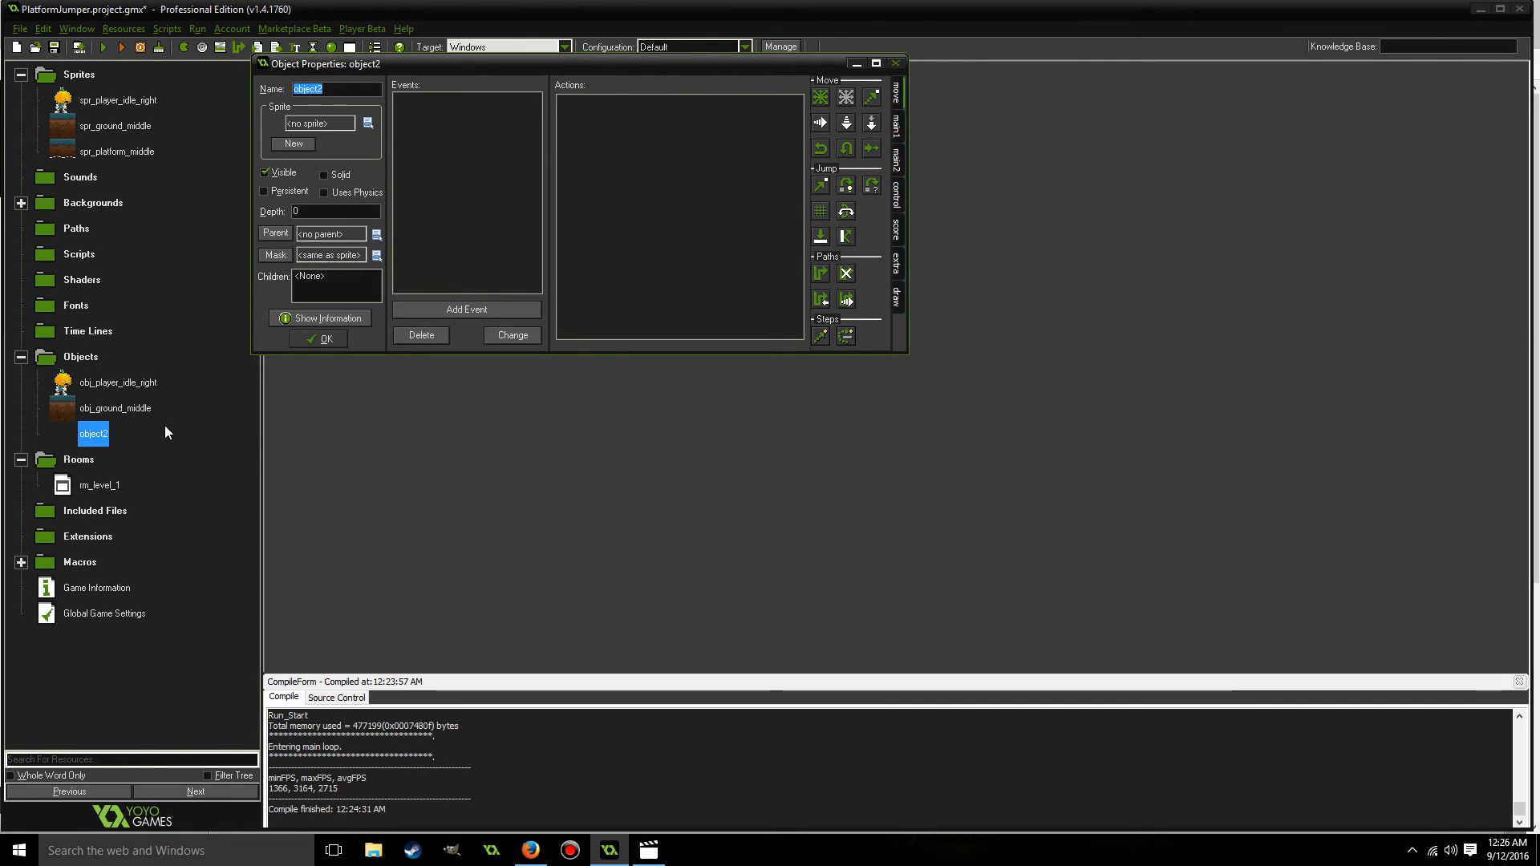
{"action": "type", "text": "obj_"}
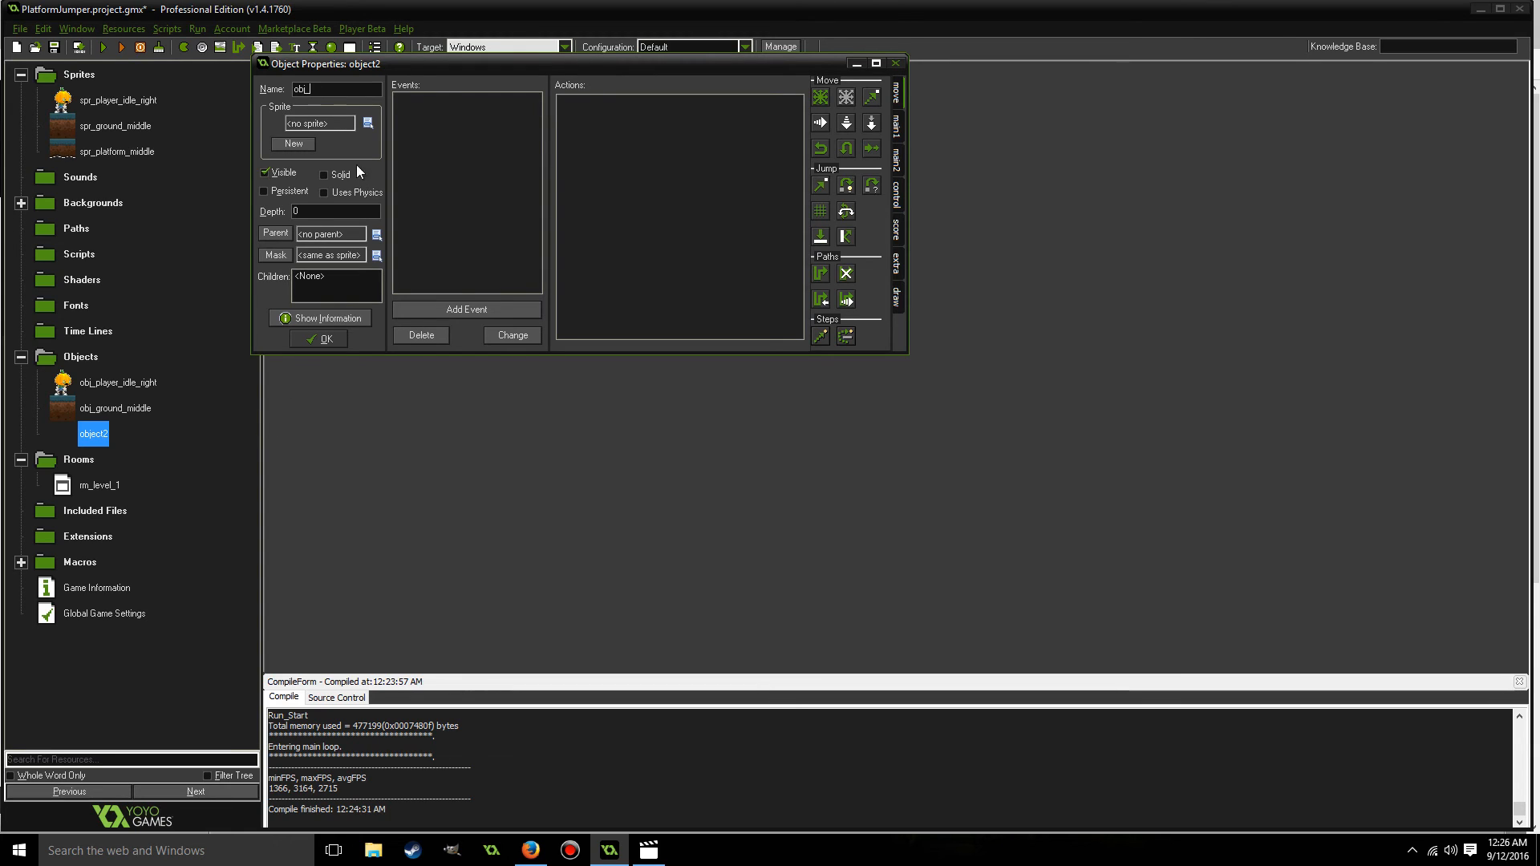
{"action": "left_click", "coordinate": [369, 122]}
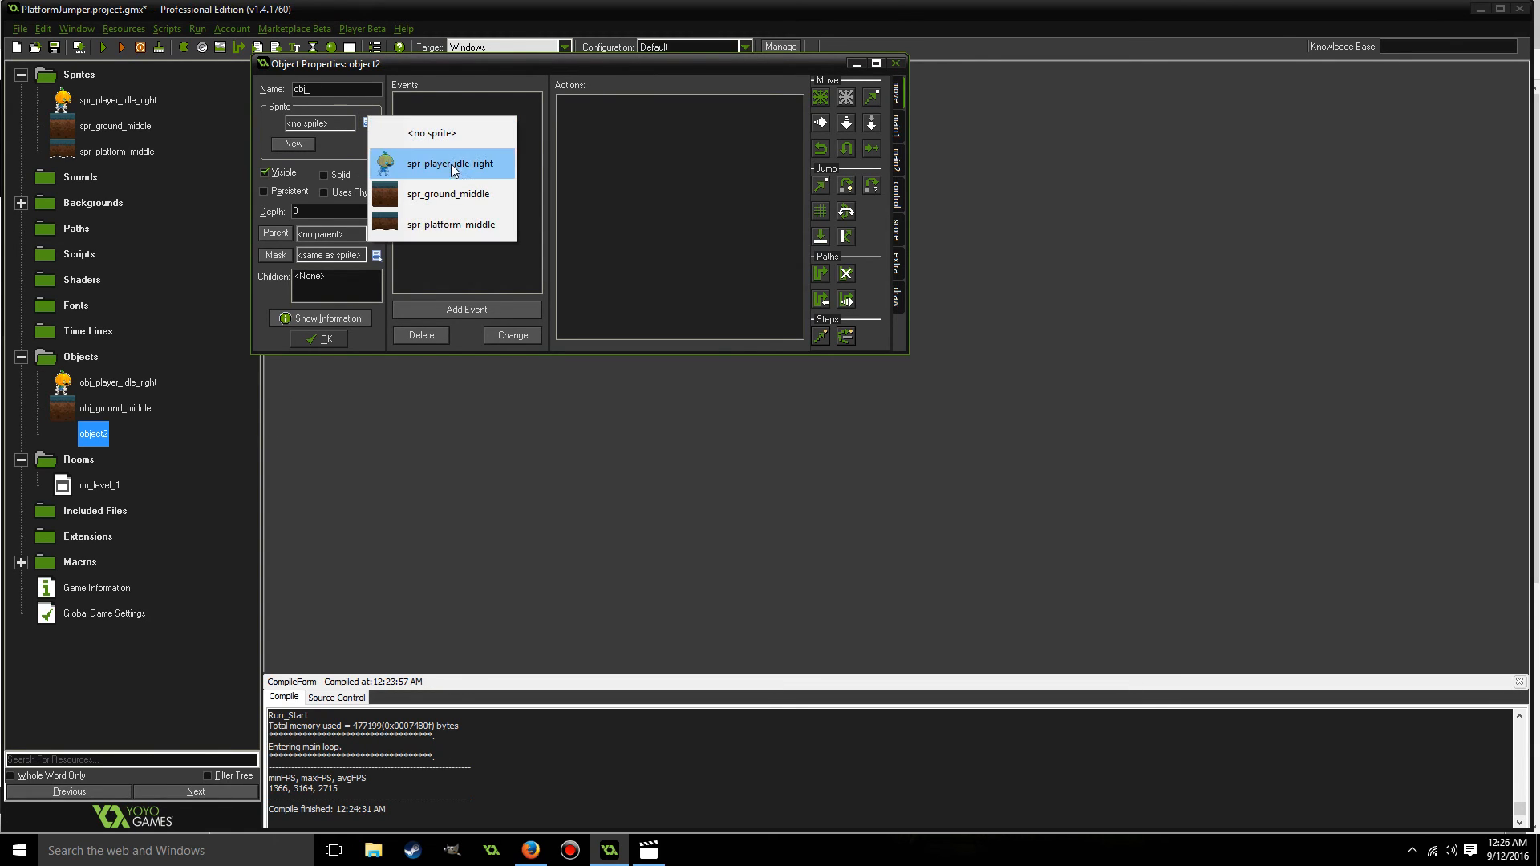
{"action": "left_click", "coordinate": [445, 228]}
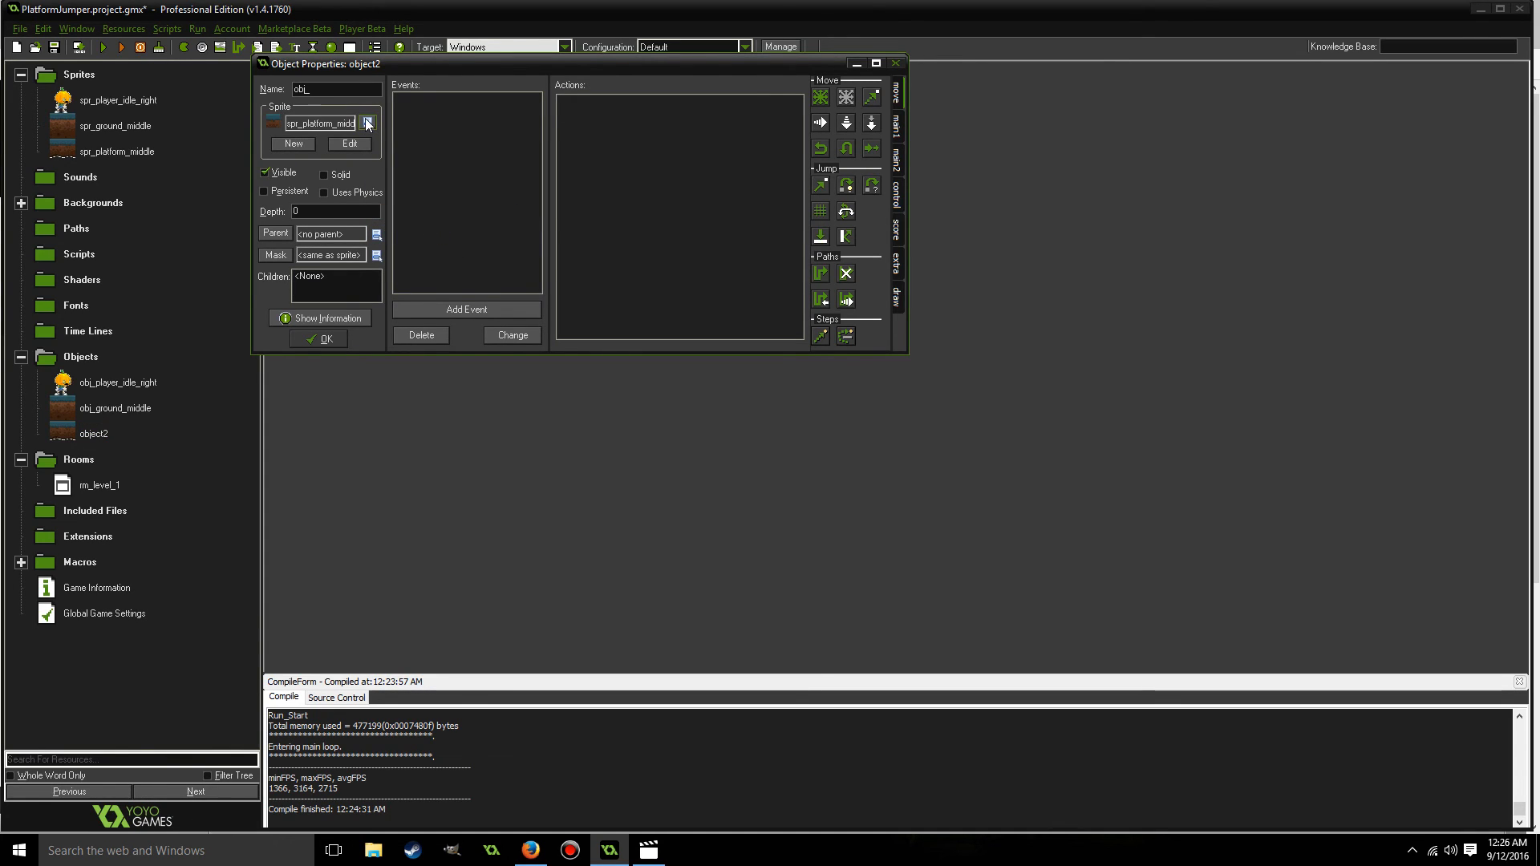
{"action": "type", "text": "platform_middle"}
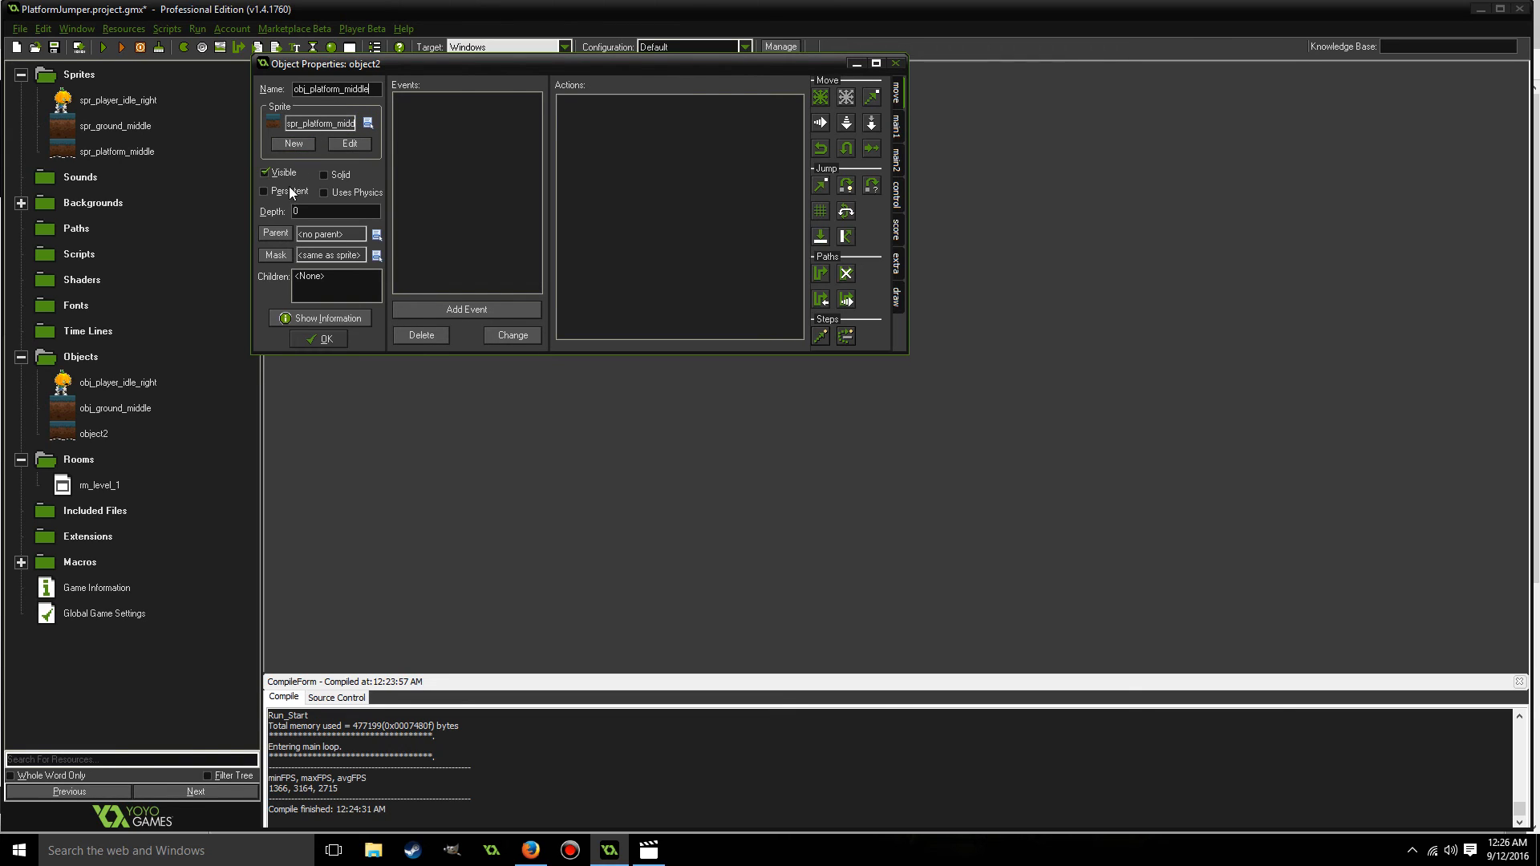
{"action": "left_click", "coordinate": [325, 174]}
{"action": "left_click", "coordinate": [321, 339]}
Place two adjoining obj_platform_middle instances in rm_level_1 at X 640 and X 768, both at Y 864, and accept the room.
{"action": "left_click", "coordinate": [62, 487]}
{"action": "double_click", "coordinate": [63, 487]}
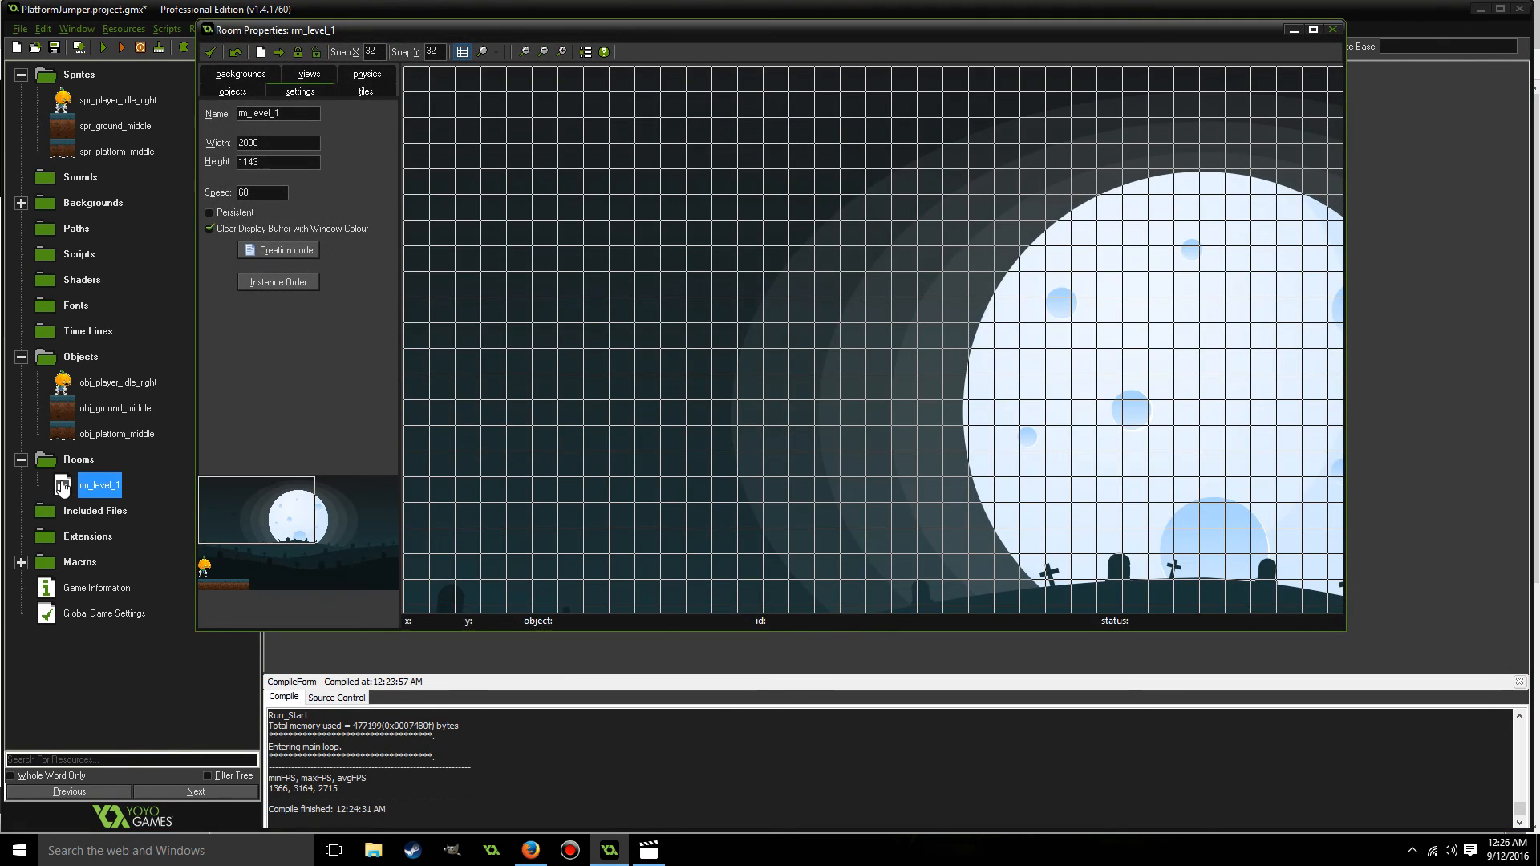
{"action": "left_click", "coordinate": [233, 92]}
{"action": "mouse_move", "coordinate": [276, 539]}
{"action": "left_mouse_down"}
{"action": "mouse_move", "coordinate": [269, 526]}
{"action": "mouse_move", "coordinate": [254, 558]}
{"action": "left_mouse_up"}
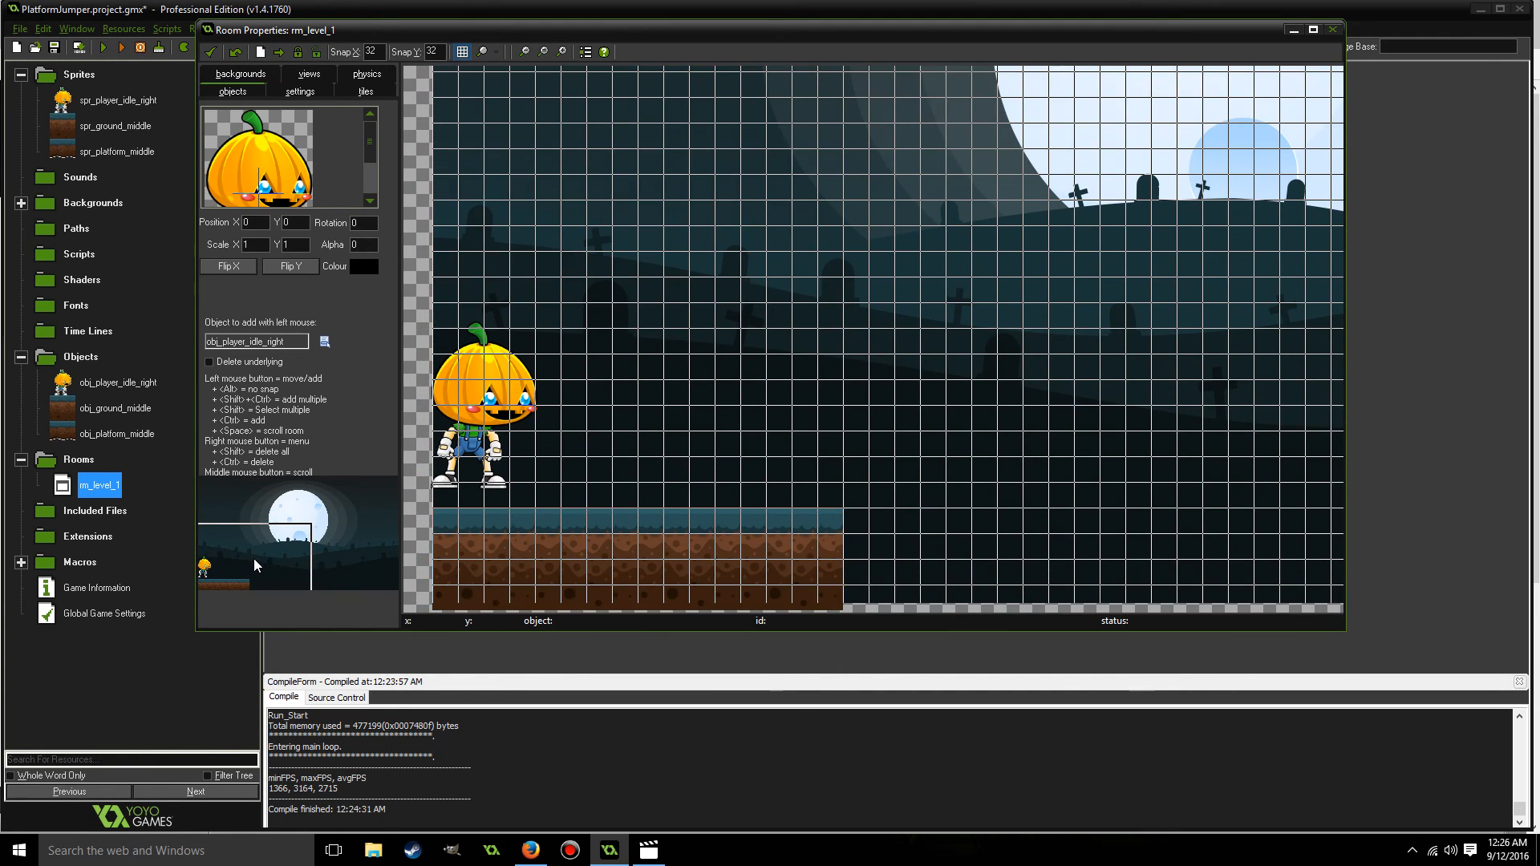
{"action": "left_click", "coordinate": [325, 342]}
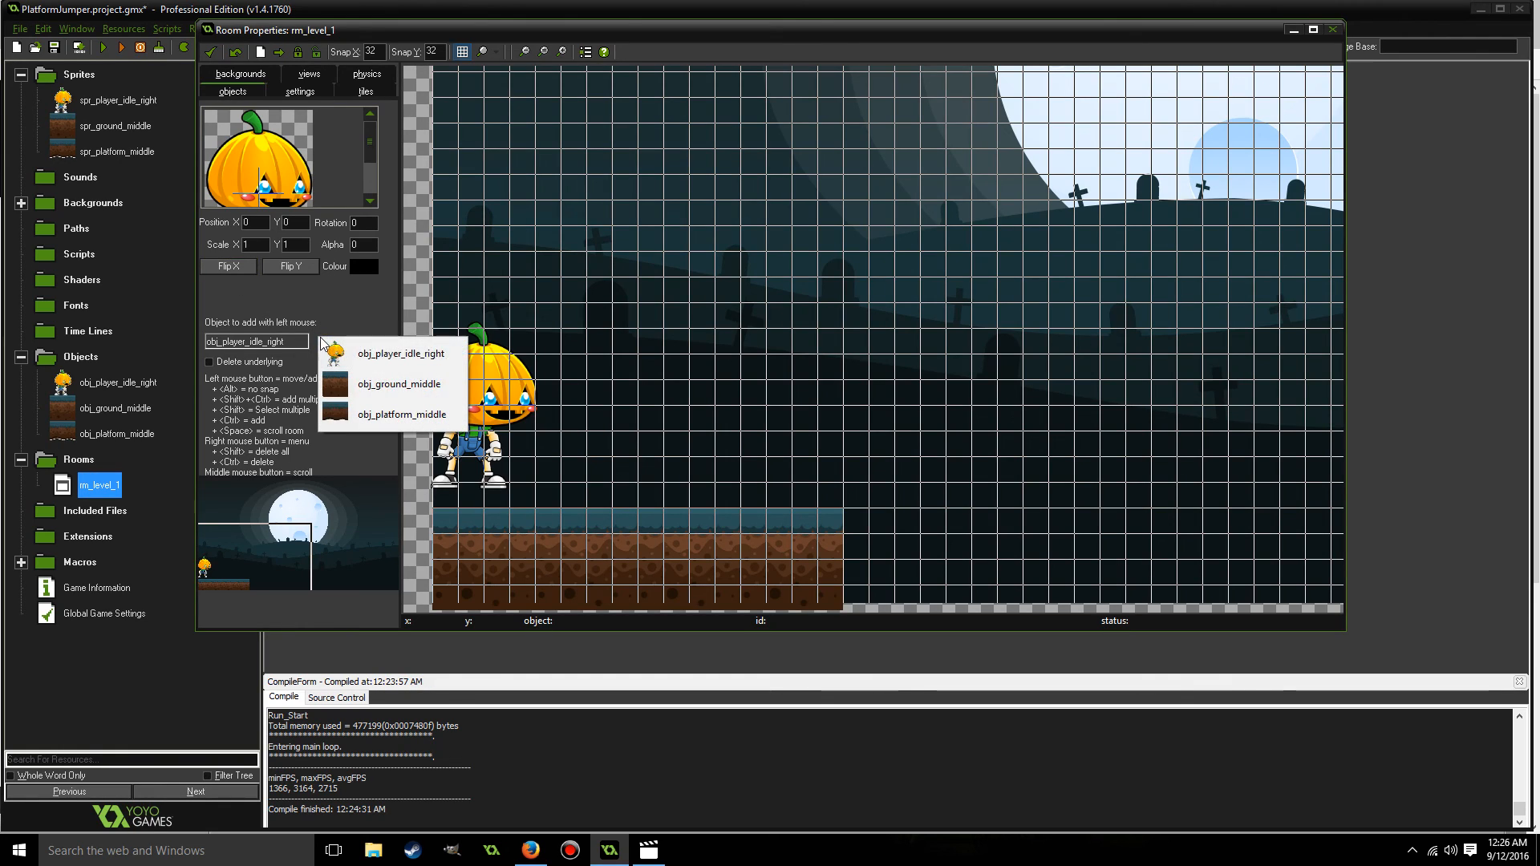
{"action": "left_click", "coordinate": [385, 412]}
{"action": "left_click_drag", "start_coordinate": [949, 344], "coordinate": [939, 373]}
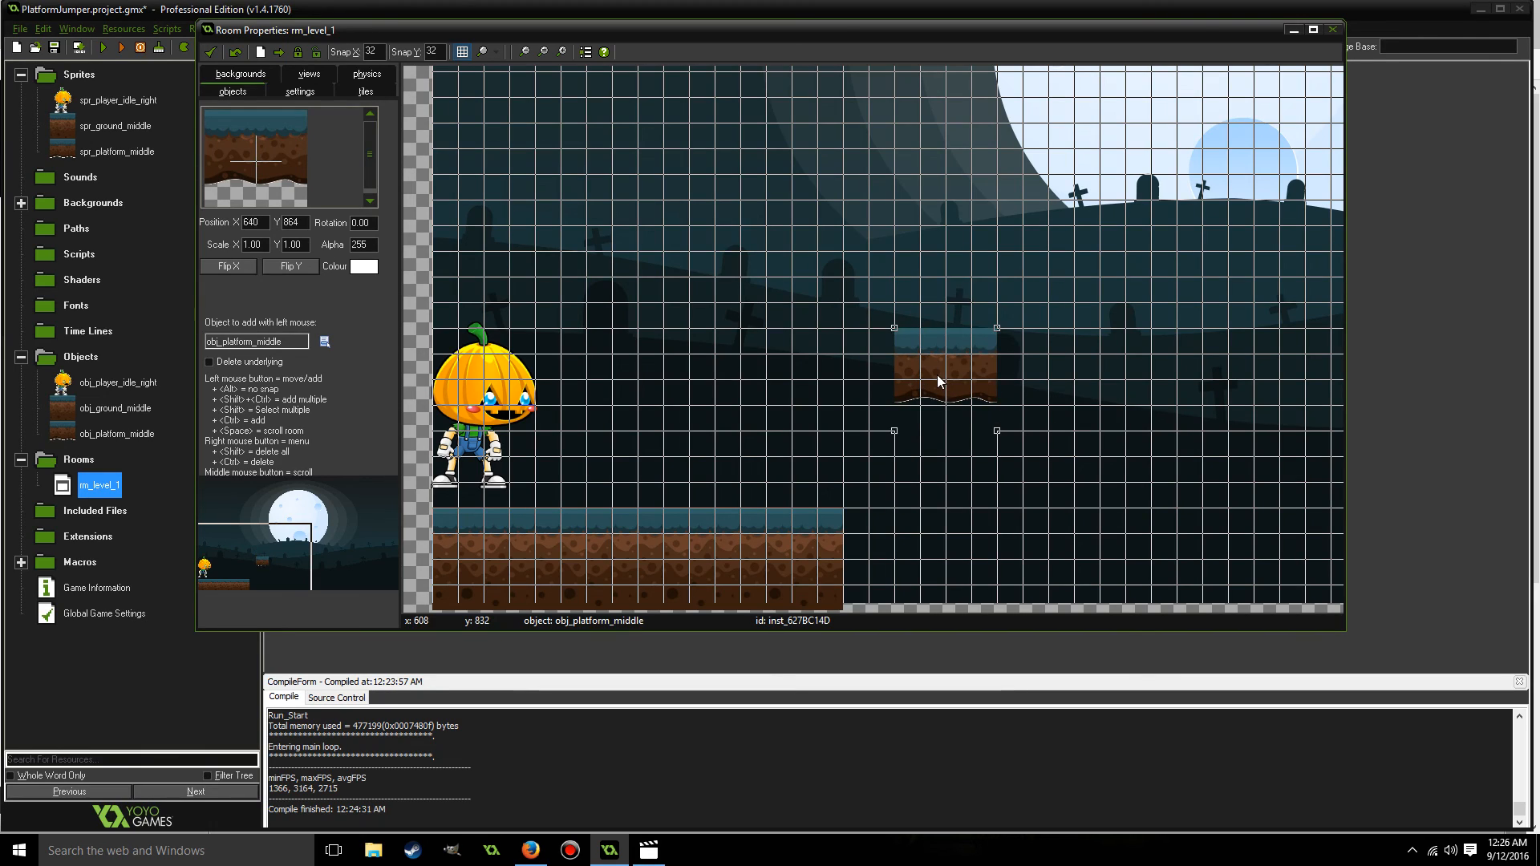
{"action": "left_click", "coordinate": [1020, 373]}
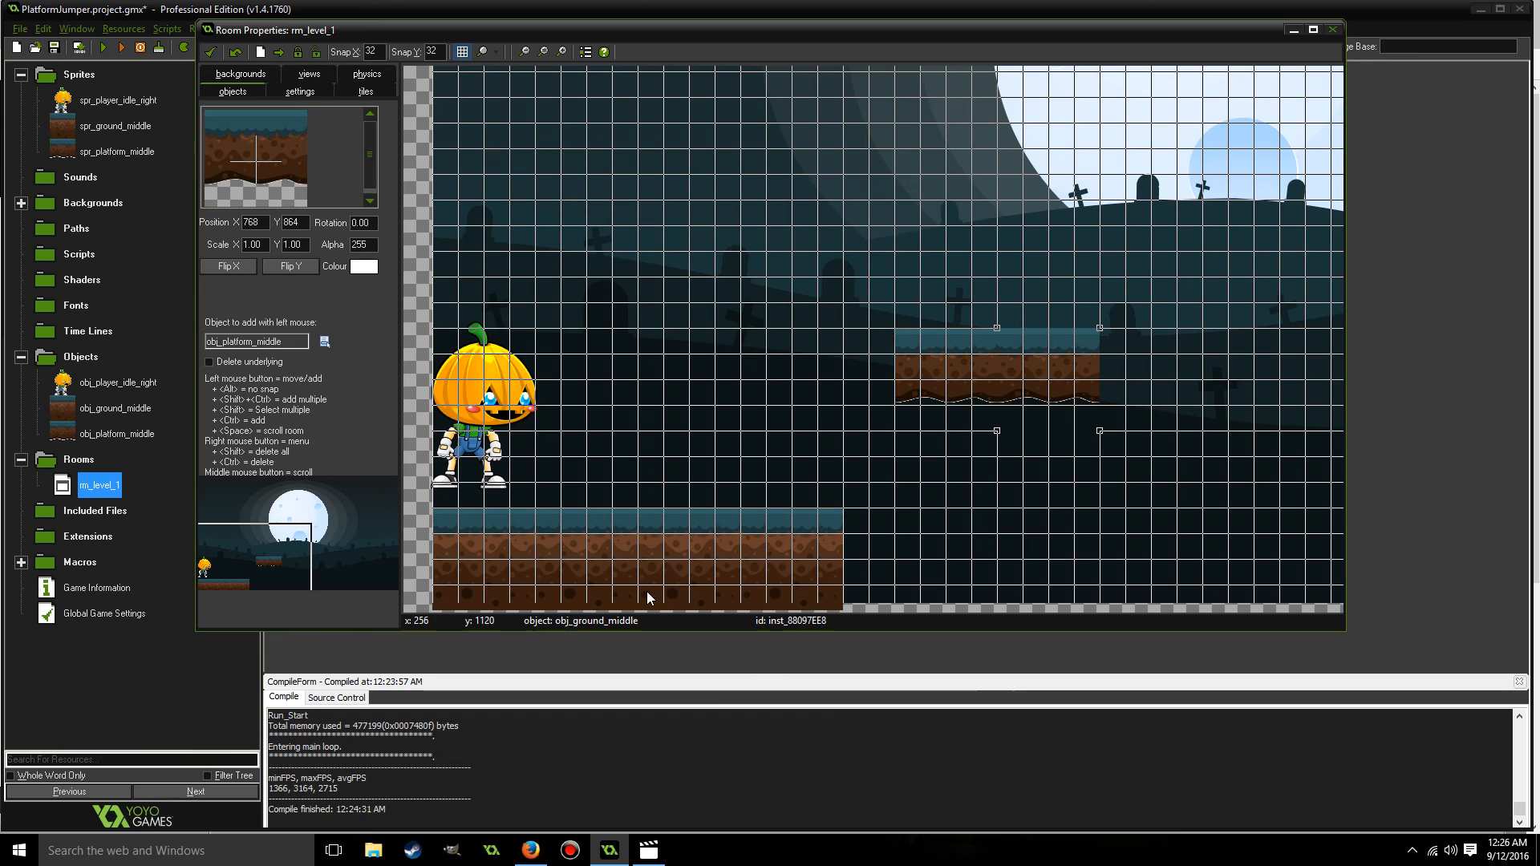
{"action": "left_click", "coordinate": [210, 52]}
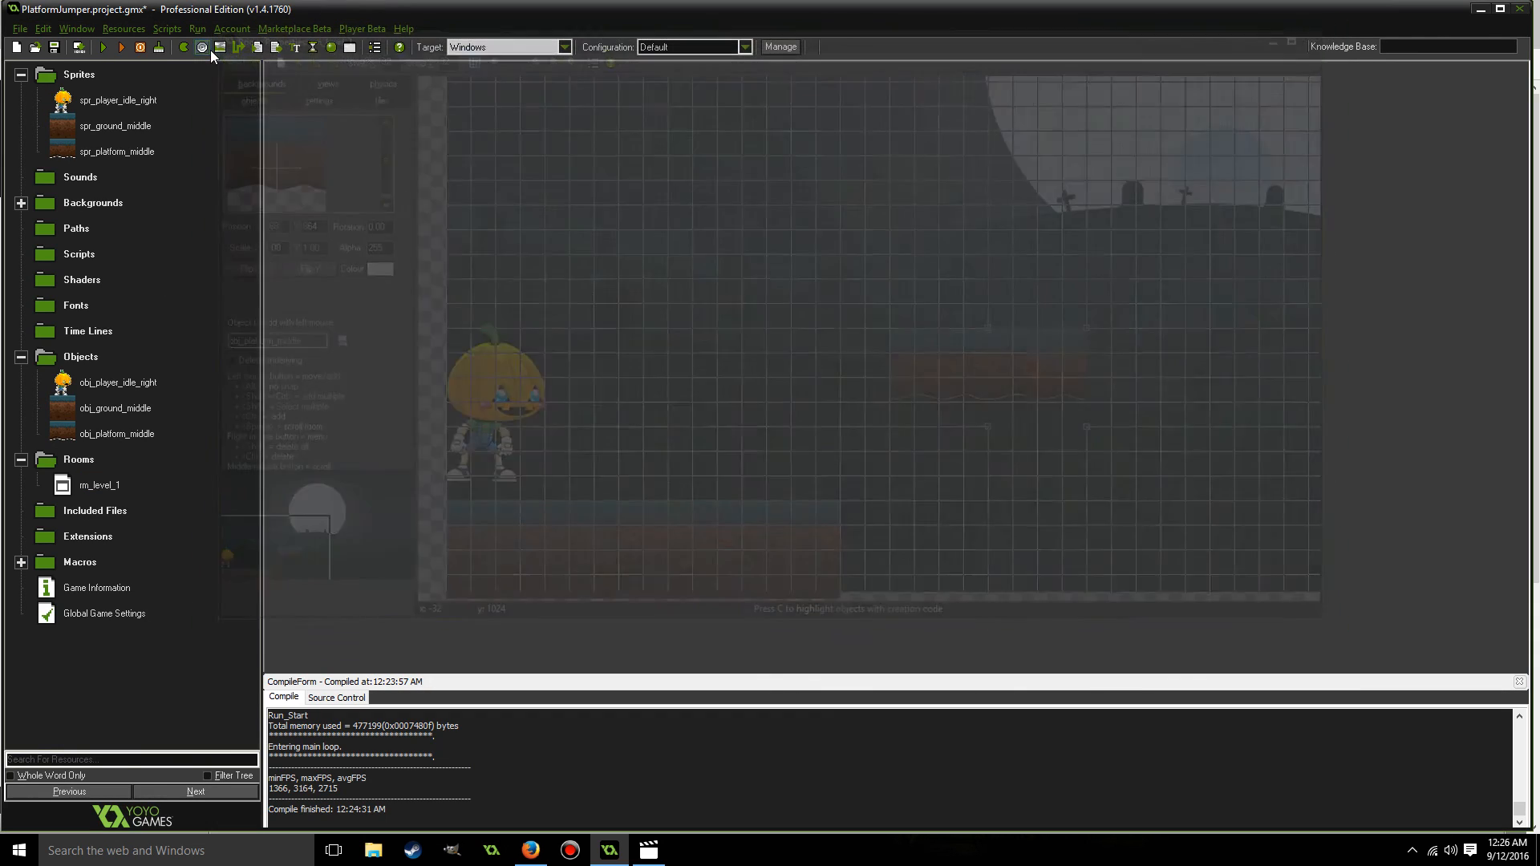
Run the game, test walking the player right and left and past the ground's right edge, and close the game.
{"action": "left_click", "coordinate": [104, 46]}
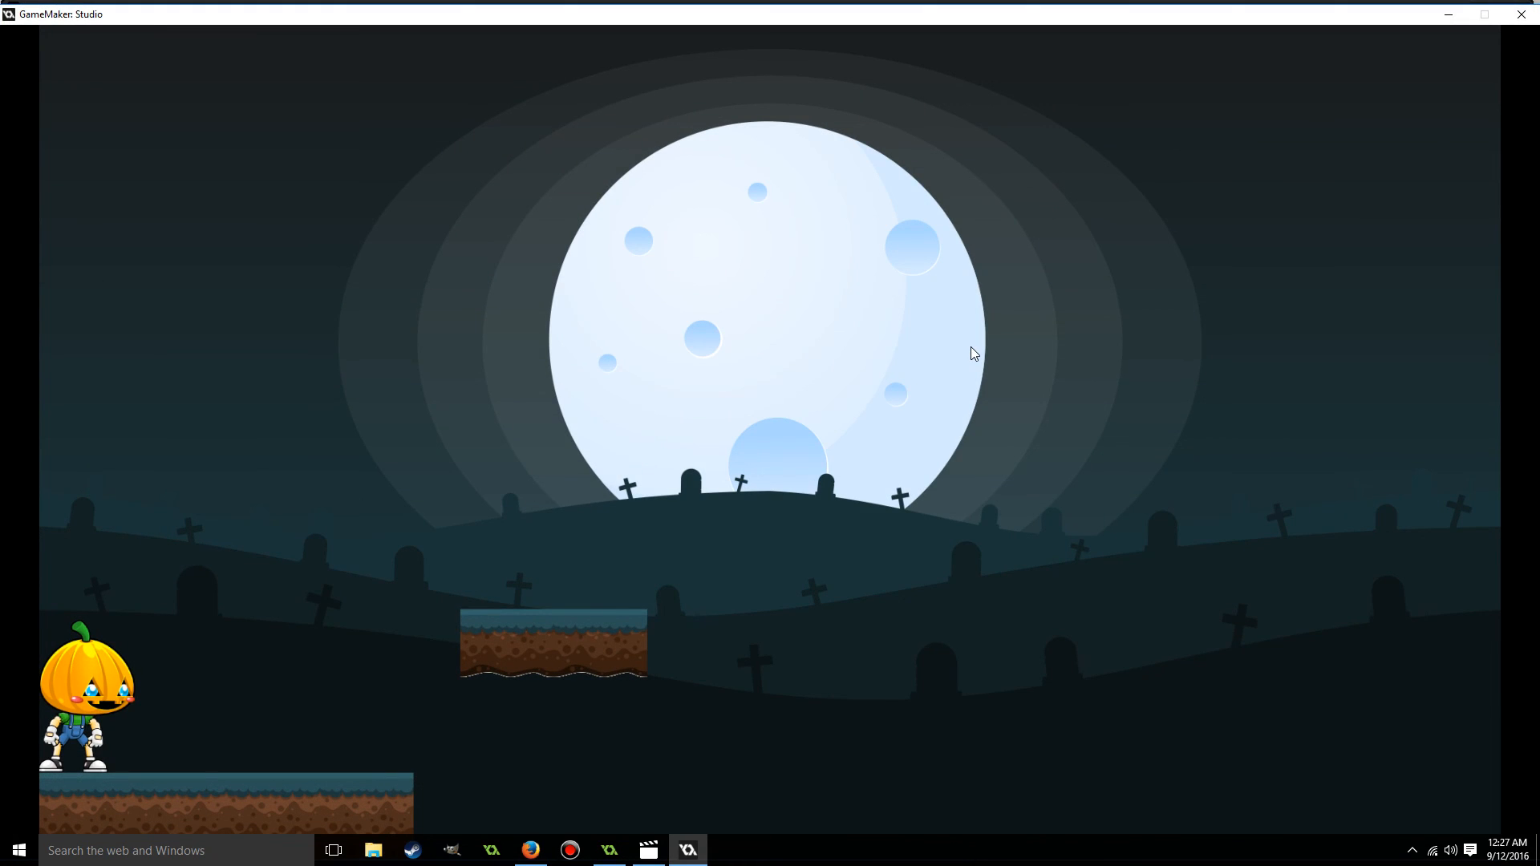
{"action": "key", "text": "Right"}
{"action": "key", "text": "Right"}
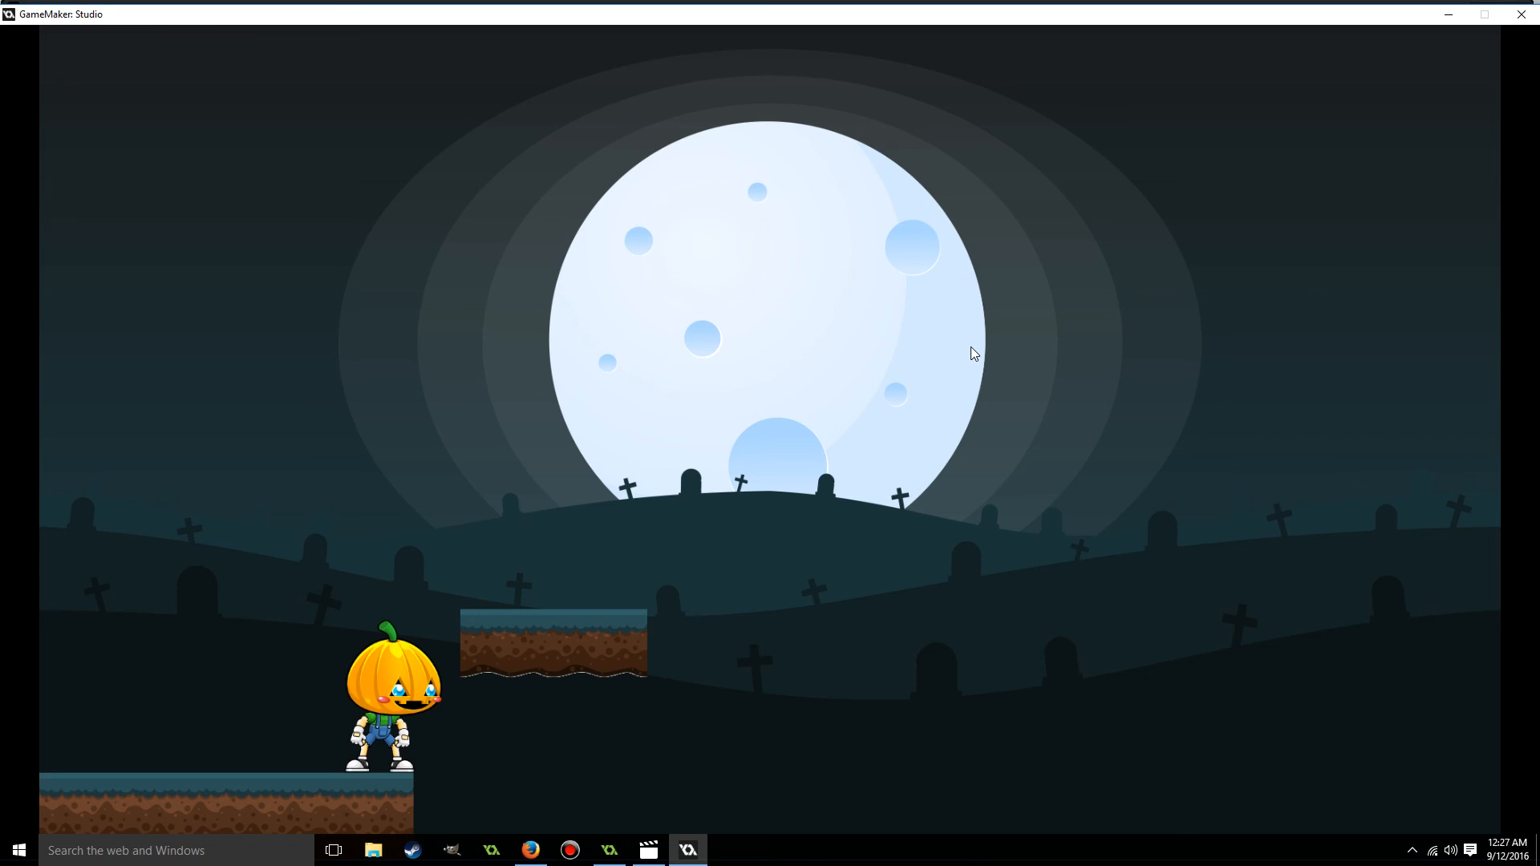
{"action": "key", "text": "Left"}
{"action": "key", "text": "Right"}
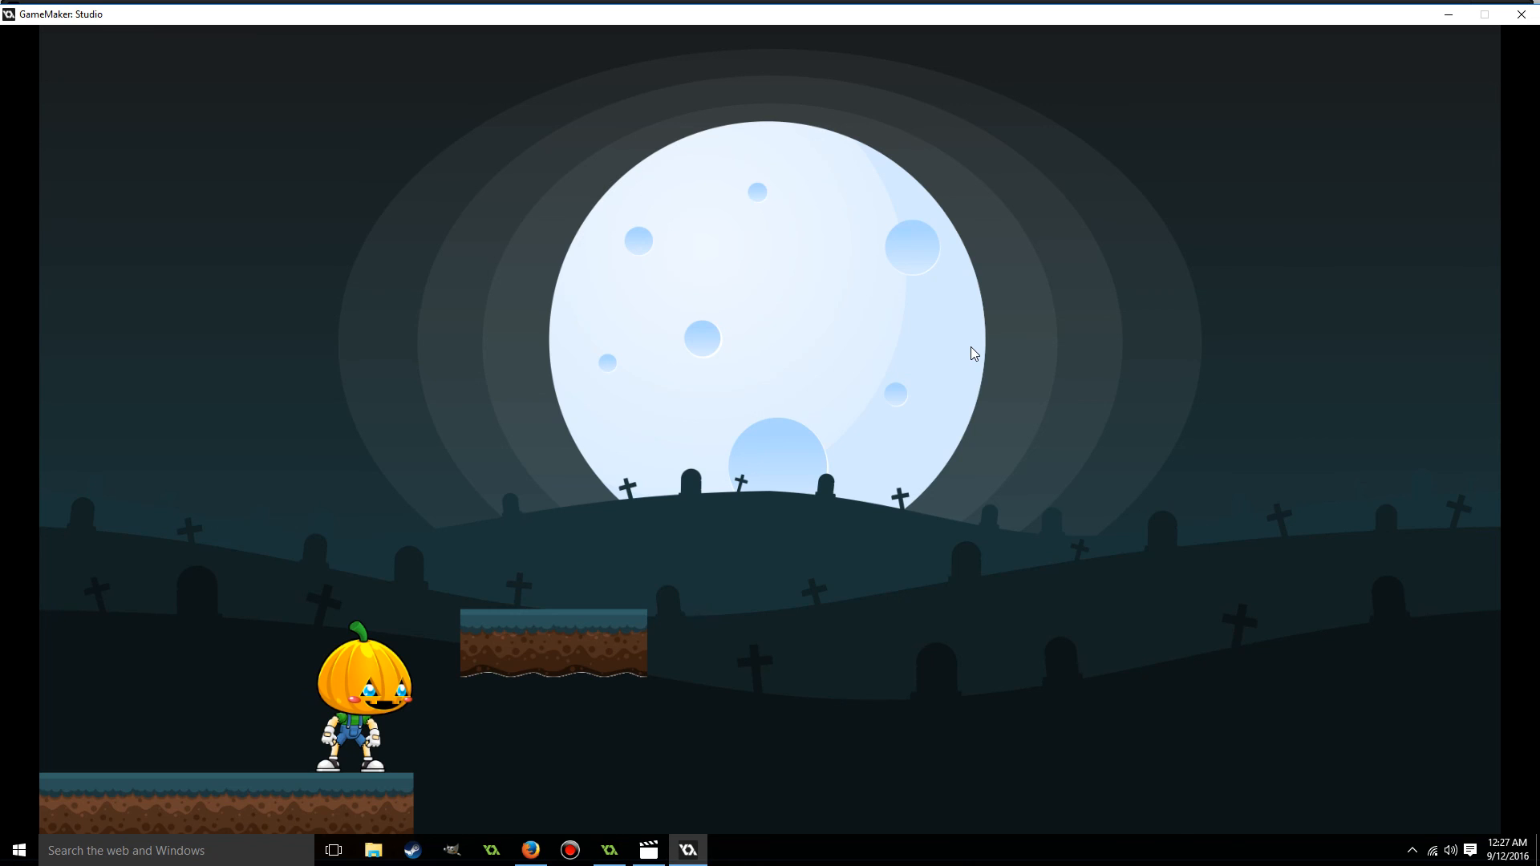
{"action": "key", "text": "Right"}
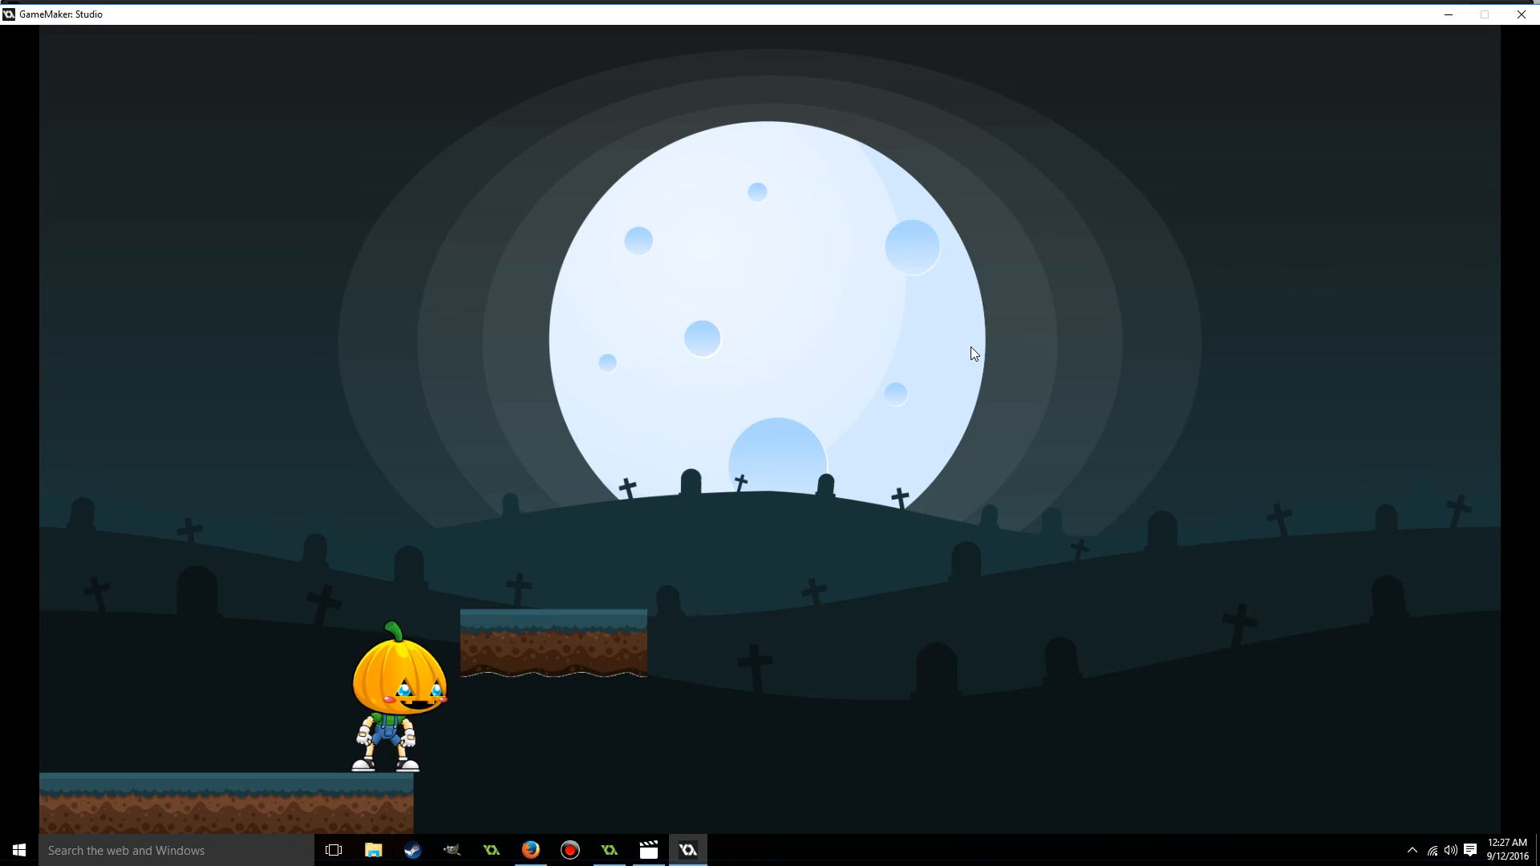
{"action": "key", "text": "Right"}
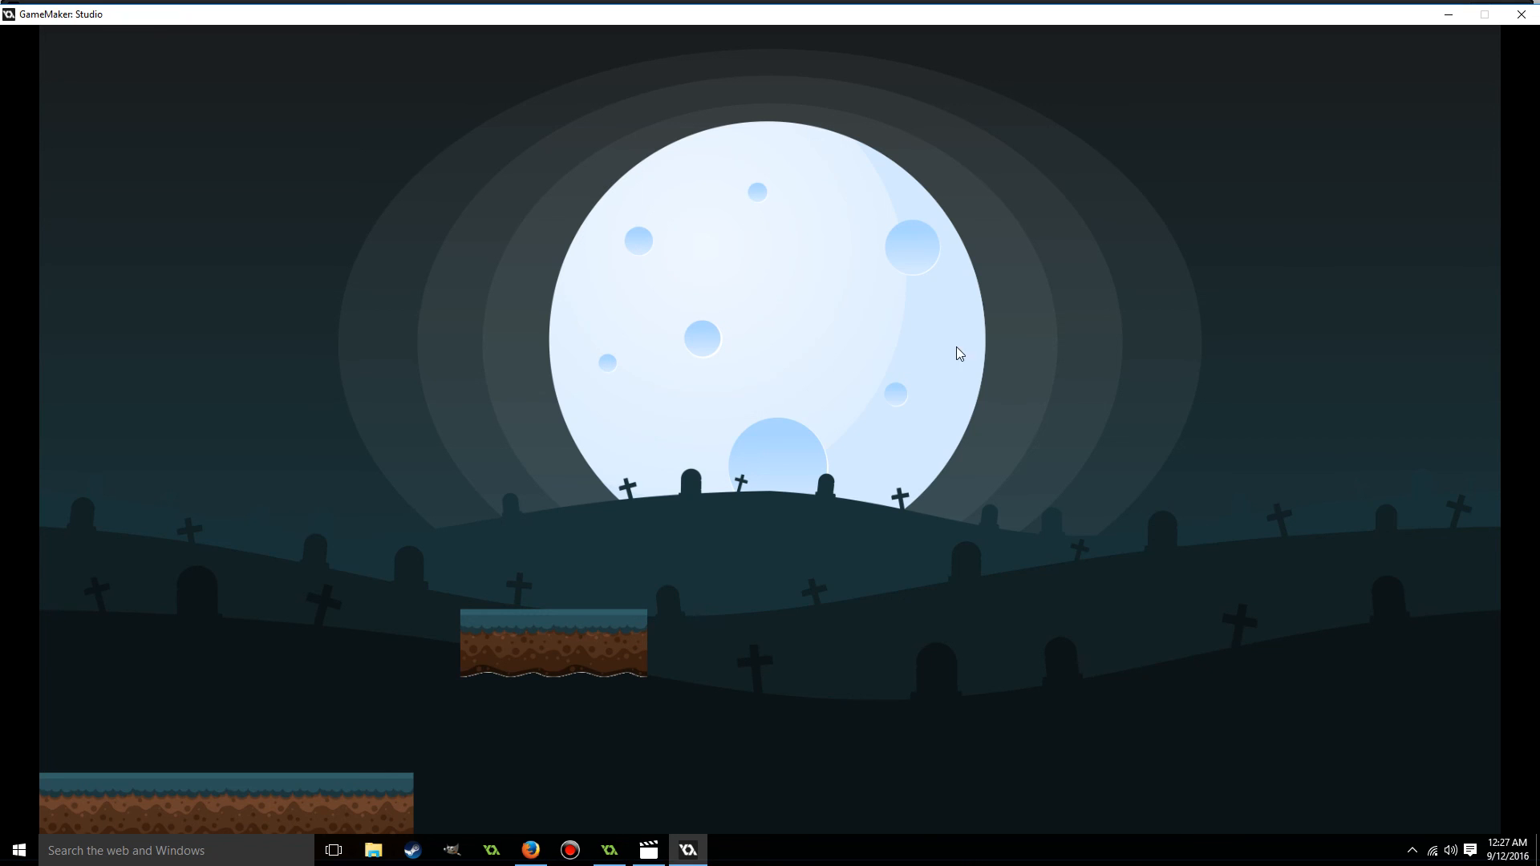
{"action": "left_click", "coordinate": [1521, 14]}
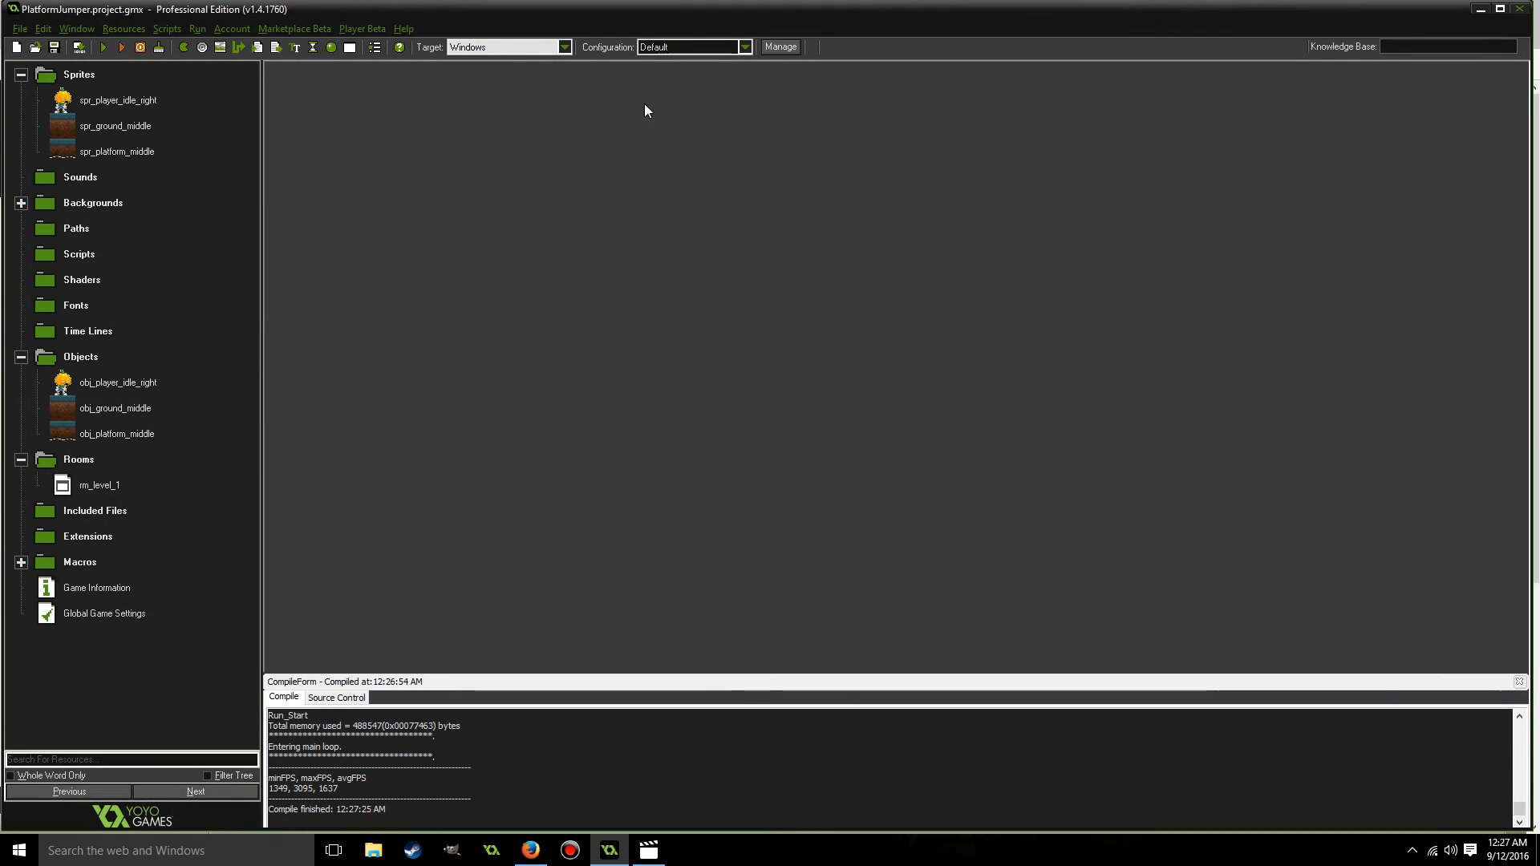
Run the game again and test walking the player back and forth on the ground.
{"action": "left_click", "coordinate": [103, 48]}
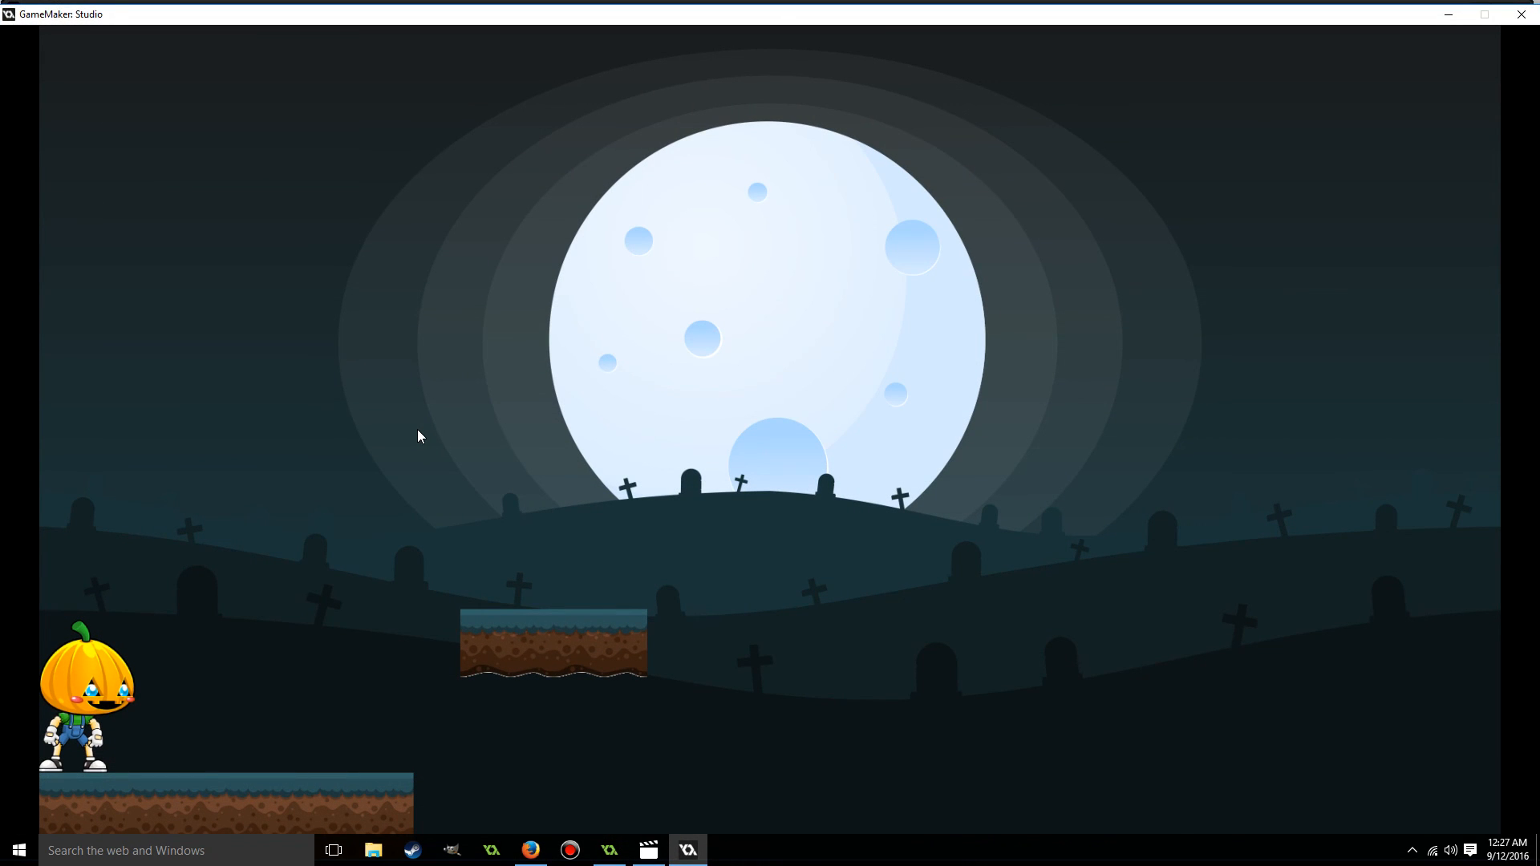
{"action": "key", "text": "Right"}
{"action": "key", "text": "Left"}
{"action": "key", "text": "Right"}
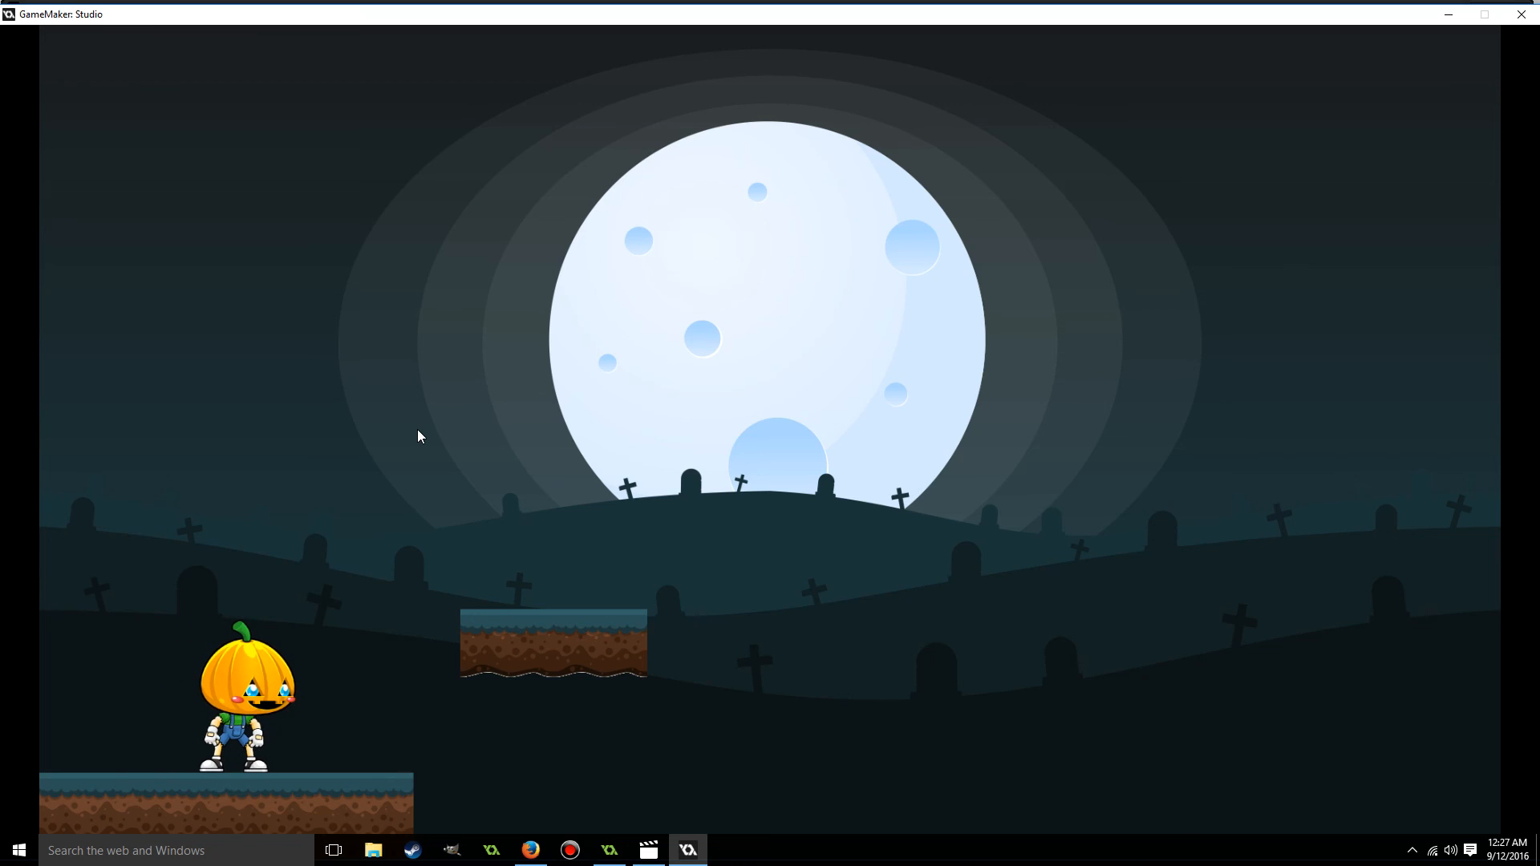
{"action": "key", "text": "Left"}
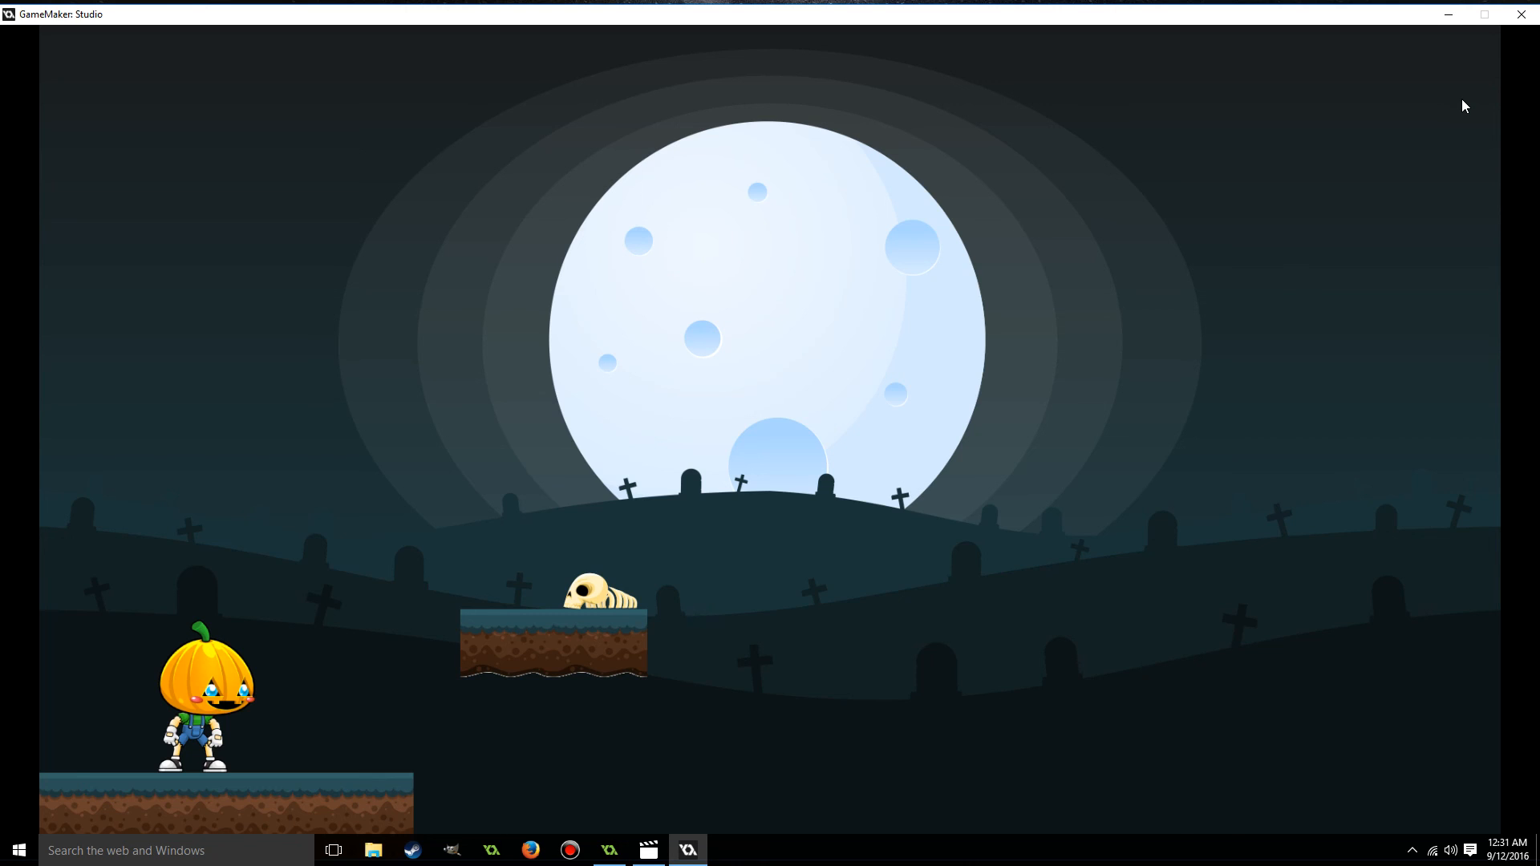
{"action": "mouse_move", "coordinate": [1361, 25]}
{"action": "left_mouse_down"}
{"action": "mouse_move", "coordinate": [1431, 24]}
{"action": "mouse_move", "coordinate": [1355, 26]}
{"action": "left_mouse_up"}
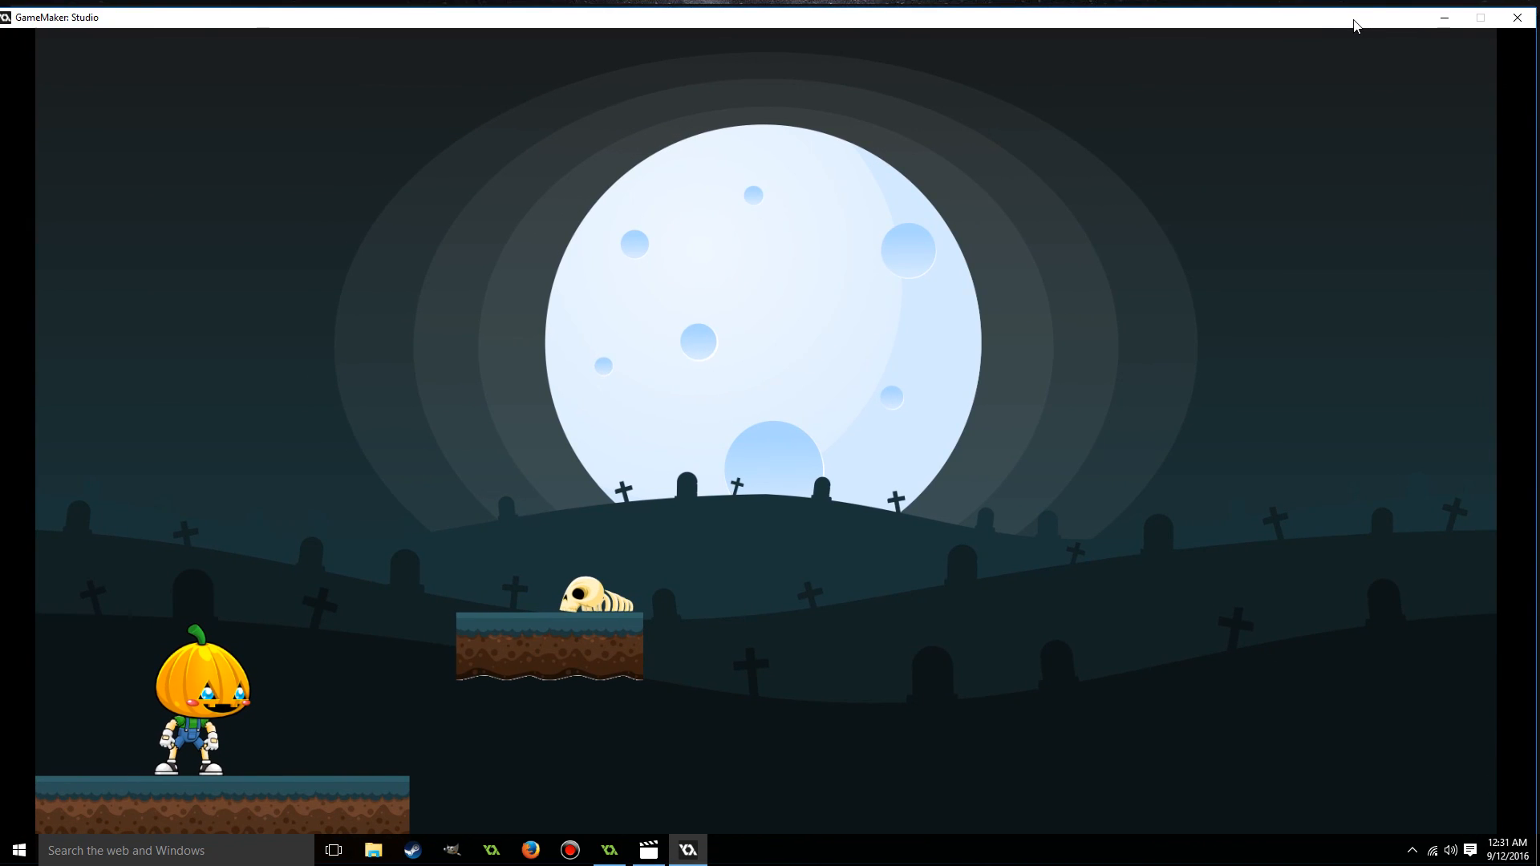